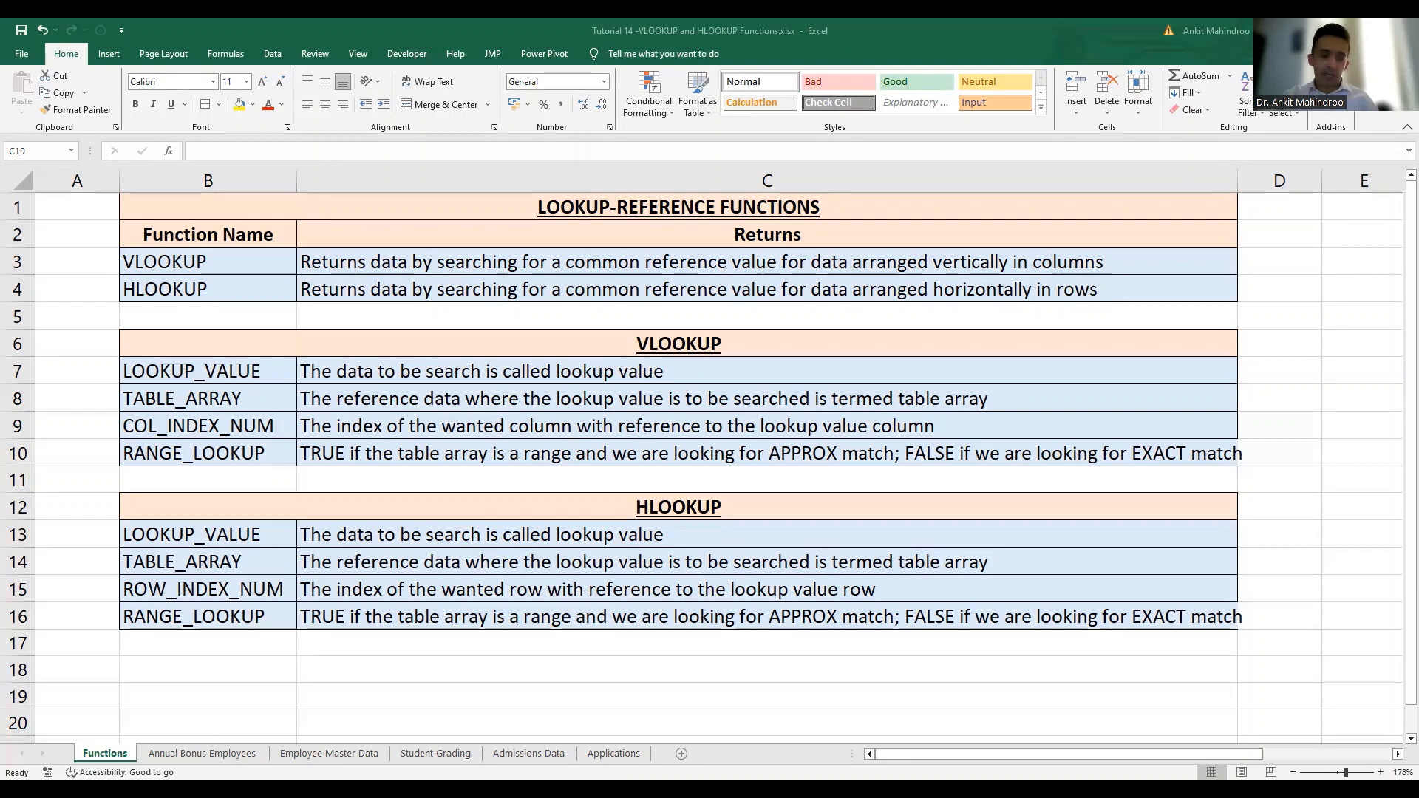
Check the Employee ID list on the Annual Bonus Employees sheet and autofit the Employee Name column on the Employee Master Data sheet.
{"action": "left_click", "coordinate": [215, 752]}
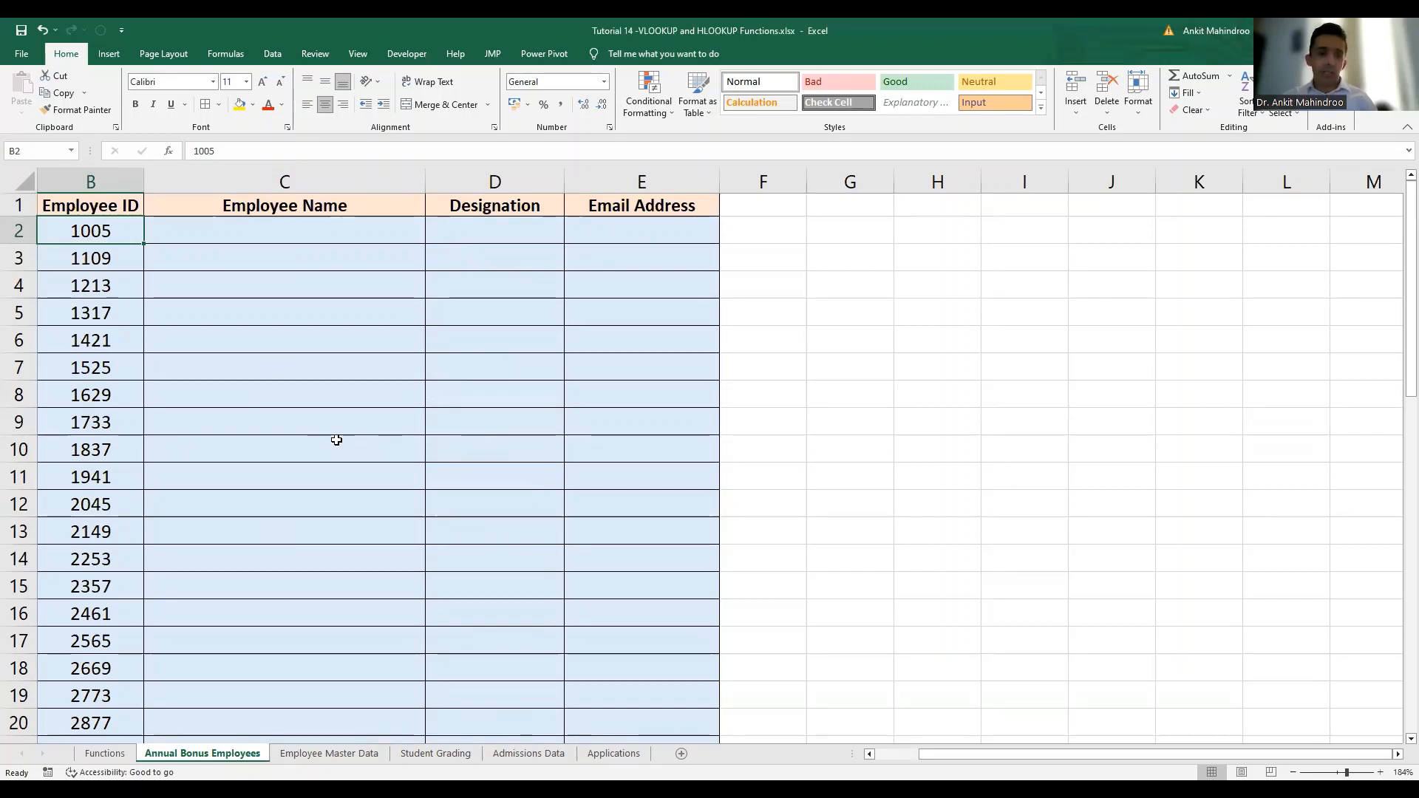
{"action": "key", "text": "ctrl+Down"}
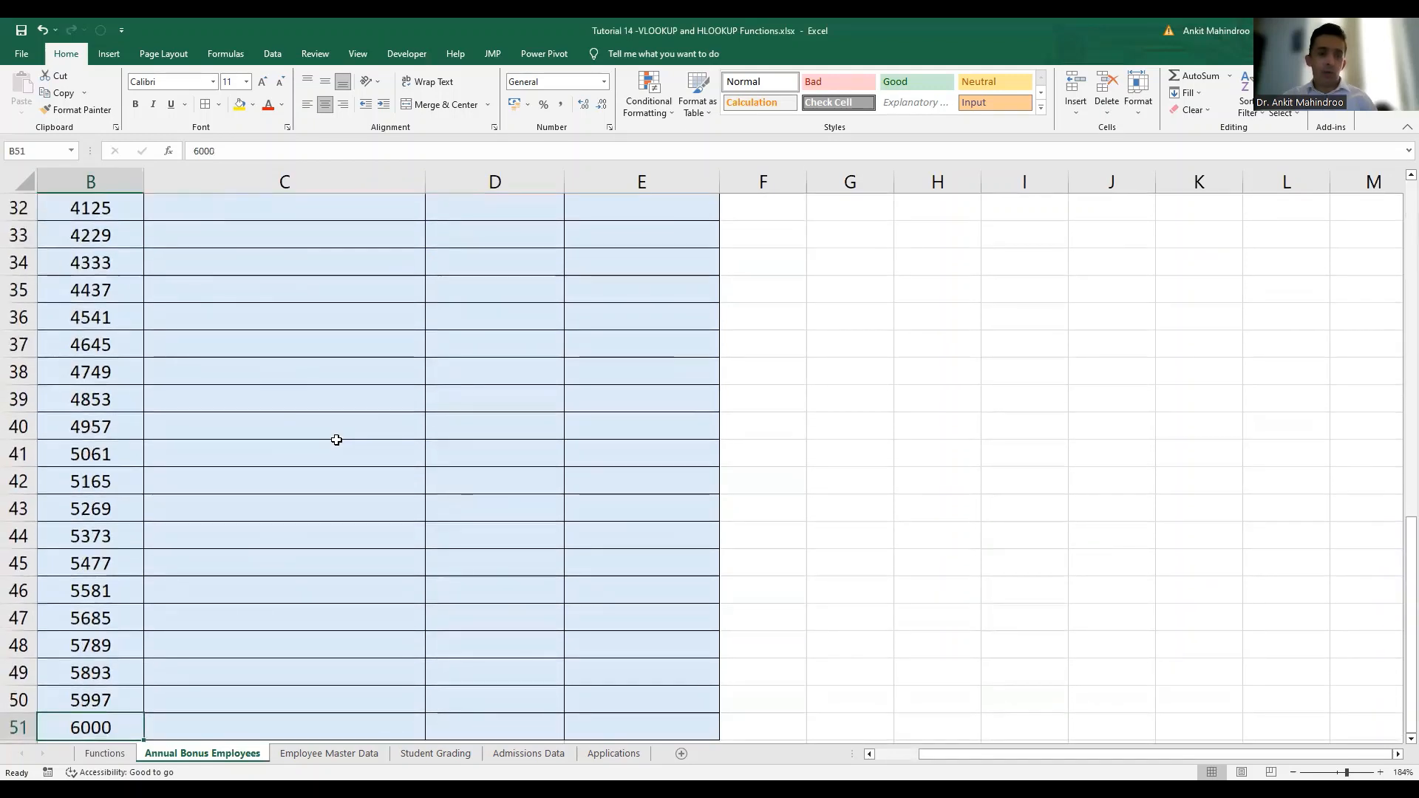
{"action": "key", "text": "ctrl+Up"}
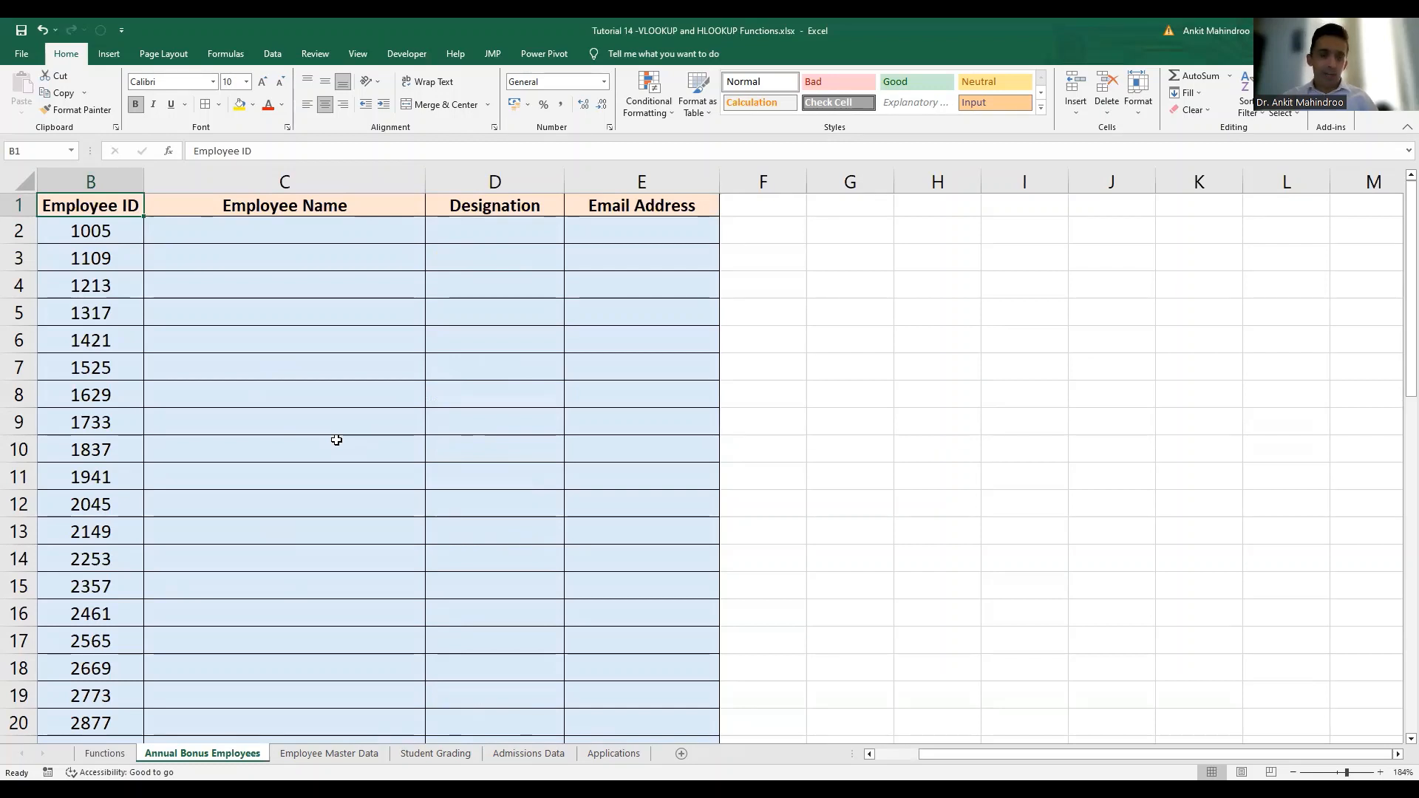
{"action": "left_click", "coordinate": [346, 751]}
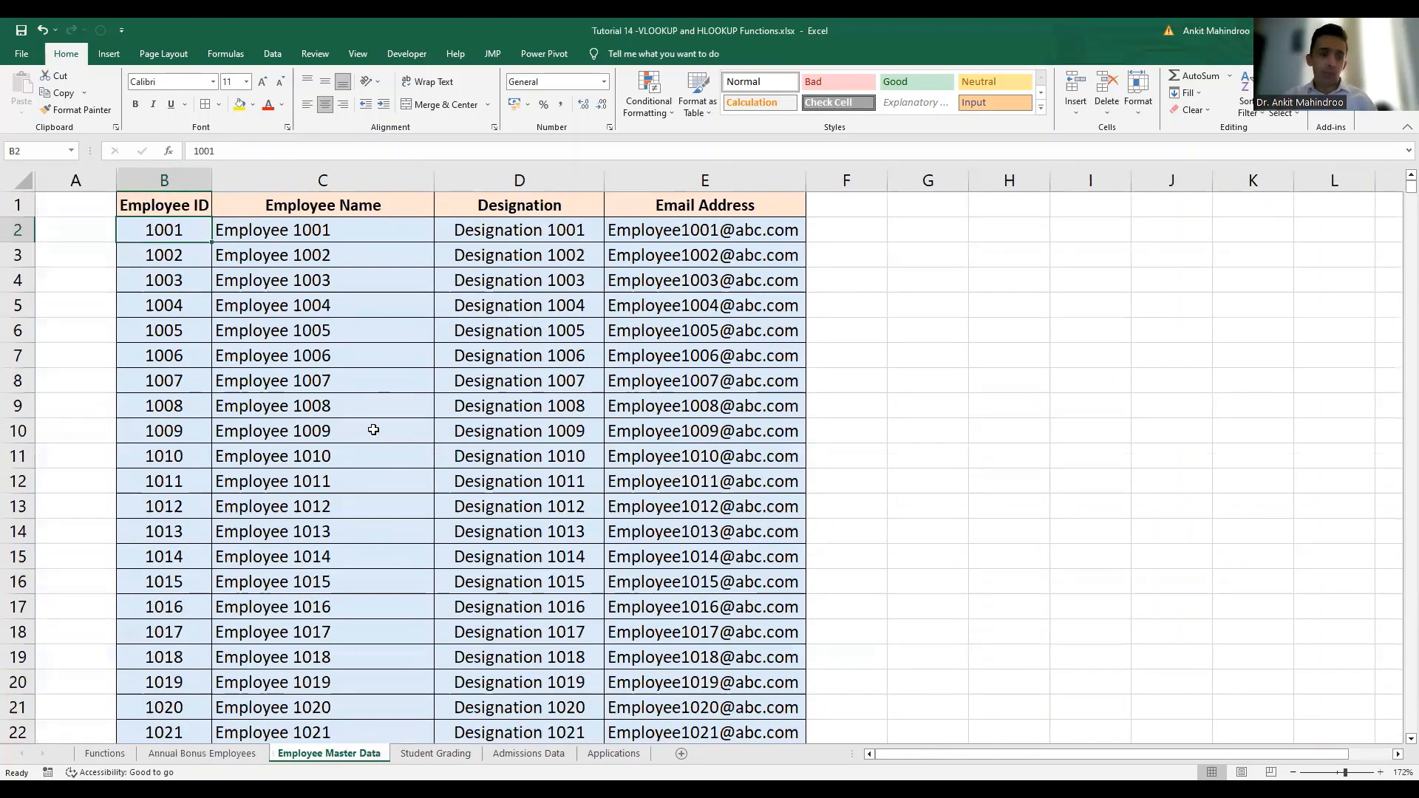
{"action": "double_click", "coordinate": [435, 170]}
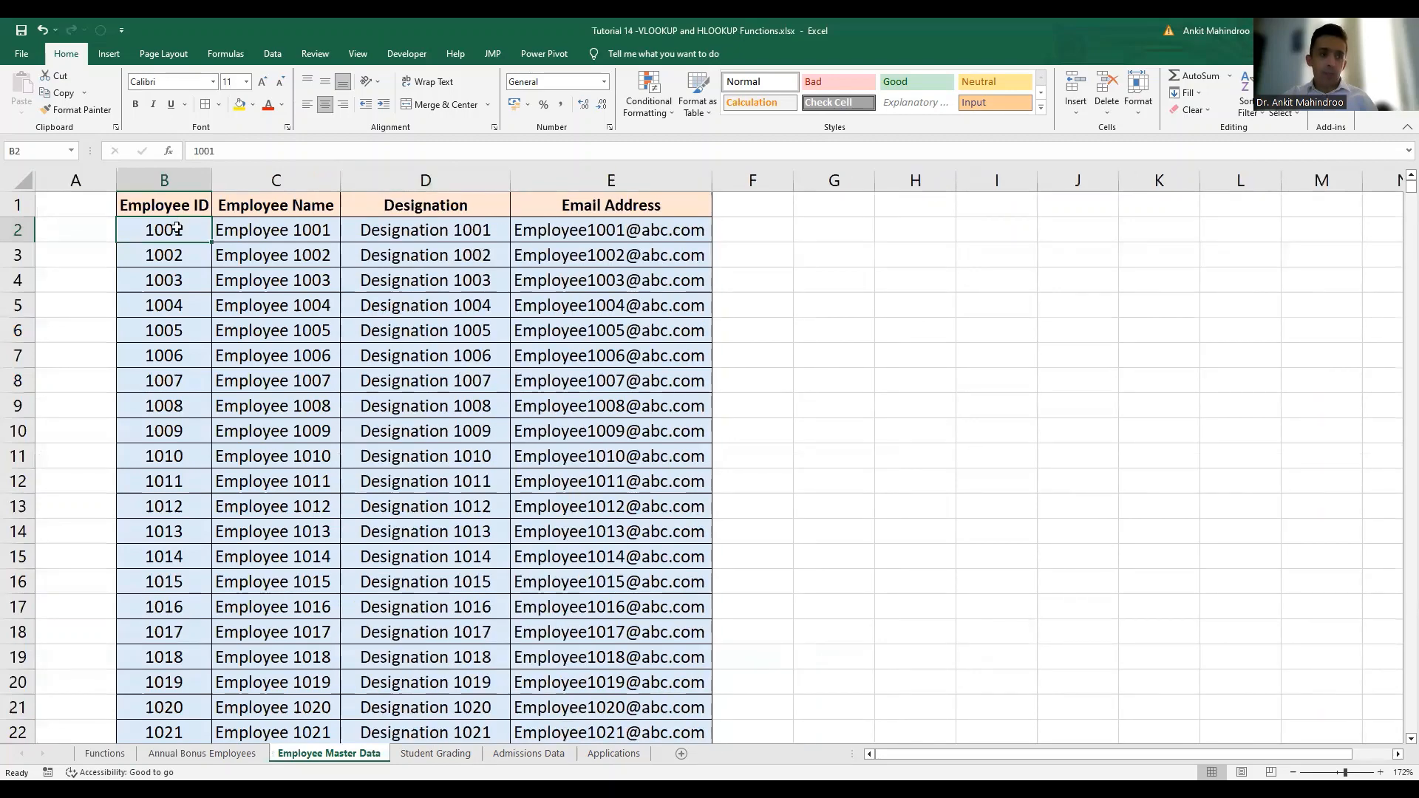
Check the extent of the employee master records and autofit the Designation column on the Employee Master Data sheet.
{"action": "key", "text": "ctrl+Down"}
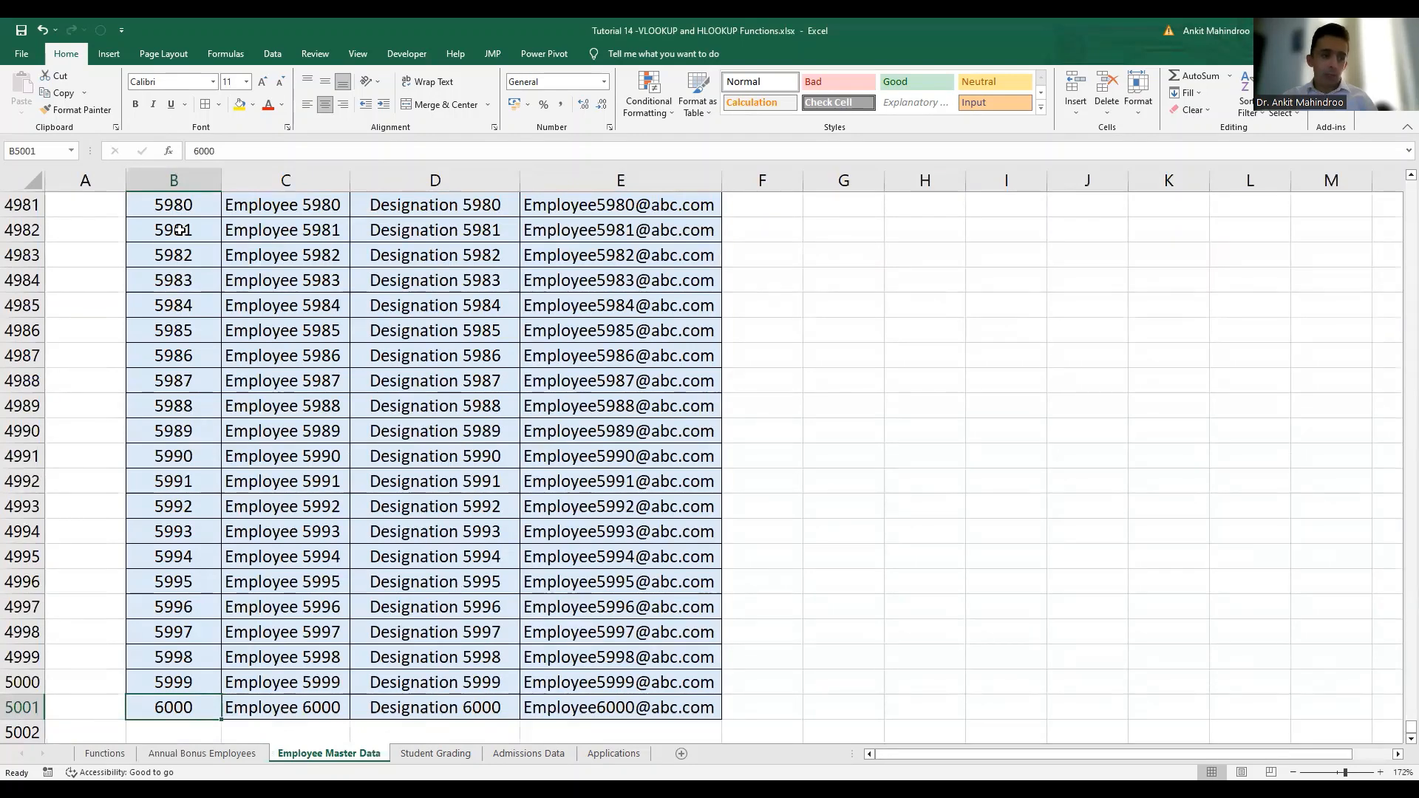
{"action": "key", "text": "ctrl+Up"}
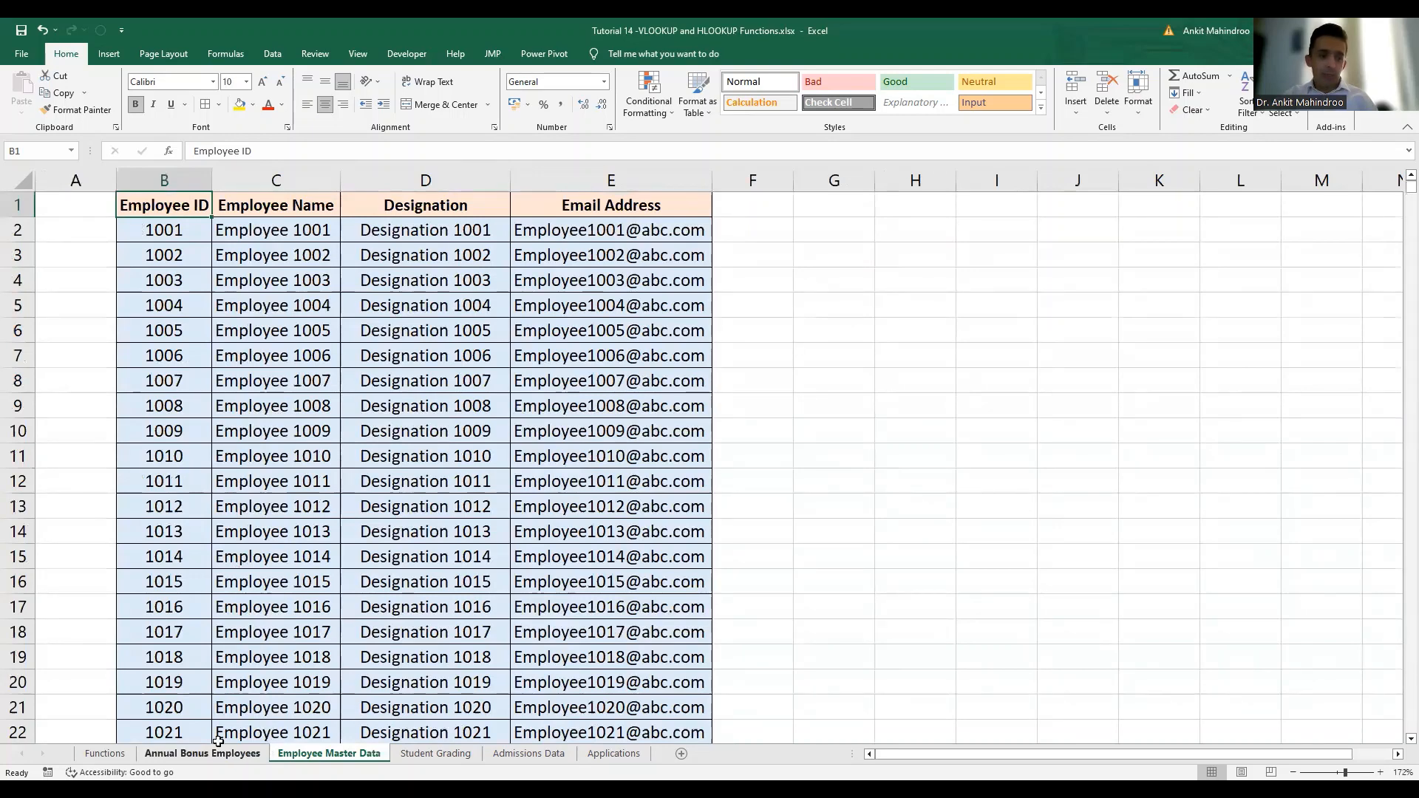
{"action": "key", "text": "ctrl+Page_Up"}
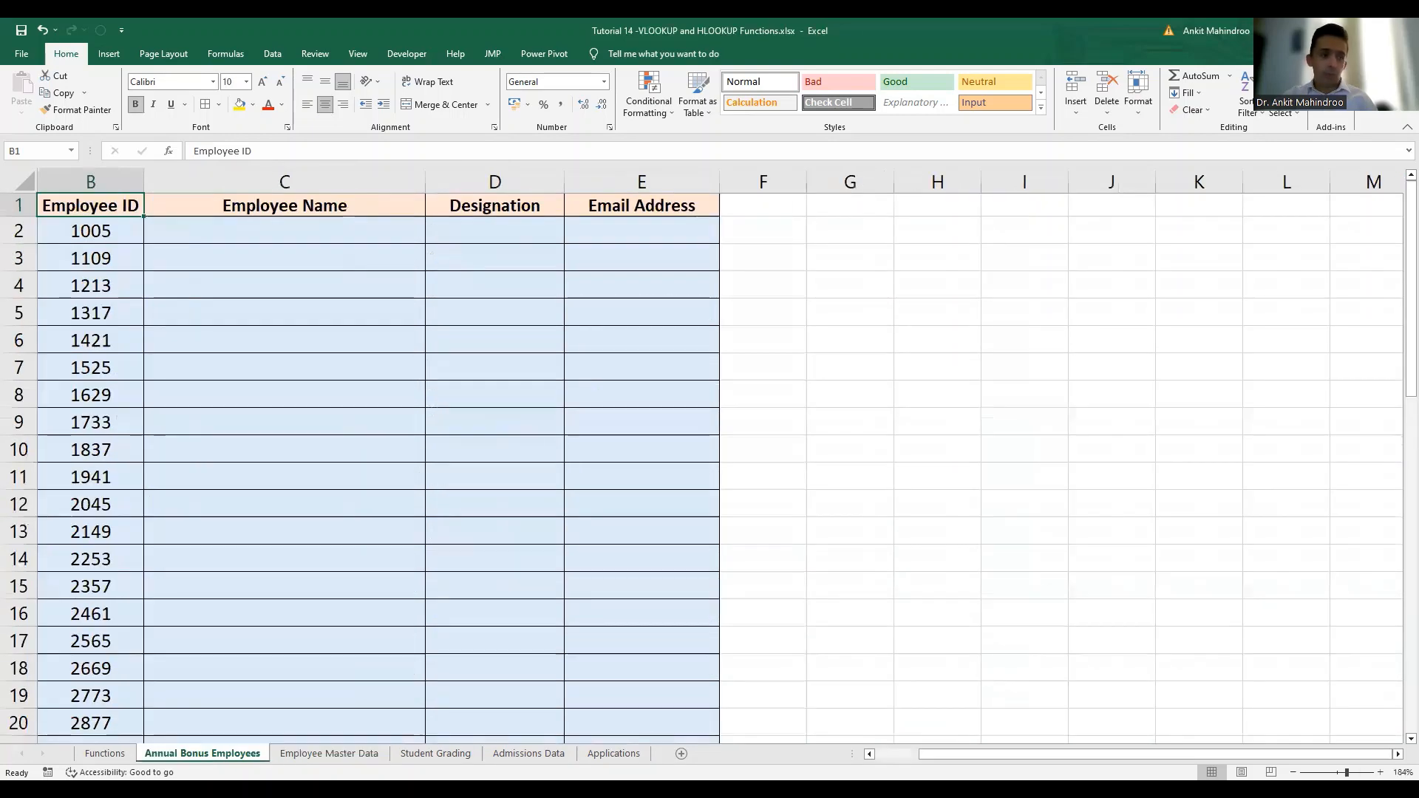
{"action": "left_click", "coordinate": [280, 235]}
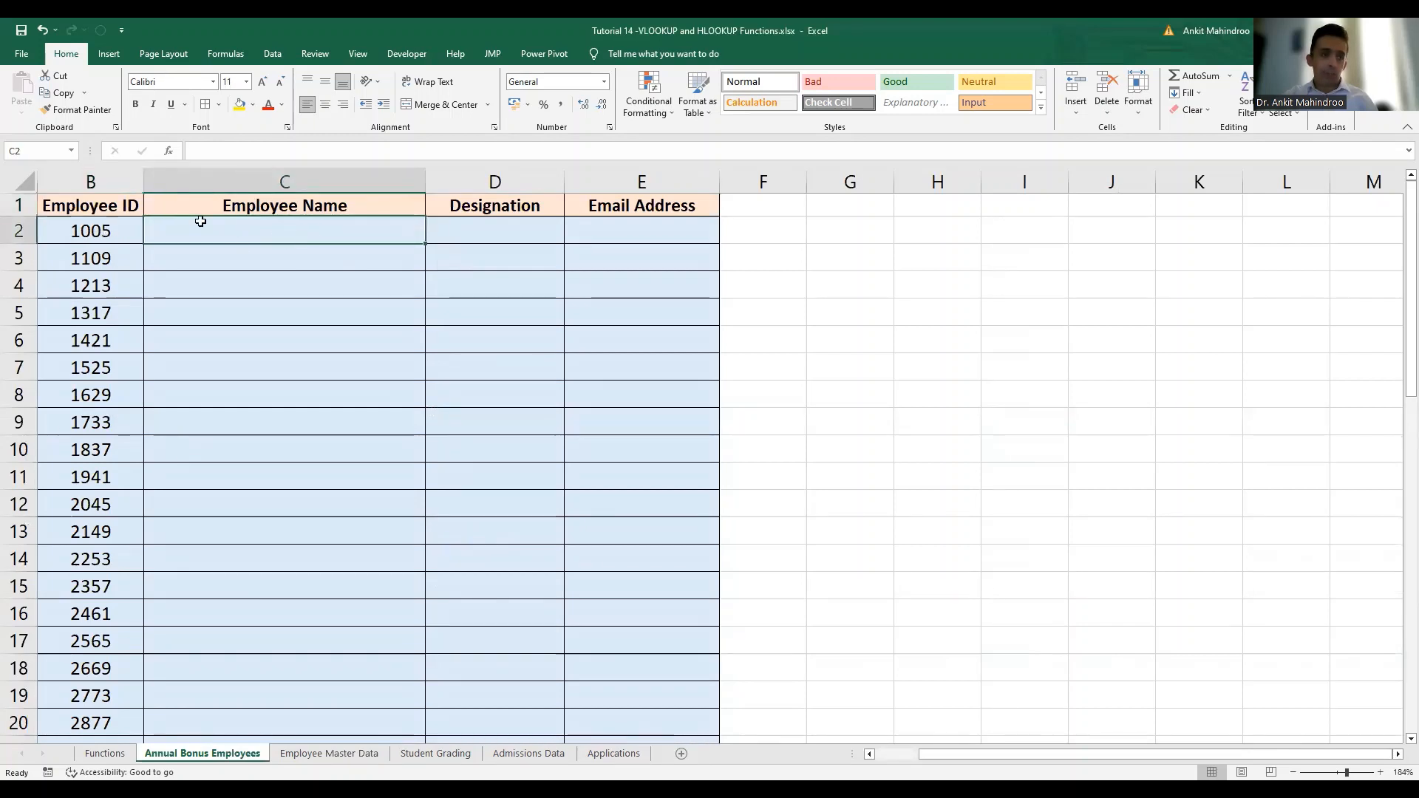
{"action": "left_click", "coordinate": [70, 237]}
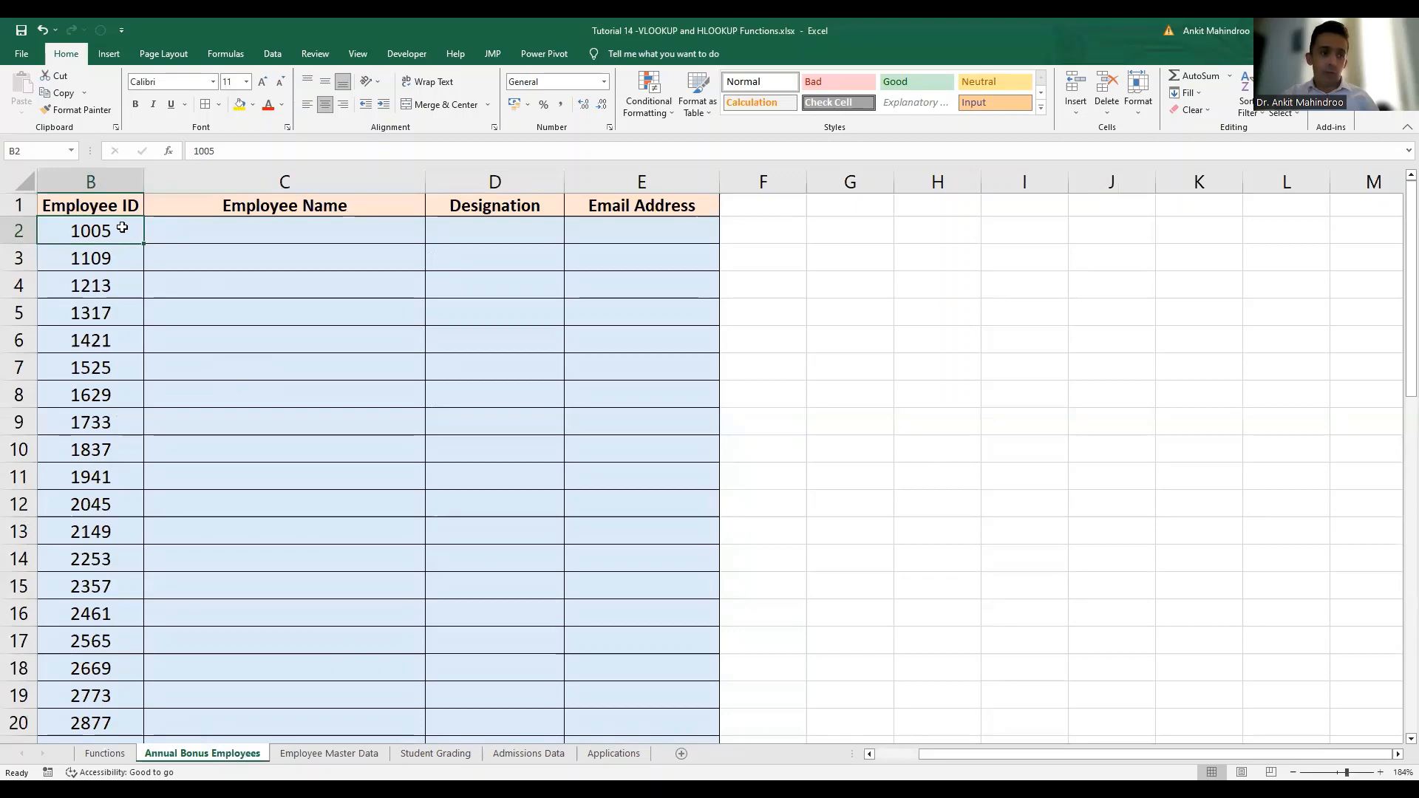
{"action": "left_click", "coordinate": [336, 752]}
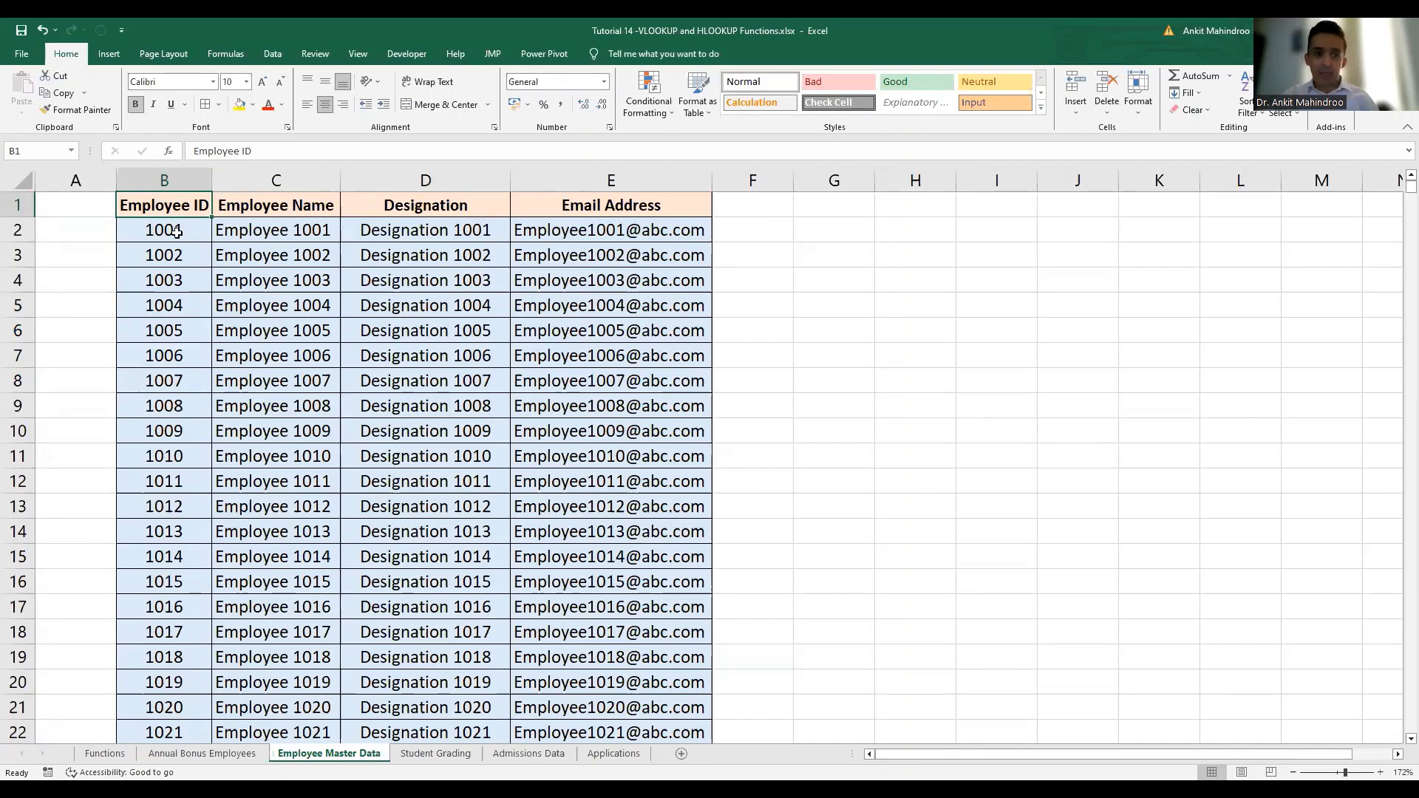
{"action": "double_click", "coordinate": [511, 173]}
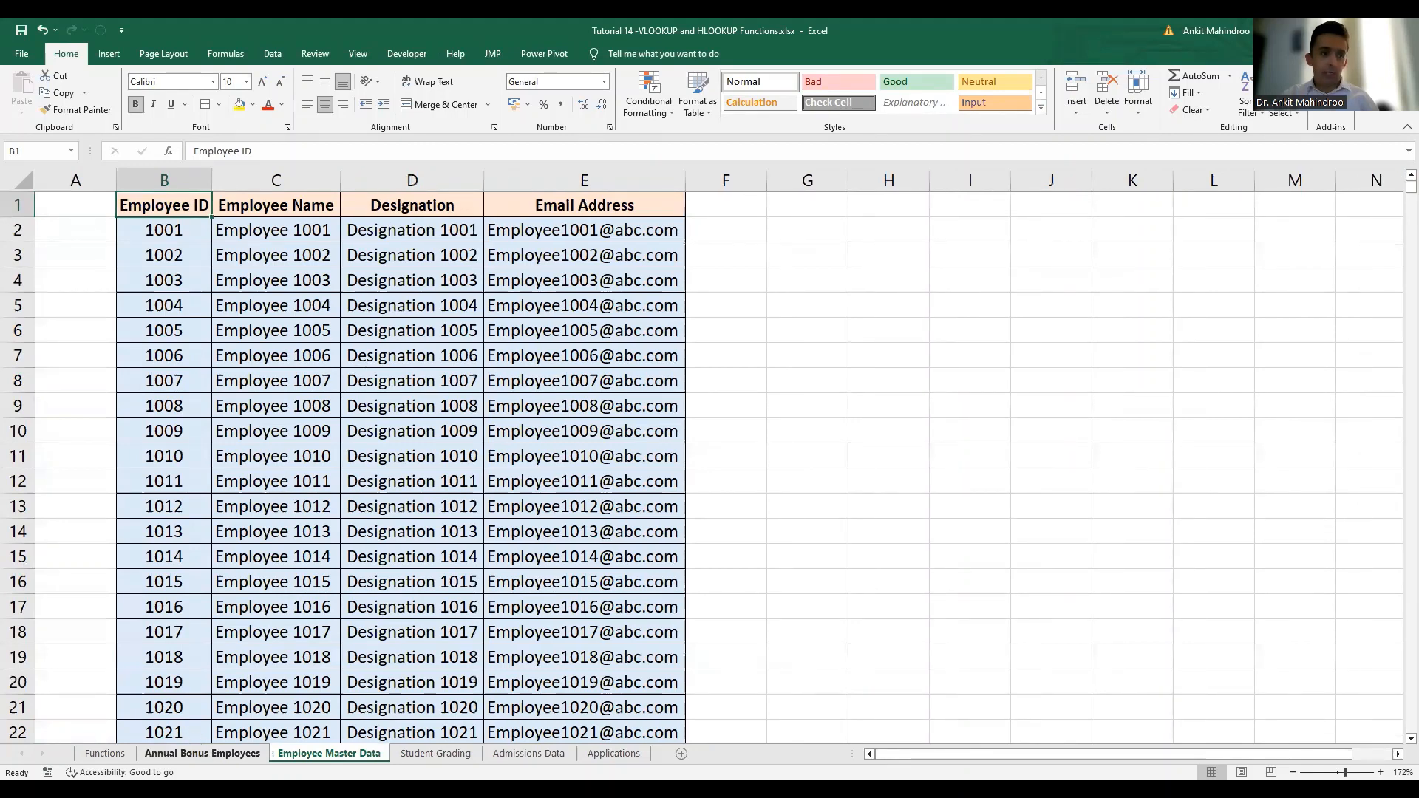
Start a VLOOKUP function in cell C2 of the Annual Bonus Employees sheet with B2 as the lookup value.
{"action": "left_click", "coordinate": [205, 753]}
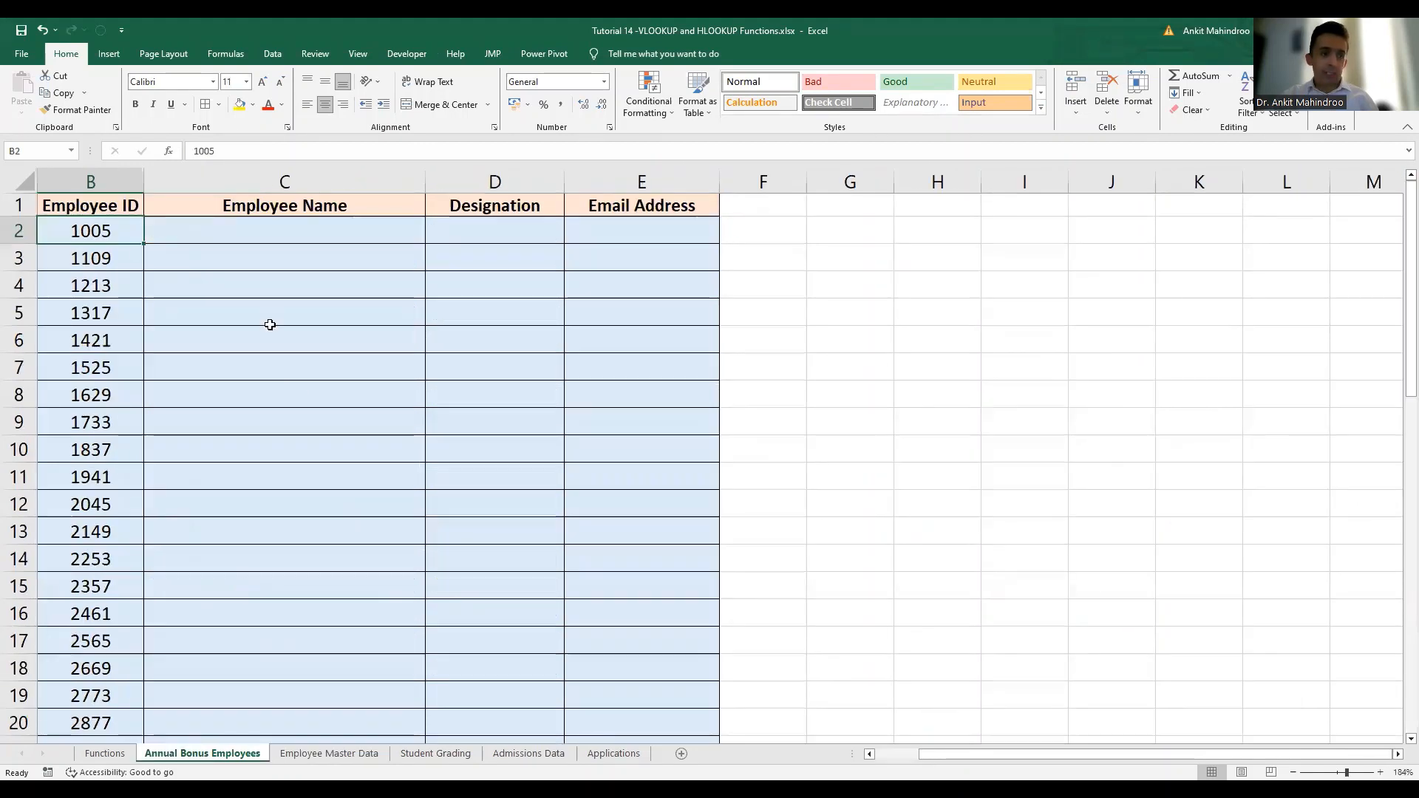
{"action": "left_click", "coordinate": [314, 230]}
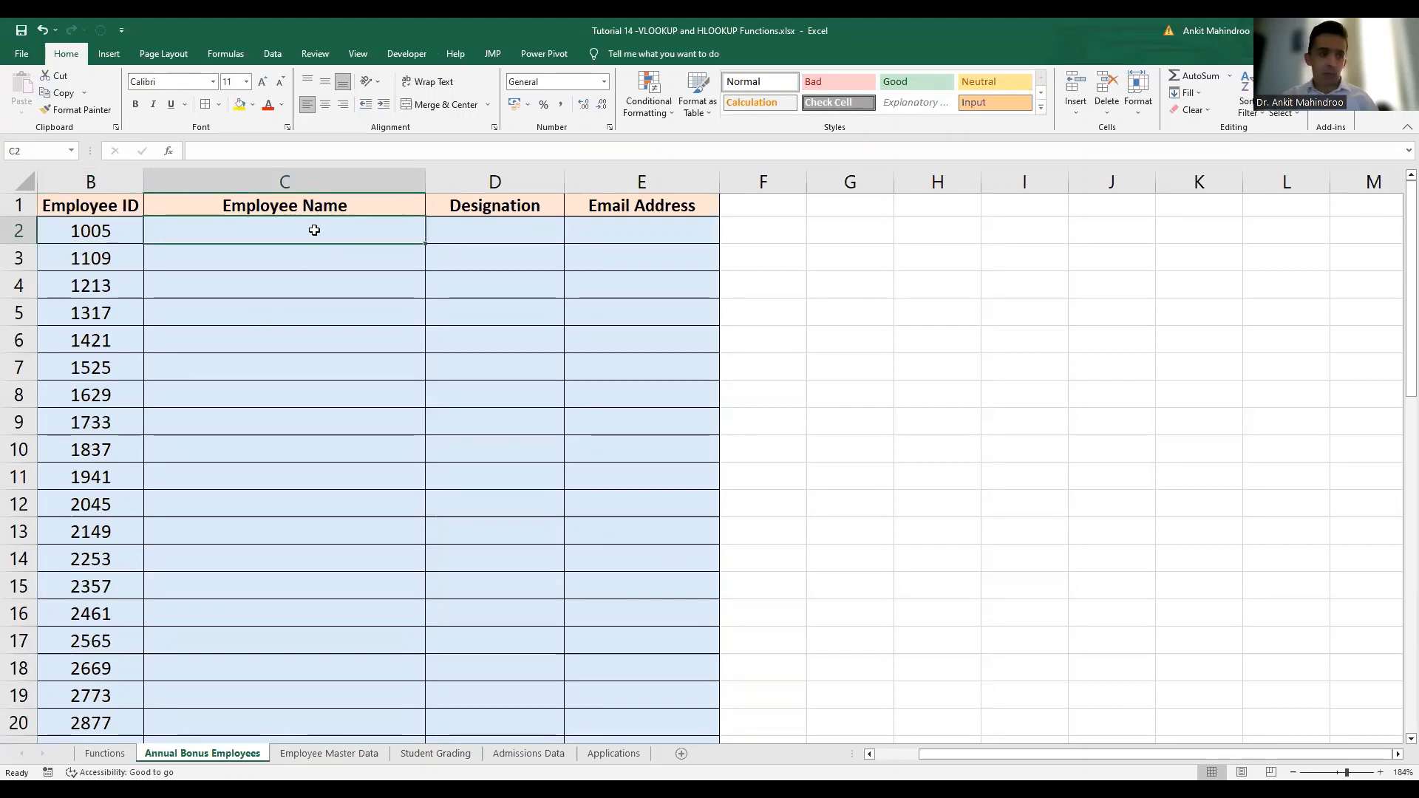
{"action": "type", "text": "="}
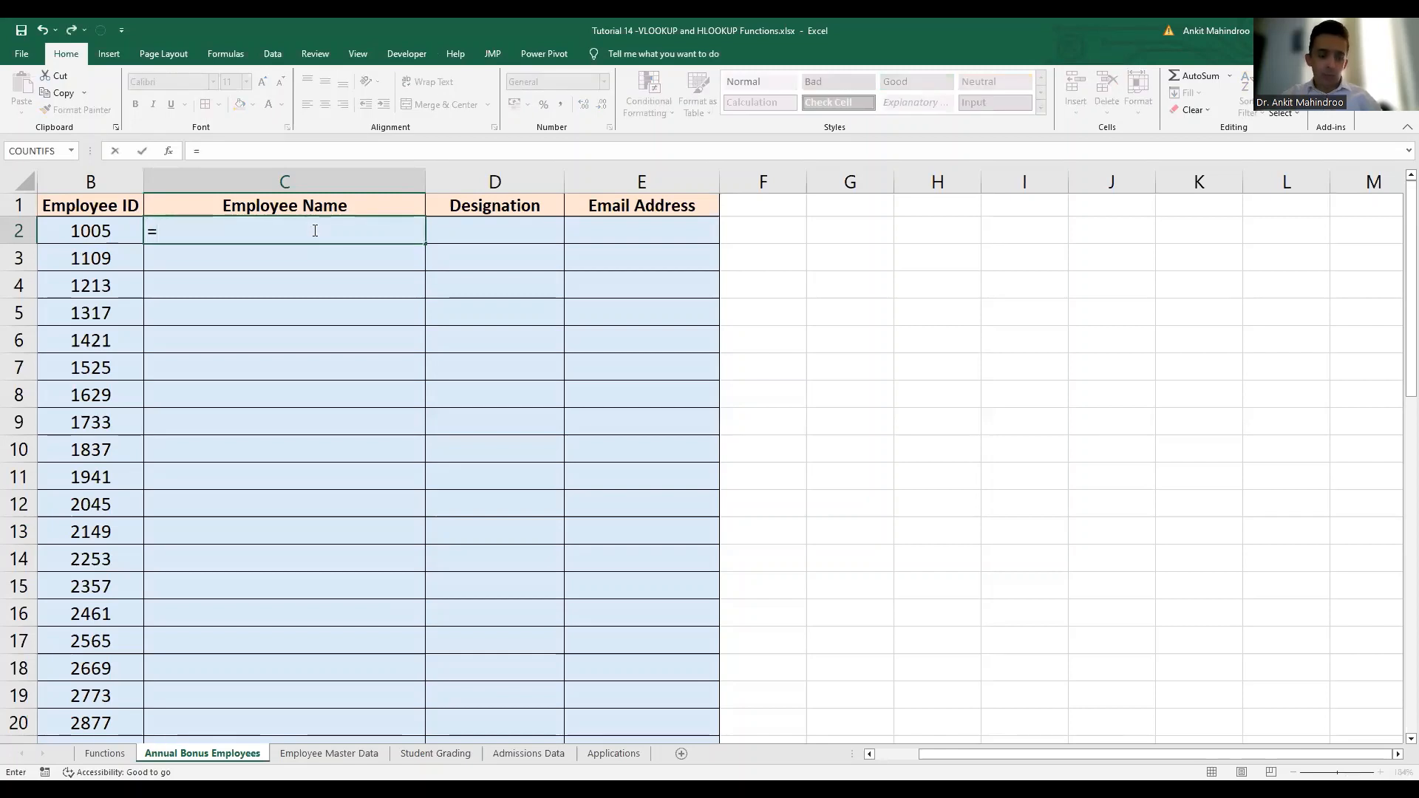
{"action": "type", "text": "vlookup("}
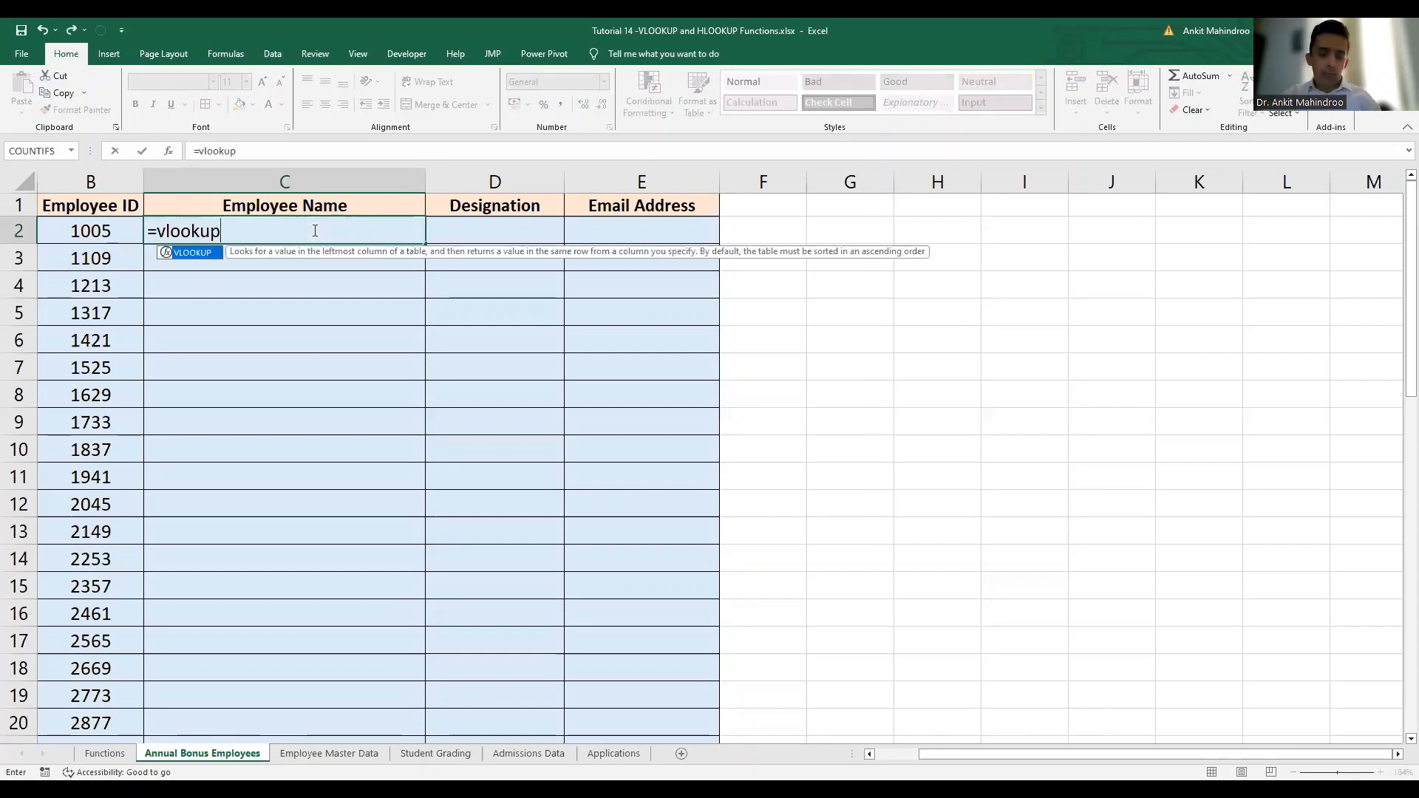
{"action": "left_click", "coordinate": [169, 151]}
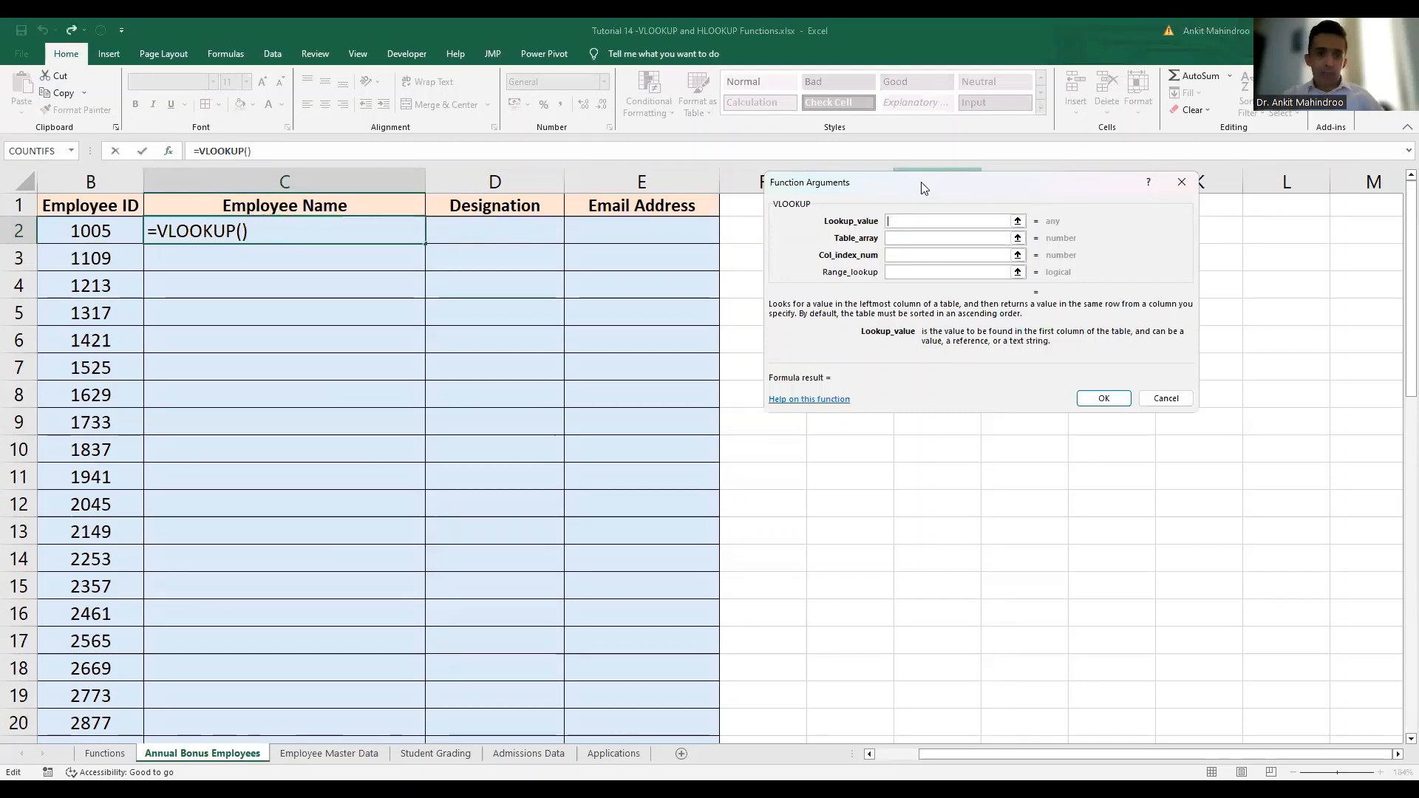
{"action": "left_click_drag", "start_coordinate": [921, 182], "coordinate": [758, 194]}
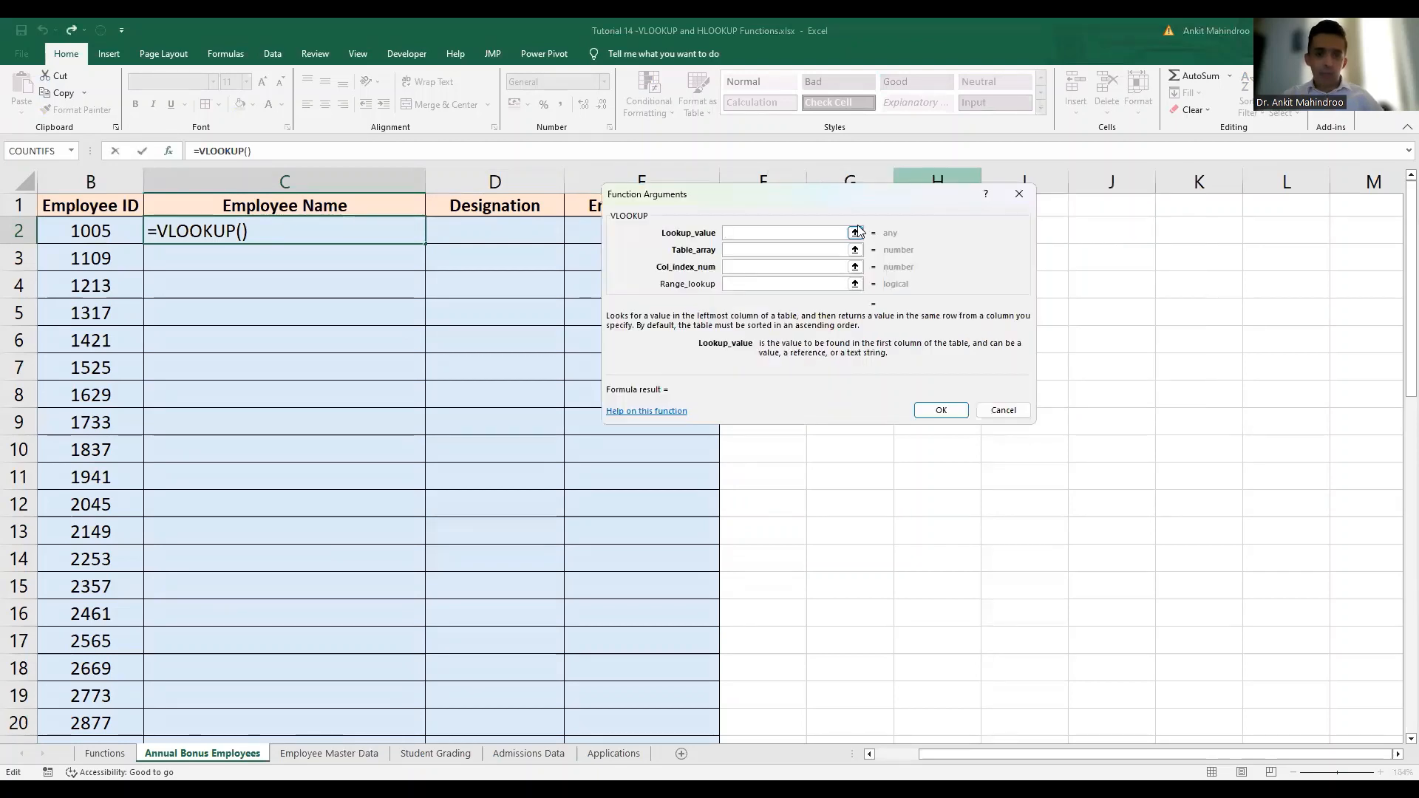
{"action": "left_click", "coordinate": [855, 232]}
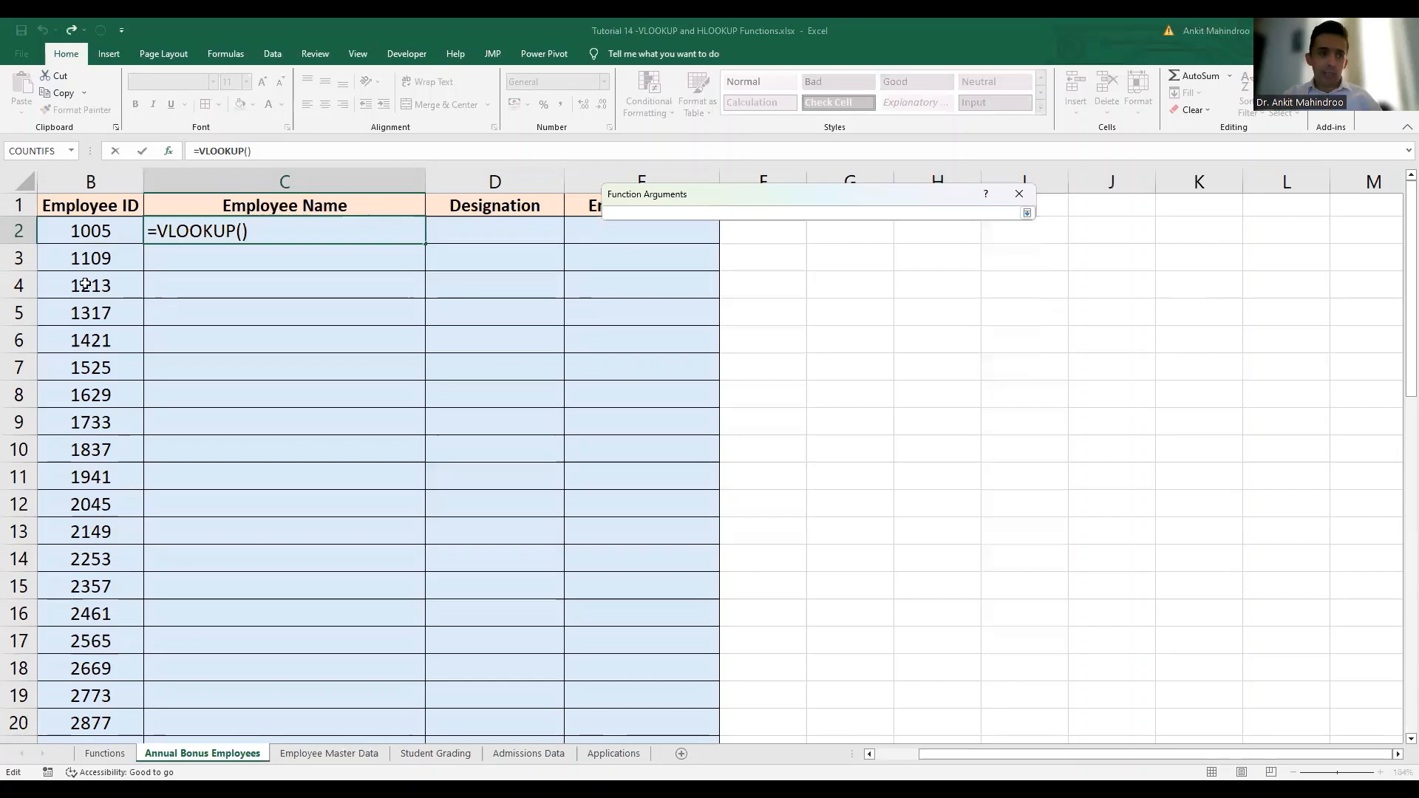
{"action": "left_click", "coordinate": [96, 231]}
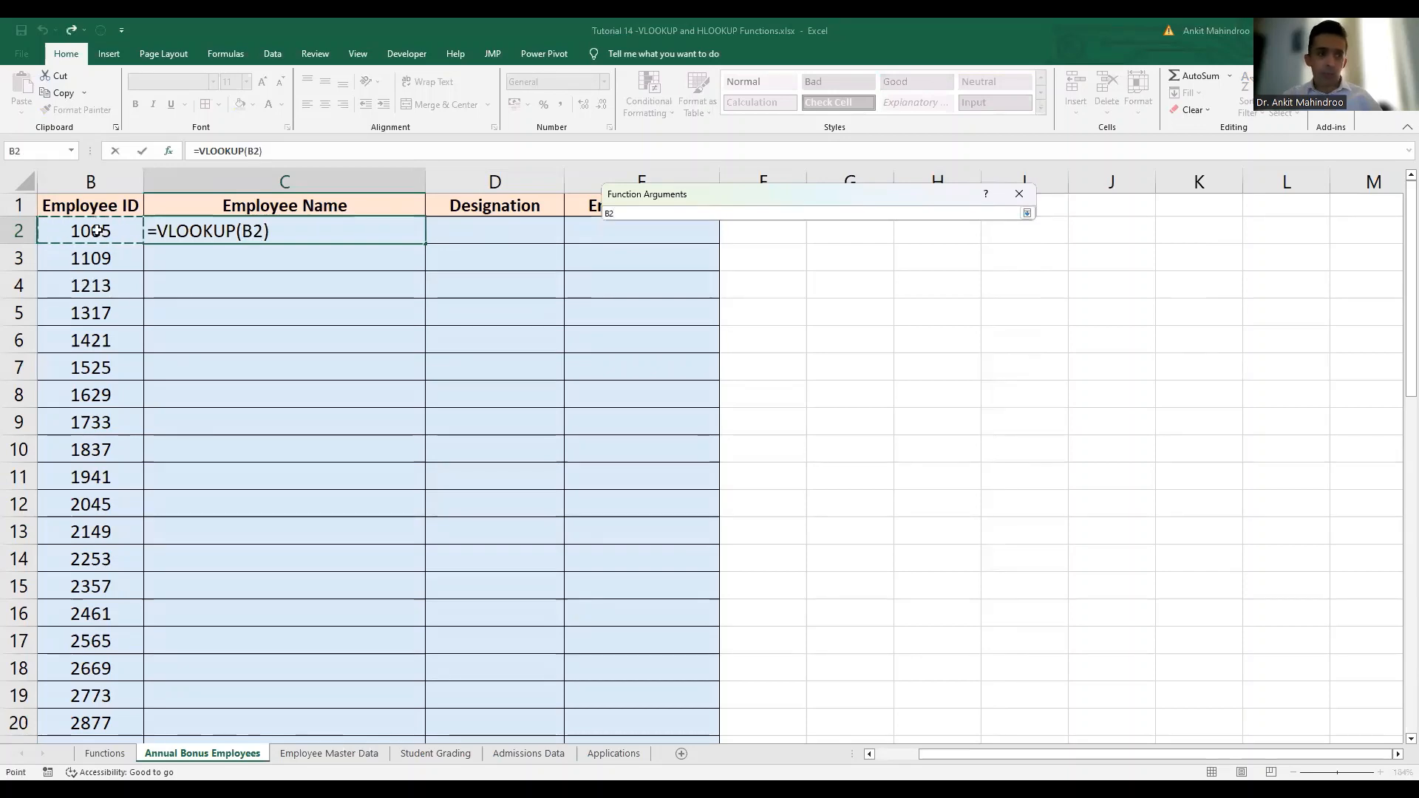
{"action": "key", "text": "Return"}
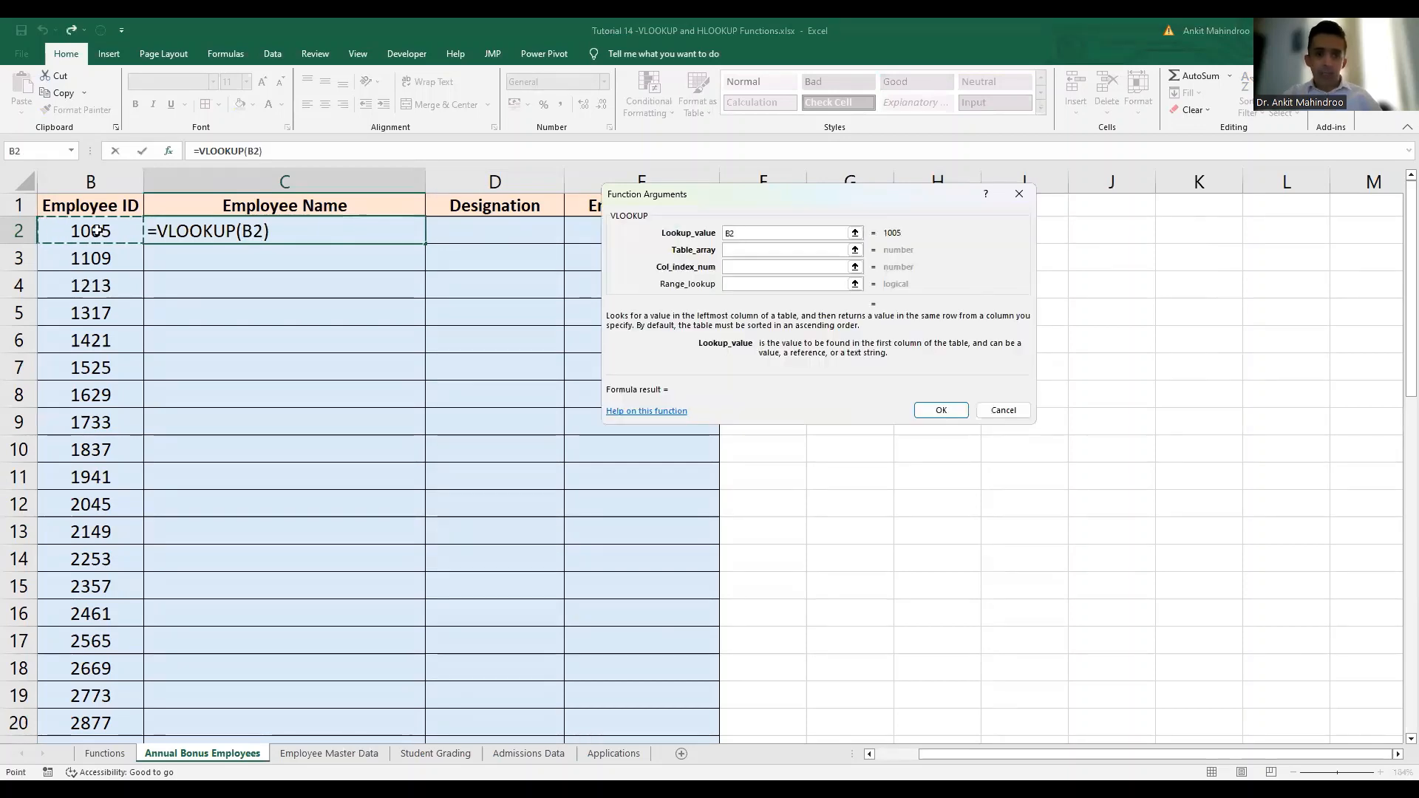
Set the VLOOKUP table array to the range B2:E5001 on the Employee Master Data sheet.
{"action": "left_click", "coordinate": [846, 250]}
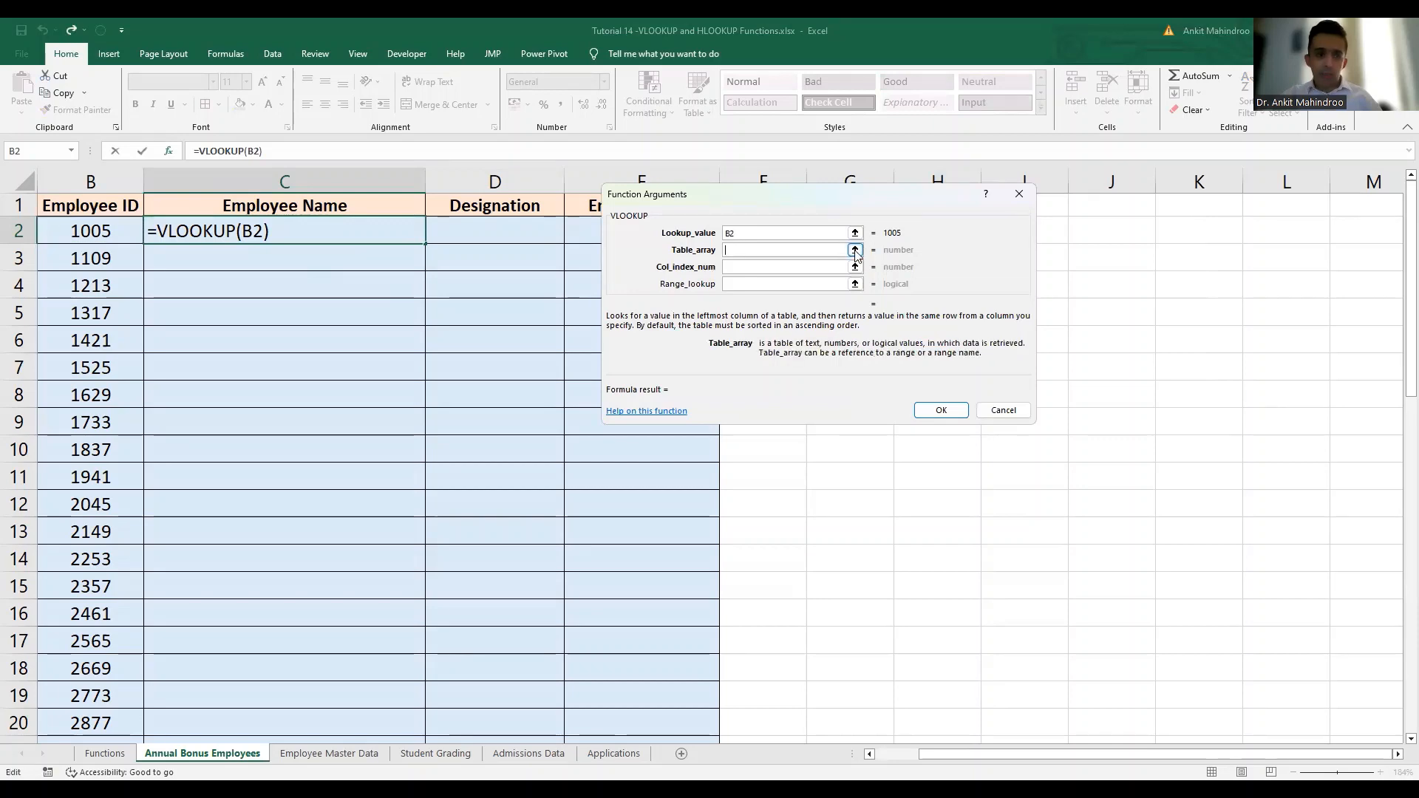
{"action": "left_click", "coordinate": [855, 249]}
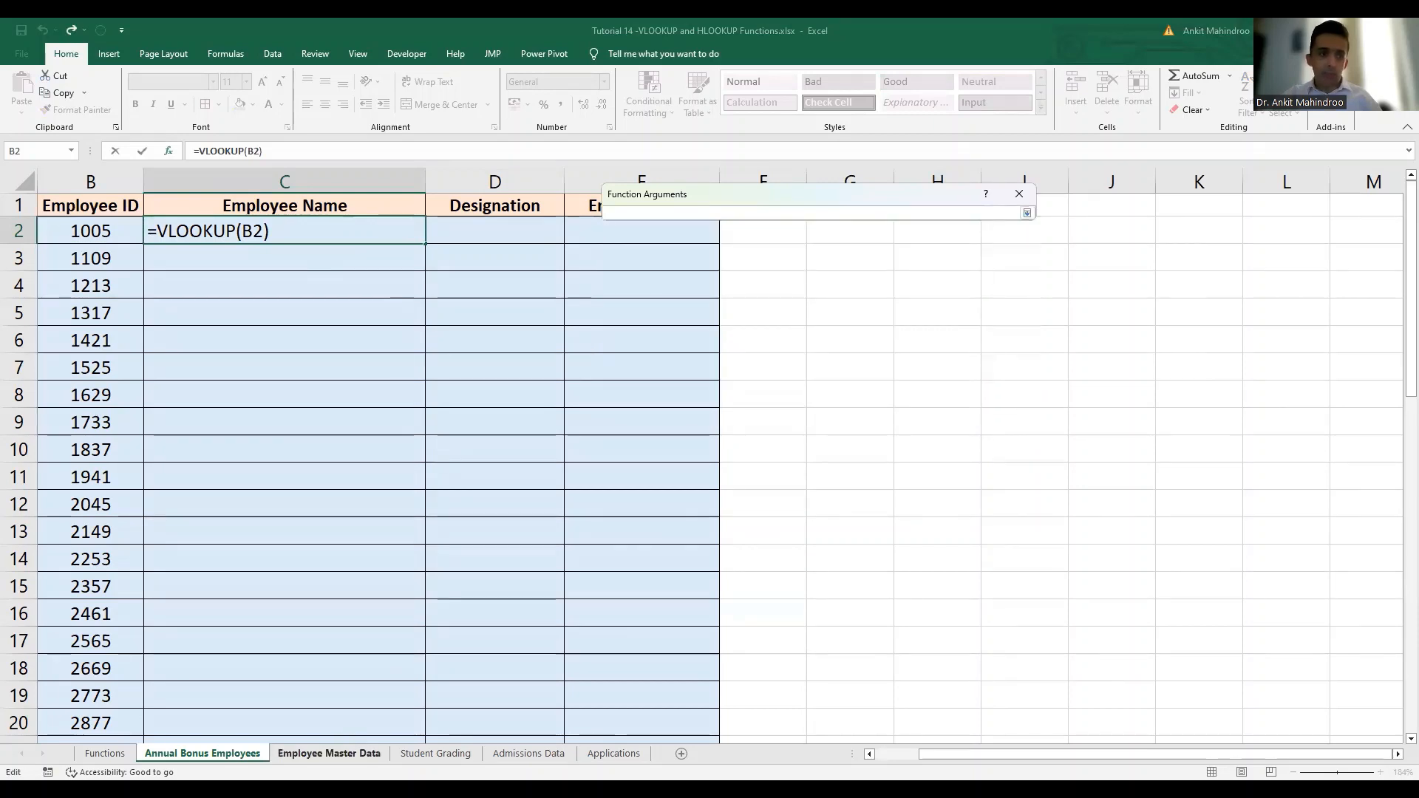
{"action": "left_click", "coordinate": [329, 753]}
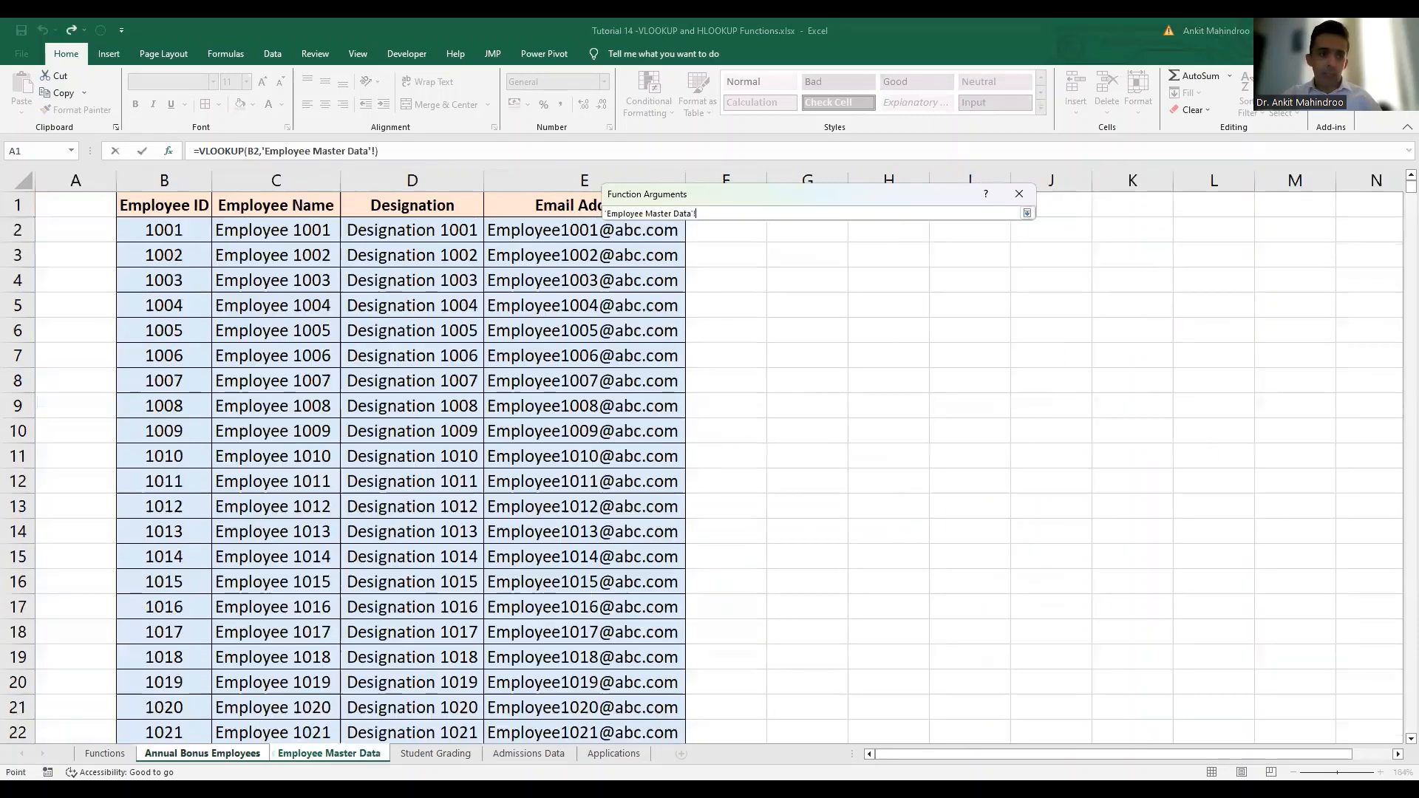
{"action": "left_click", "coordinate": [158, 232]}
{"action": "key", "text": "shift+Right"}
{"action": "key", "text": "shift+Right"}
{"action": "key", "text": "shift+Right"}
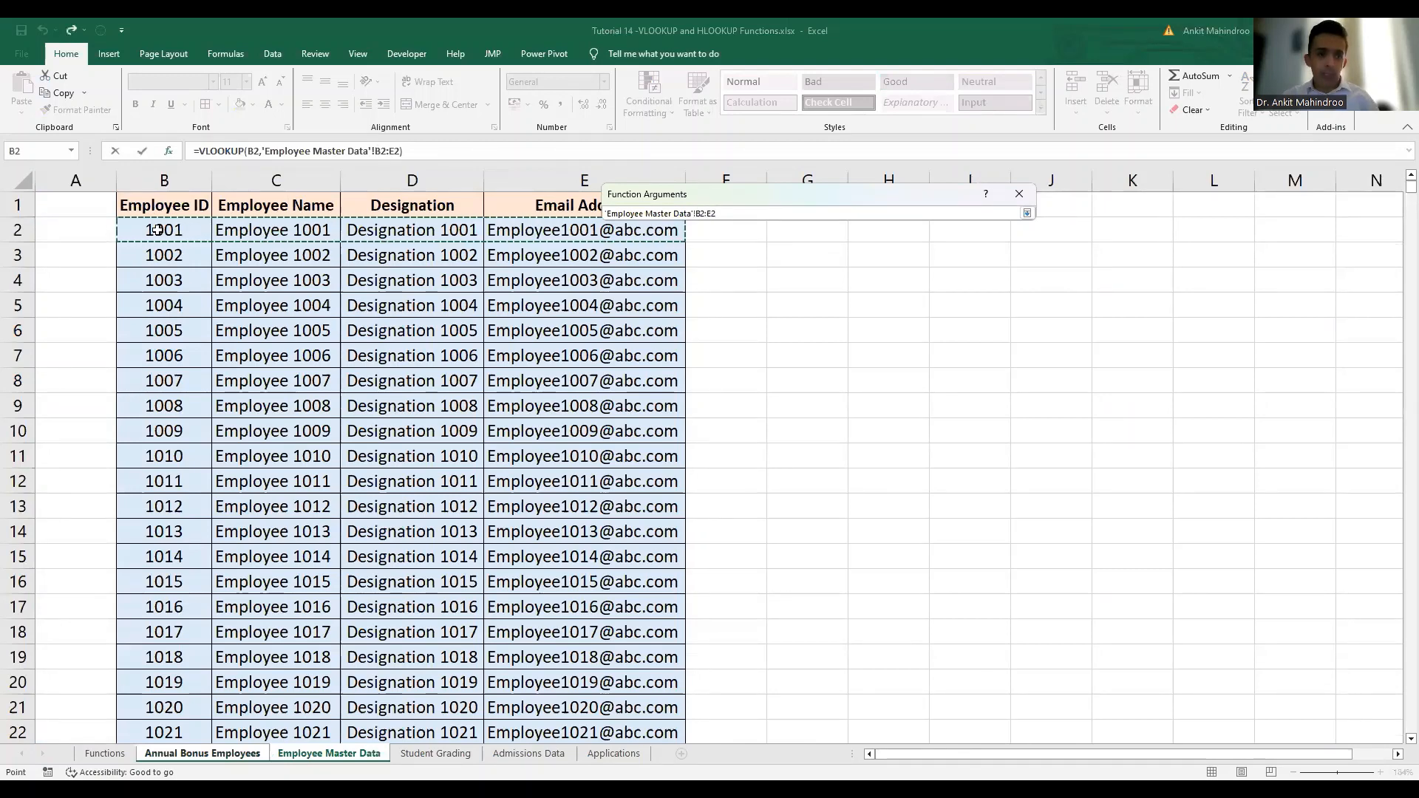
{"action": "key", "text": "ctrl+shift+Down"}
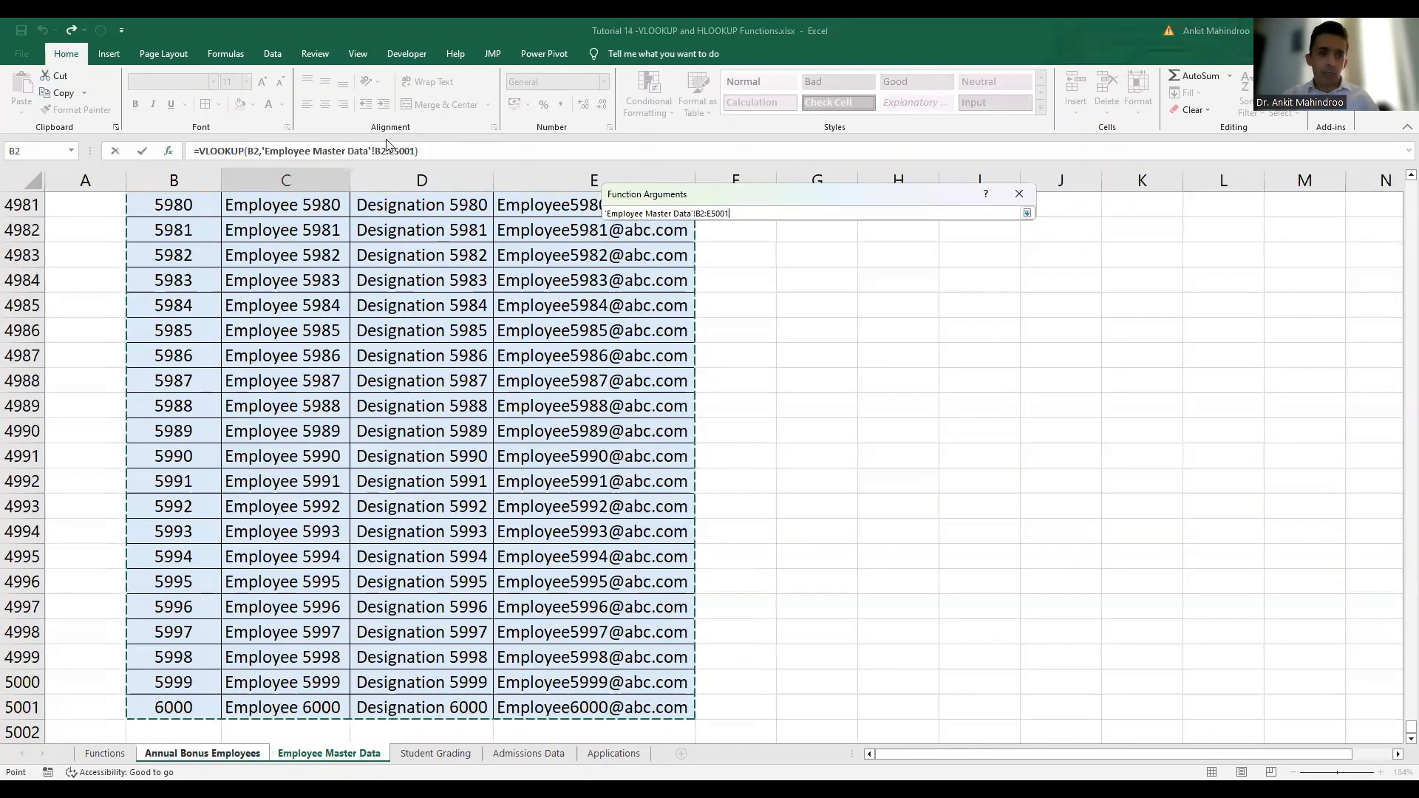
Make the table array reference absolute as $B$2:$E$5001 and return to the full function arguments.
{"action": "left_click", "coordinate": [697, 214]}
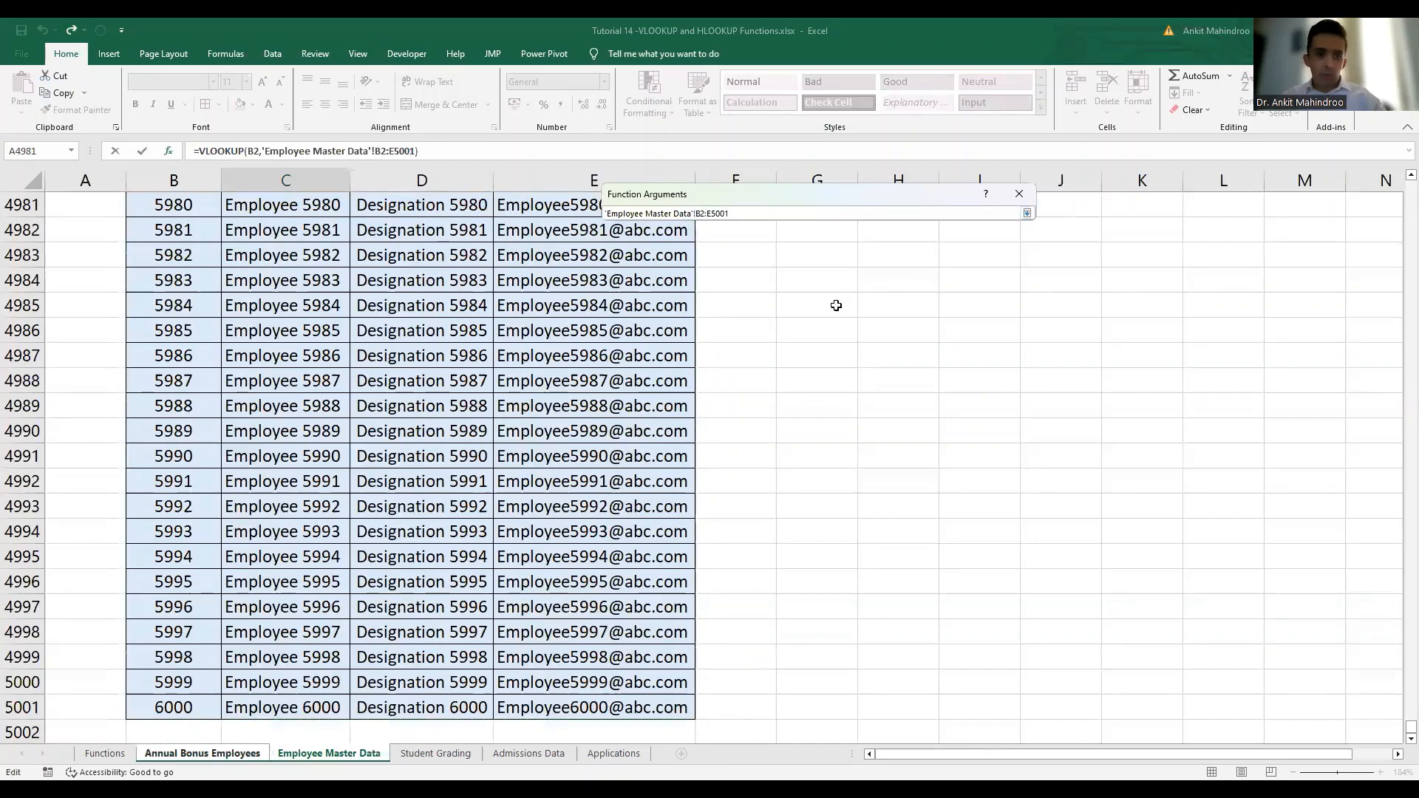
{"action": "type", "text": "$"}
{"action": "key", "text": "Right"}
{"action": "type", "text": "$B"}
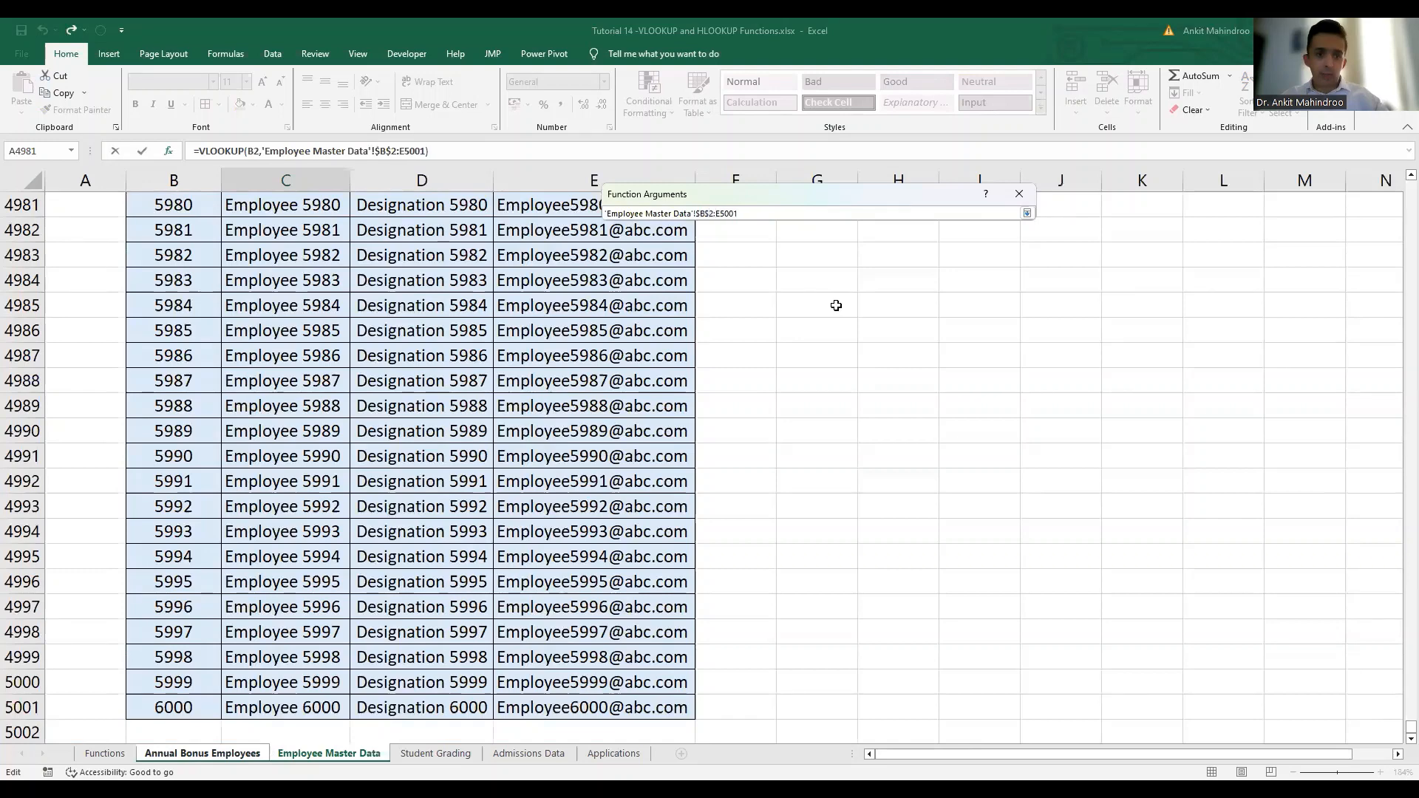
{"action": "type", "text": "$"}
{"action": "key", "text": "Right"}
{"action": "type", "text": "$"}
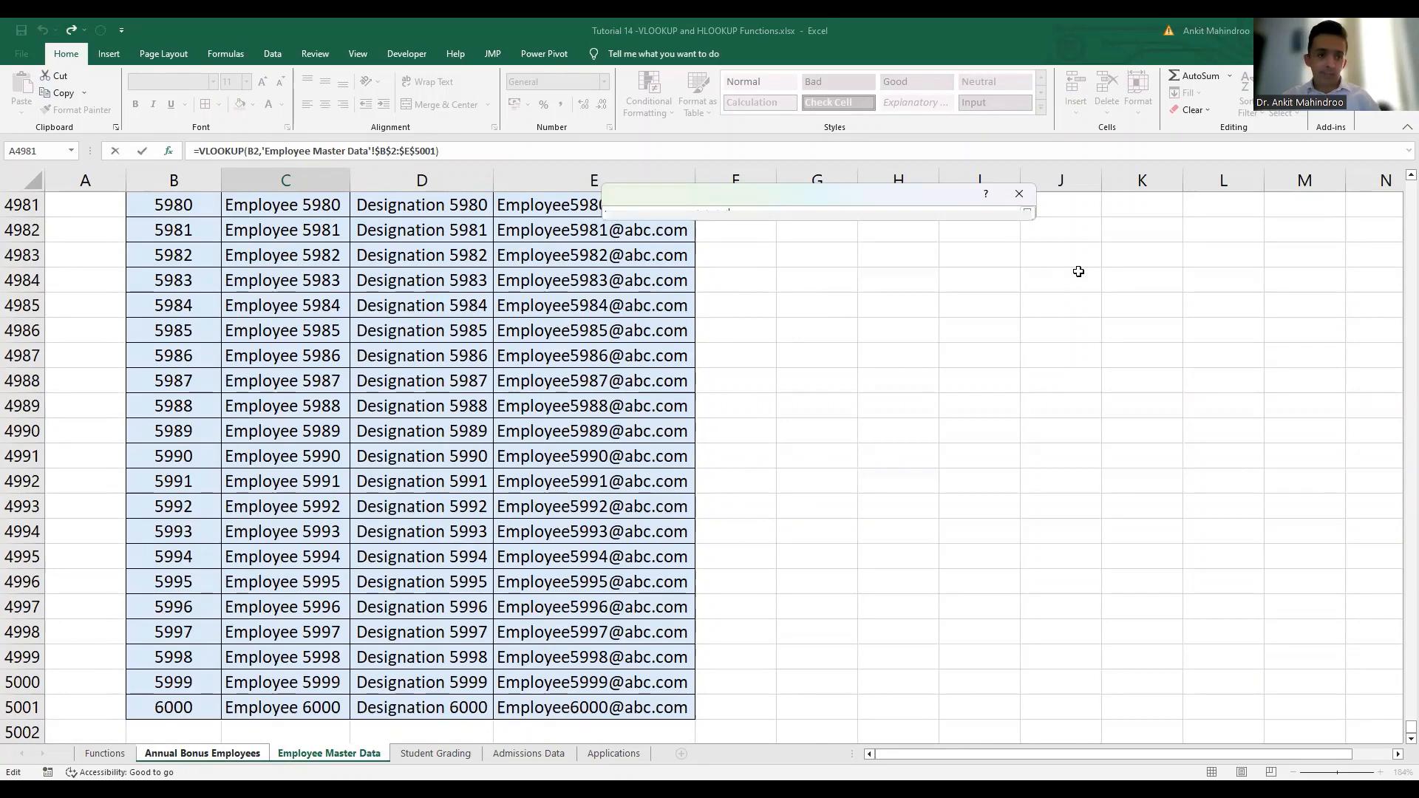
{"action": "key", "text": "Return"}
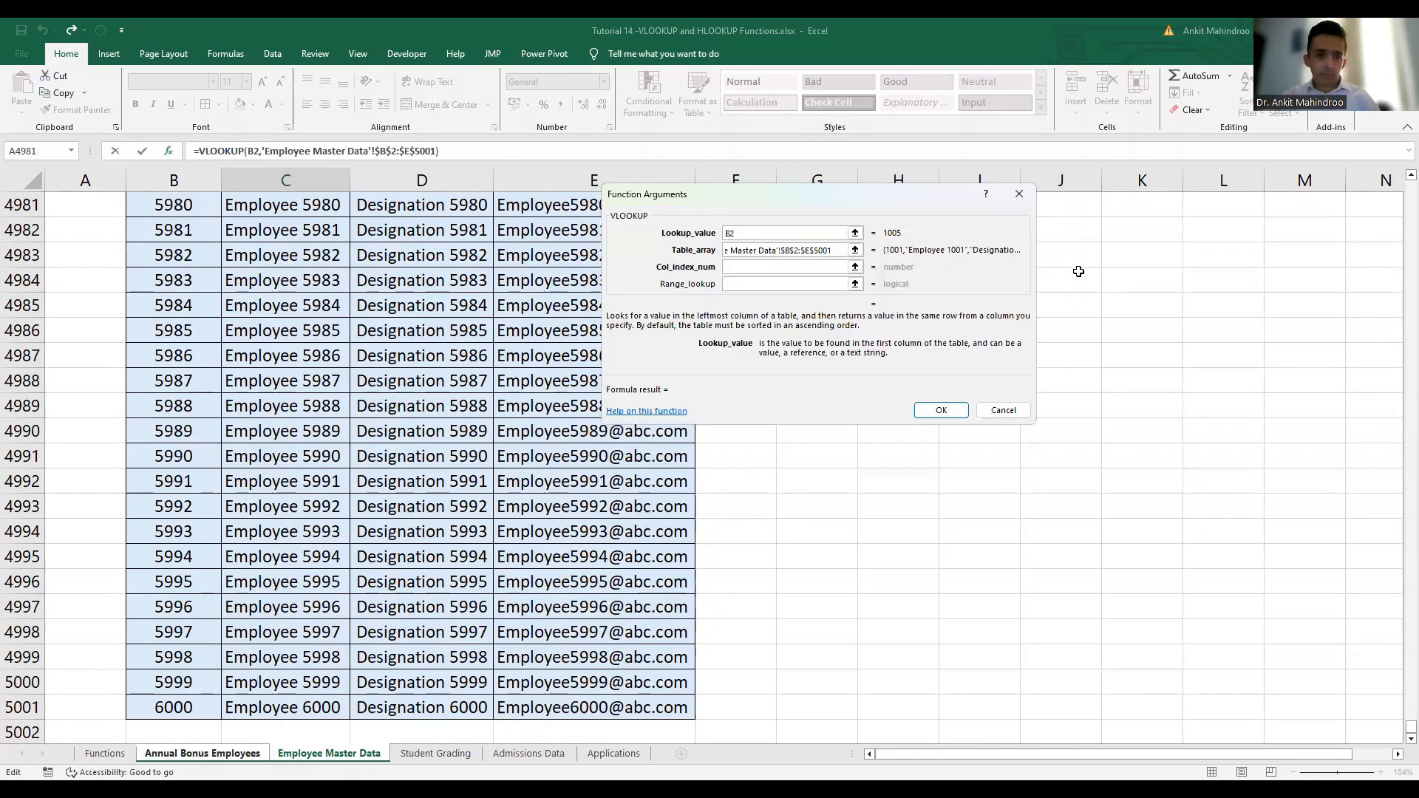
Set the column index number to 2 and the range lookup to FALSE, and complete the VLOOKUP formula in C2.
{"action": "left_click", "coordinate": [822, 266]}
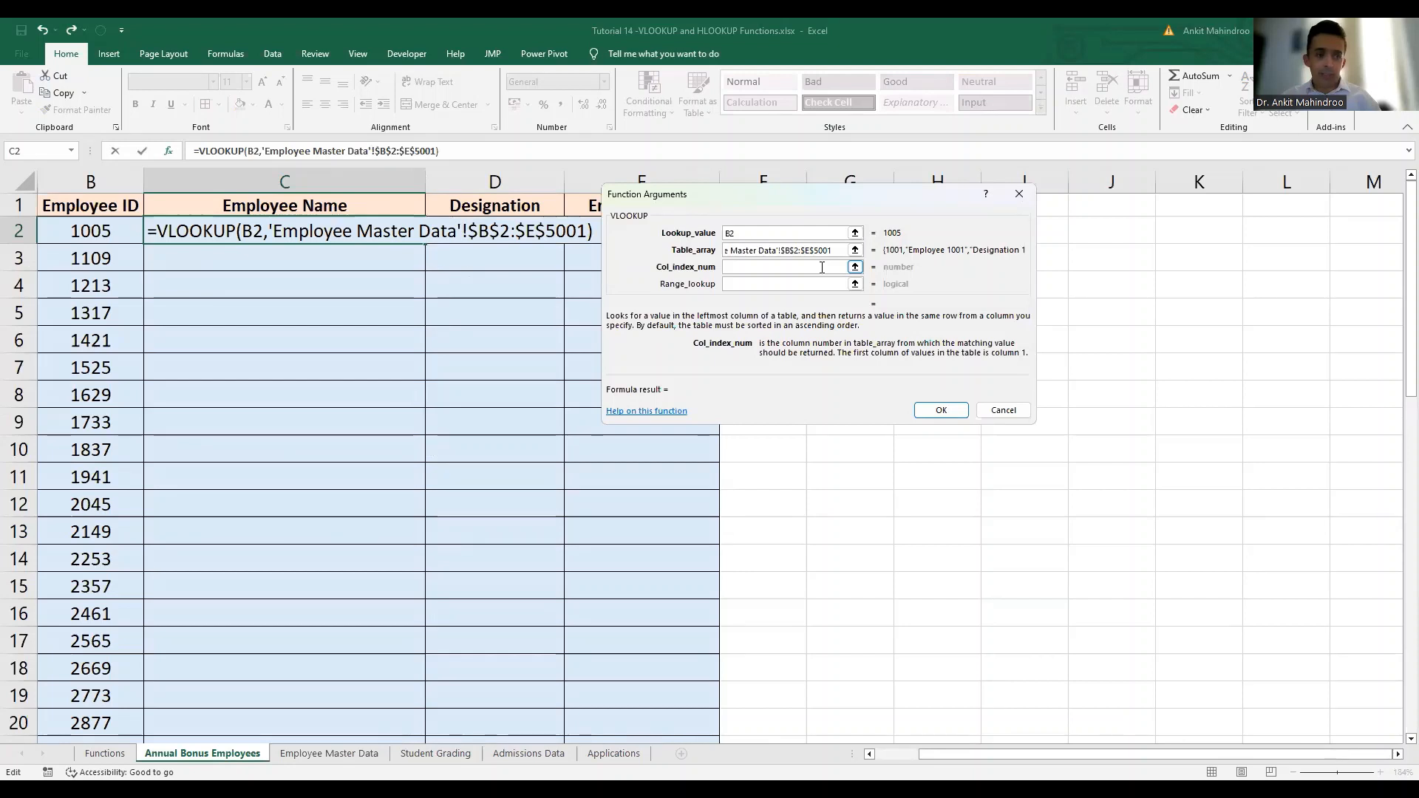
{"action": "type", "text": "2"}
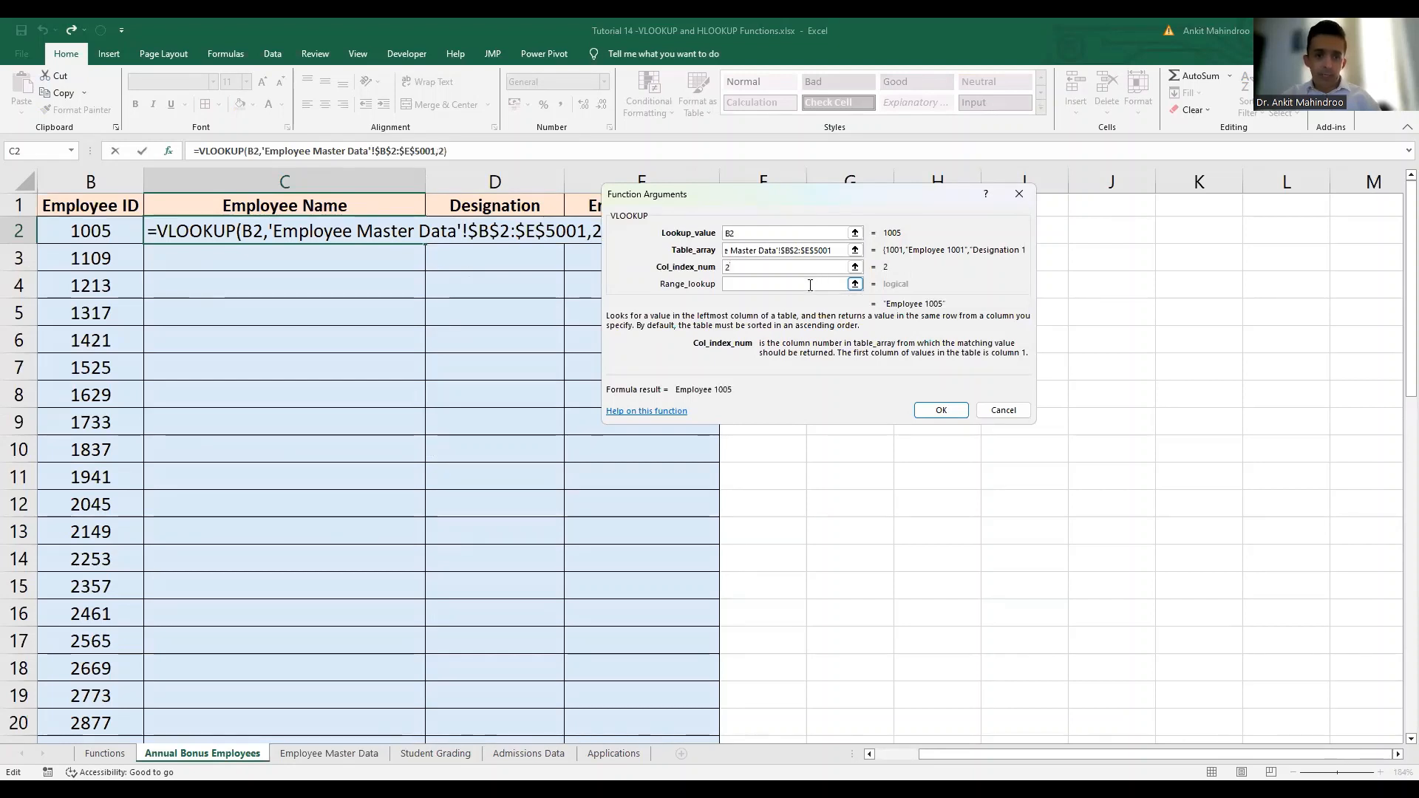
{"action": "left_click", "coordinate": [810, 285]}
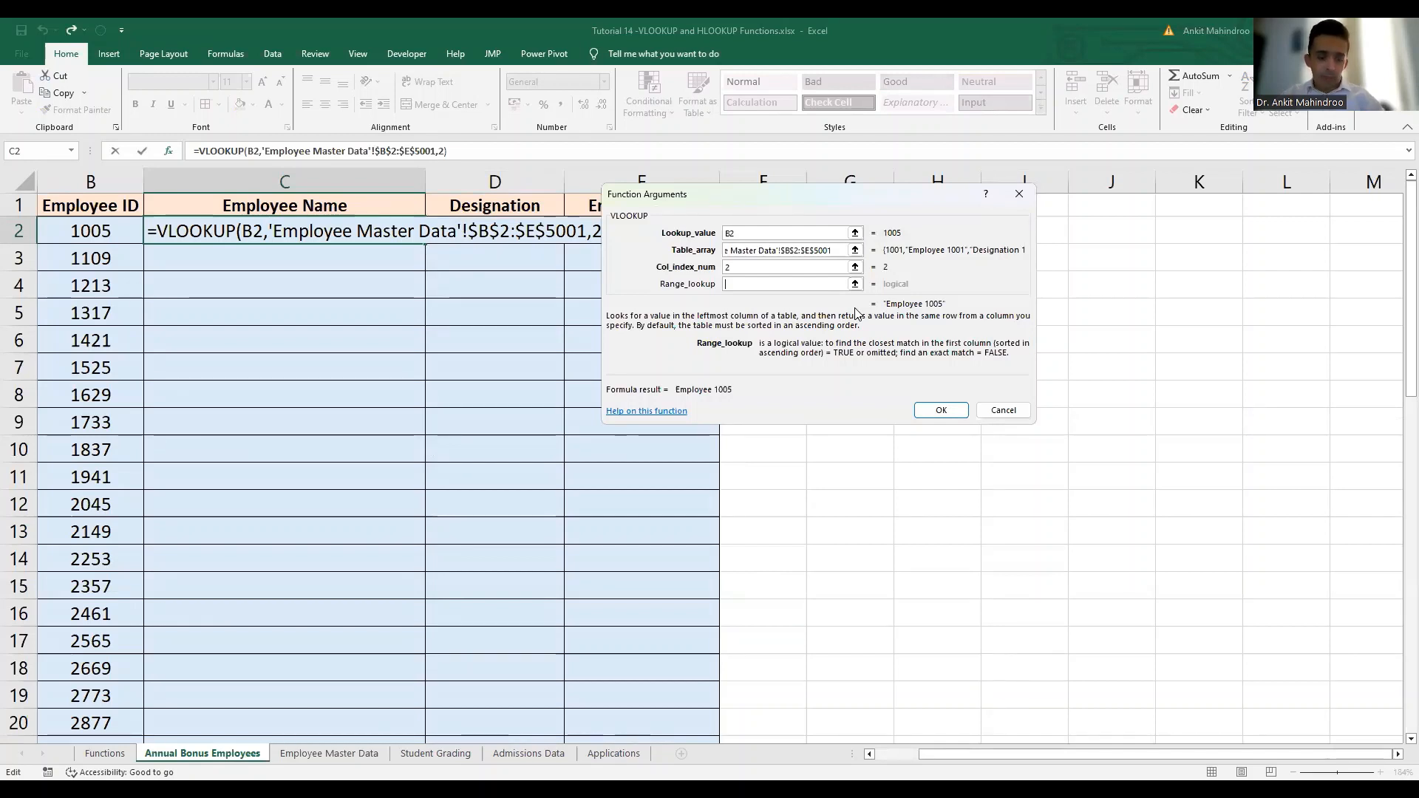
{"action": "type", "text": "FALSE"}
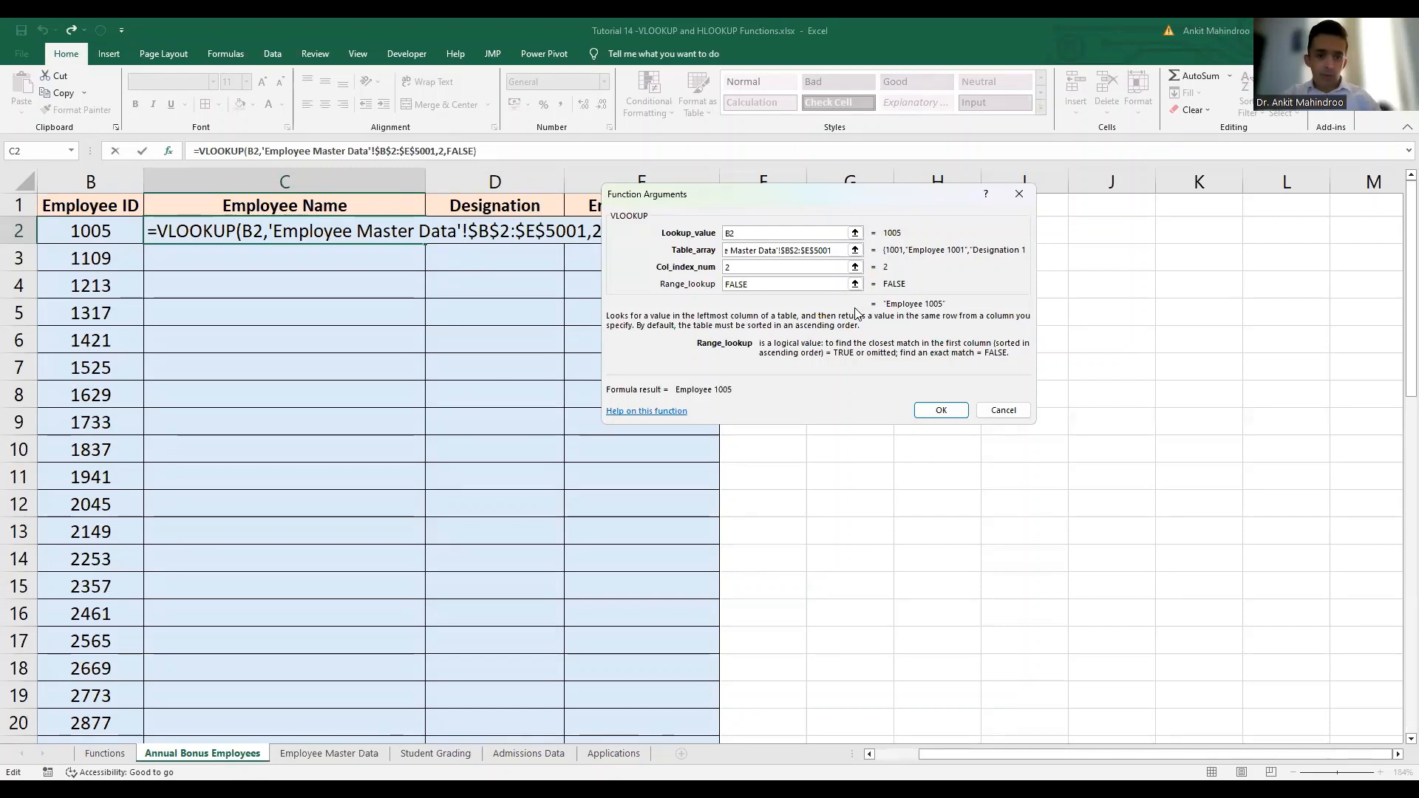
{"action": "left_click", "coordinate": [941, 411]}
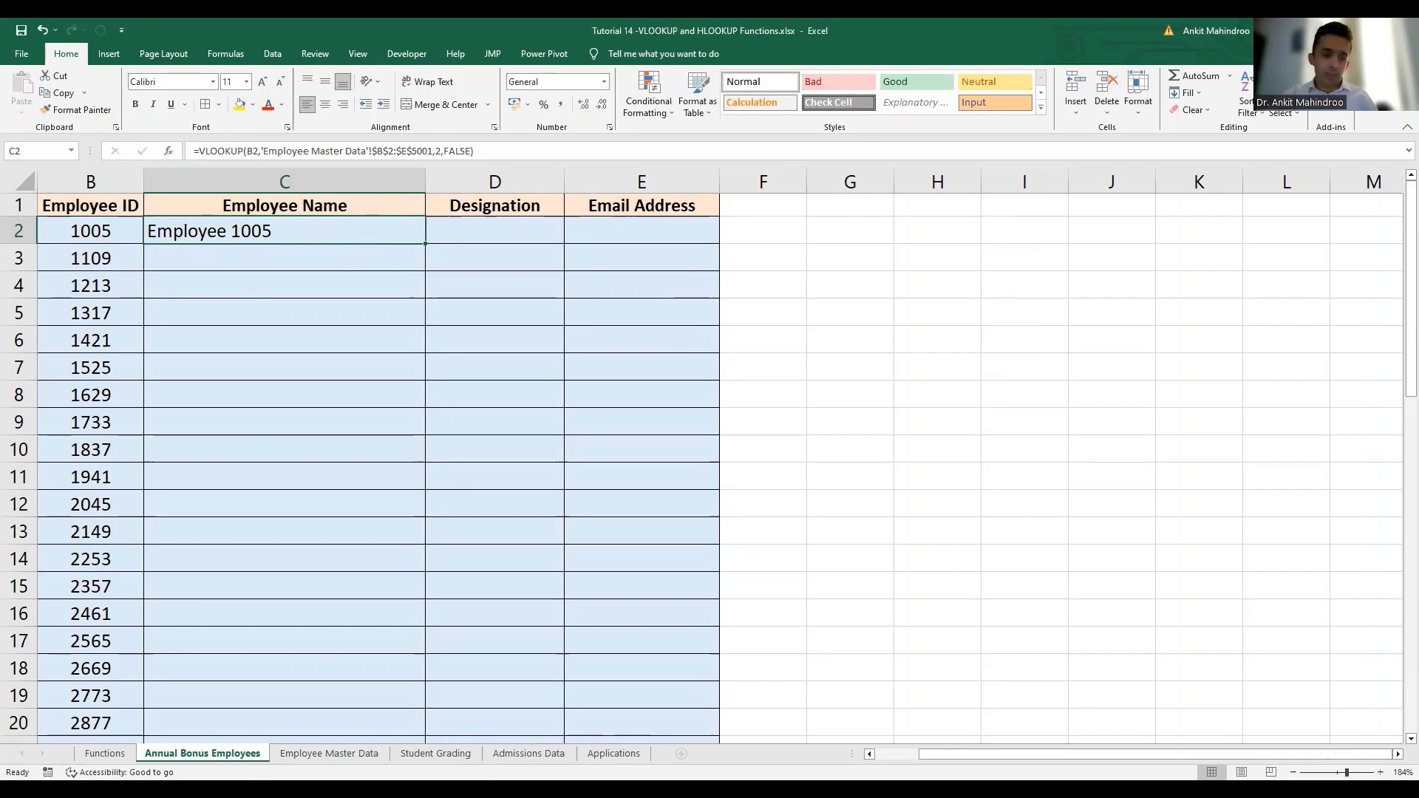
Check the C2 lookup result against the matching employee's record in row 6 of the Employee Master Data sheet.
{"action": "left_click", "coordinate": [329, 753]}
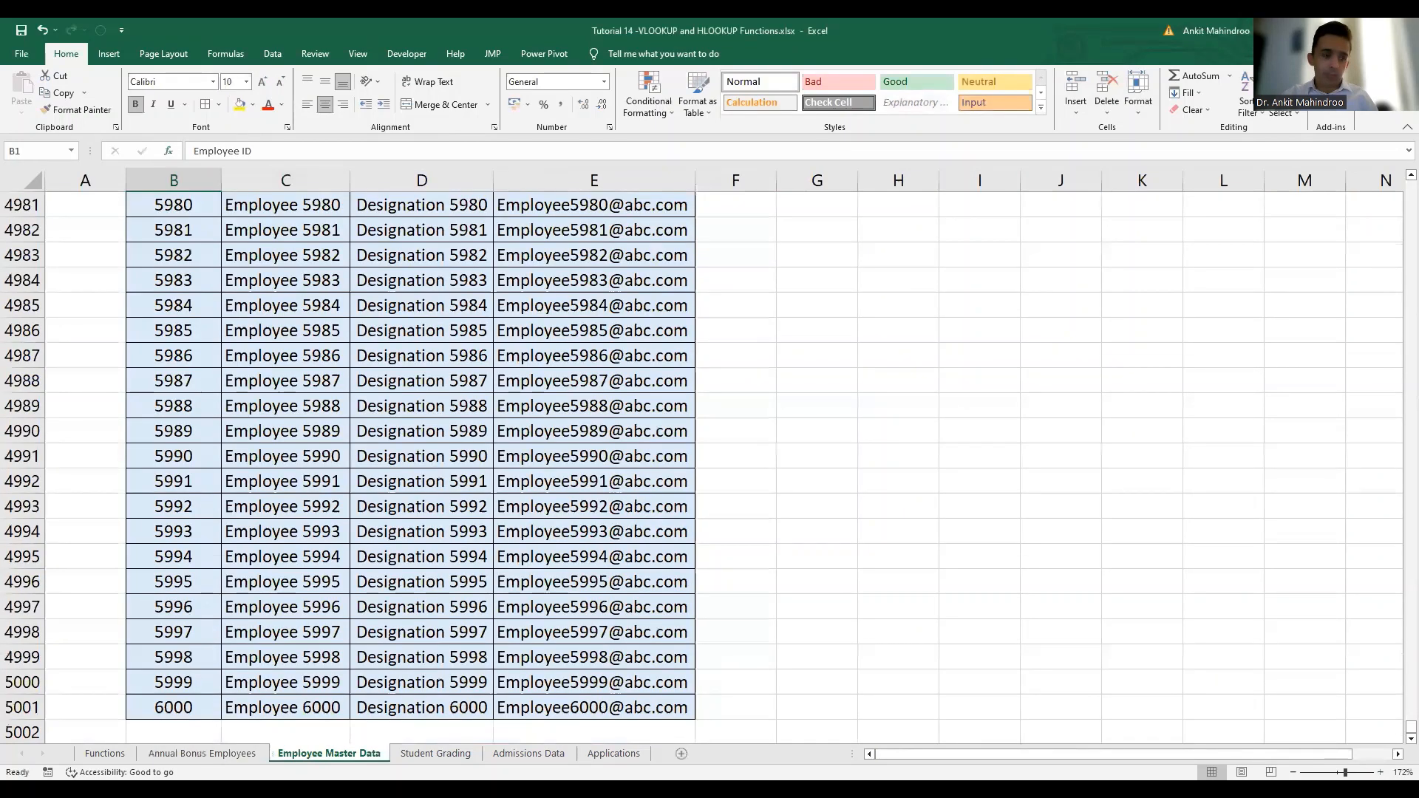
{"action": "left_click", "coordinate": [277, 323]}
{"action": "key", "text": "ctrl+Up"}
{"action": "key", "text": "Down"}
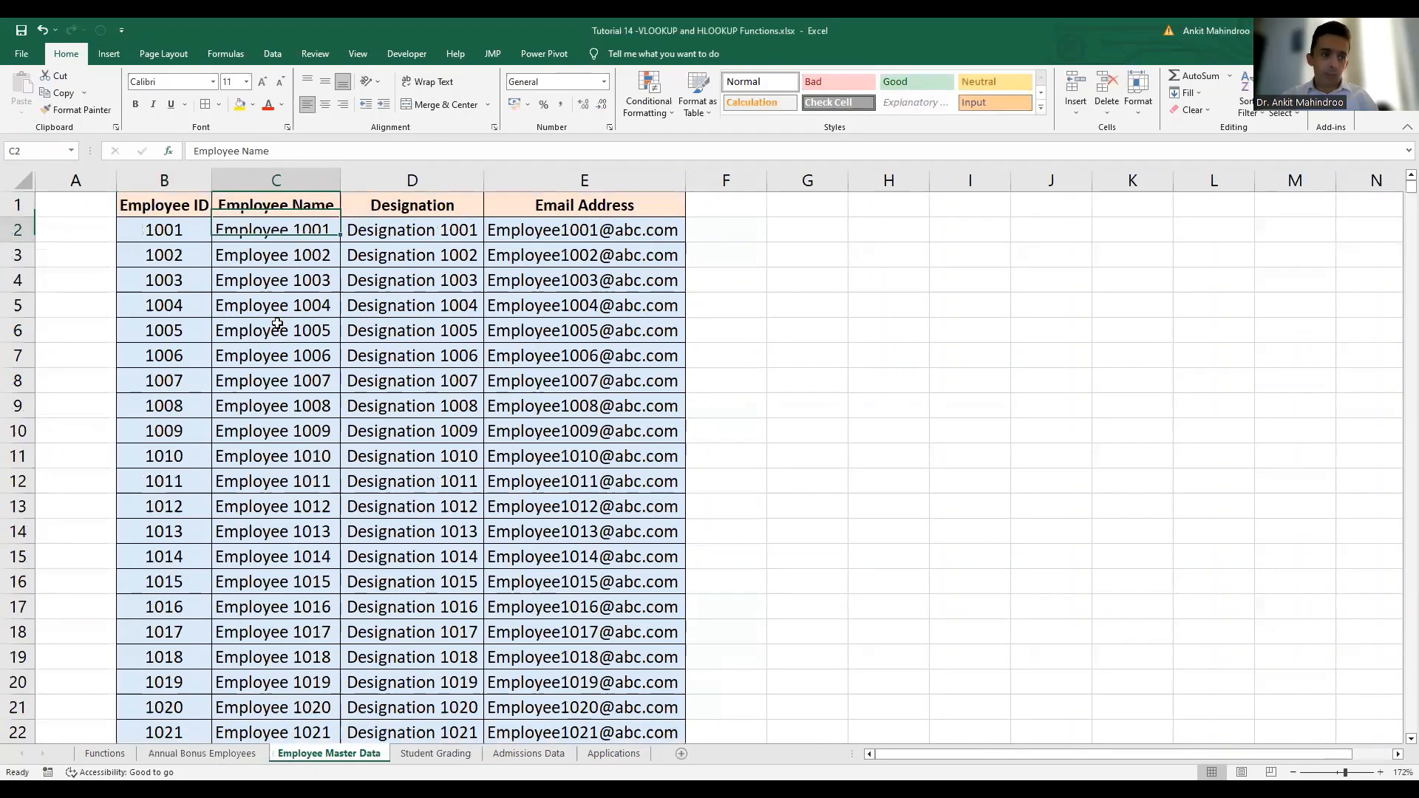
{"action": "key", "text": "Down"}
{"action": "key", "text": "Down"}
{"action": "key", "text": "Down"}
{"action": "key", "text": "Down"}
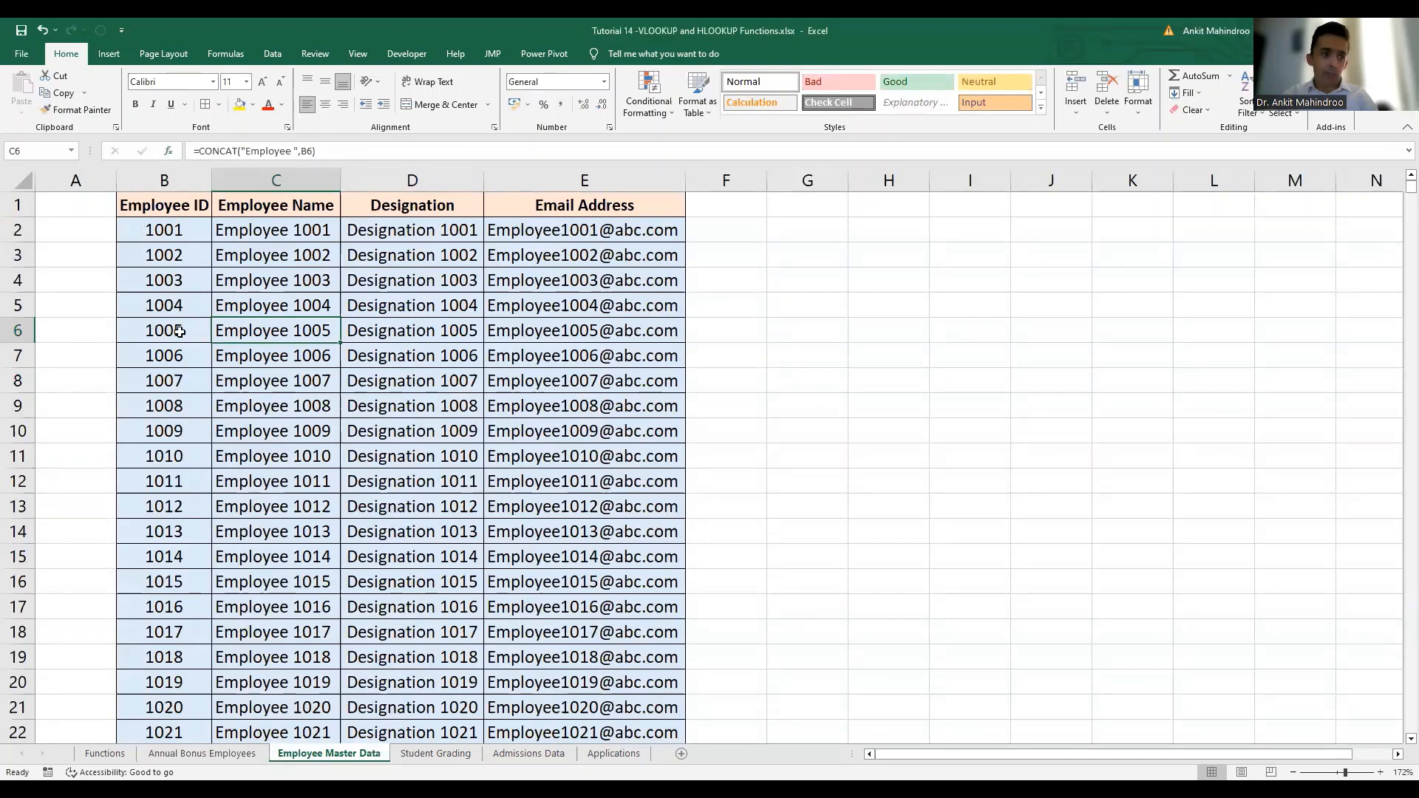
Copy the C2 formula down the Employee Name column on the Annual Bonus Employees sheet and autofit column C.
{"action": "left_click", "coordinate": [221, 754]}
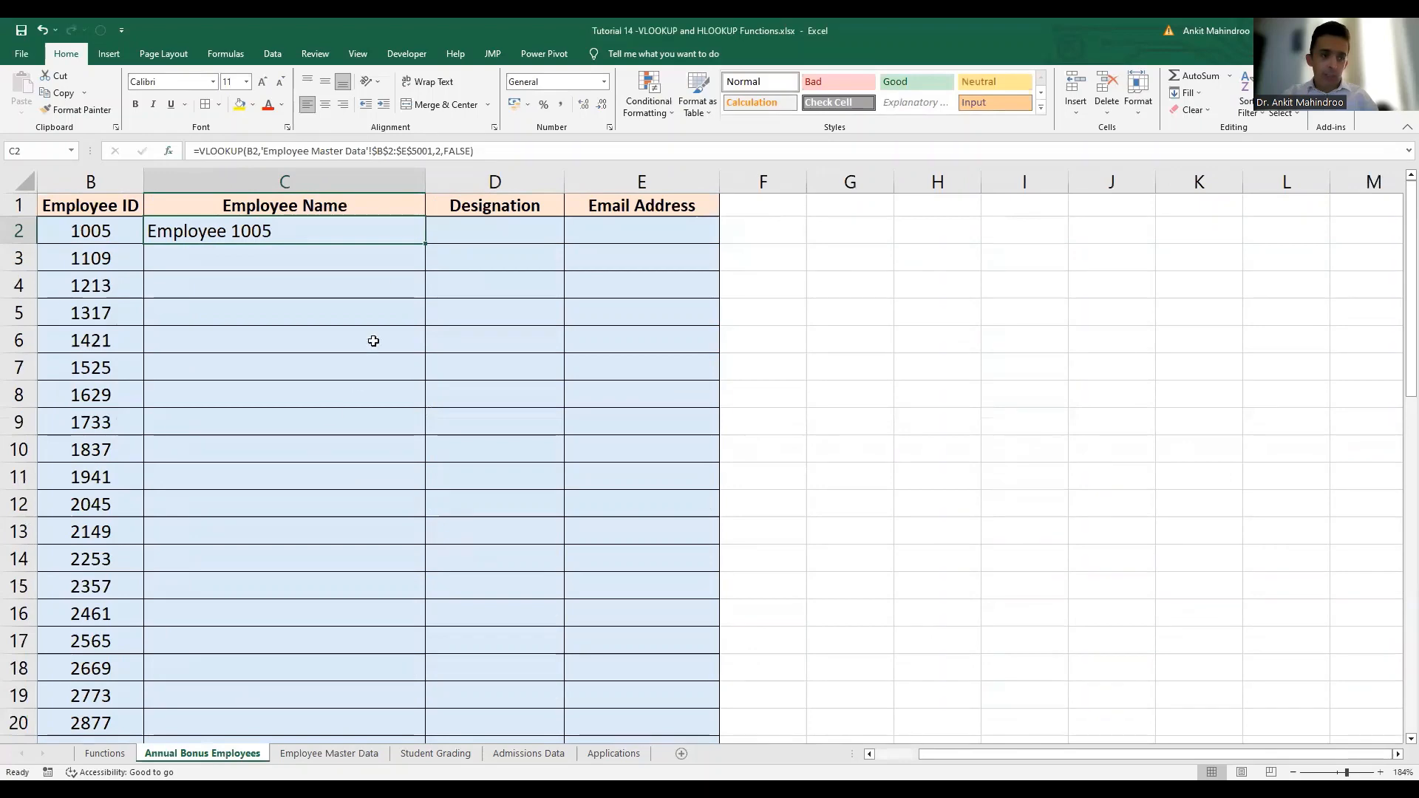
{"action": "double_click", "coordinate": [424, 244]}
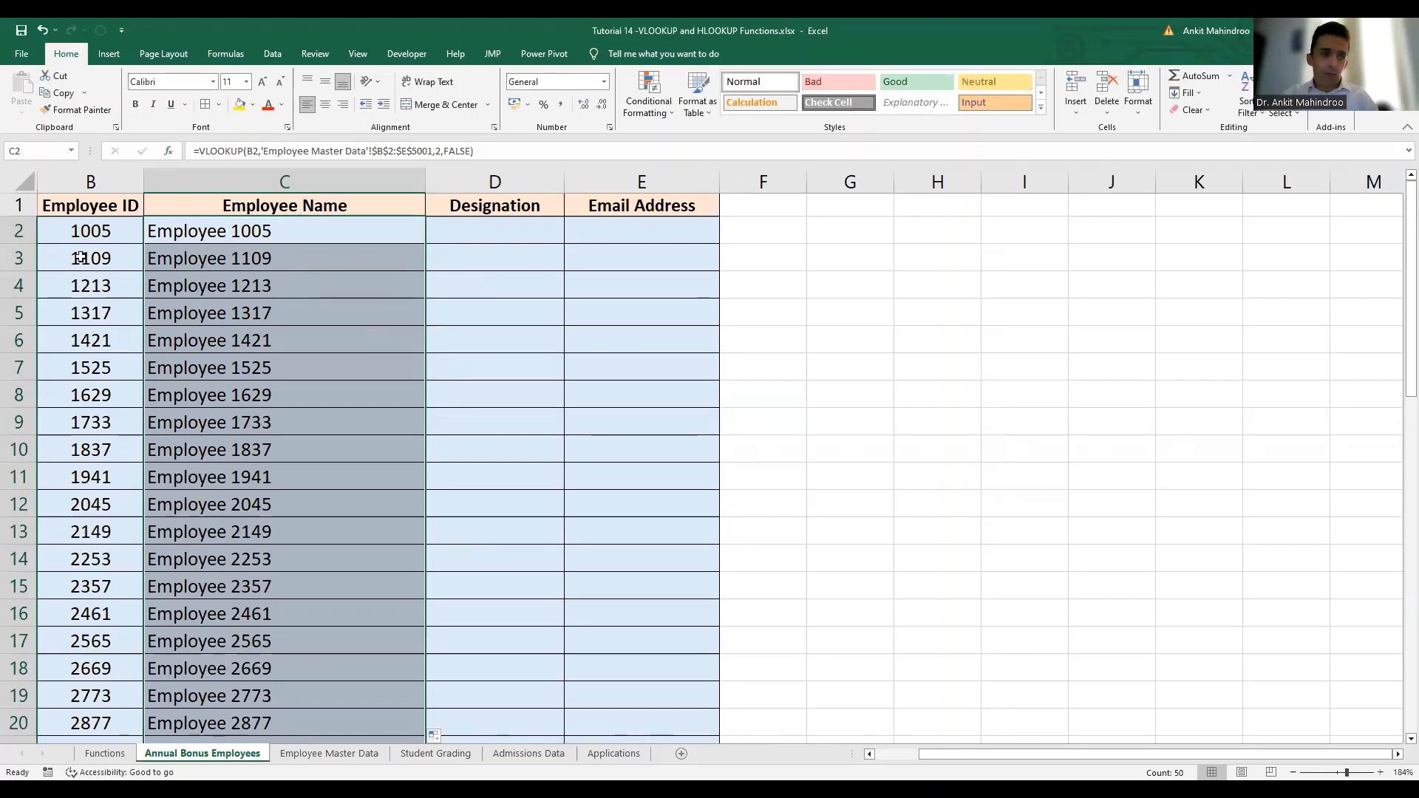
{"action": "double_click", "coordinate": [425, 188]}
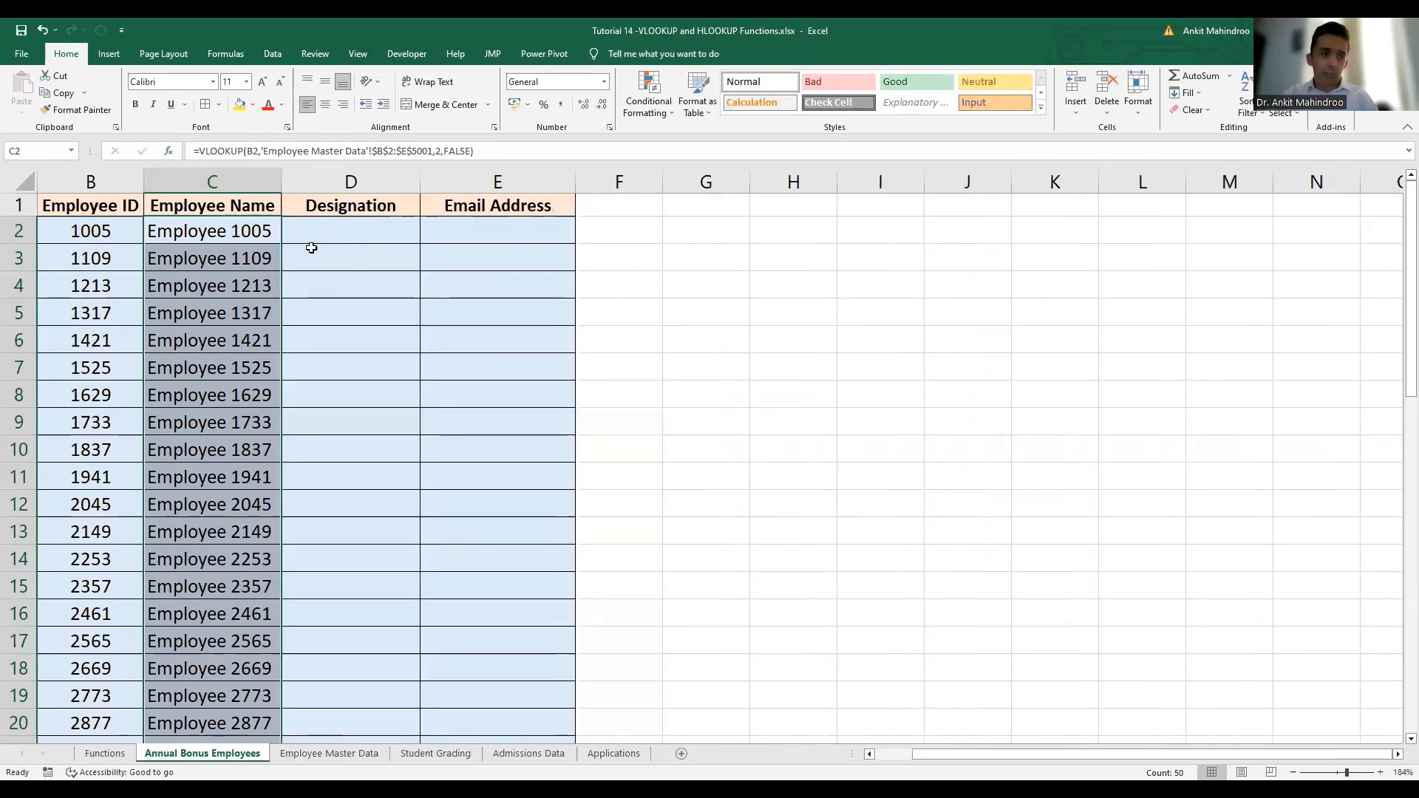
Start a VLOOKUP function in cell D2 with B2 as the lookup value and open its function arguments.
{"action": "left_click", "coordinate": [356, 232]}
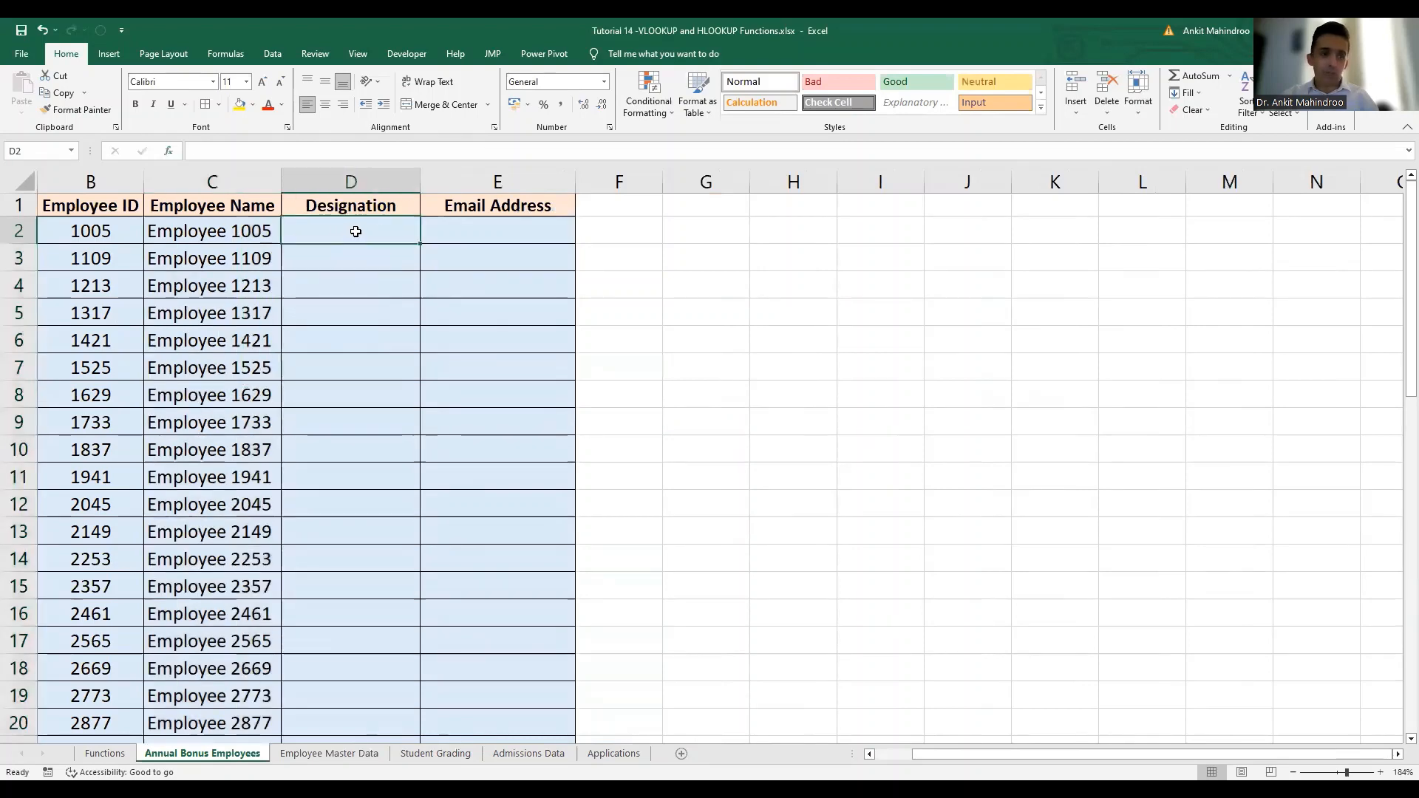
{"action": "type", "text": "="}
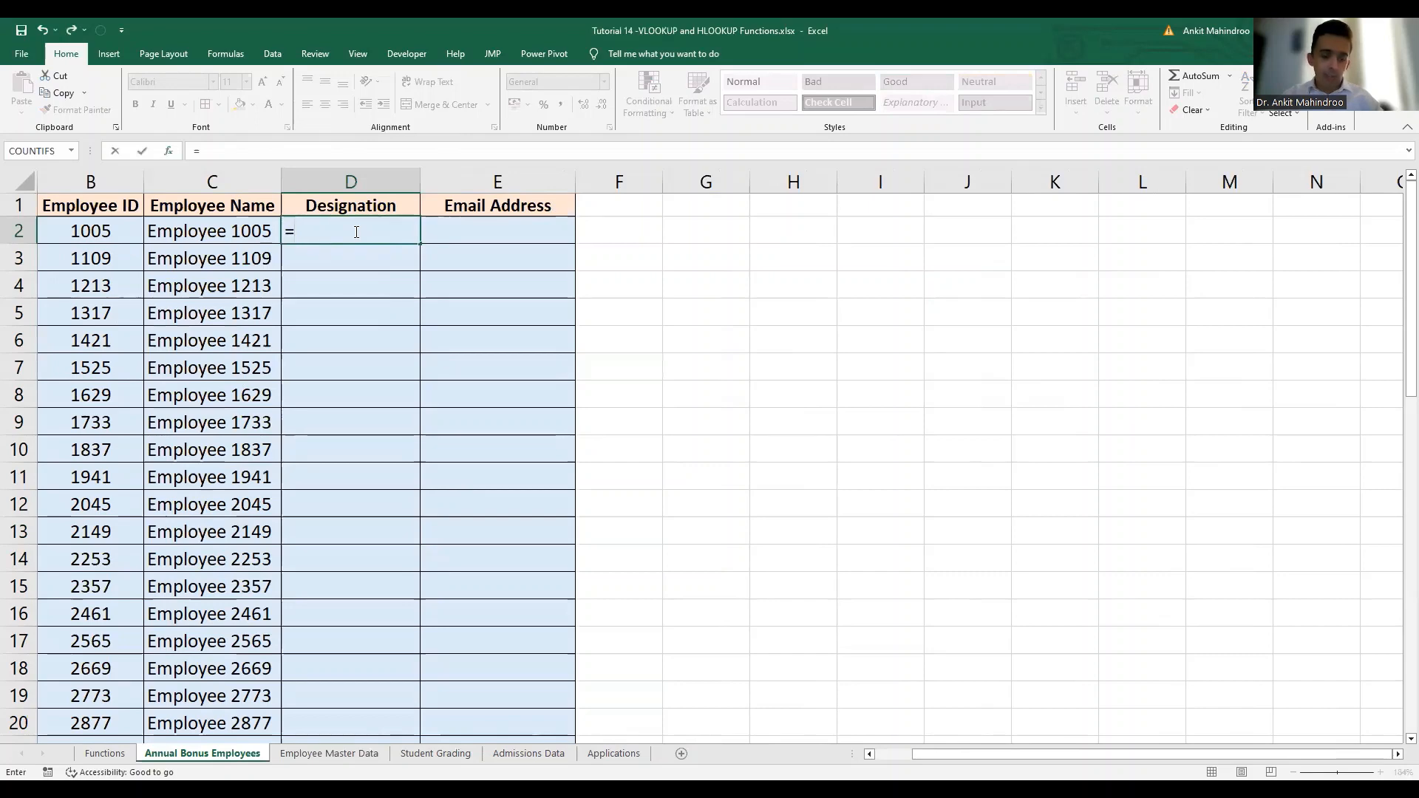
{"action": "type", "text": "vlookup"}
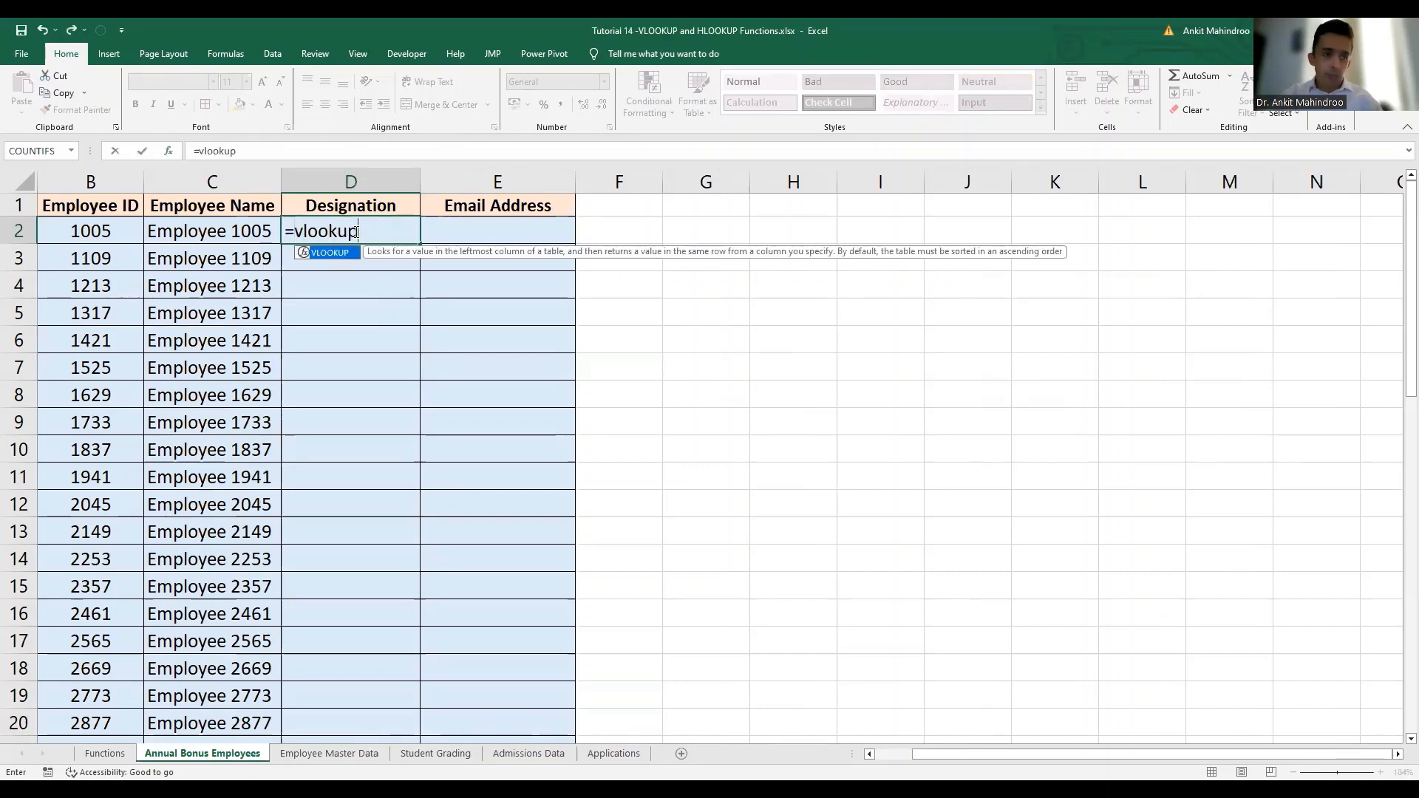
{"action": "type", "text": "("}
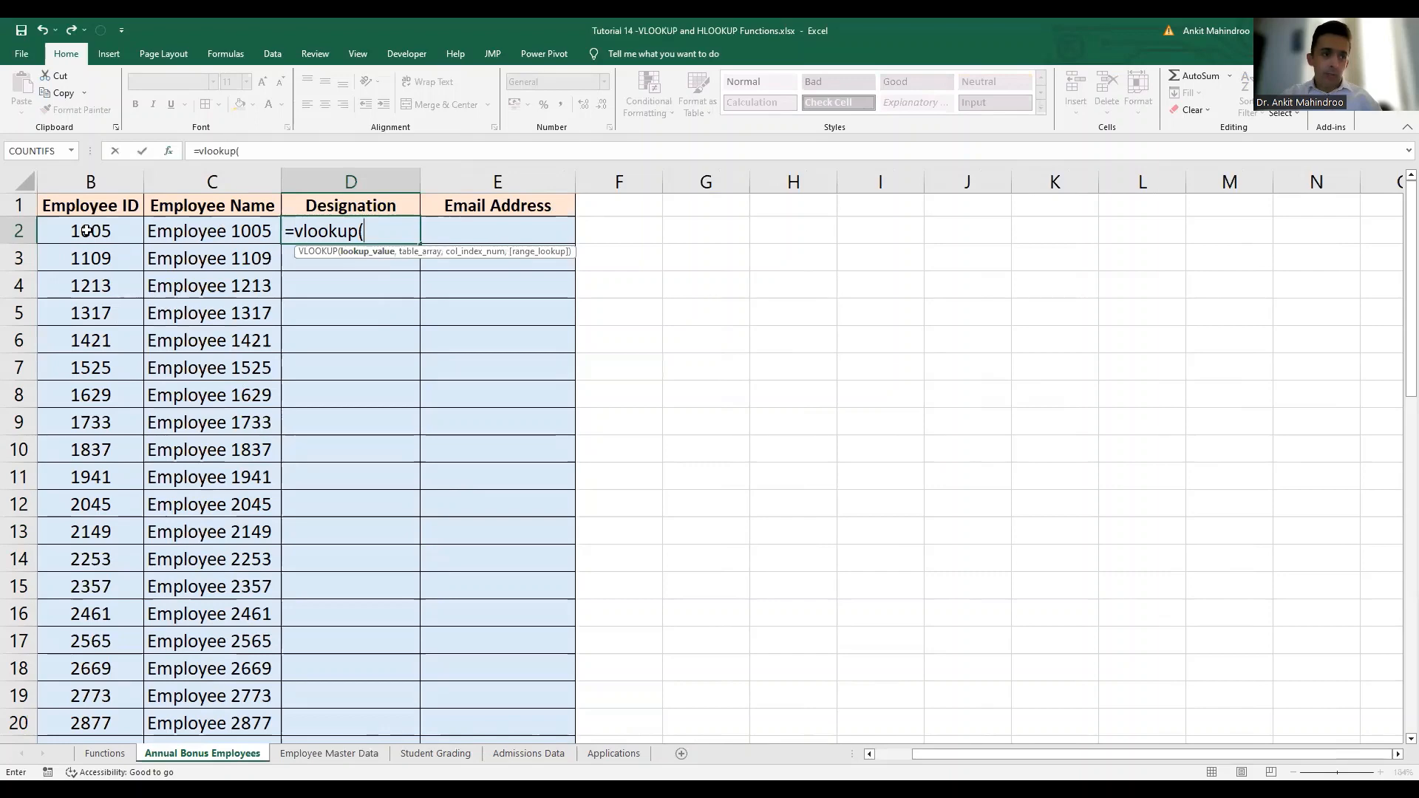
{"action": "left_click", "coordinate": [87, 231]}
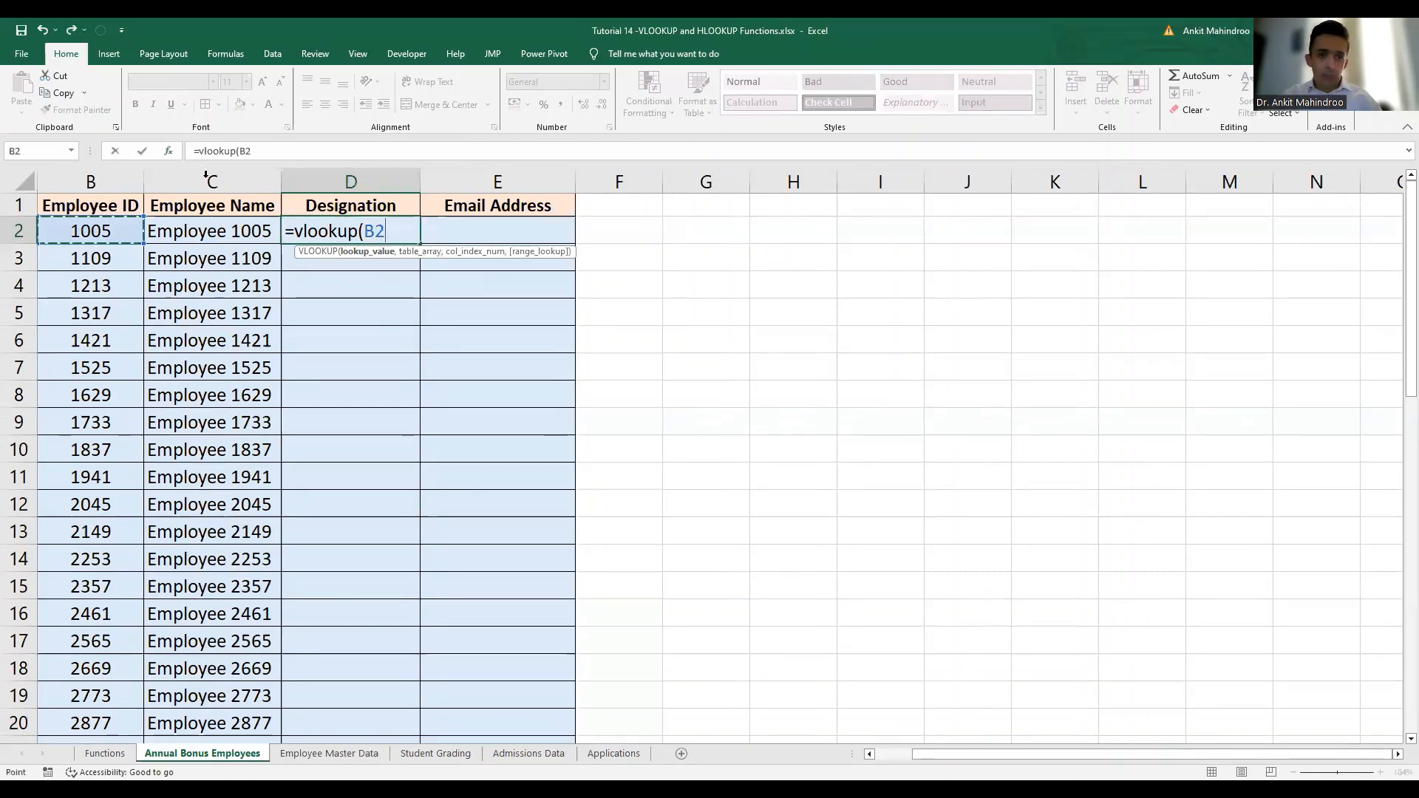
{"action": "left_click", "coordinate": [169, 151]}
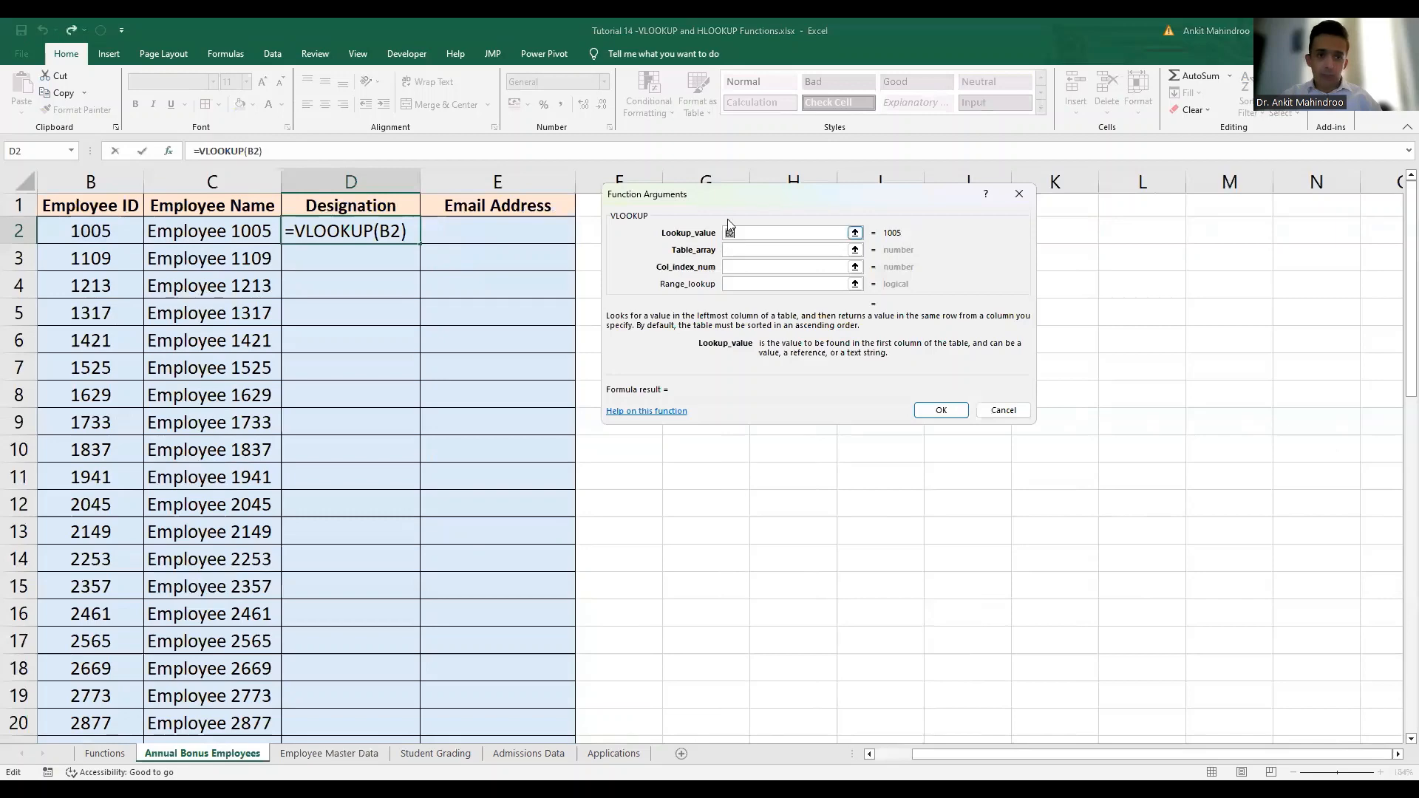
Set the table array of the D2 VLOOKUP to B2:E5001 on the Employee Master Data sheet.
{"action": "left_click", "coordinate": [751, 250]}
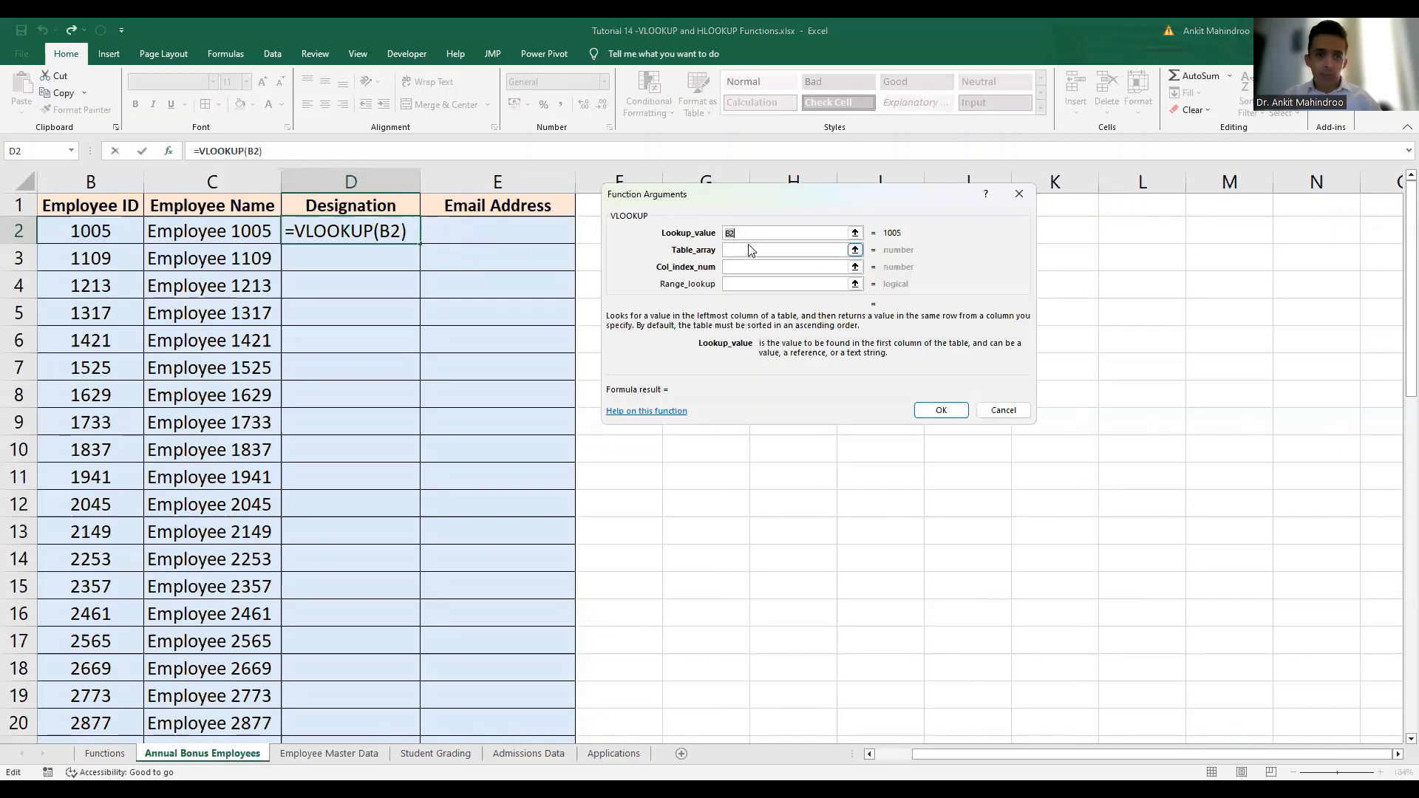
{"action": "left_click", "coordinate": [855, 250]}
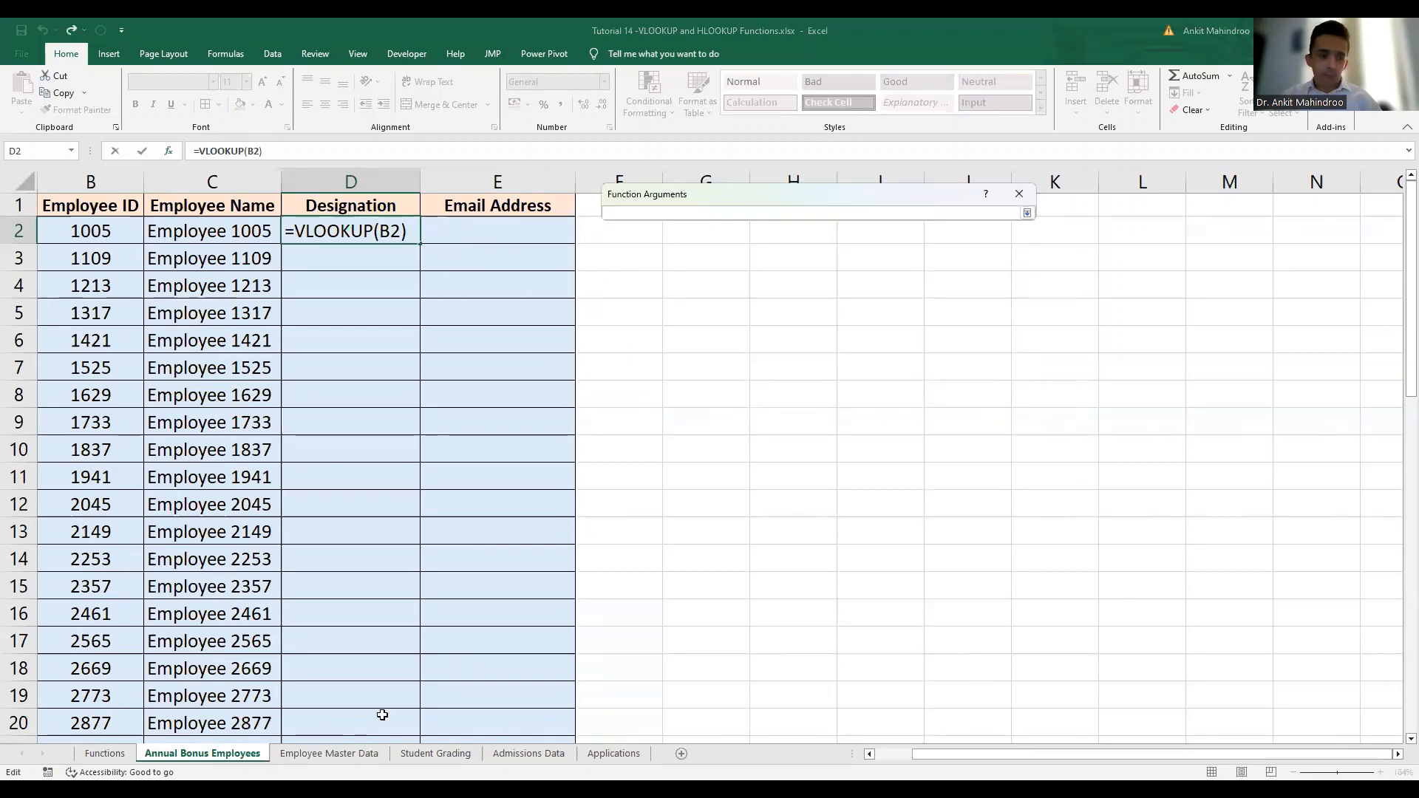
{"action": "left_click", "coordinate": [329, 753]}
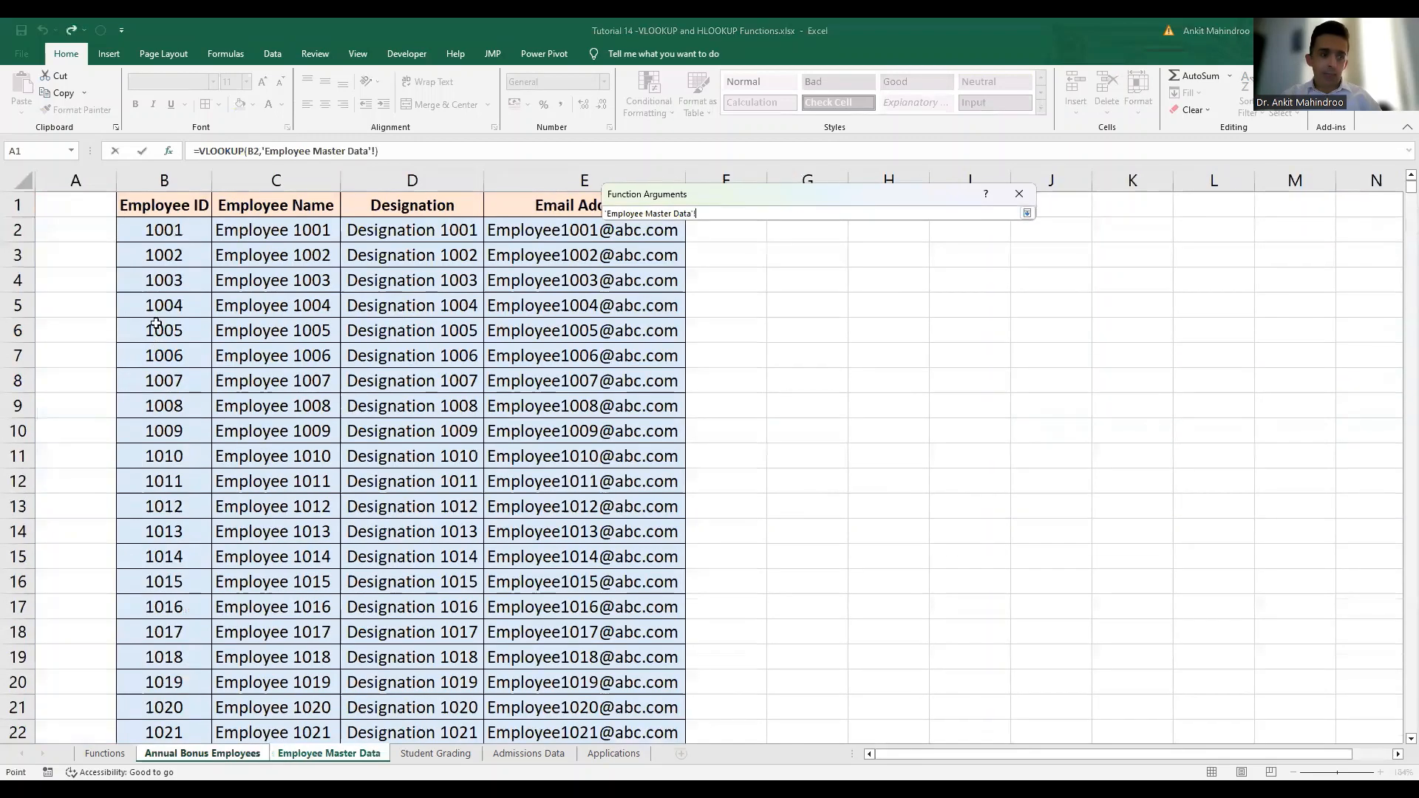
{"action": "left_click", "coordinate": [156, 230]}
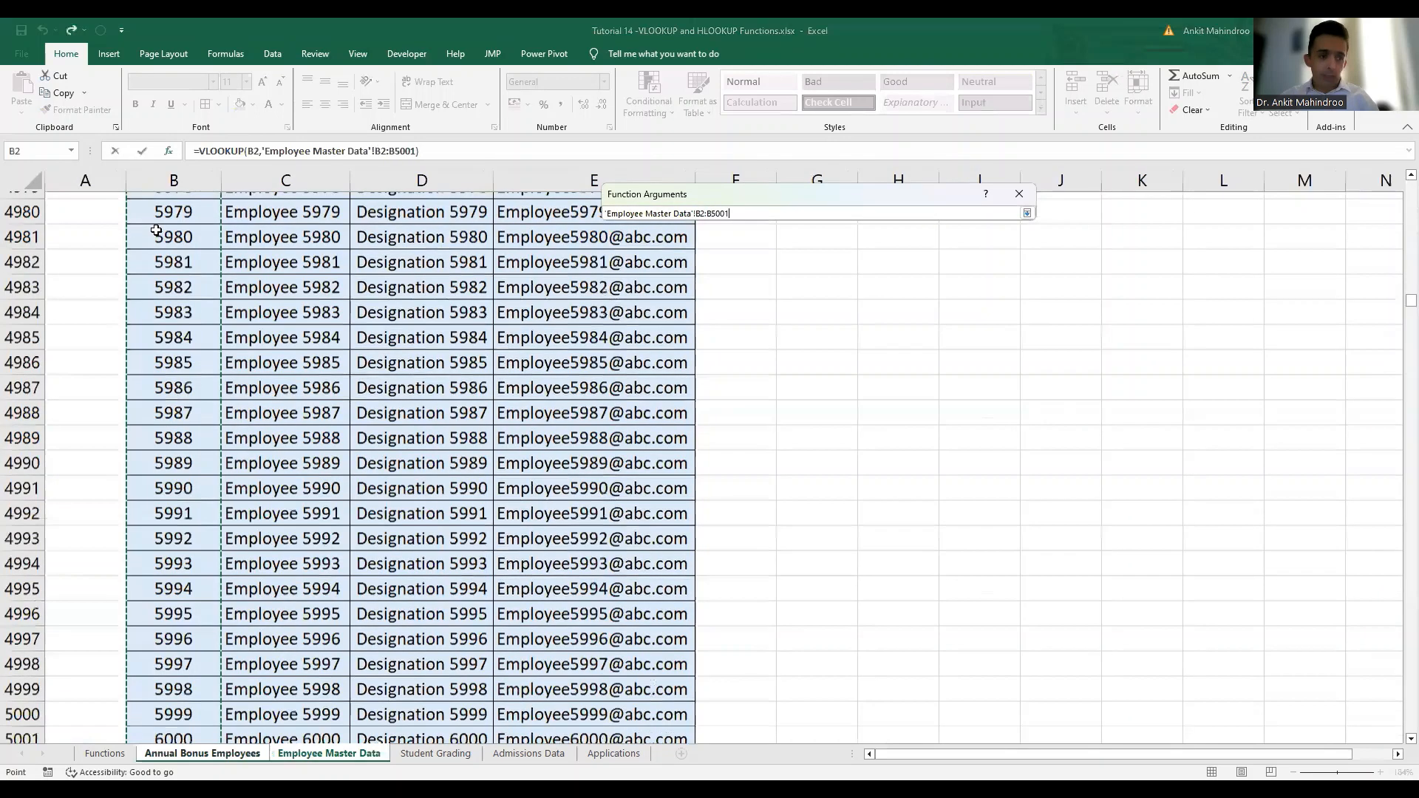
{"action": "key", "text": "ctrl+shift+Right"}
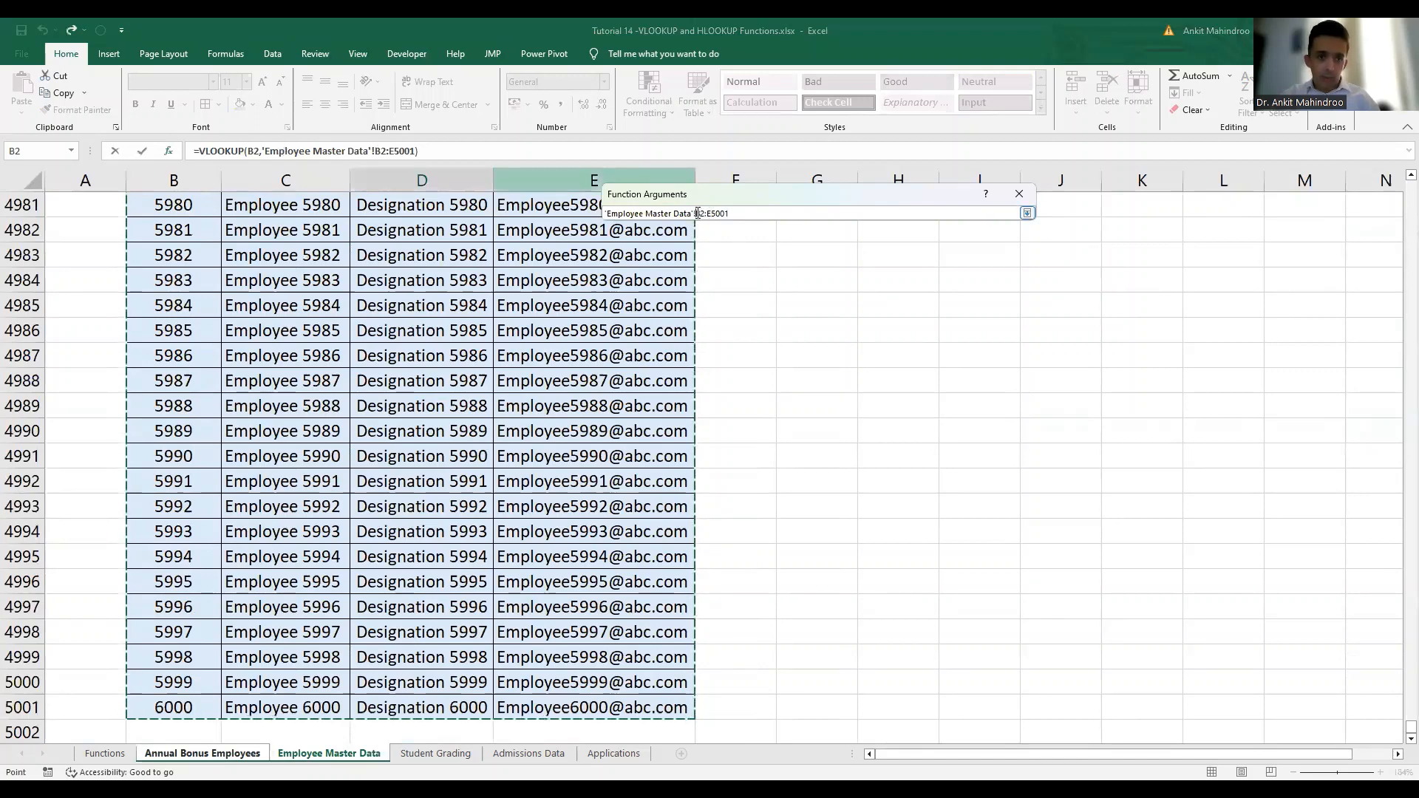
Make the D2 formula's table array absolute as $B$2:$E$5001 and return to the full function arguments.
{"action": "left_click", "coordinate": [696, 213]}
{"action": "type", "text": "$"}
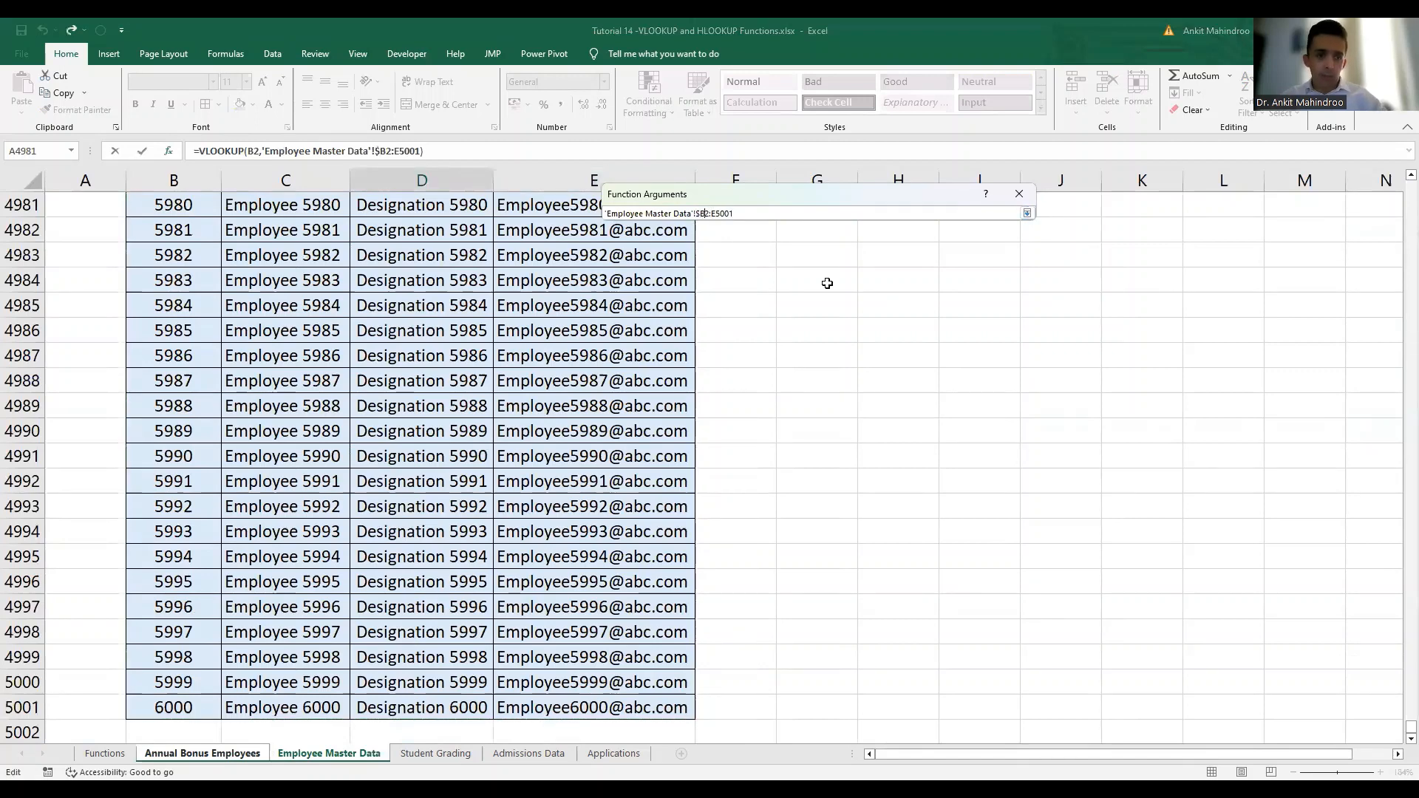
{"action": "key", "text": "Right"}
{"action": "type", "text": "$B$"}
{"action": "key", "text": "Right"}
{"action": "type", "text": "$"}
{"action": "key", "text": "Return"}
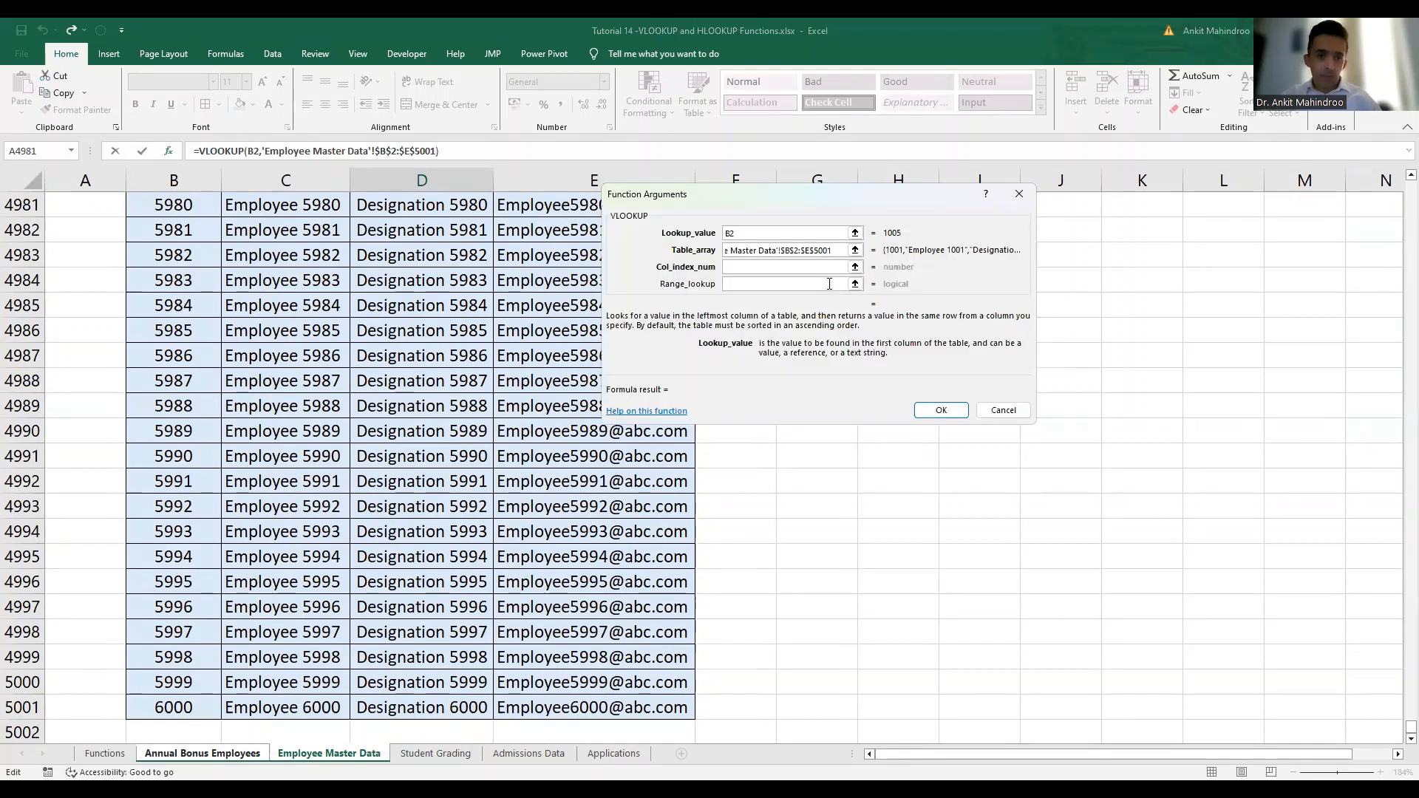
Set the column index number to 3 and the range lookup to FALSE, and complete the VLOOKUP formula in D2.
{"action": "left_click", "coordinate": [805, 266]}
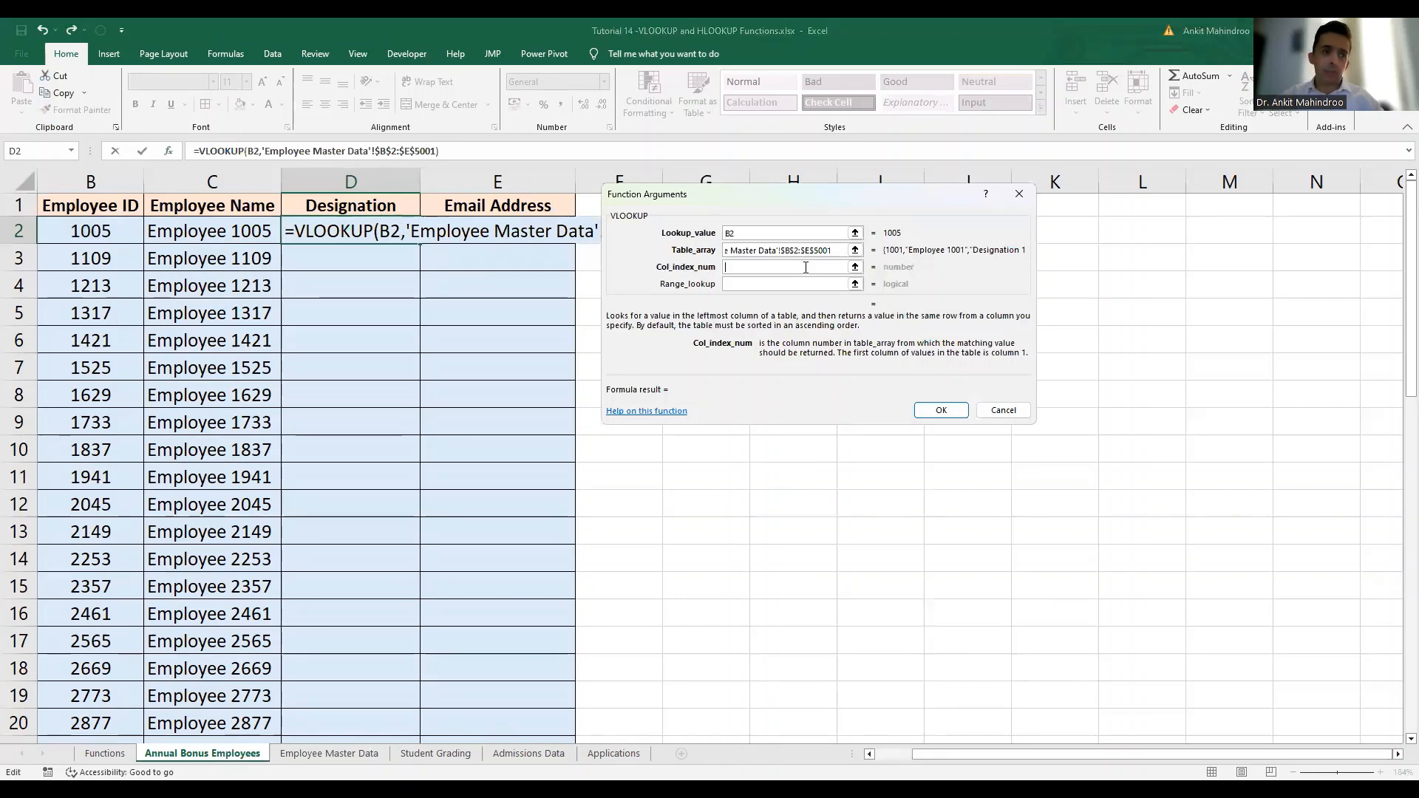
{"action": "type", "text": "3"}
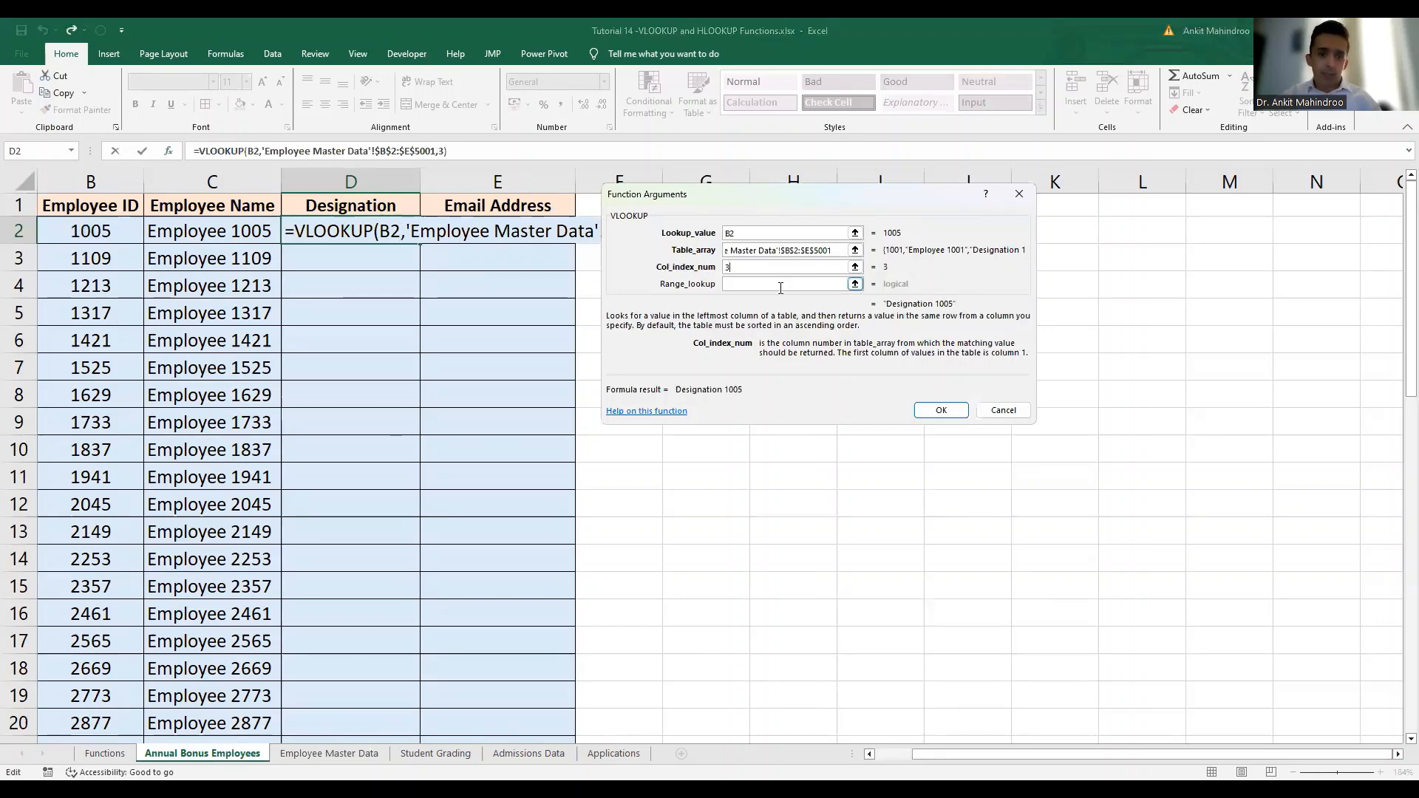
{"action": "left_click", "coordinate": [779, 286]}
{"action": "type", "text": "FALSE"}
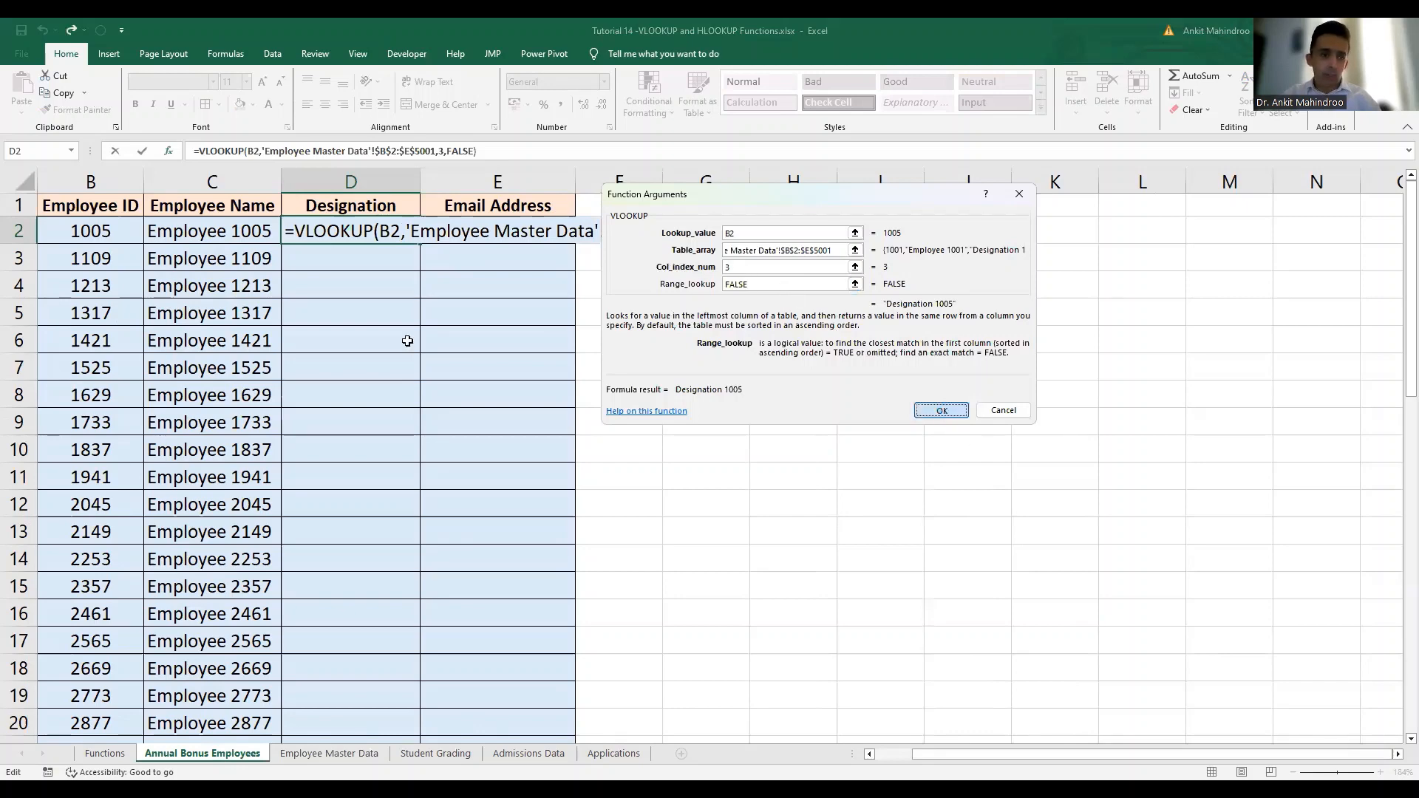
{"action": "left_click", "coordinate": [941, 411]}
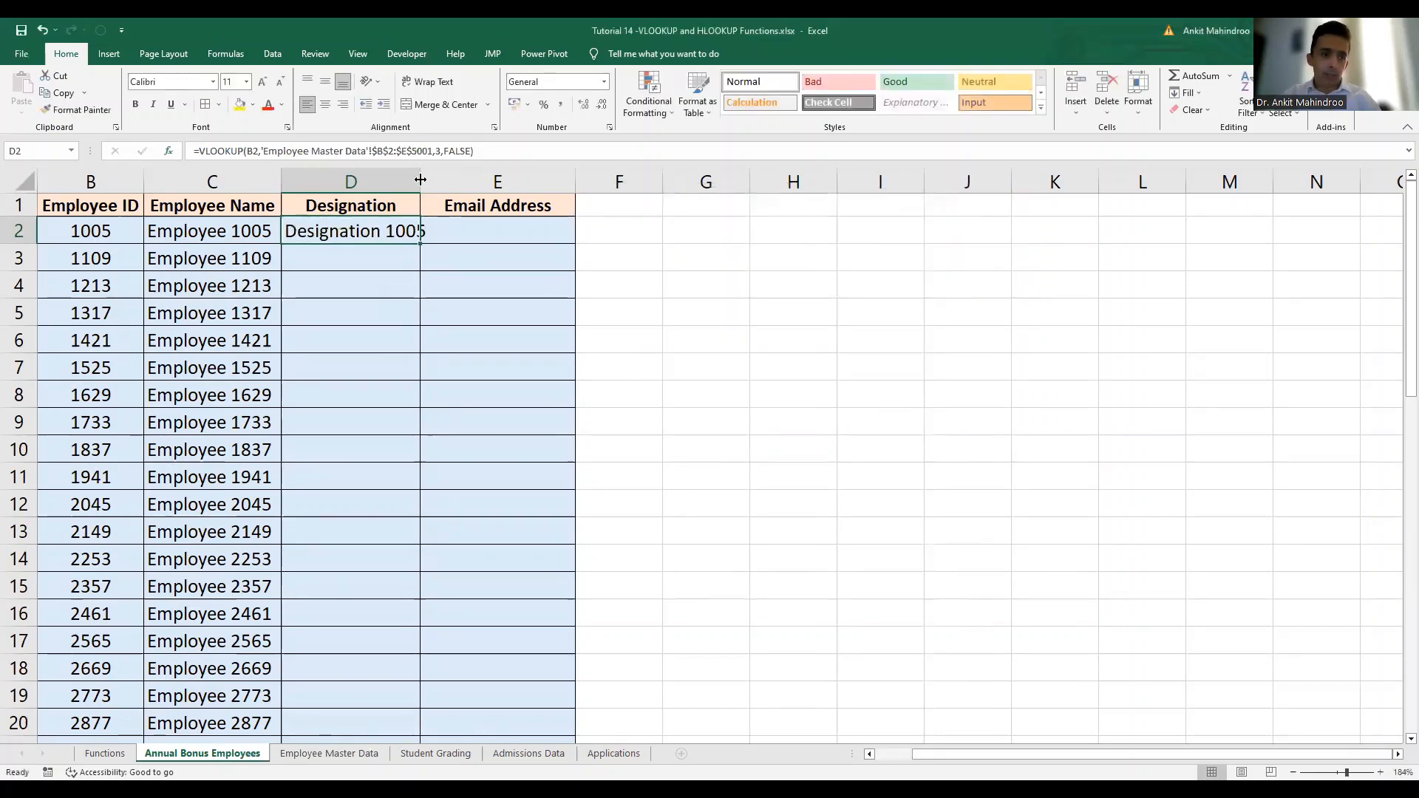
Autofit column D and copy the D2 formula down the Designation column to the last employee row.
{"action": "double_click", "coordinate": [420, 179]}
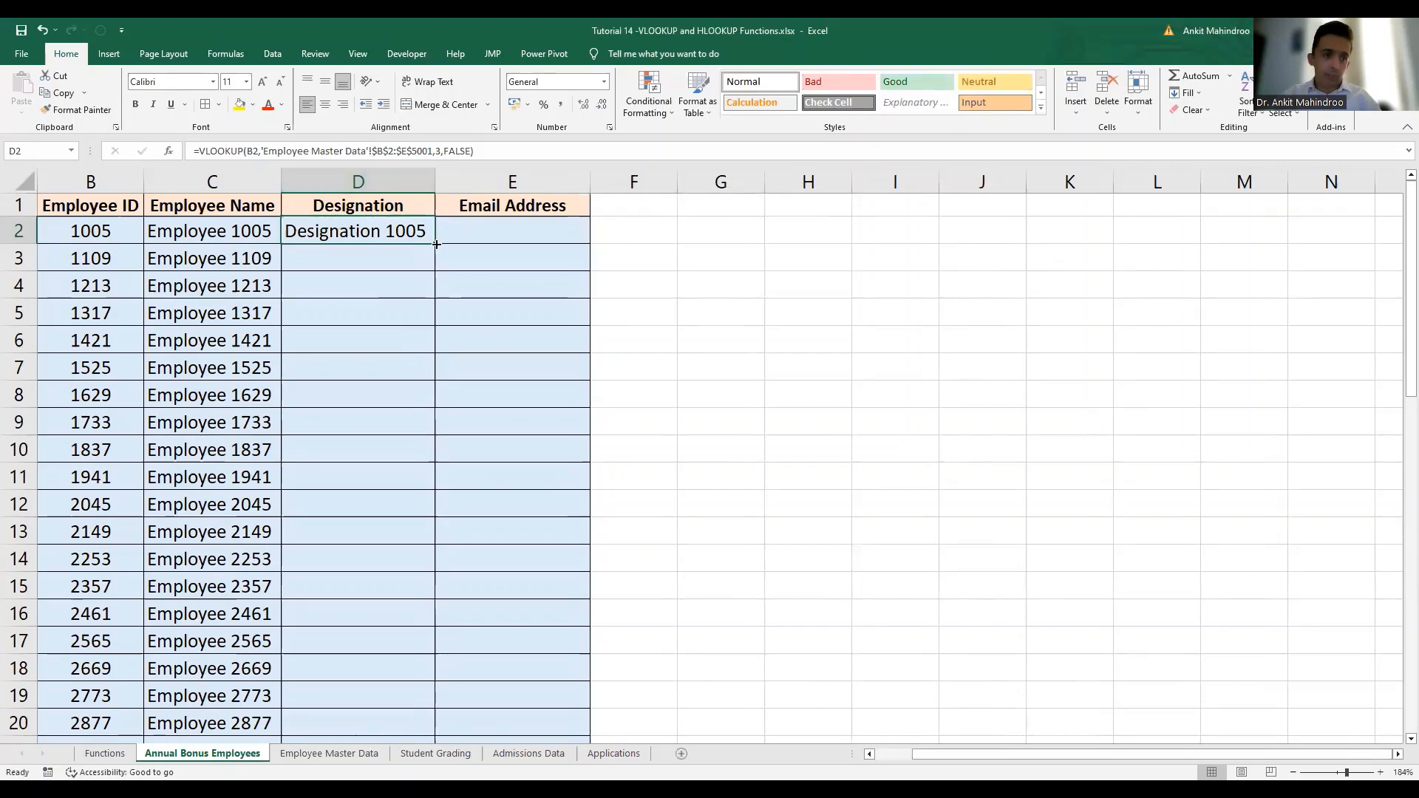
{"action": "double_click", "coordinate": [436, 244]}
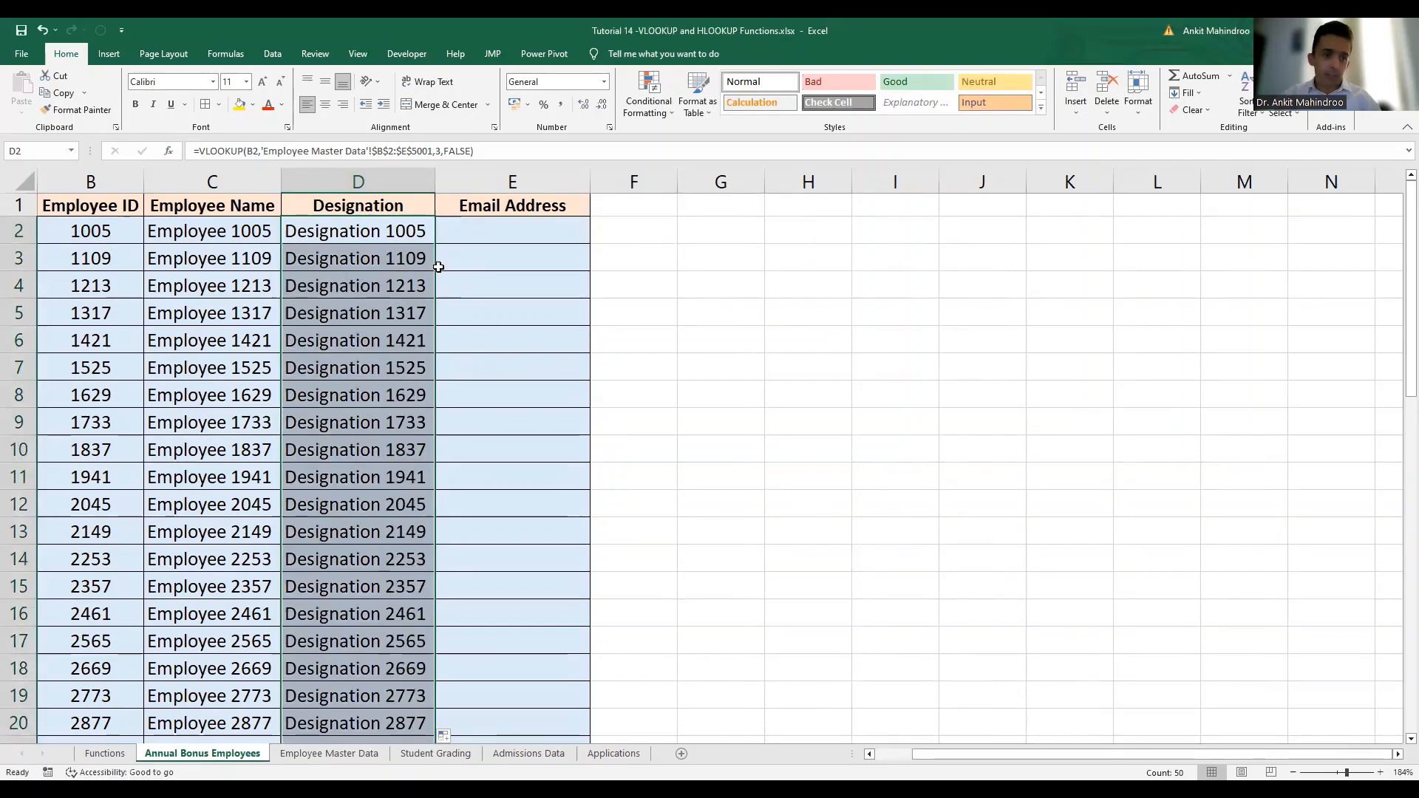
{"action": "left_click", "coordinate": [335, 485]}
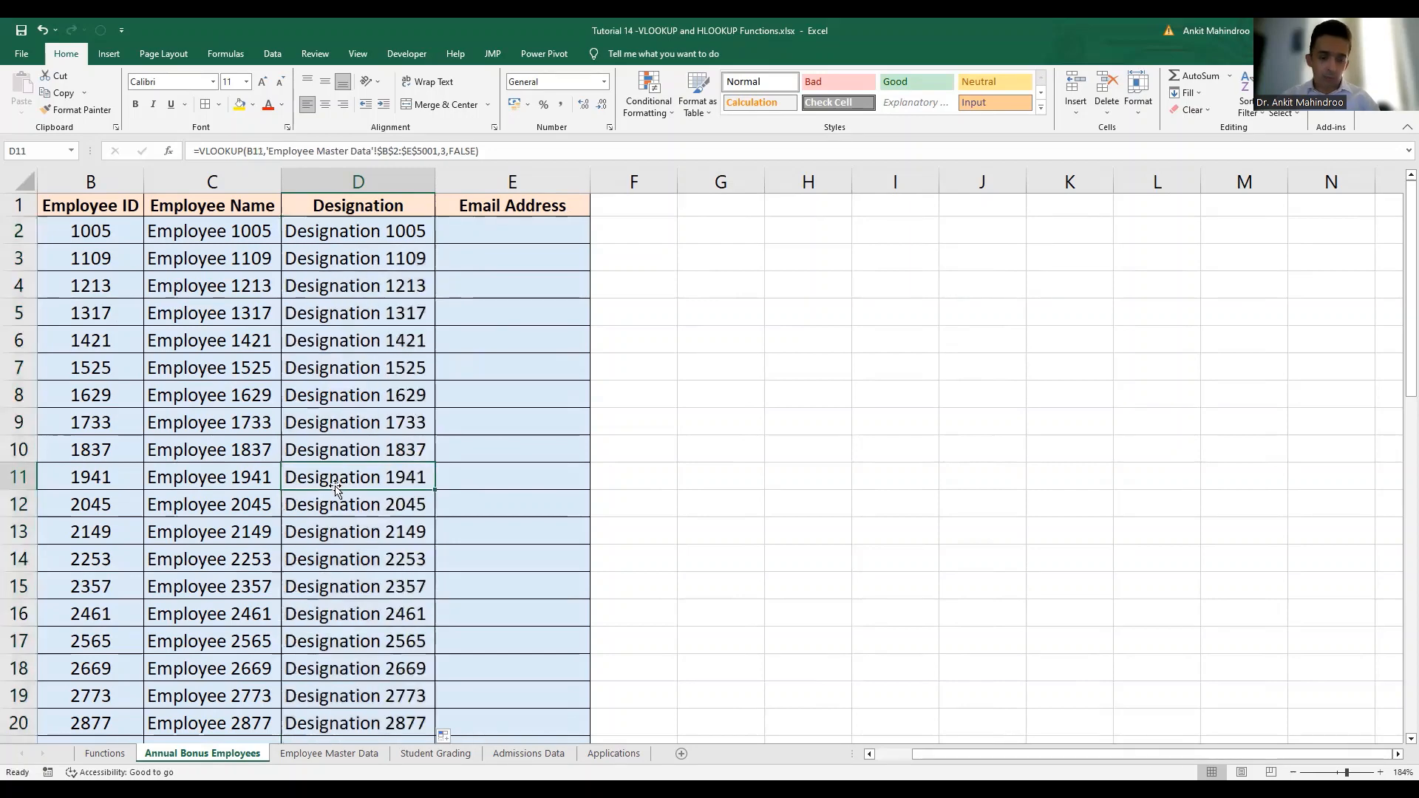
{"action": "key", "text": "ctrl+Down"}
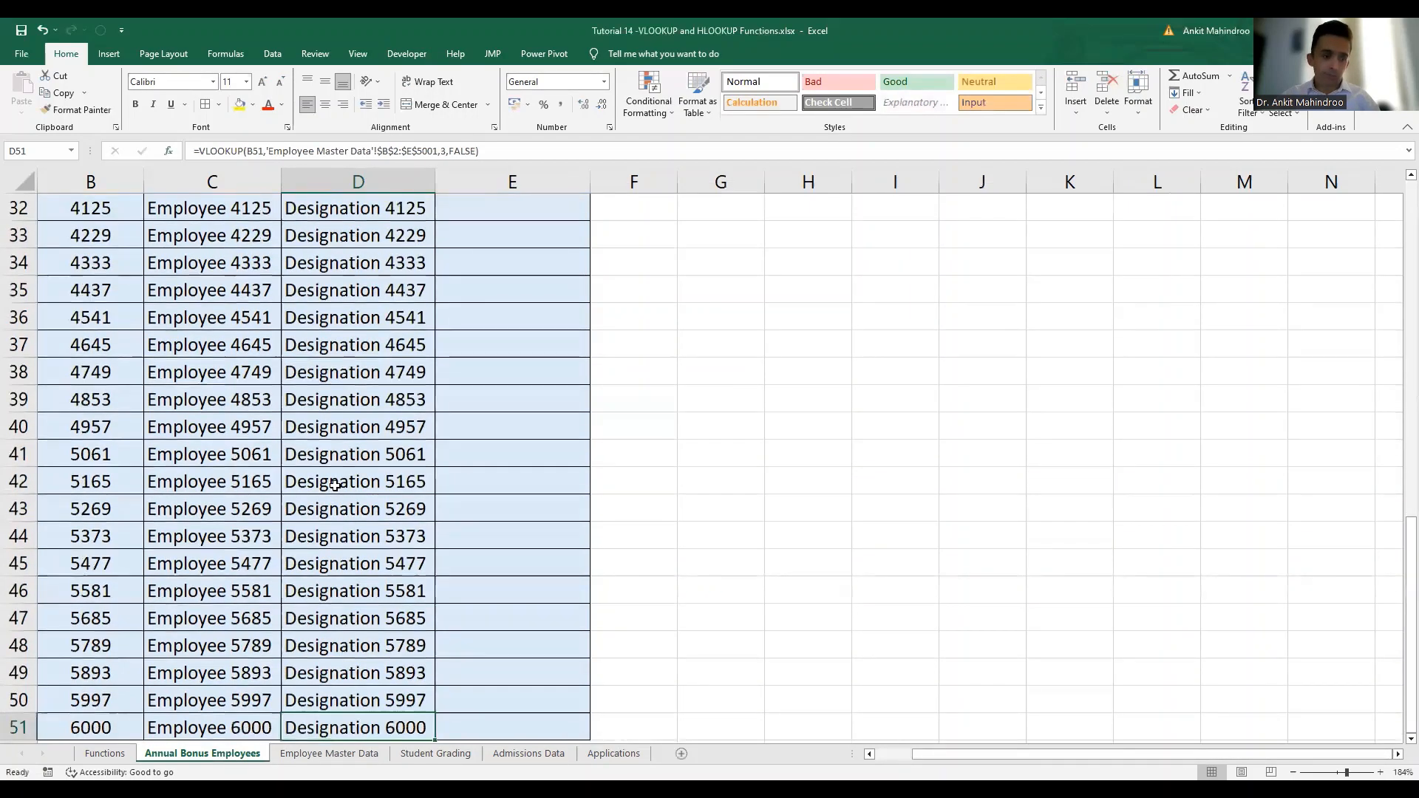
Start a VLOOKUP function in cell E2 under Email Address with B2 as the lookup value.
{"action": "key", "text": "ctrl+Up"}
{"action": "key", "text": "Right"}
{"action": "key", "text": "Down"}
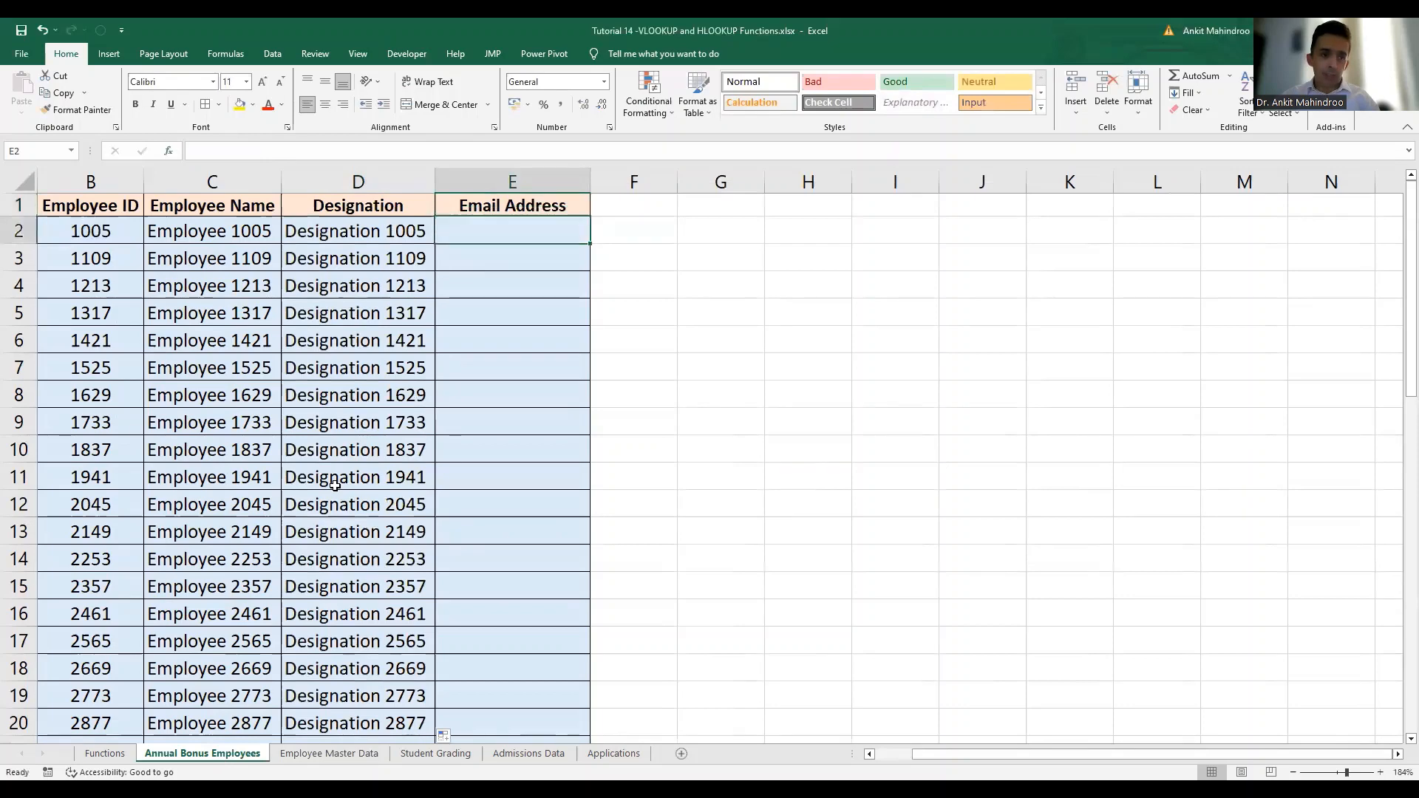
{"action": "type", "text": "="}
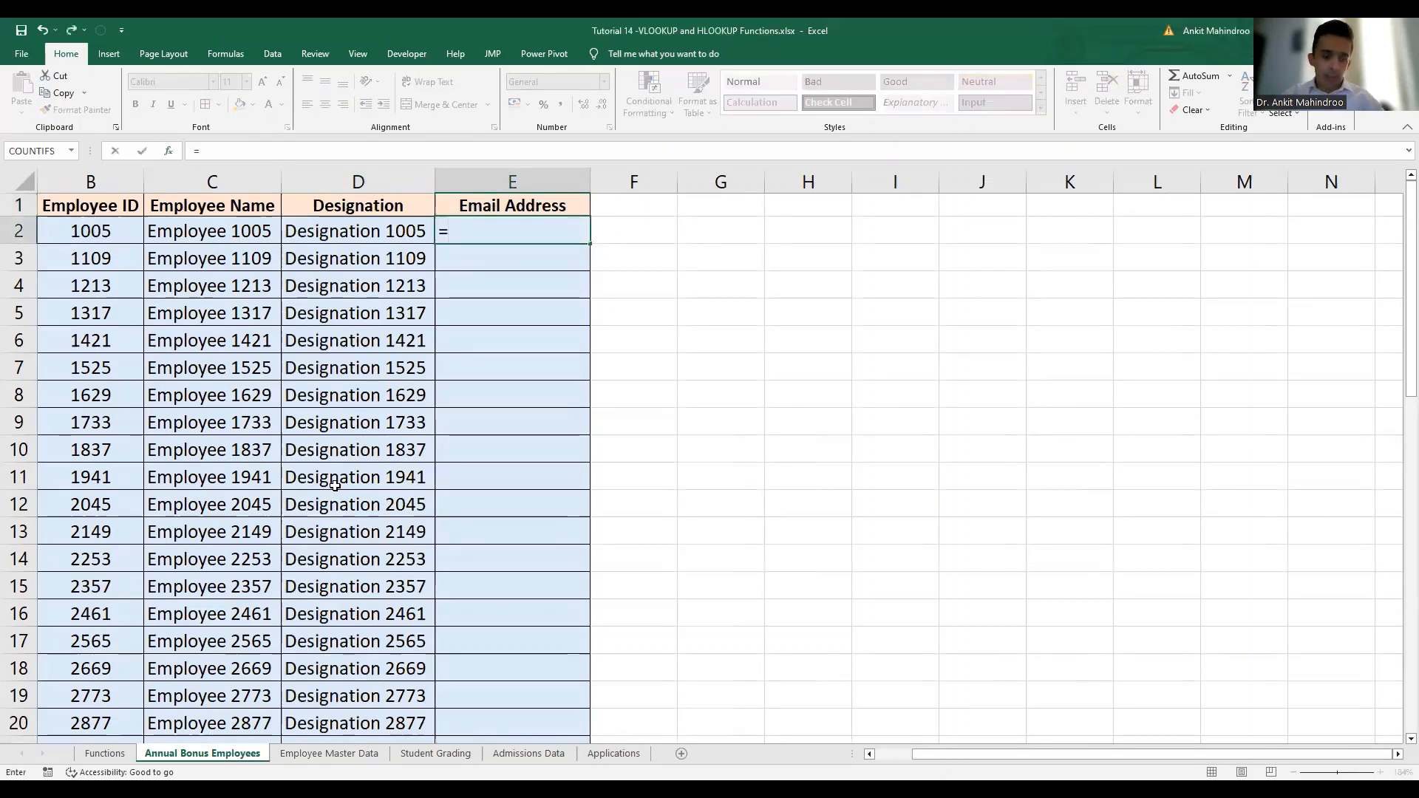
{"action": "type", "text": " vlooku"}
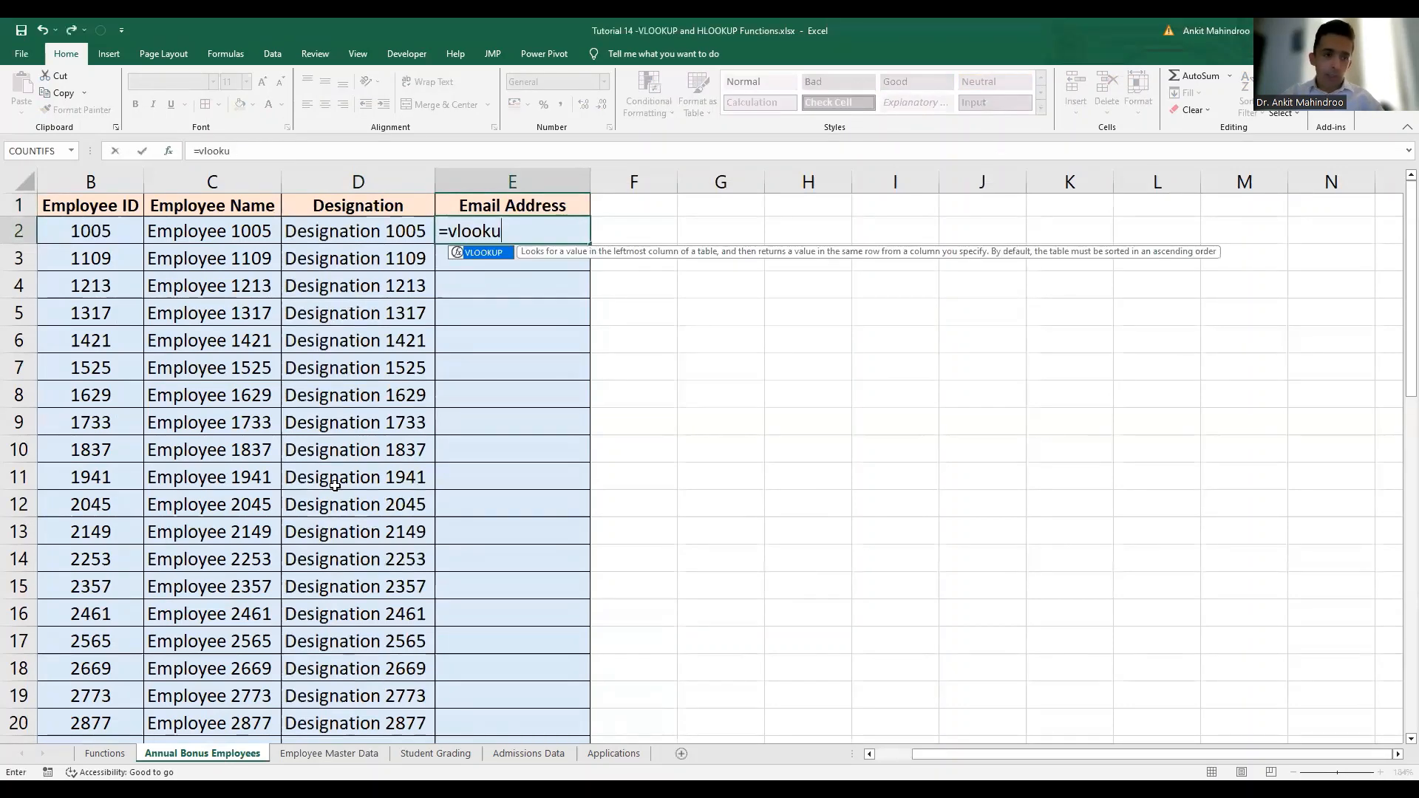
{"action": "type", "text": "p("}
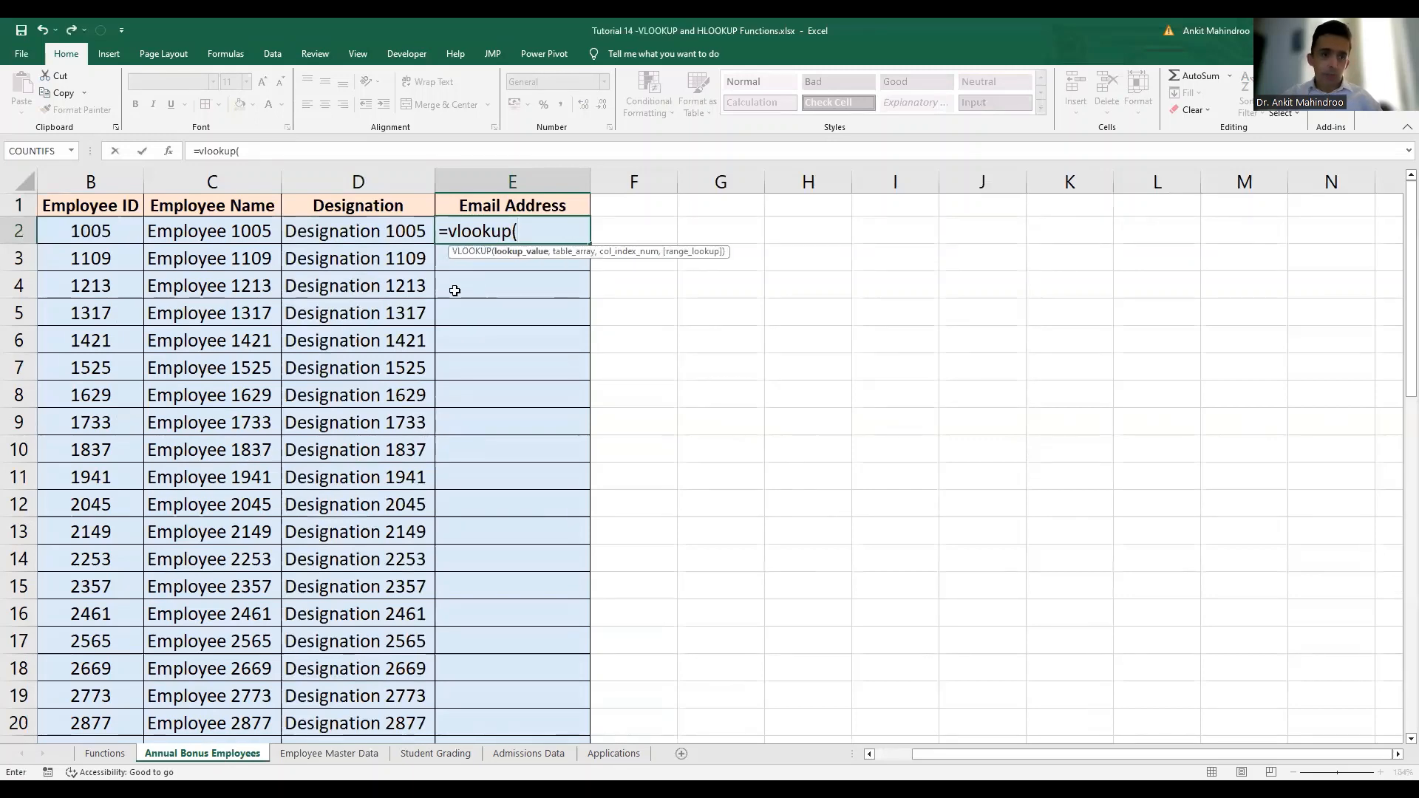
{"action": "left_click", "coordinate": [75, 233]}
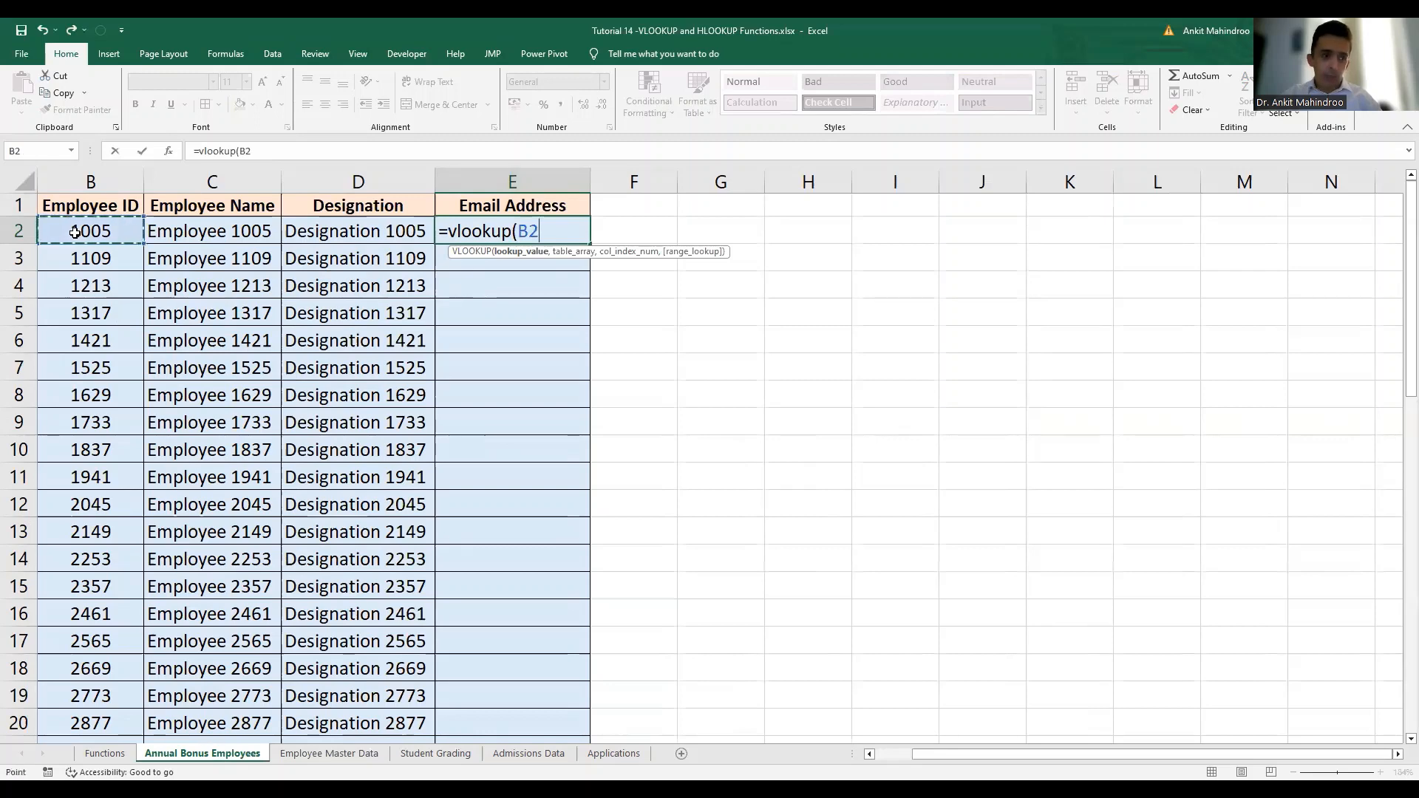
{"action": "type", "text": ","}
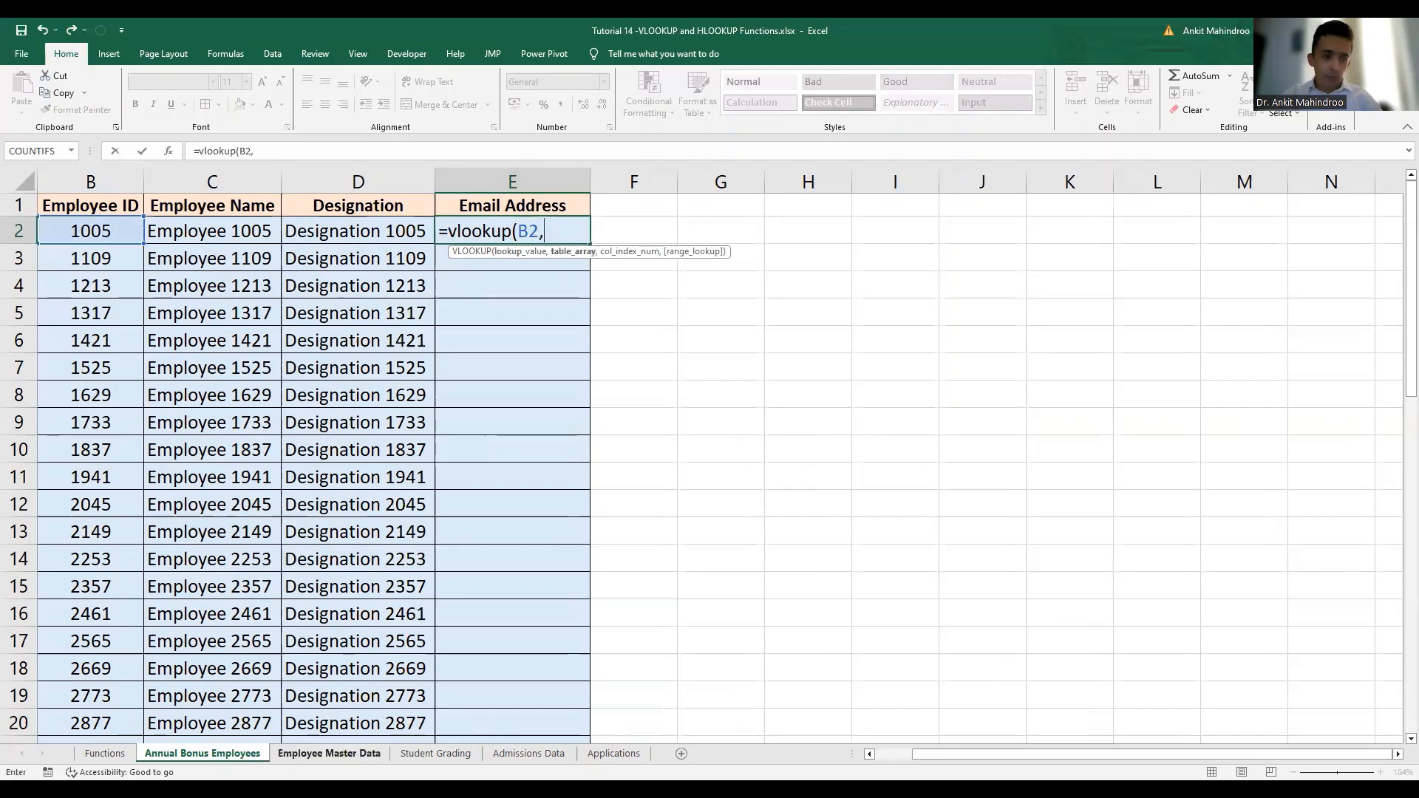
Select the range B2:E5001 on the Employee Master Data sheet as the table array of the E2 VLOOKUP formula.
{"action": "key", "text": "ctrl+Page_Down"}
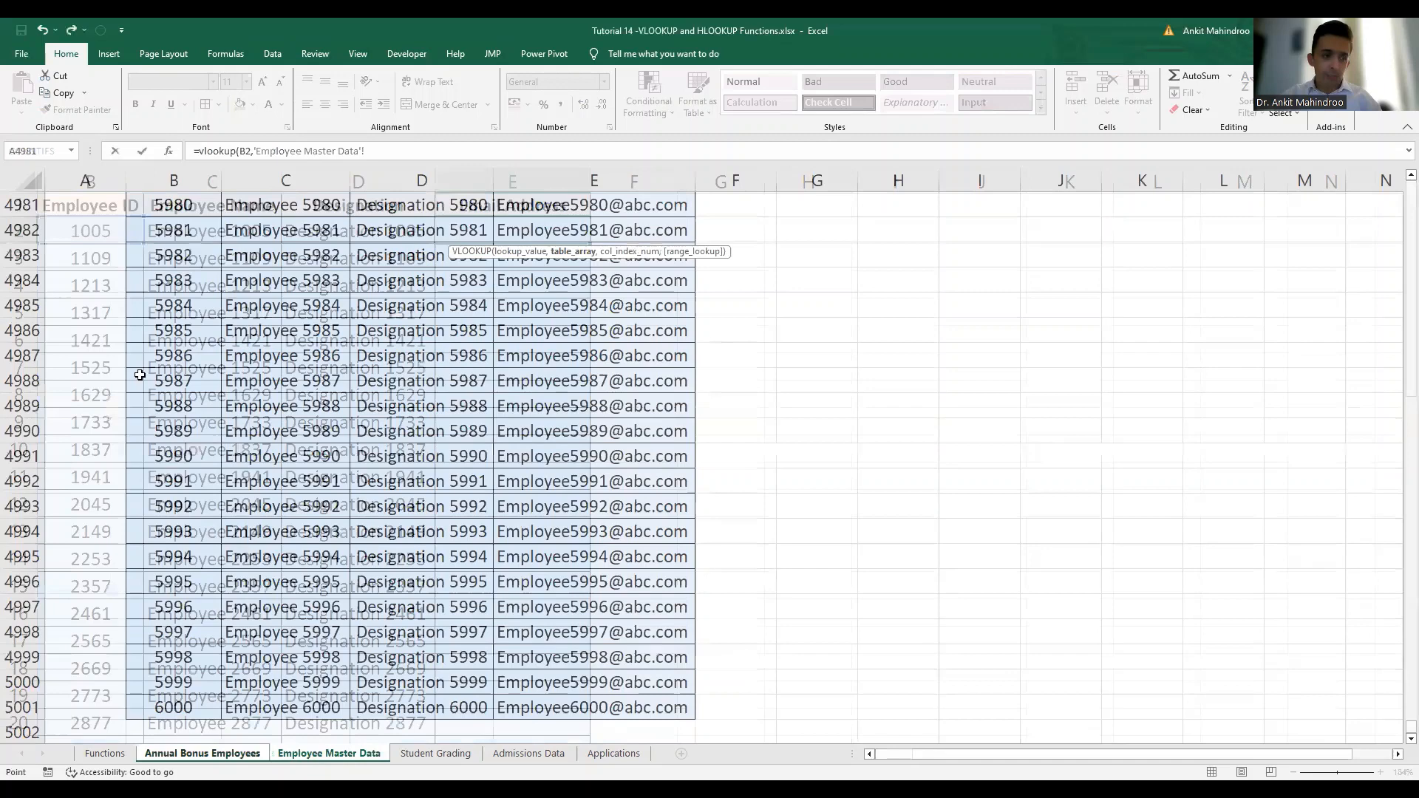
{"action": "left_click", "coordinate": [169, 283]}
{"action": "key", "text": "ctrl+Up"}
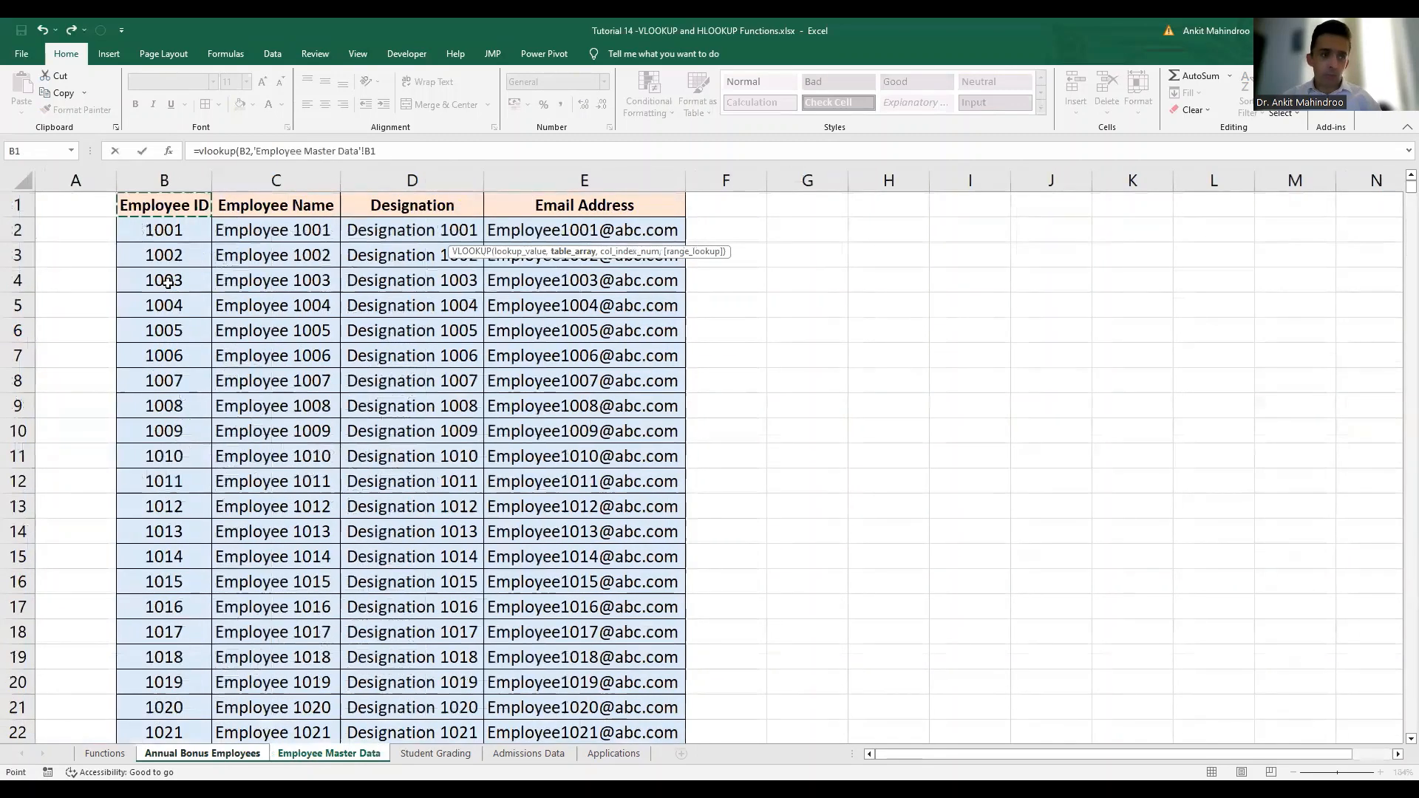
{"action": "key", "text": "Down"}
{"action": "key", "text": "shift+Right"}
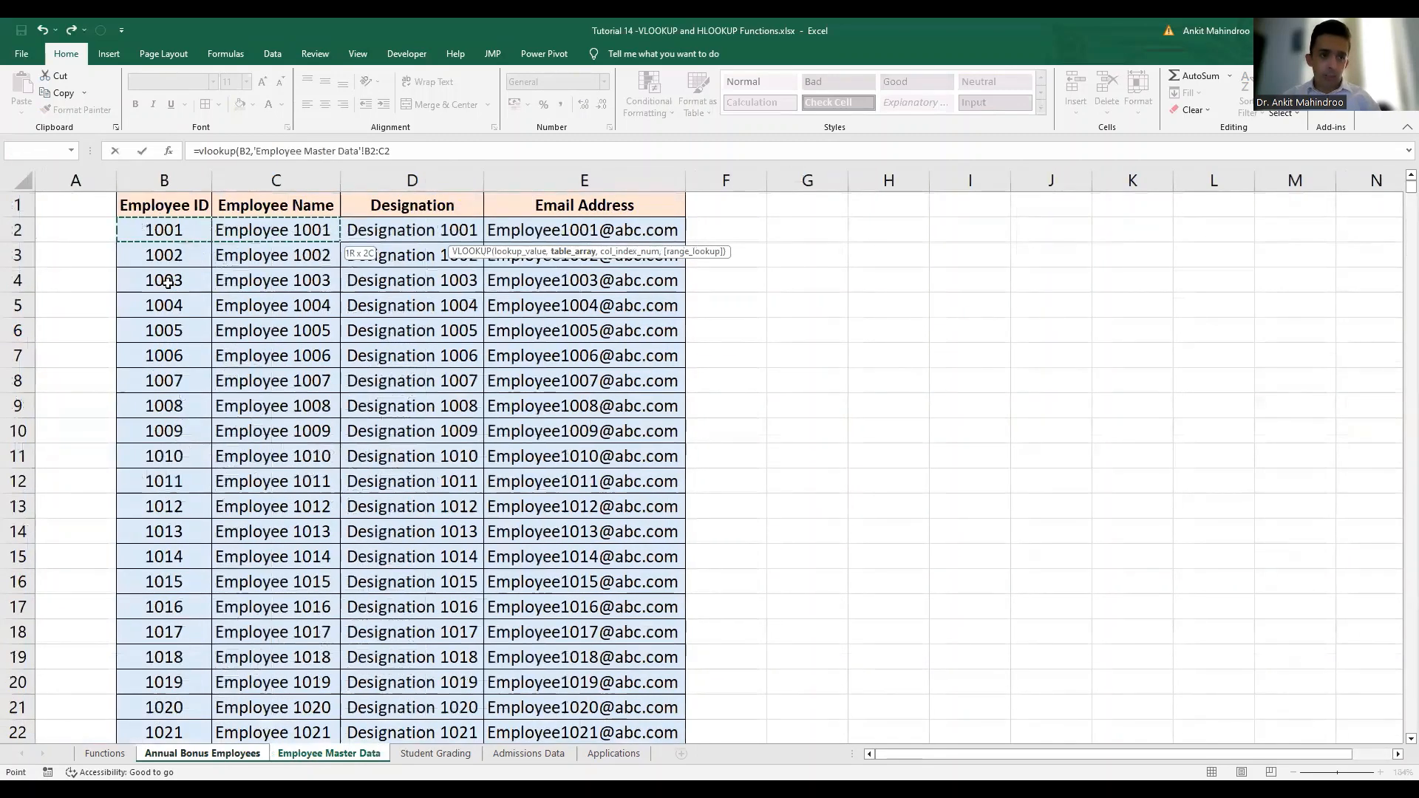
{"action": "key", "text": "shift+Right"}
{"action": "key", "text": "shift+Right"}
{"action": "key", "text": "ctrl+shift+Down"}
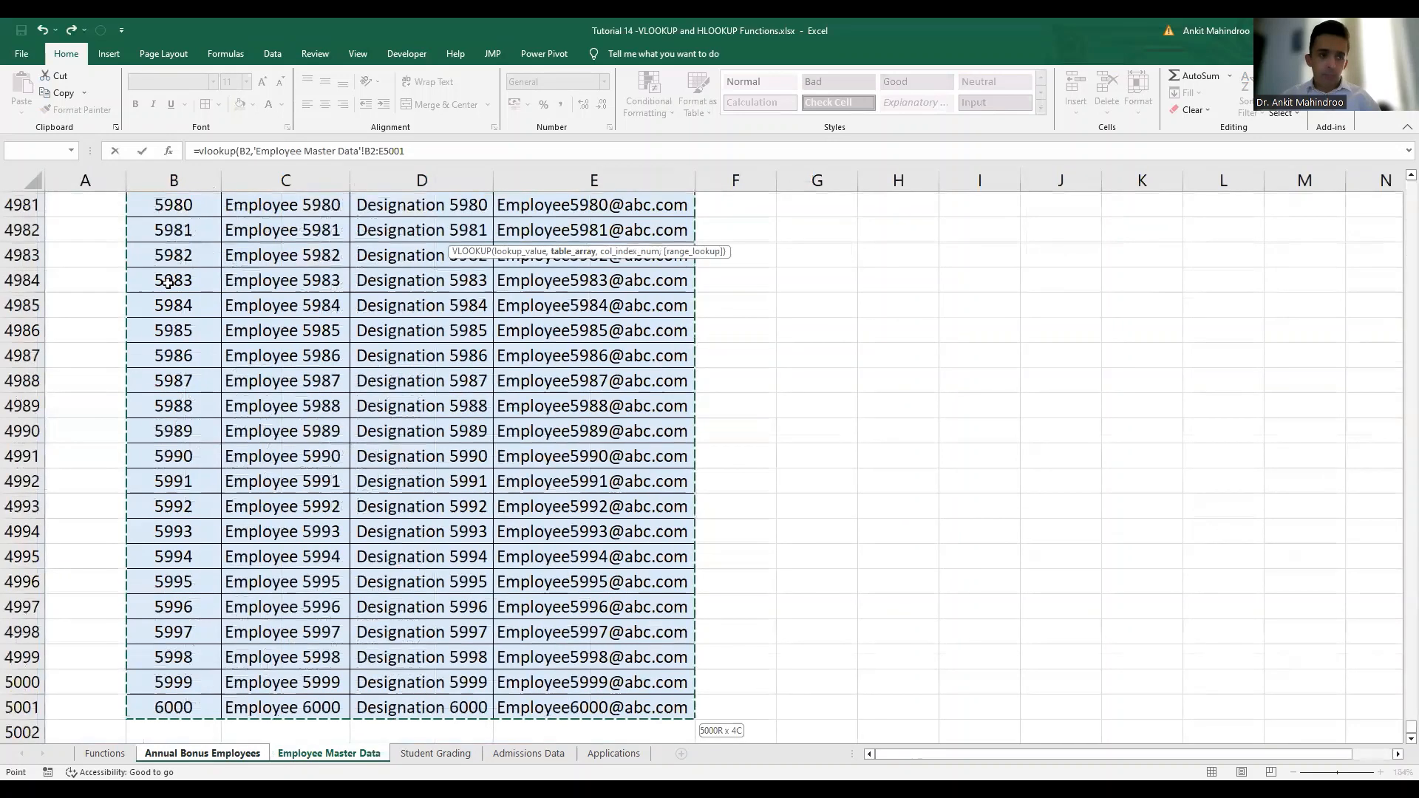
Make the table array in the E2 formula absolute as $B$2:$E$5001.
{"action": "left_click", "coordinate": [365, 150]}
{"action": "type", "text": "$"}
{"action": "key", "text": "Right"}
{"action": "type", "text": "$E"}
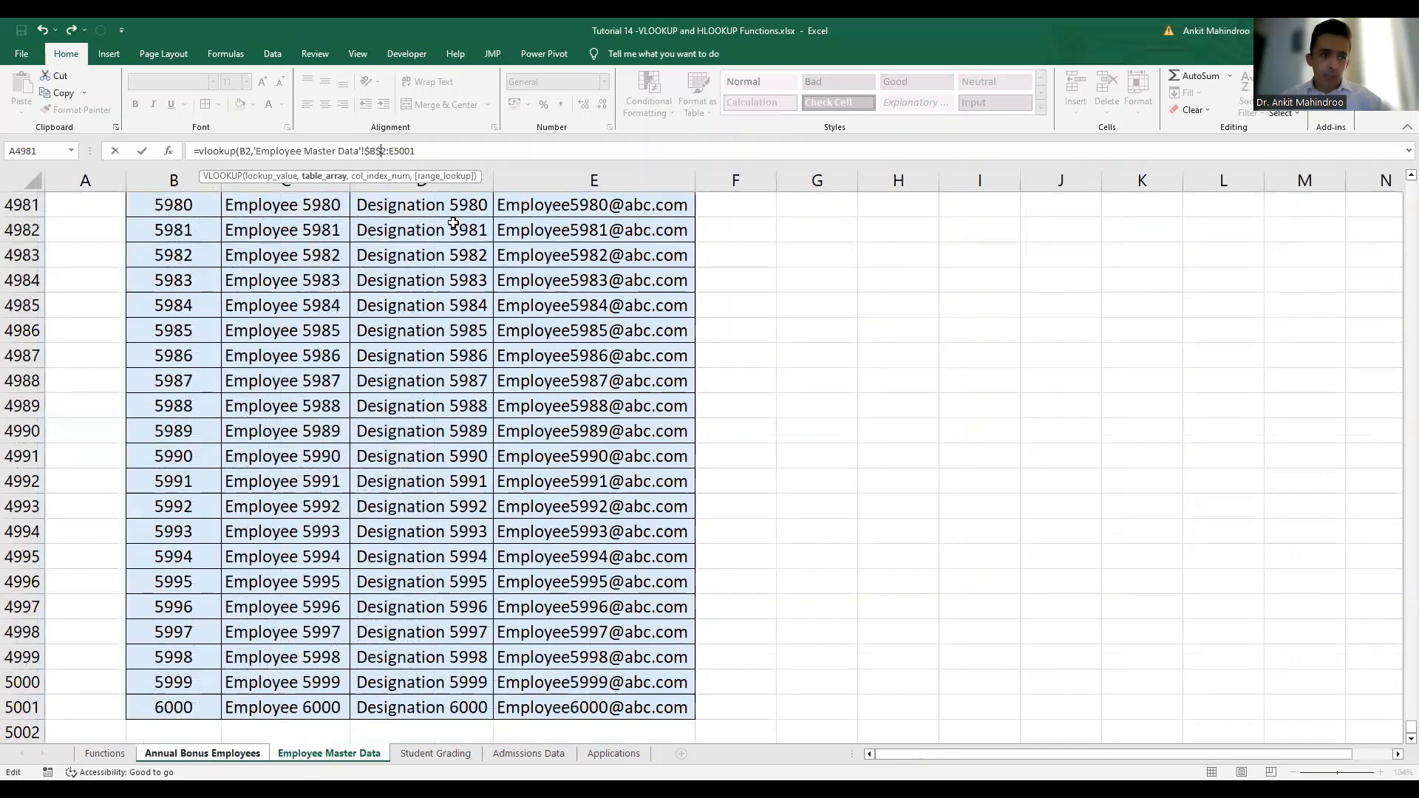
{"action": "type", "text": "$5001"}
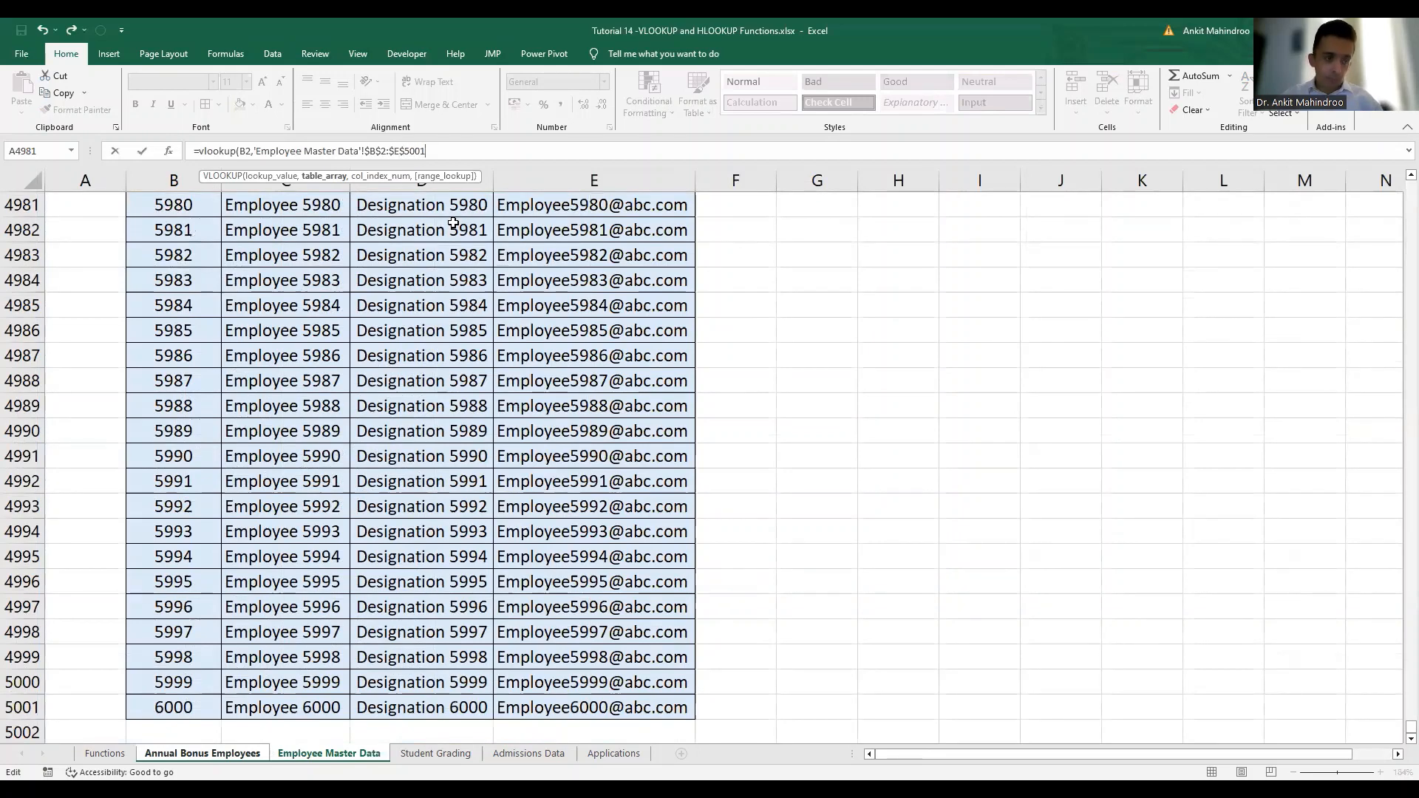
Set the column index number to 4 and the range lookup to FALSE, and complete the VLOOKUP formula in E2.
{"action": "type", "text": ","}
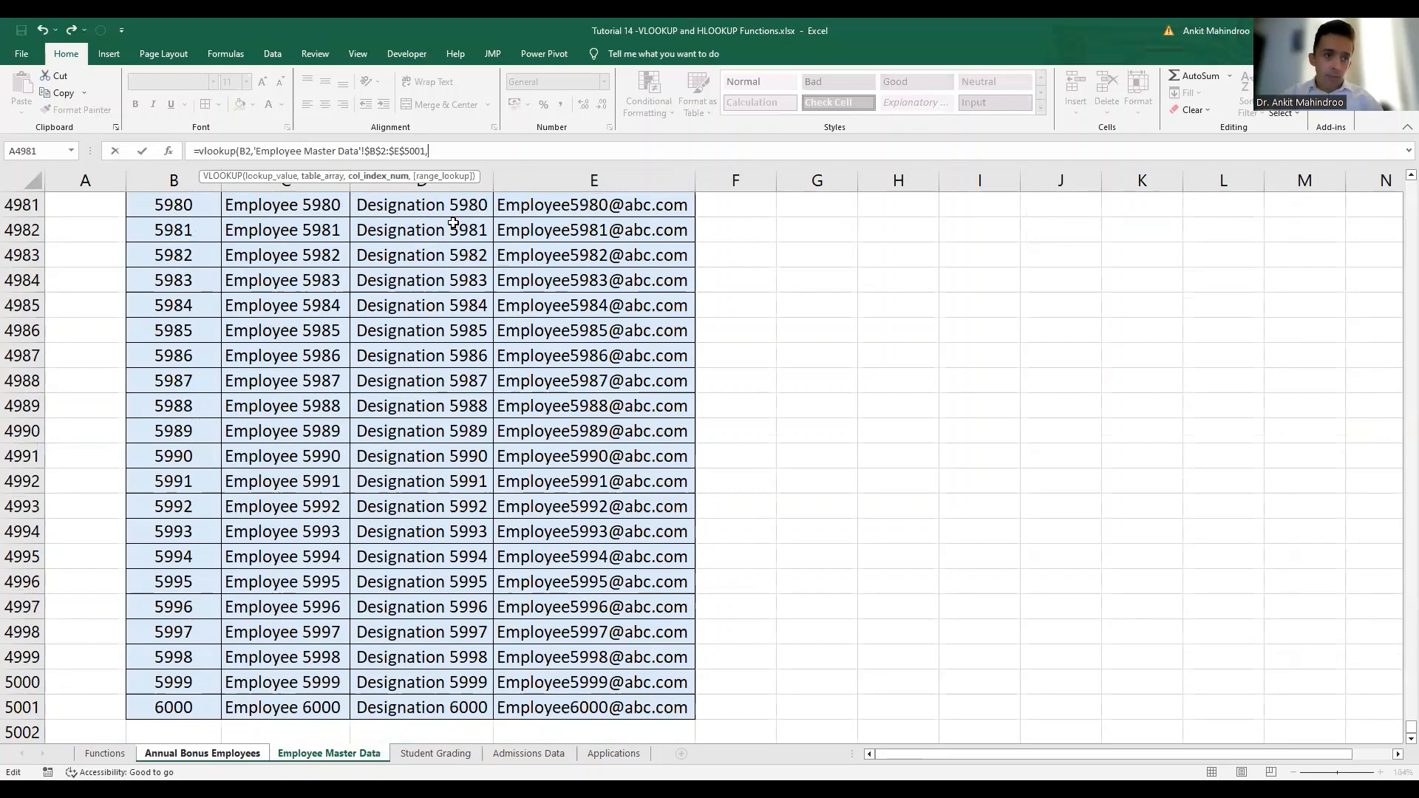
{"action": "type", "text": "4"}
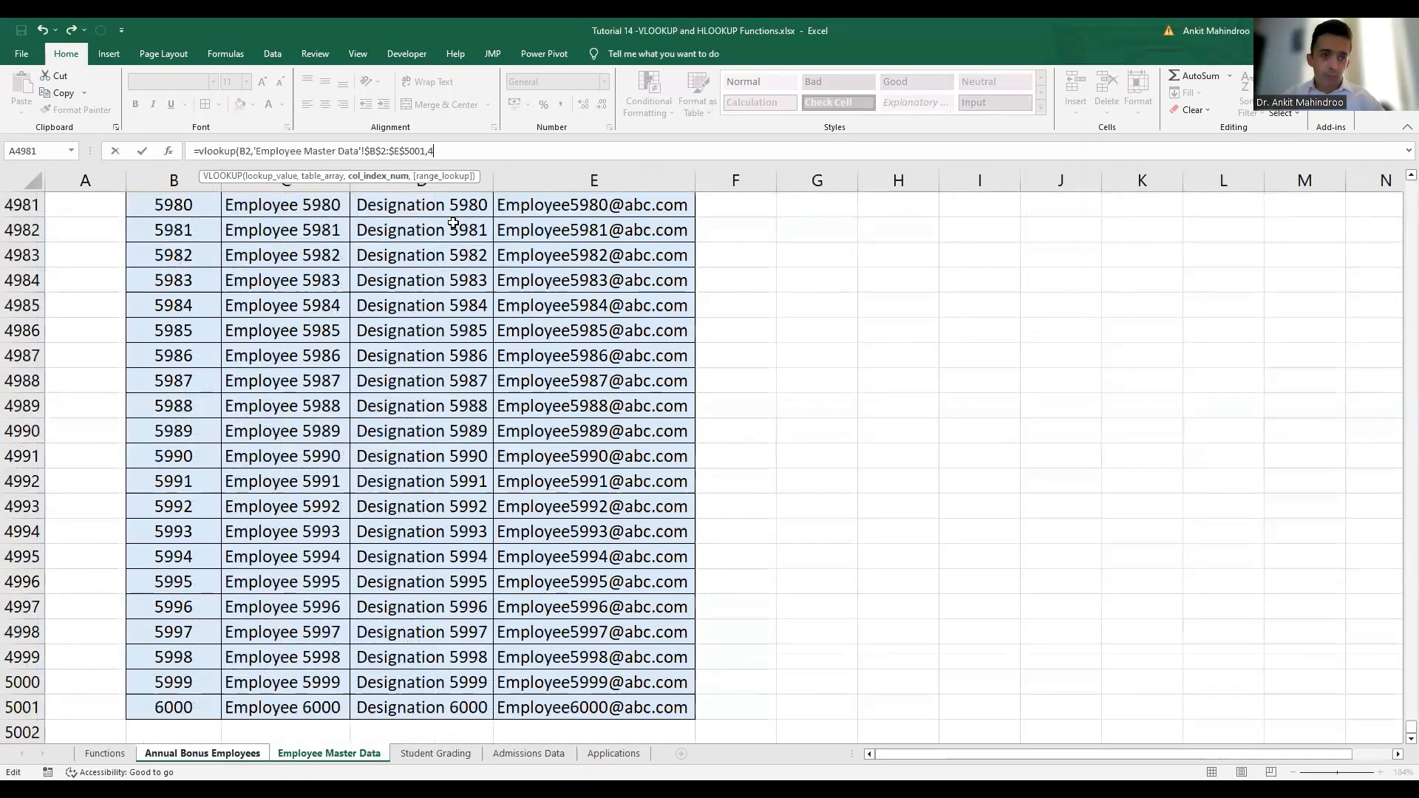
{"action": "type", "text": ",FAL"}
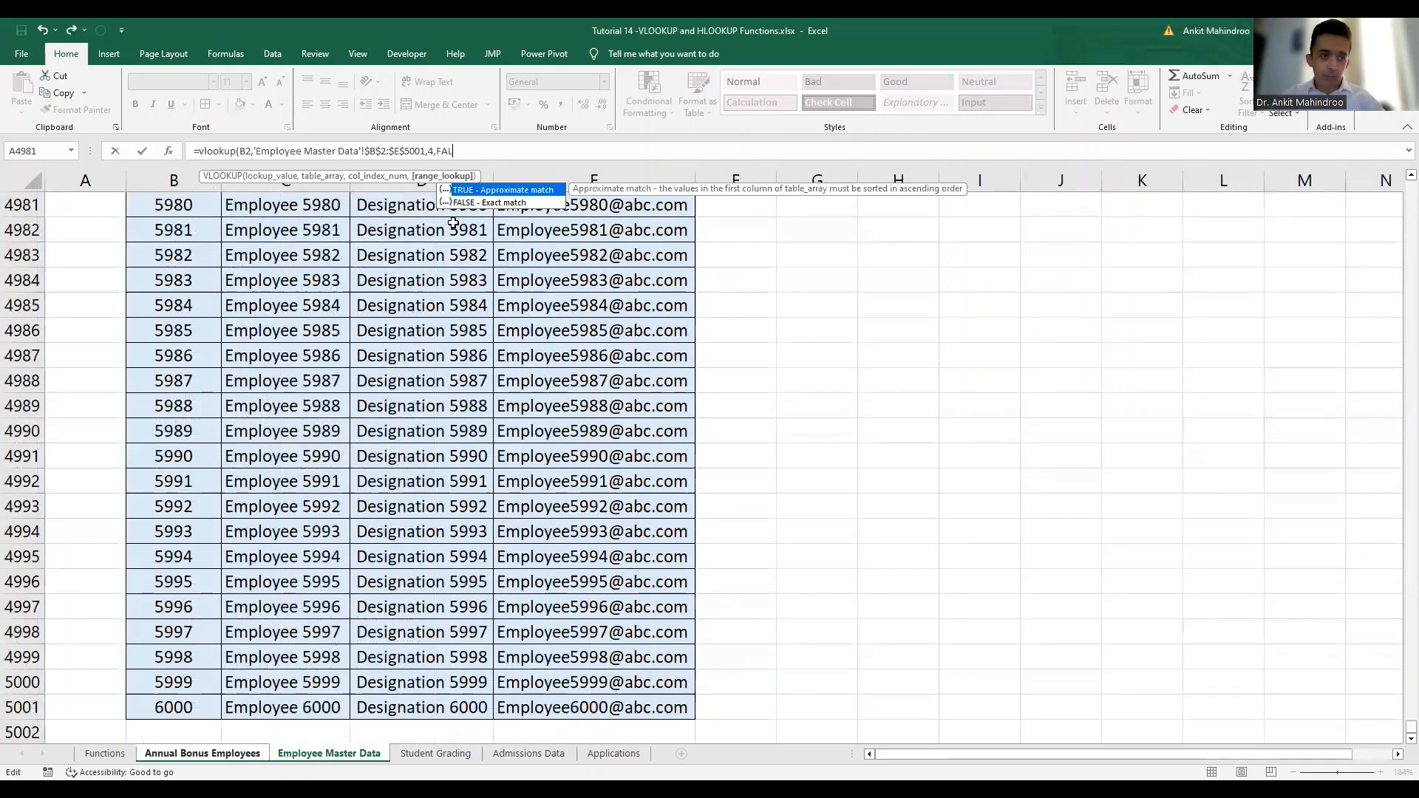
{"action": "type", "text": "SE"}
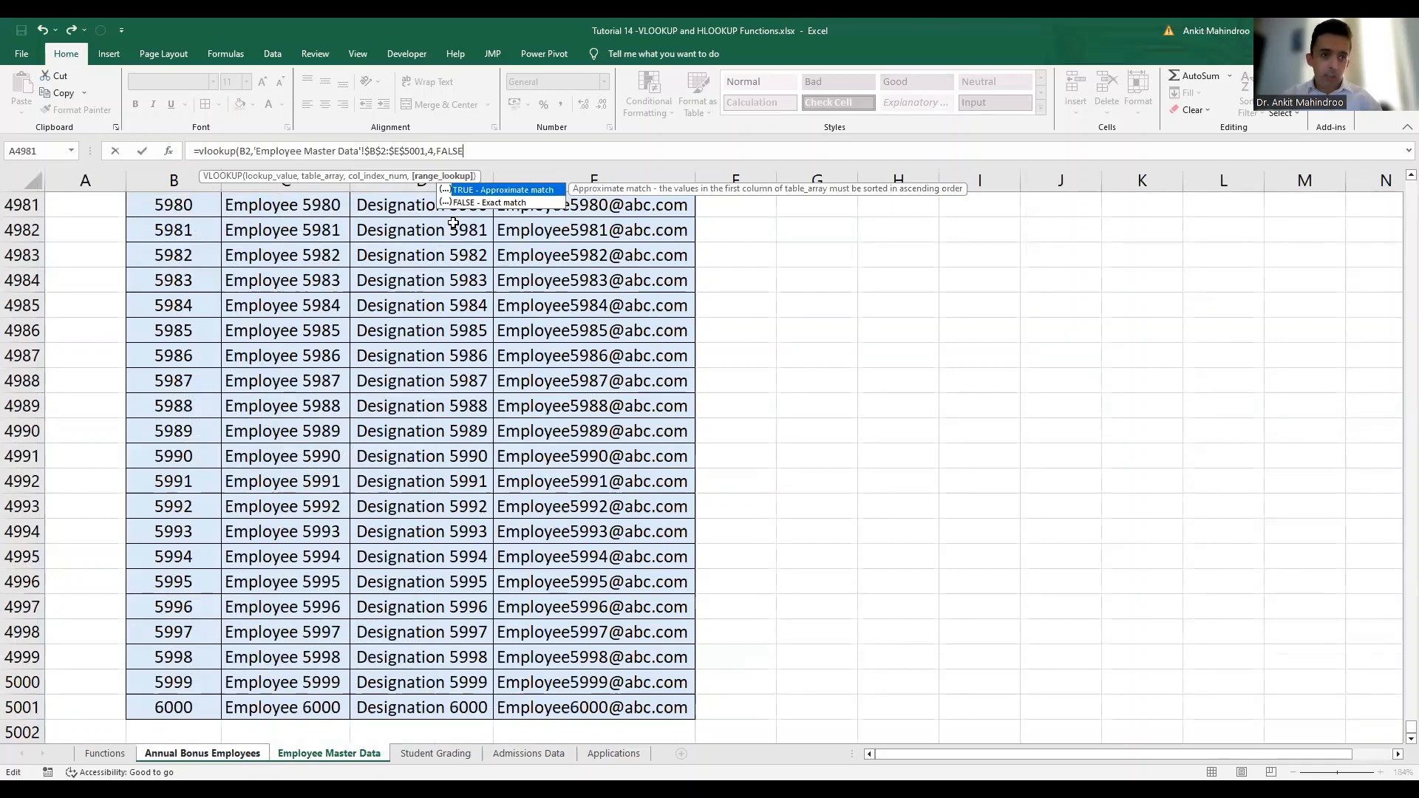
{"action": "type", "text": ")"}
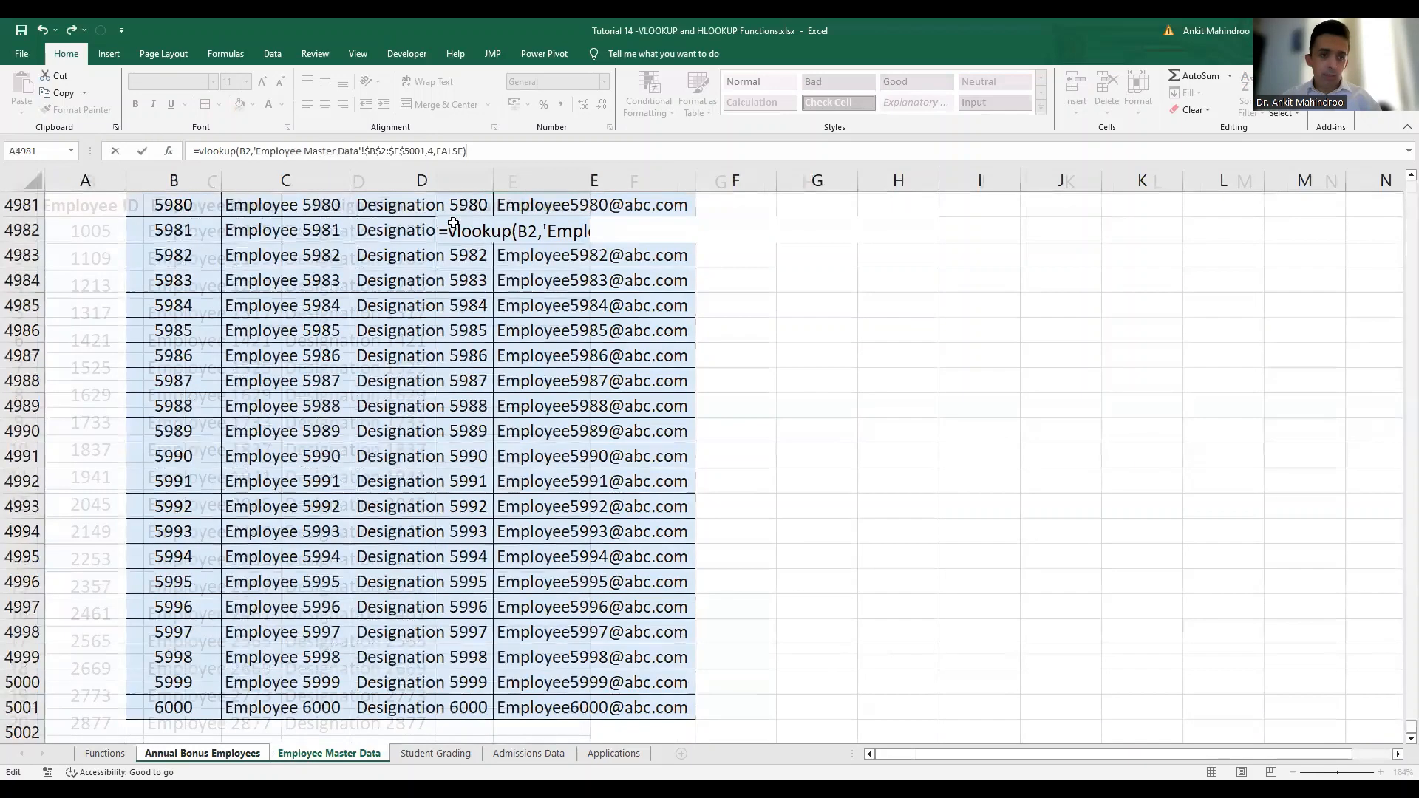
{"action": "key", "text": "Return"}
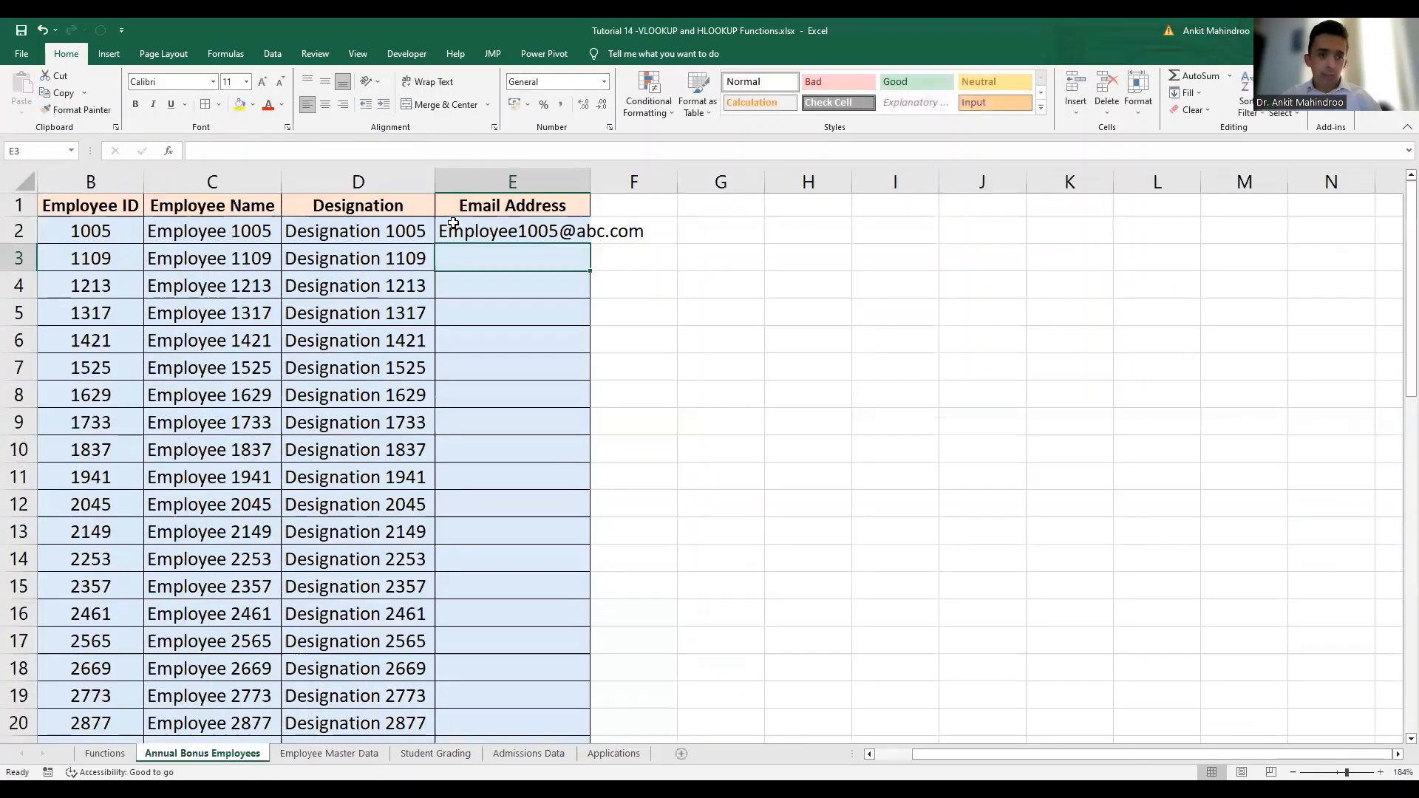
Autofit column E and copy the E2 formula down the Email Address column to the last employee row.
{"action": "double_click", "coordinate": [592, 179]}
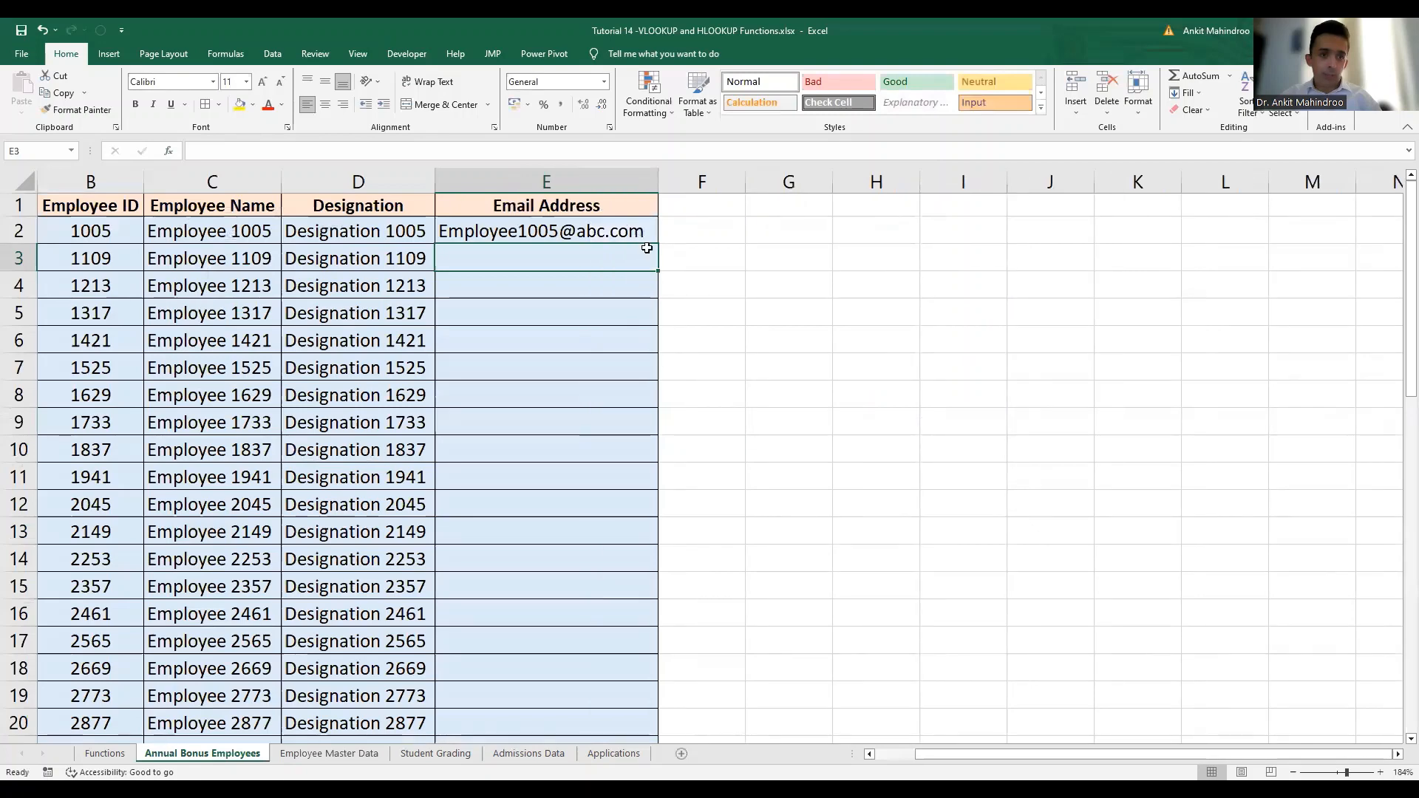
{"action": "left_click", "coordinate": [643, 229]}
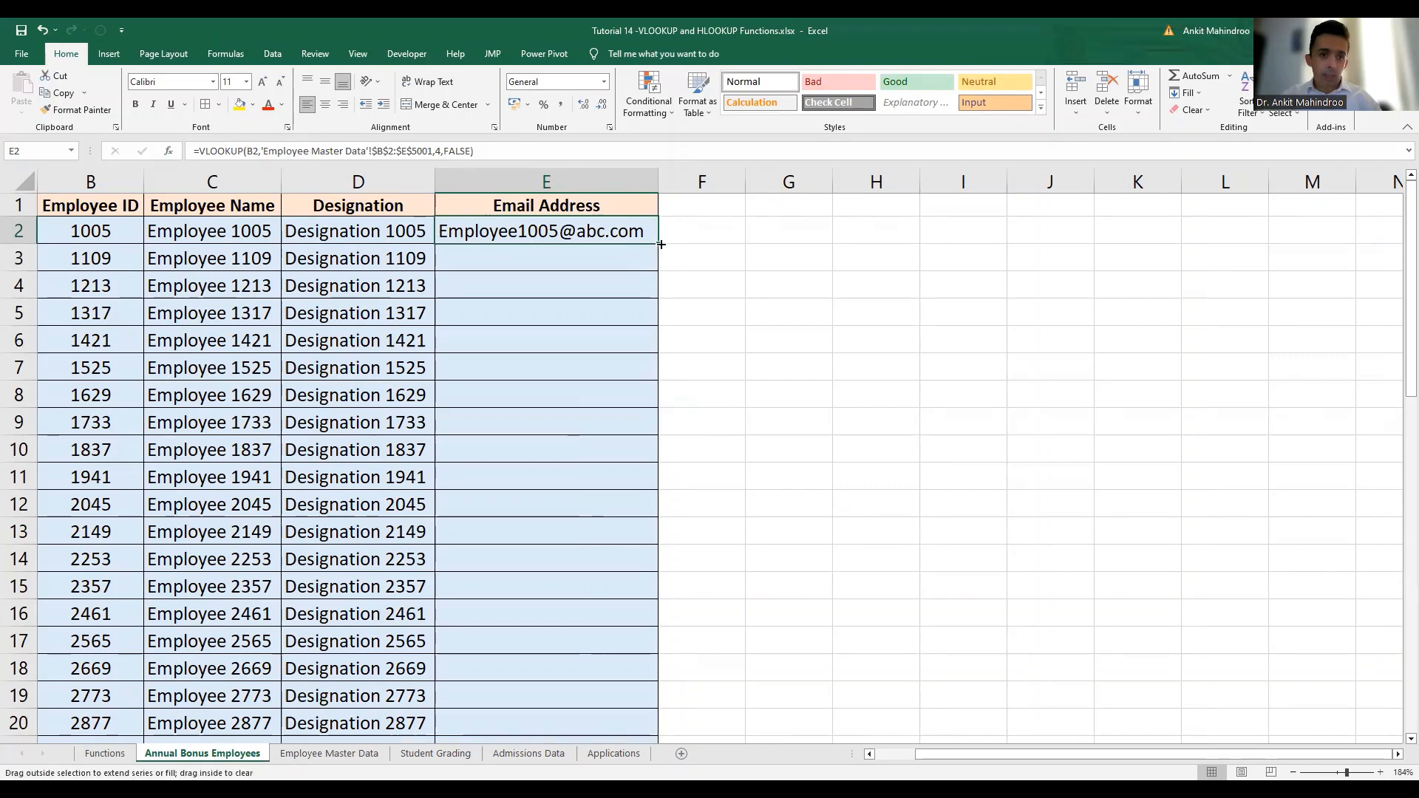
{"action": "double_click", "coordinate": [660, 244]}
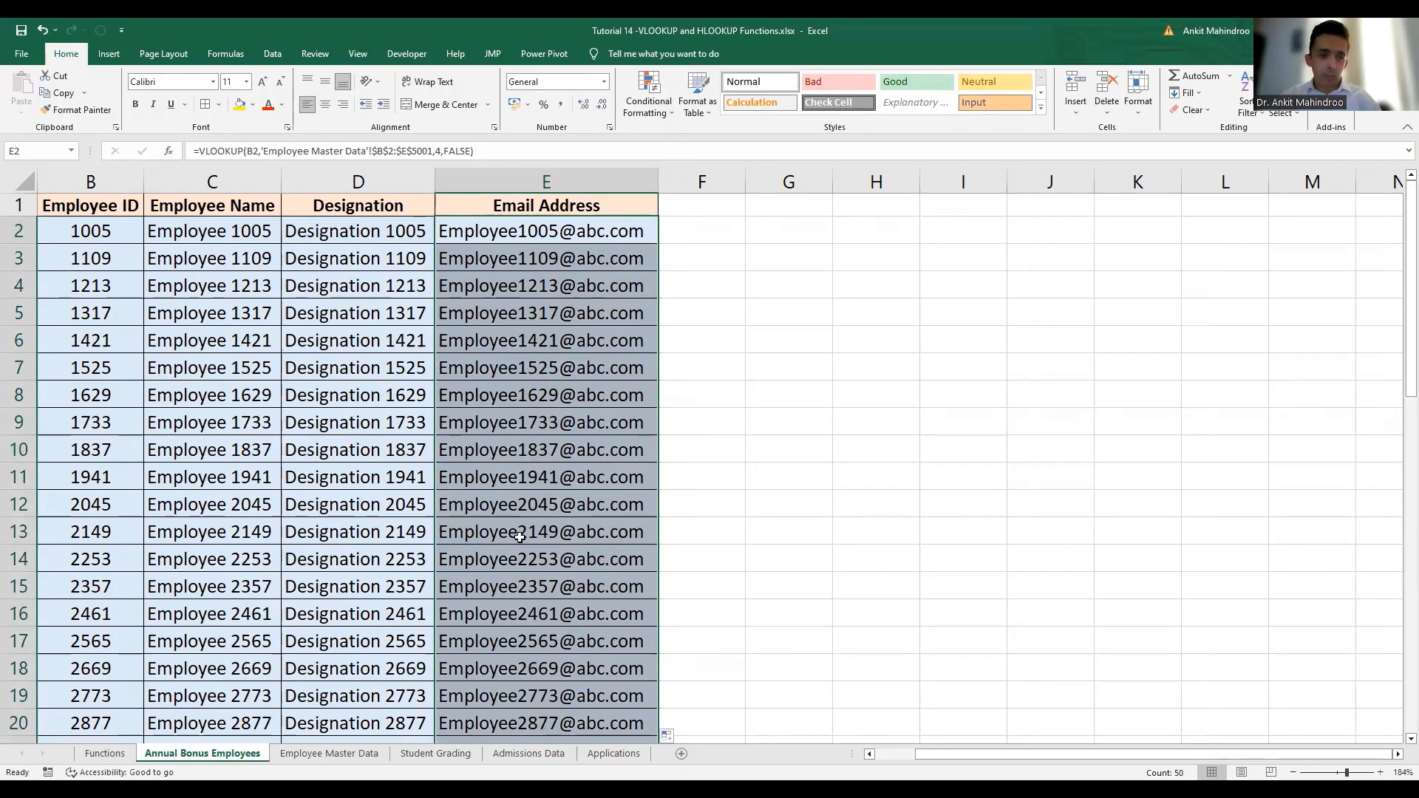
{"action": "left_click", "coordinate": [521, 619]}
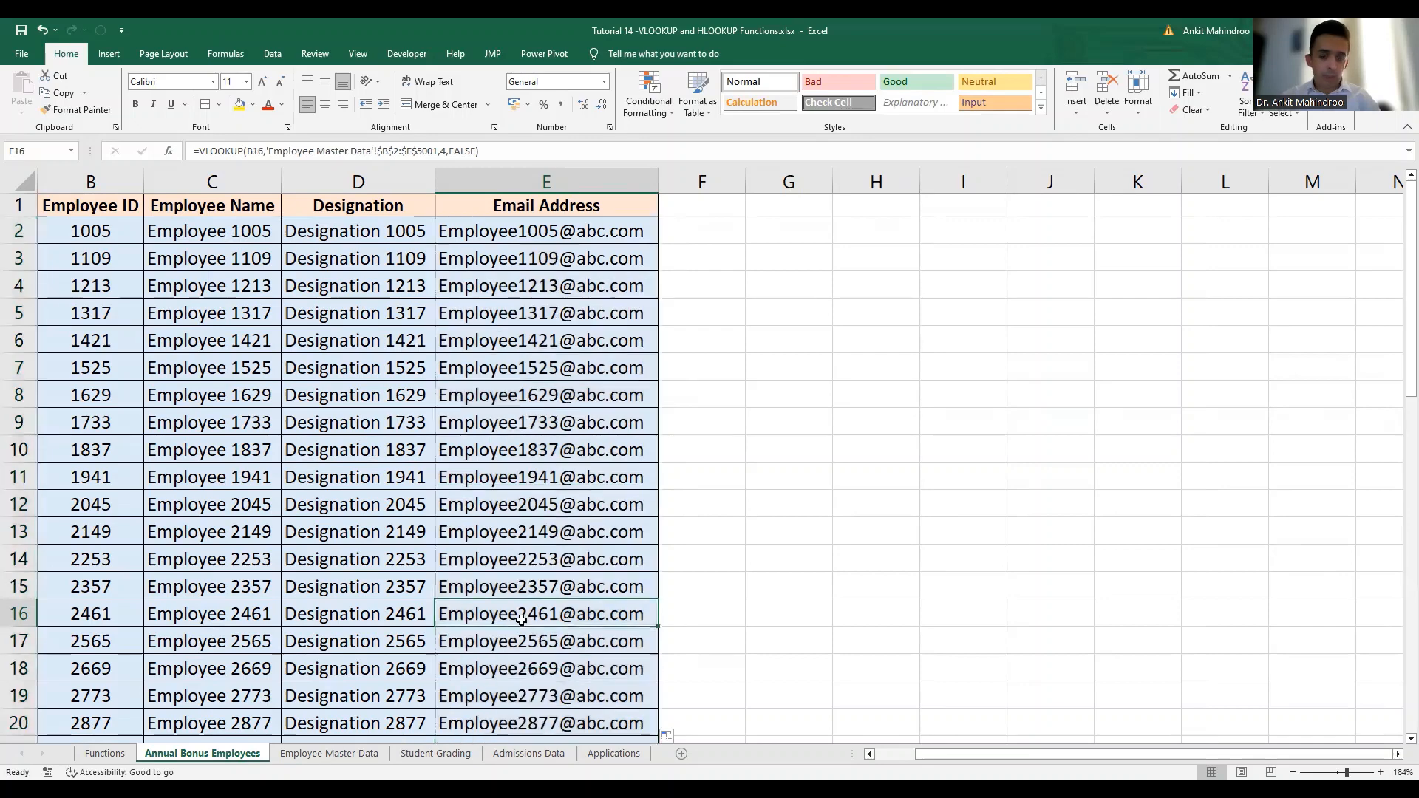
{"action": "key", "text": "ctrl+Down"}
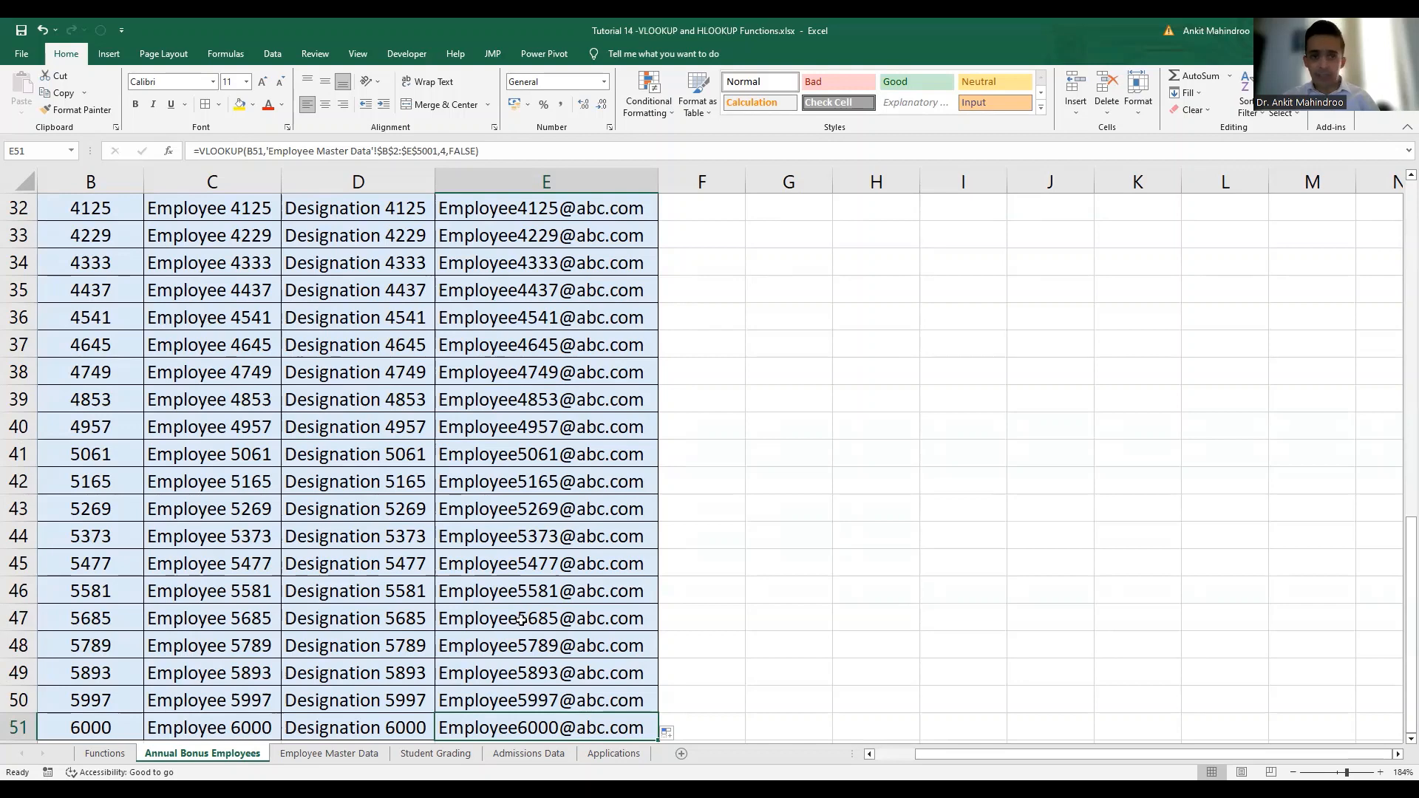
{"action": "left_click", "coordinate": [330, 529]}
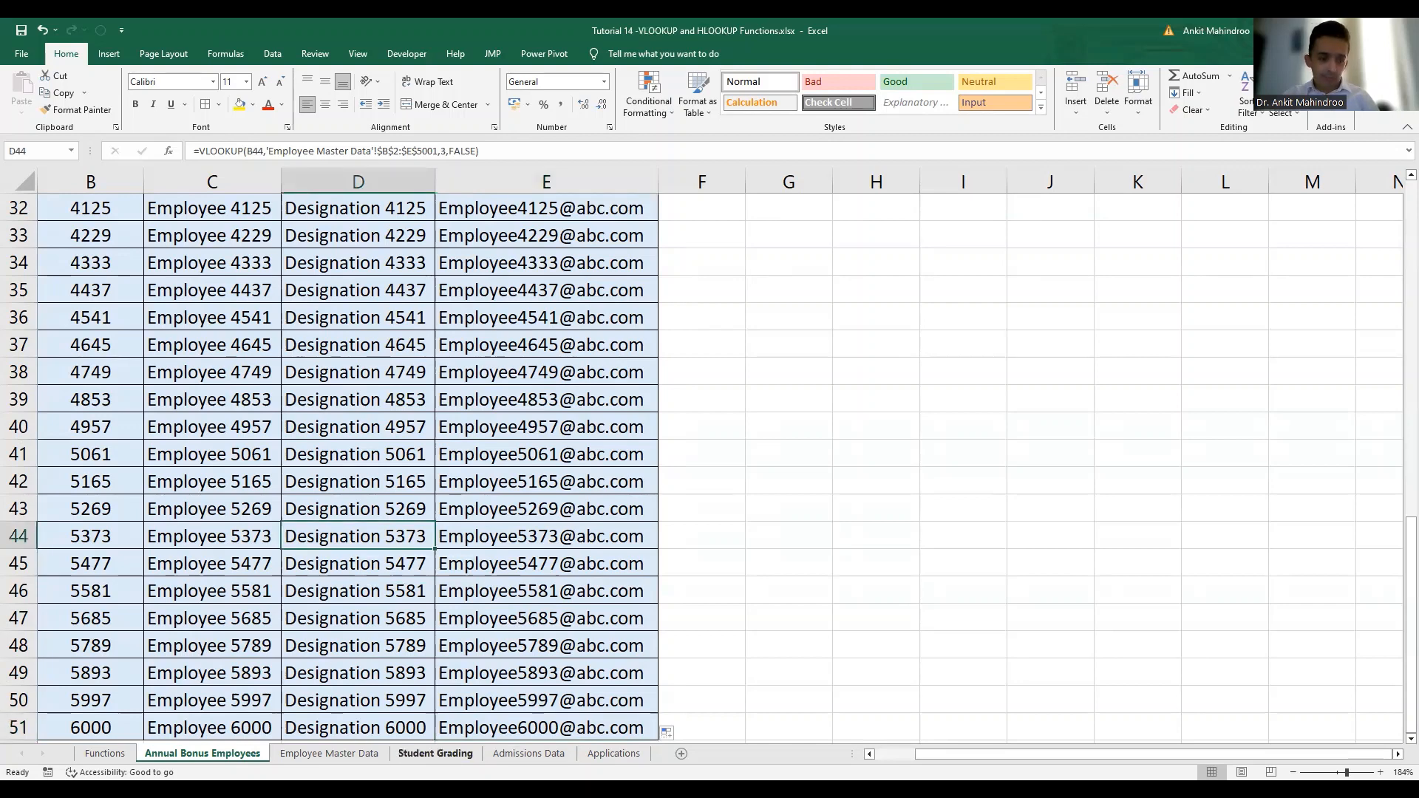
On the Student Grading sheet, start a VLOOKUP function in cell I3 under Grade with the total in H3 as the lookup value.
{"action": "left_click", "coordinate": [435, 753]}
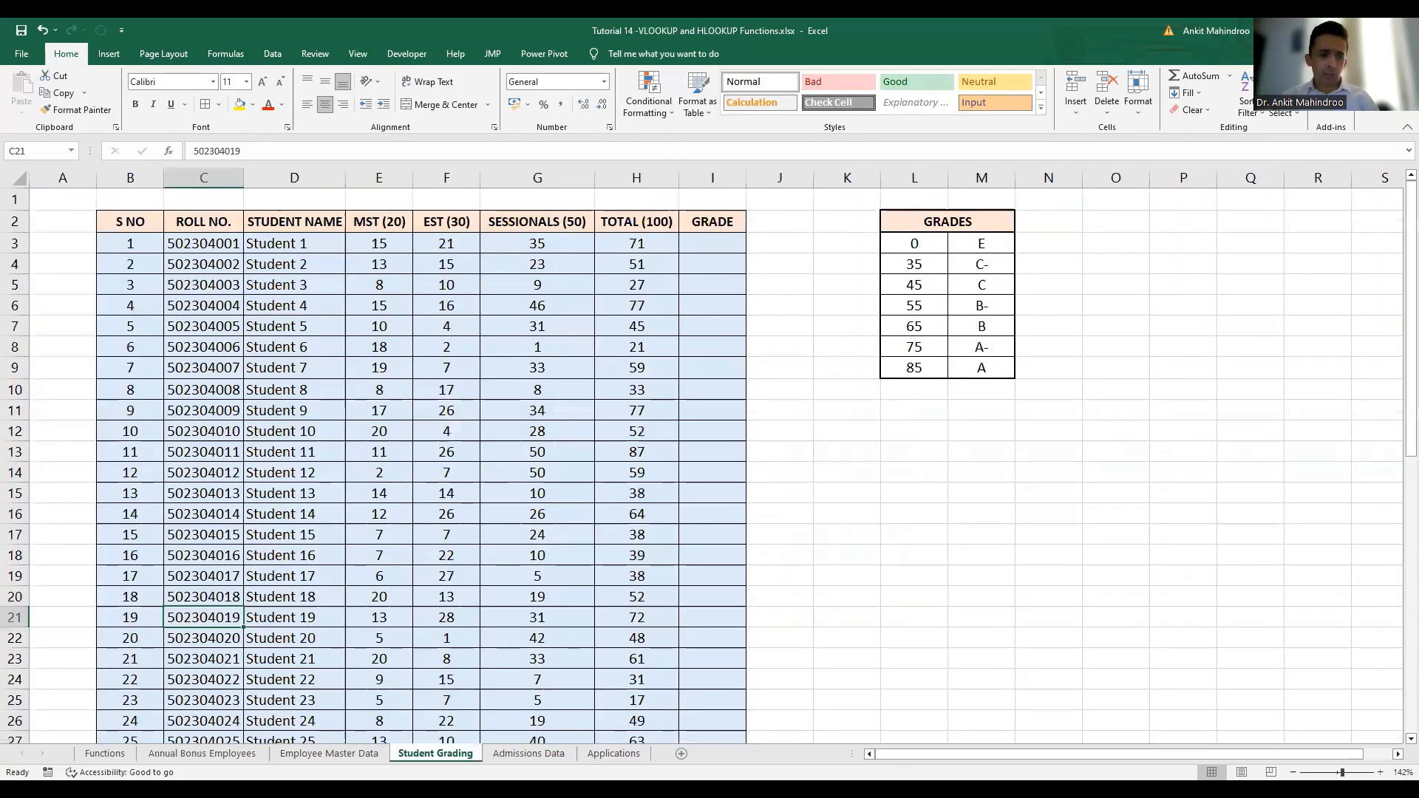
{"action": "left_click", "coordinate": [425, 431]}
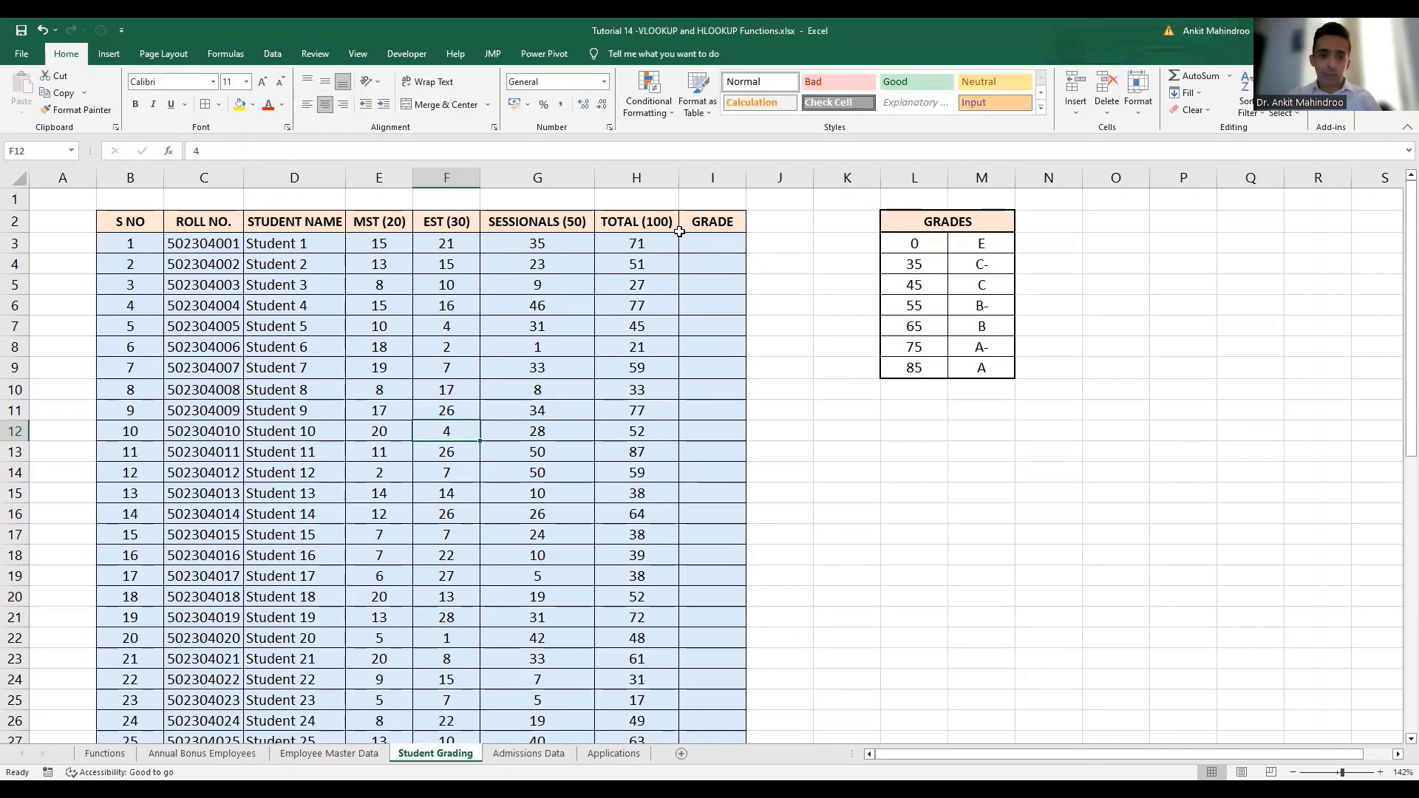
{"action": "left_click", "coordinate": [714, 246]}
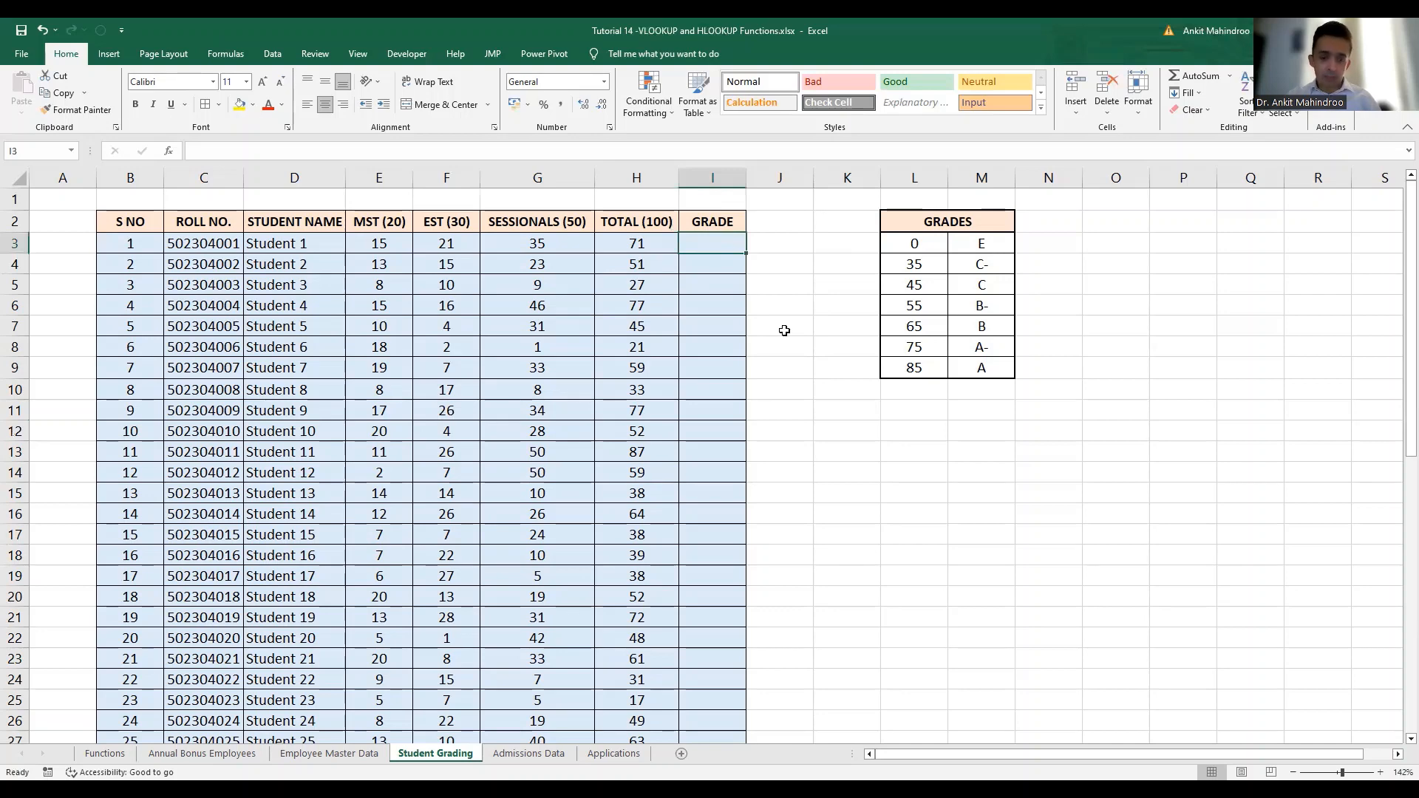
{"action": "type", "text": "="}
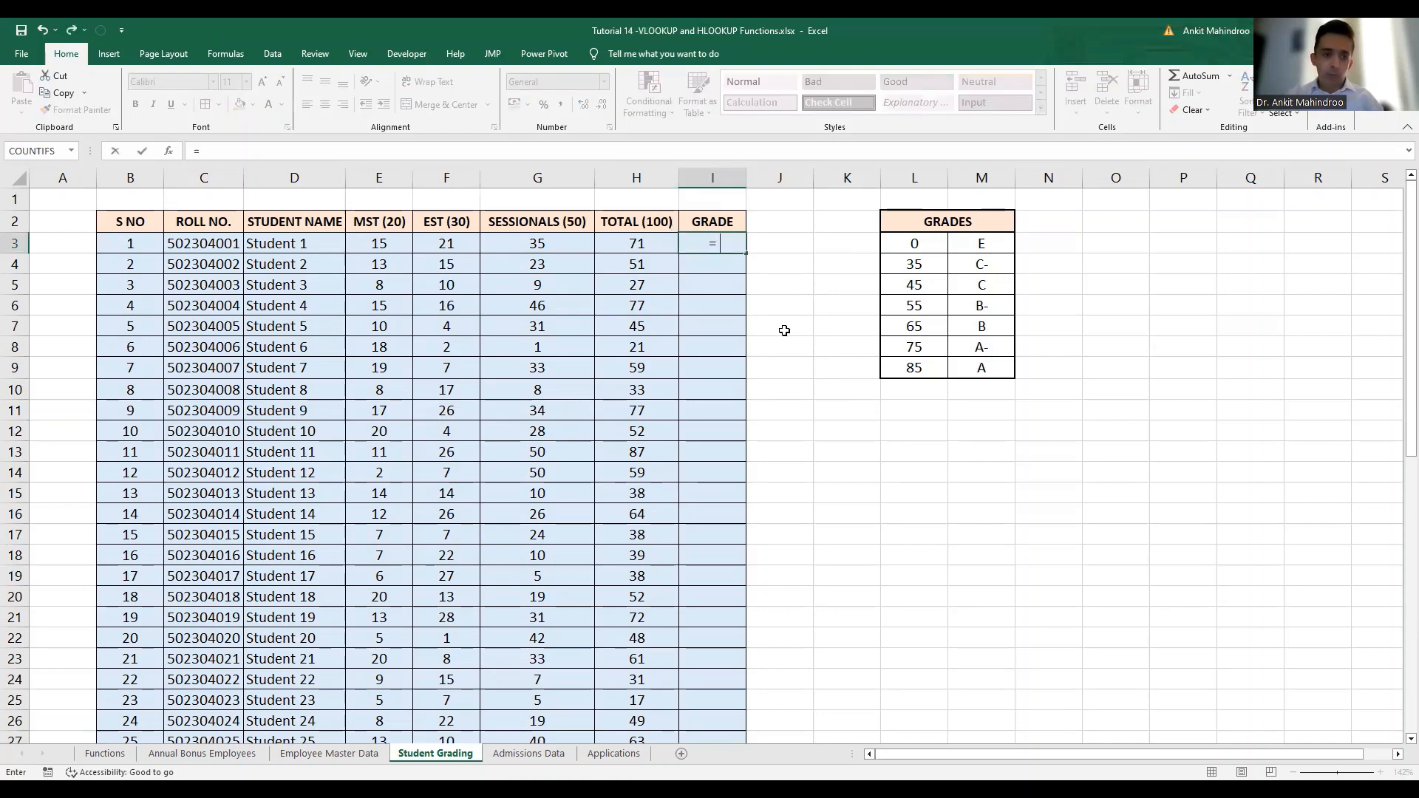
{"action": "type", "text": "vlookup("}
{"action": "left_click", "coordinate": [557, 243]}
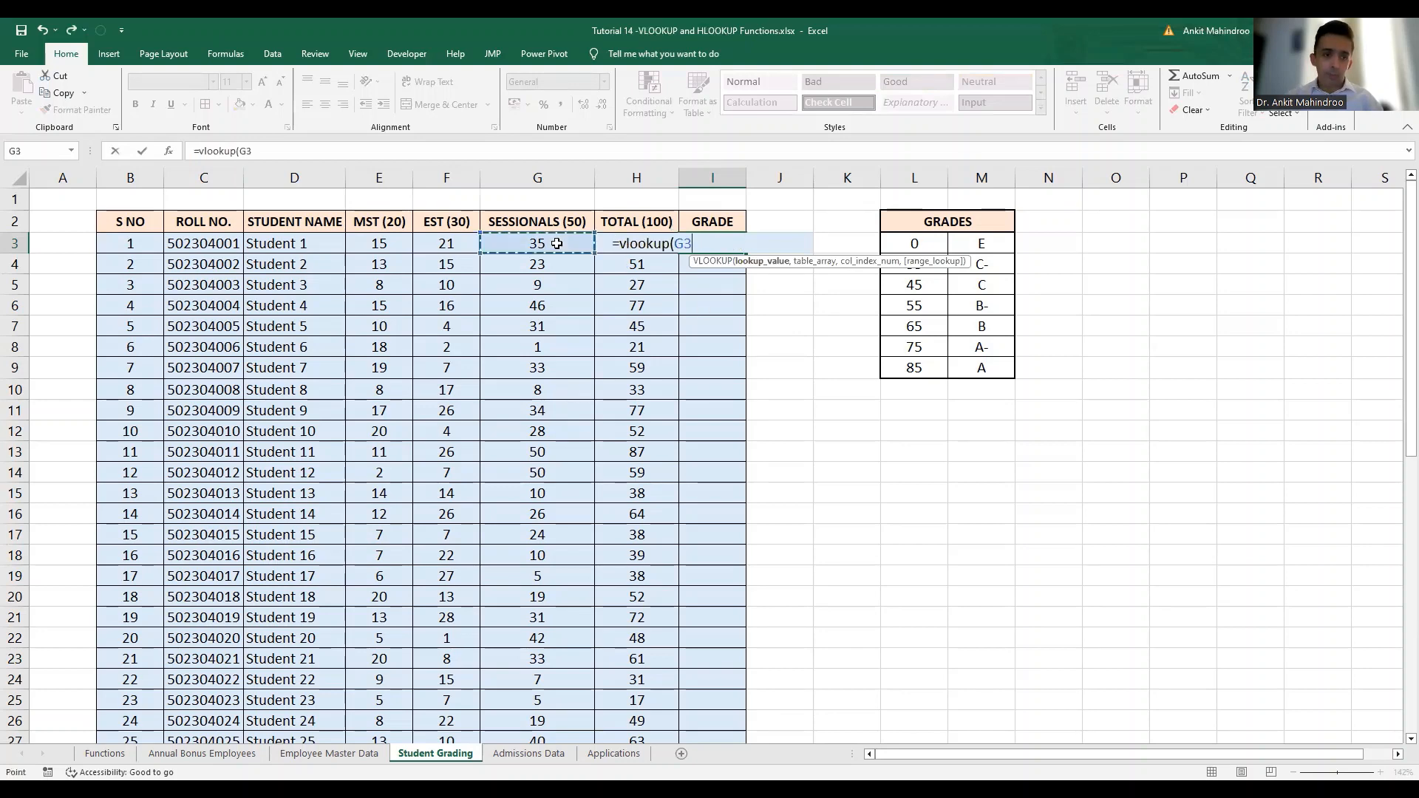
{"action": "key", "text": "Right"}
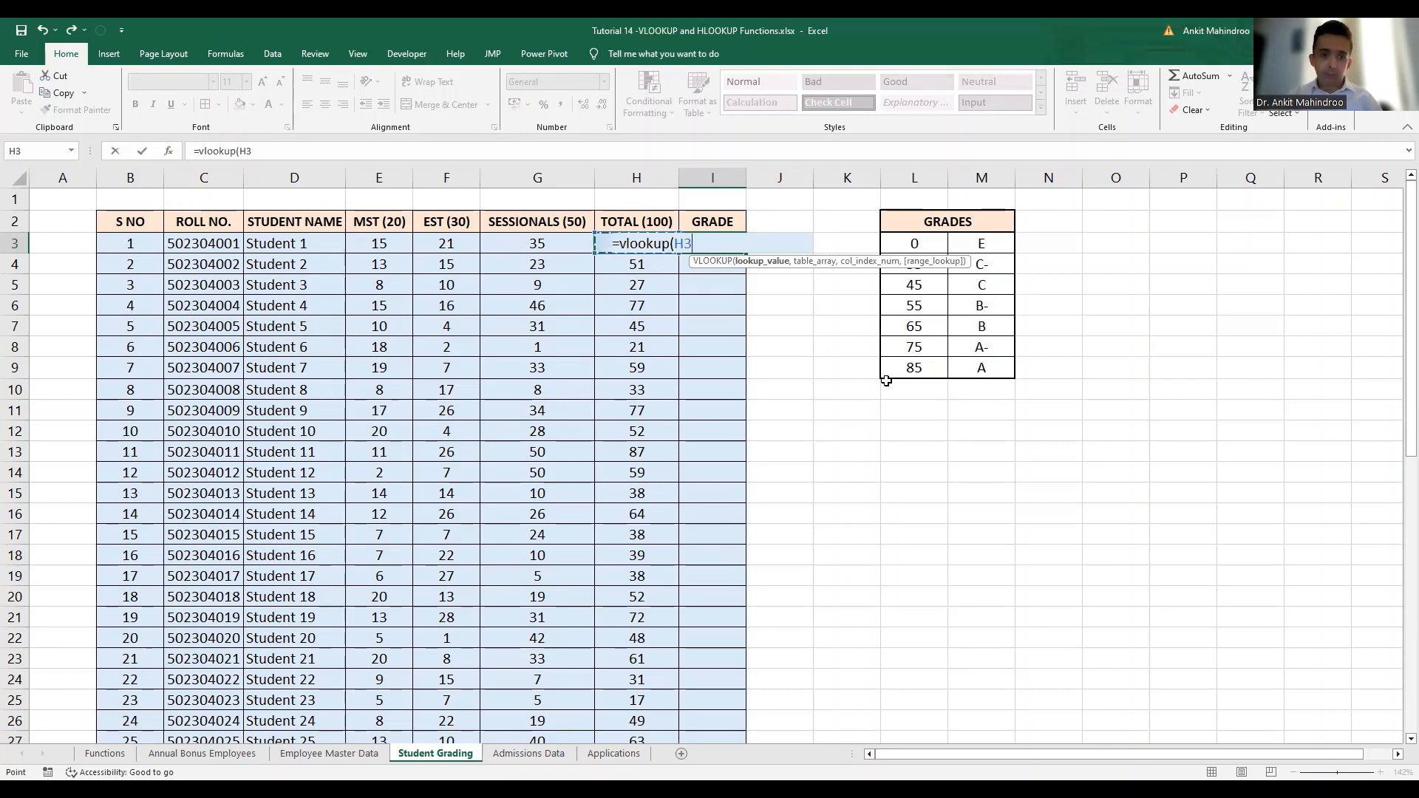
{"action": "type", "text": ","}
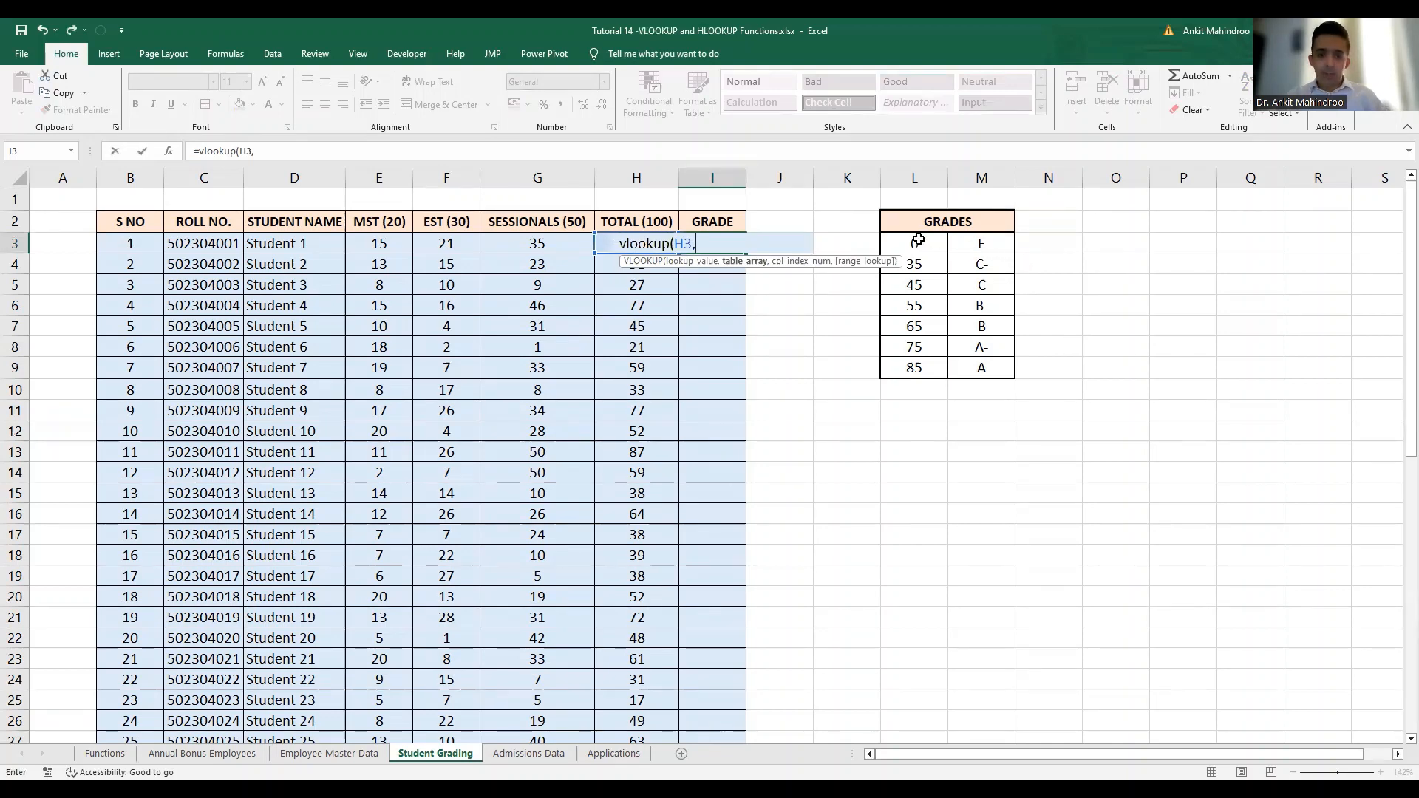
Complete the I3 VLOOKUP with the grades table L3:M9 (GradeMap) as table array, column index 2 and range lookup TRUE.
{"action": "left_click_drag", "start_coordinate": [920, 240], "coordinate": [984, 367]}
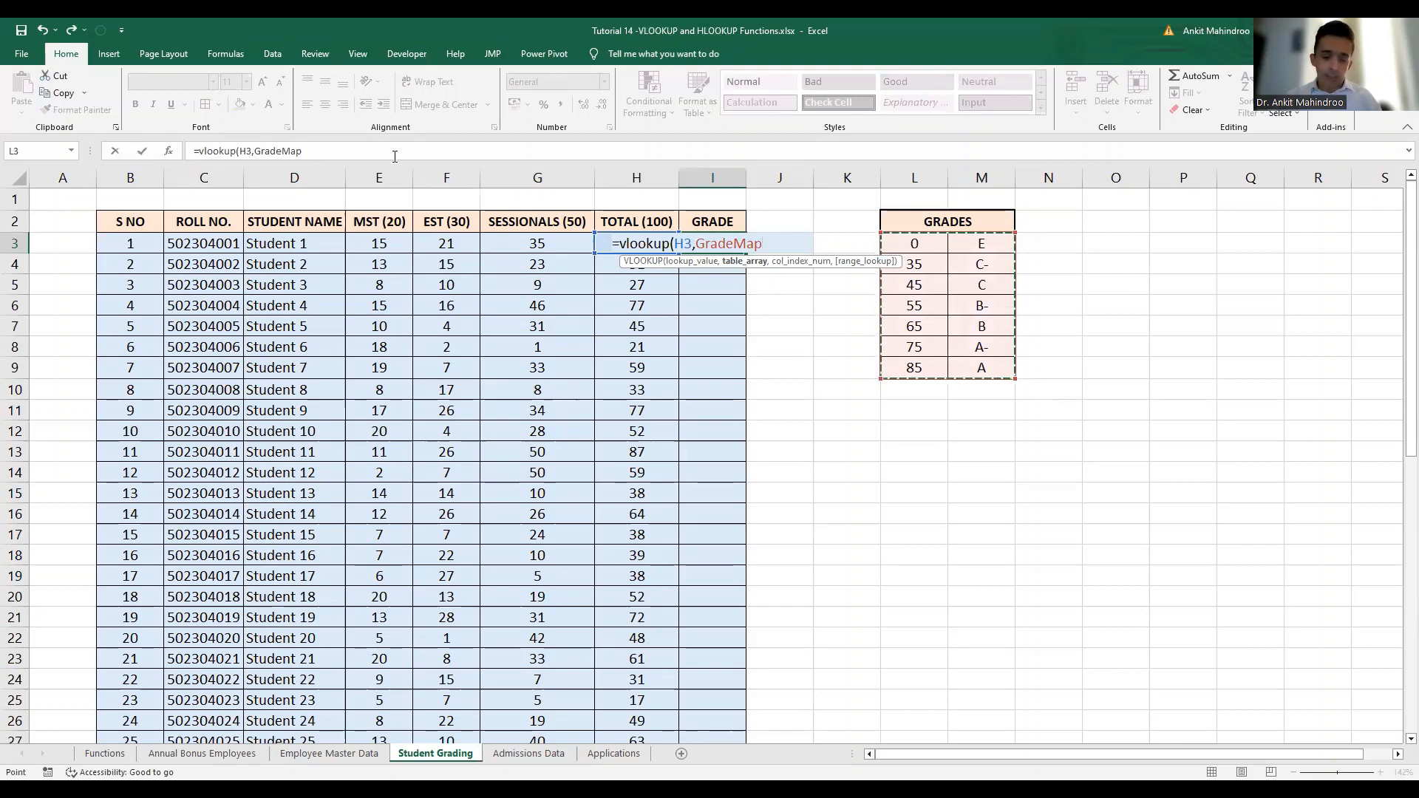
{"action": "type", "text": ","}
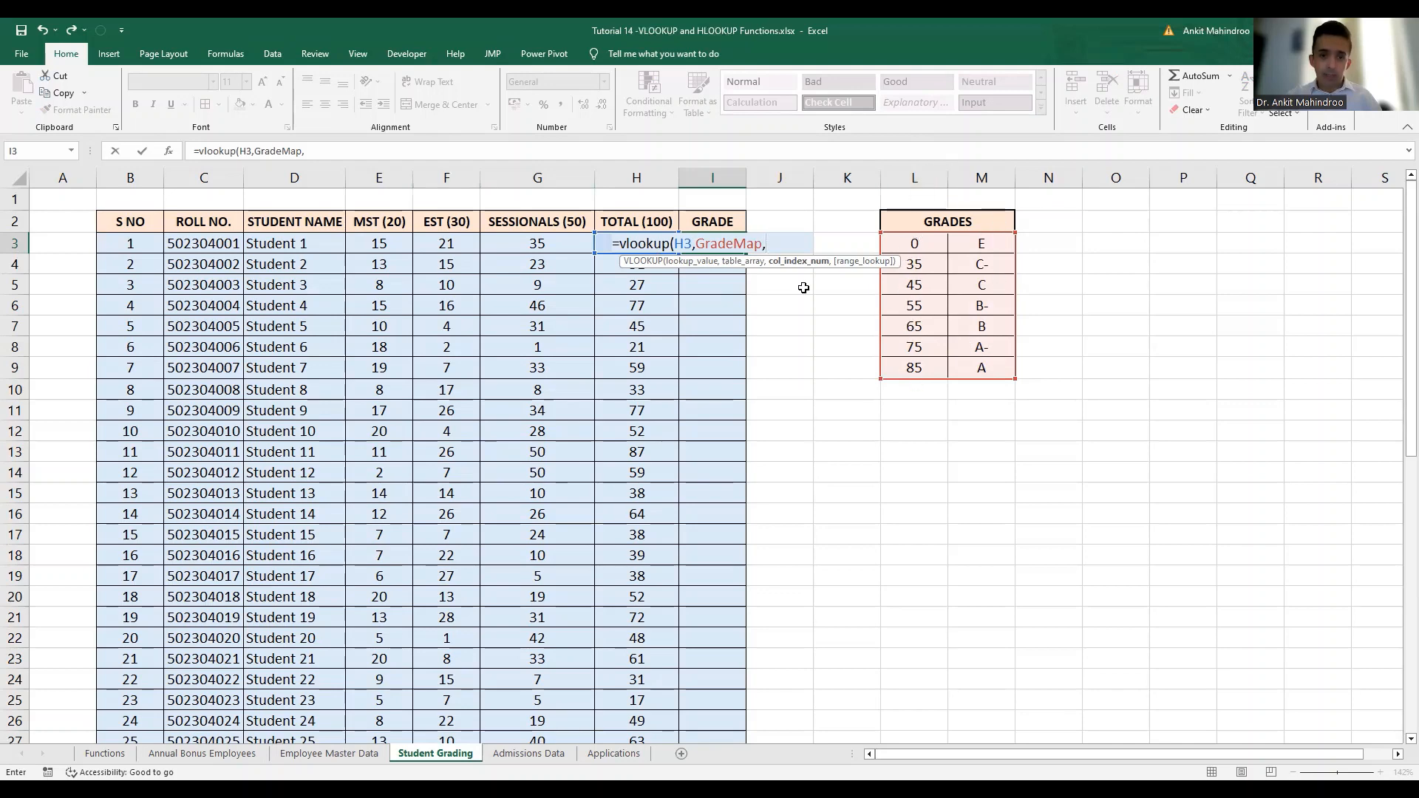
{"action": "type", "text": "2"}
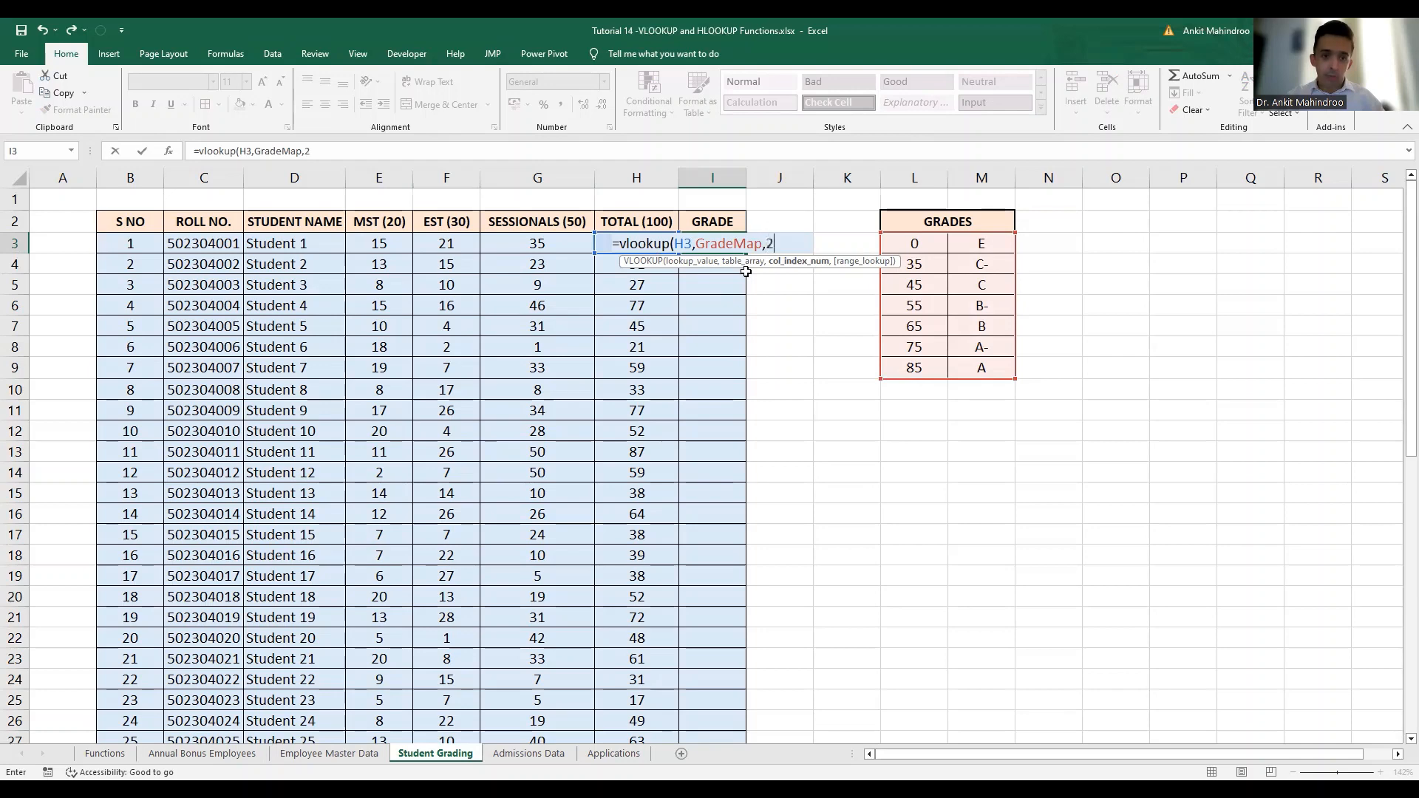
{"action": "type", "text": ","}
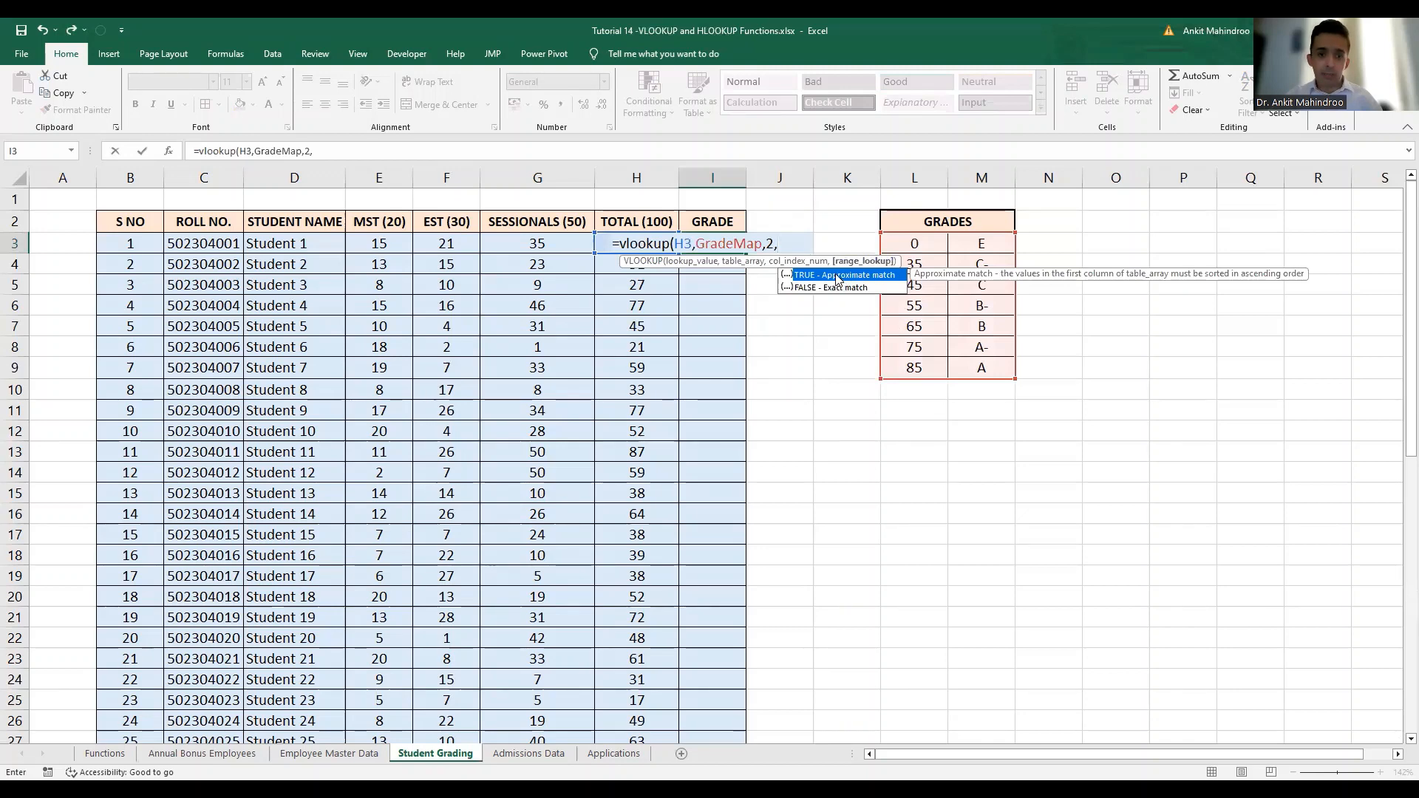
{"action": "key", "text": "Tab"}
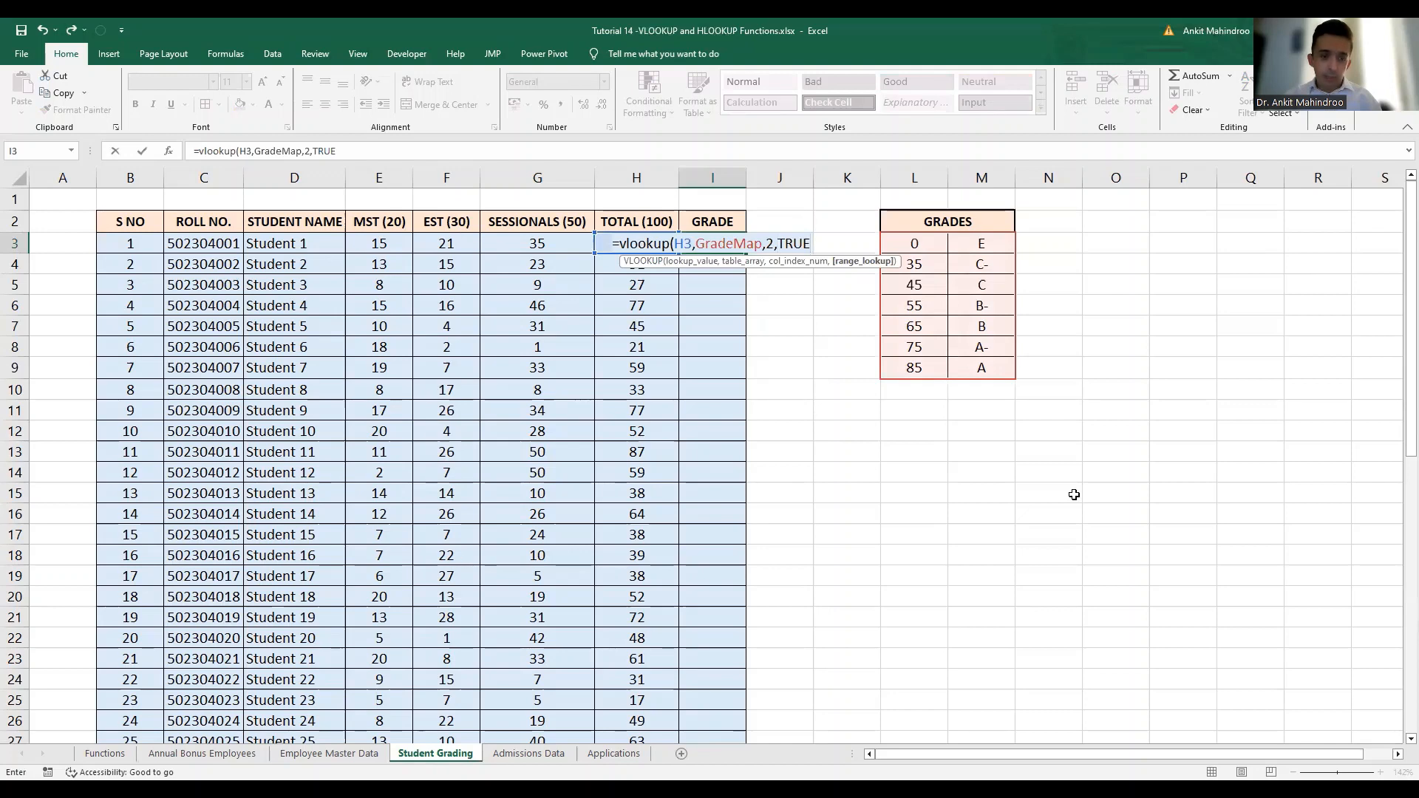
{"action": "type", "text": ")"}
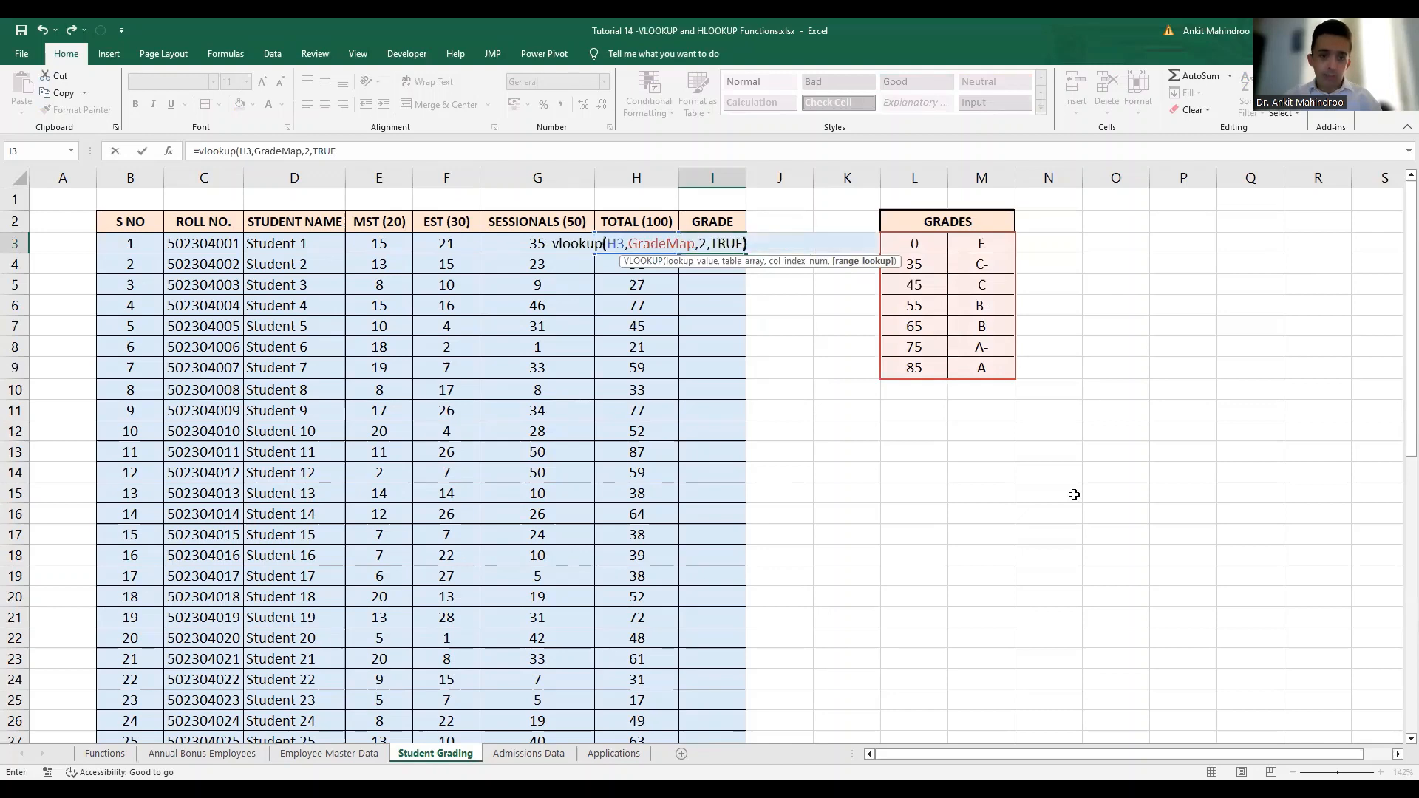
{"action": "key", "text": "Return"}
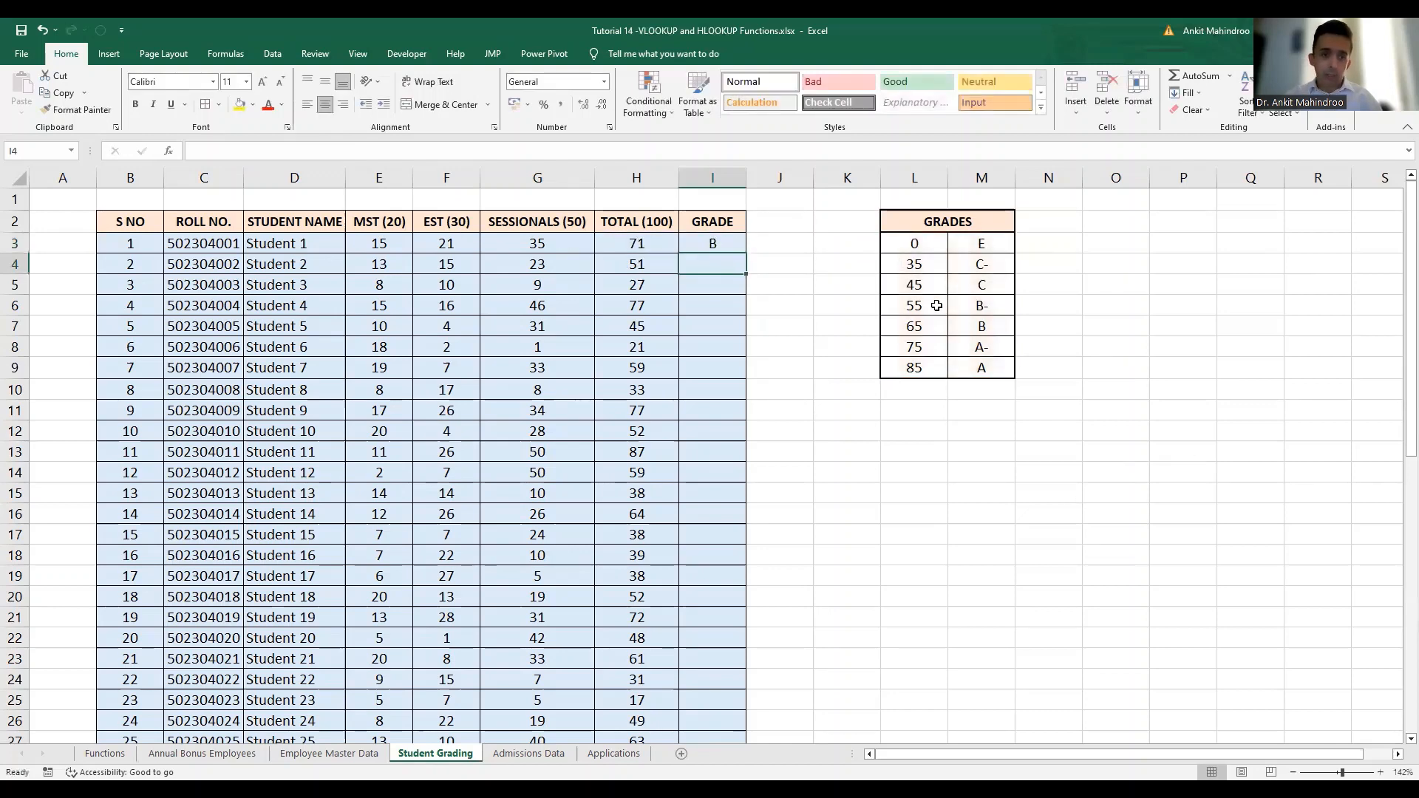
Copy the I3 formula down the Grade column to the last student row.
{"action": "left_click", "coordinate": [711, 241]}
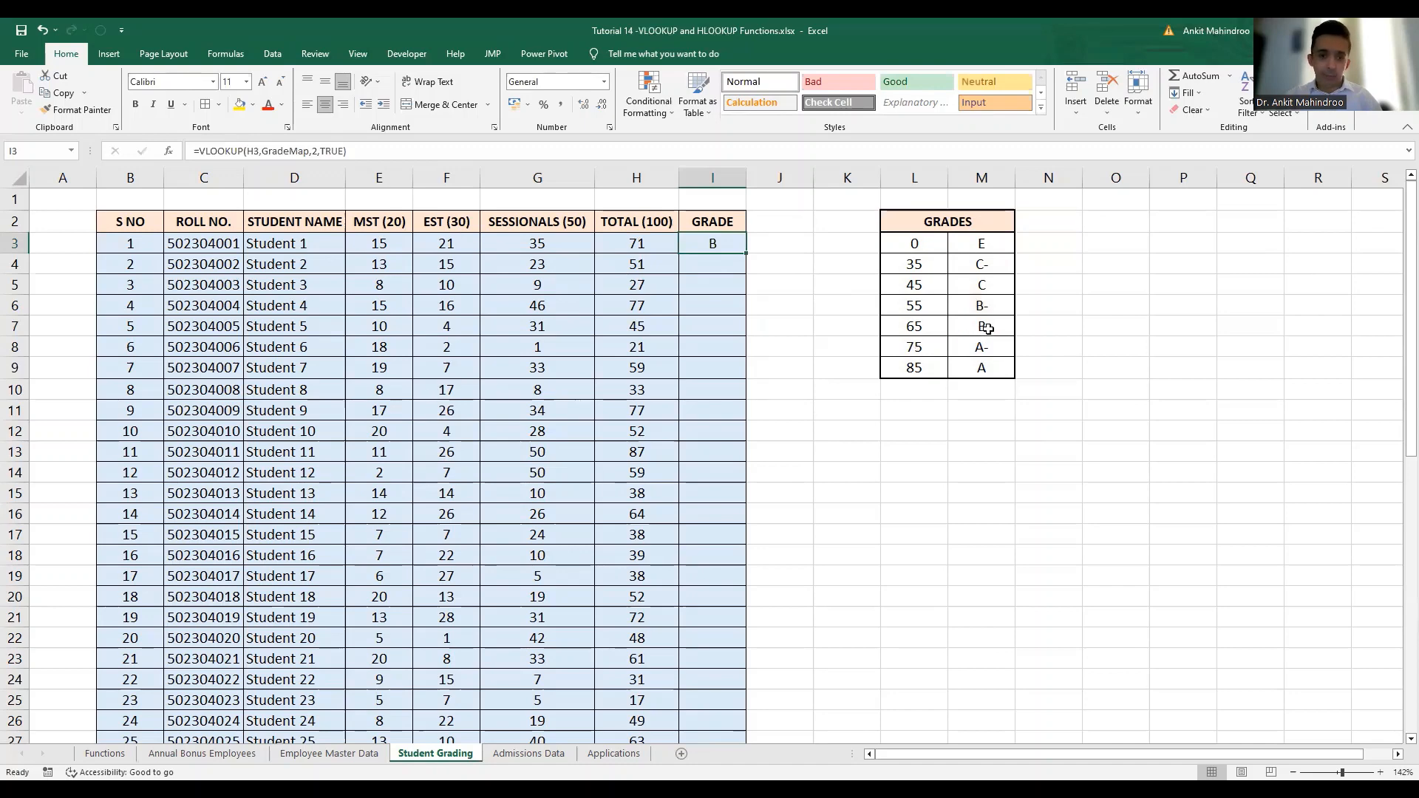
{"action": "double_click", "coordinate": [749, 253]}
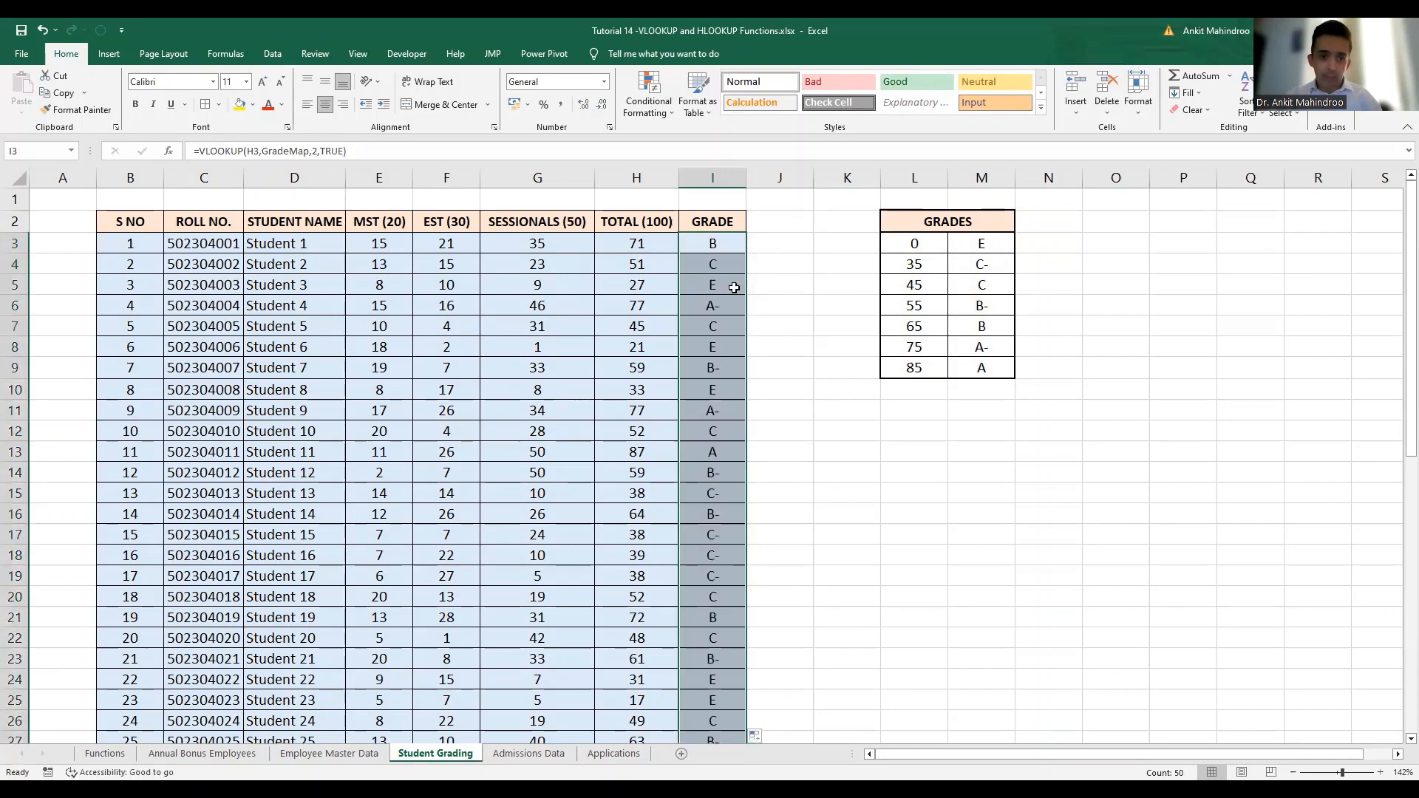
{"action": "left_click", "coordinate": [688, 310]}
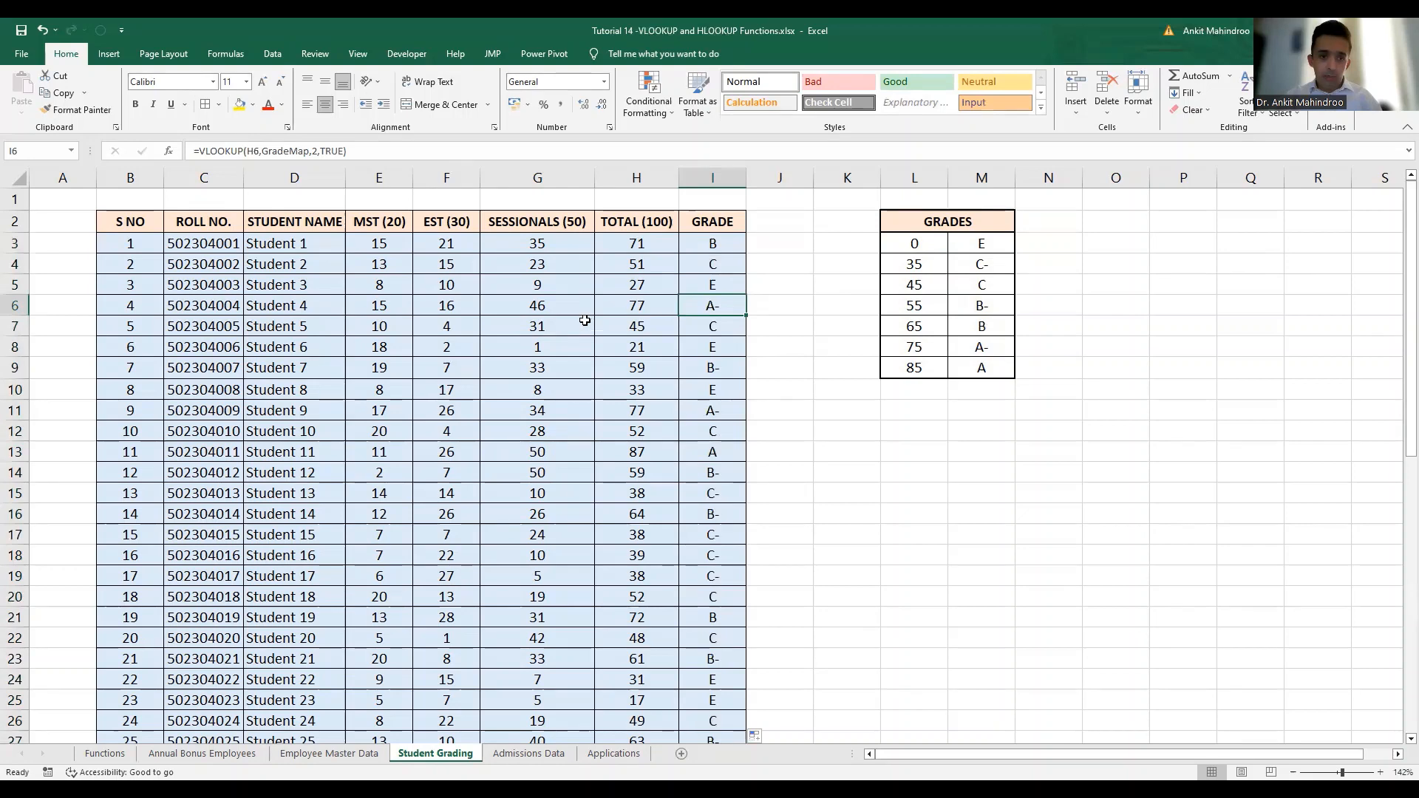
Check the total in H6 against the 75 row of the grades table and inspect the grade formula in I4.
{"action": "left_click", "coordinate": [636, 306]}
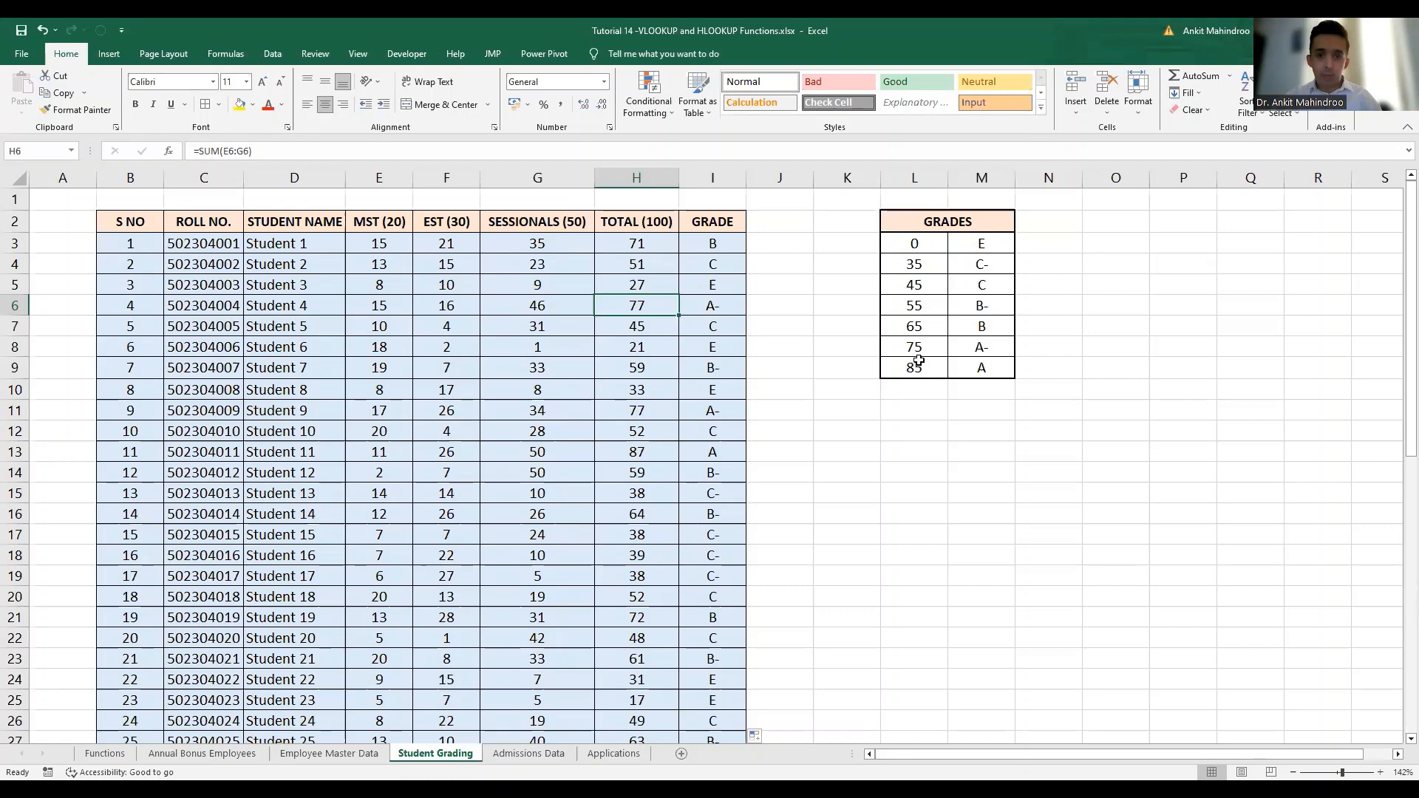
{"action": "left_click", "coordinate": [1001, 349]}
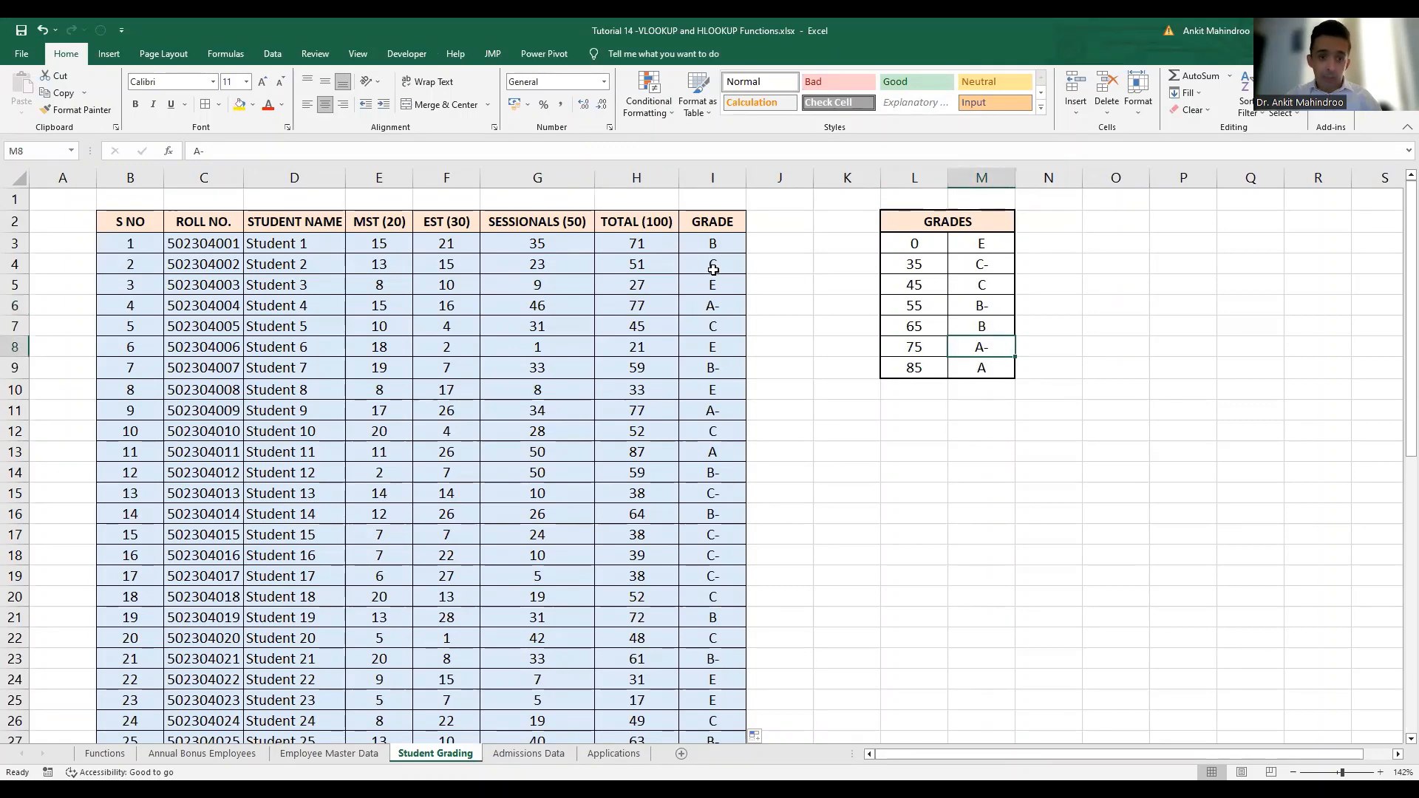
{"action": "left_click", "coordinate": [713, 270]}
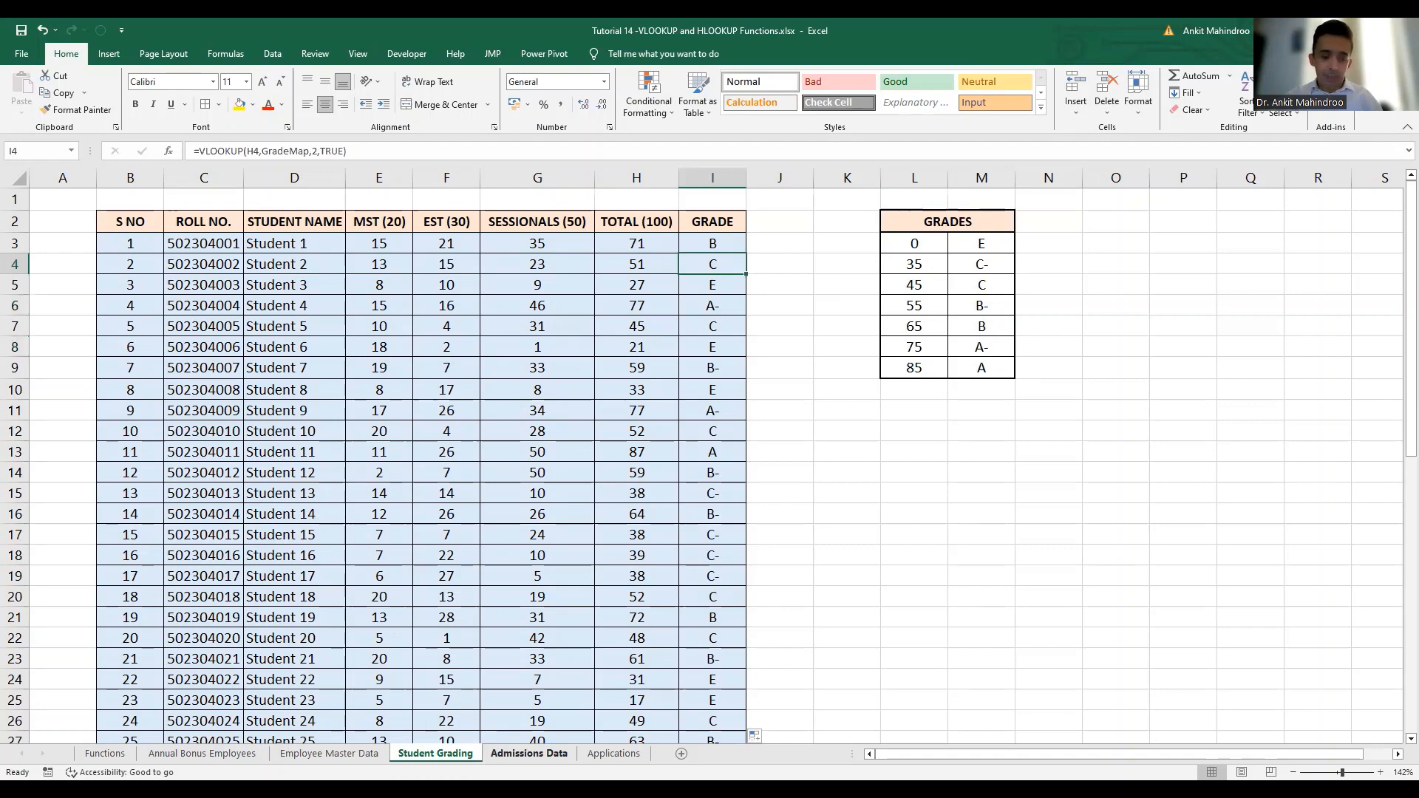
On the Admissions Data sheet, start a VLOOKUP function in D4 under Phase with the List 1 roll number in B4 as lookup value.
{"action": "key", "text": "ctrl+Page_Down"}
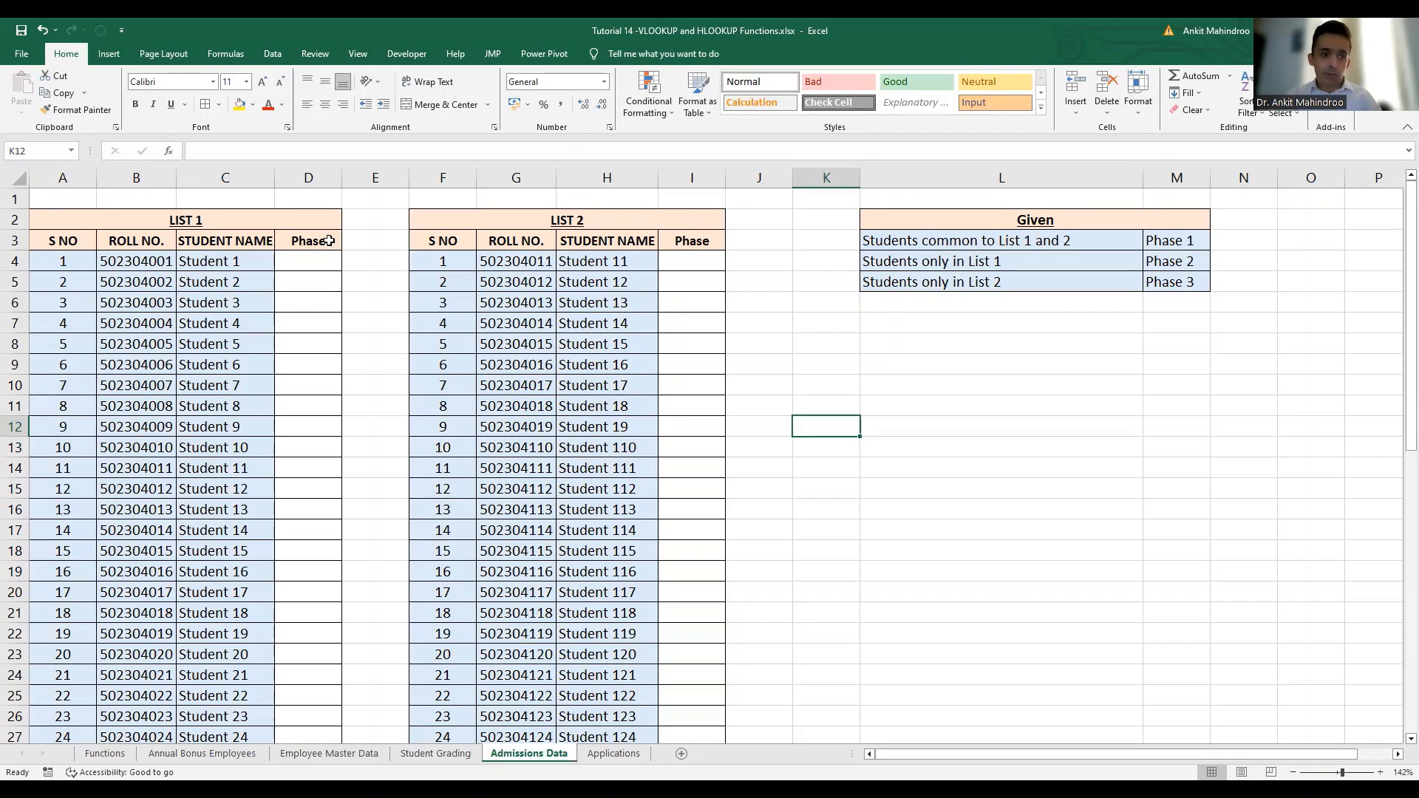
{"action": "left_click", "coordinate": [309, 263]}
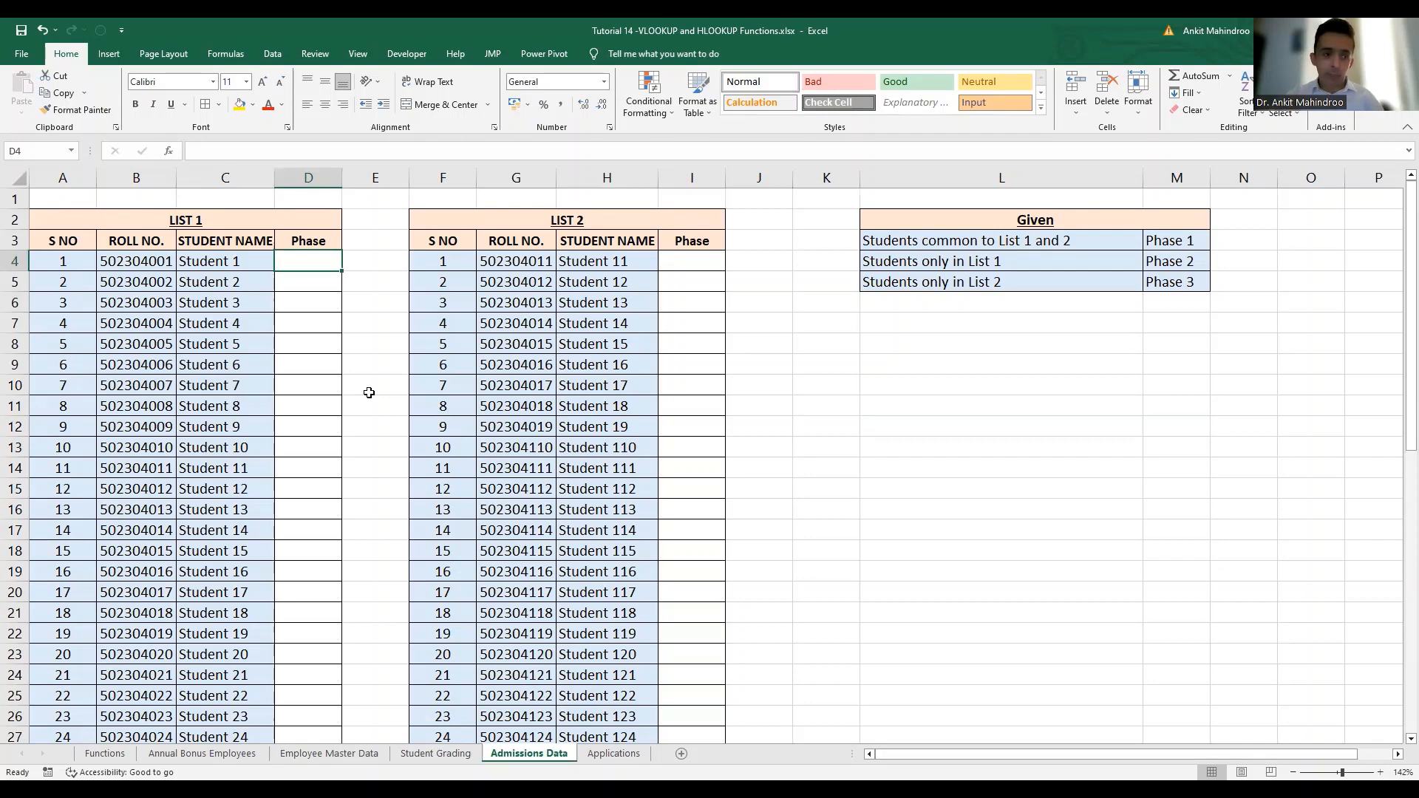
{"action": "type", "text": "="}
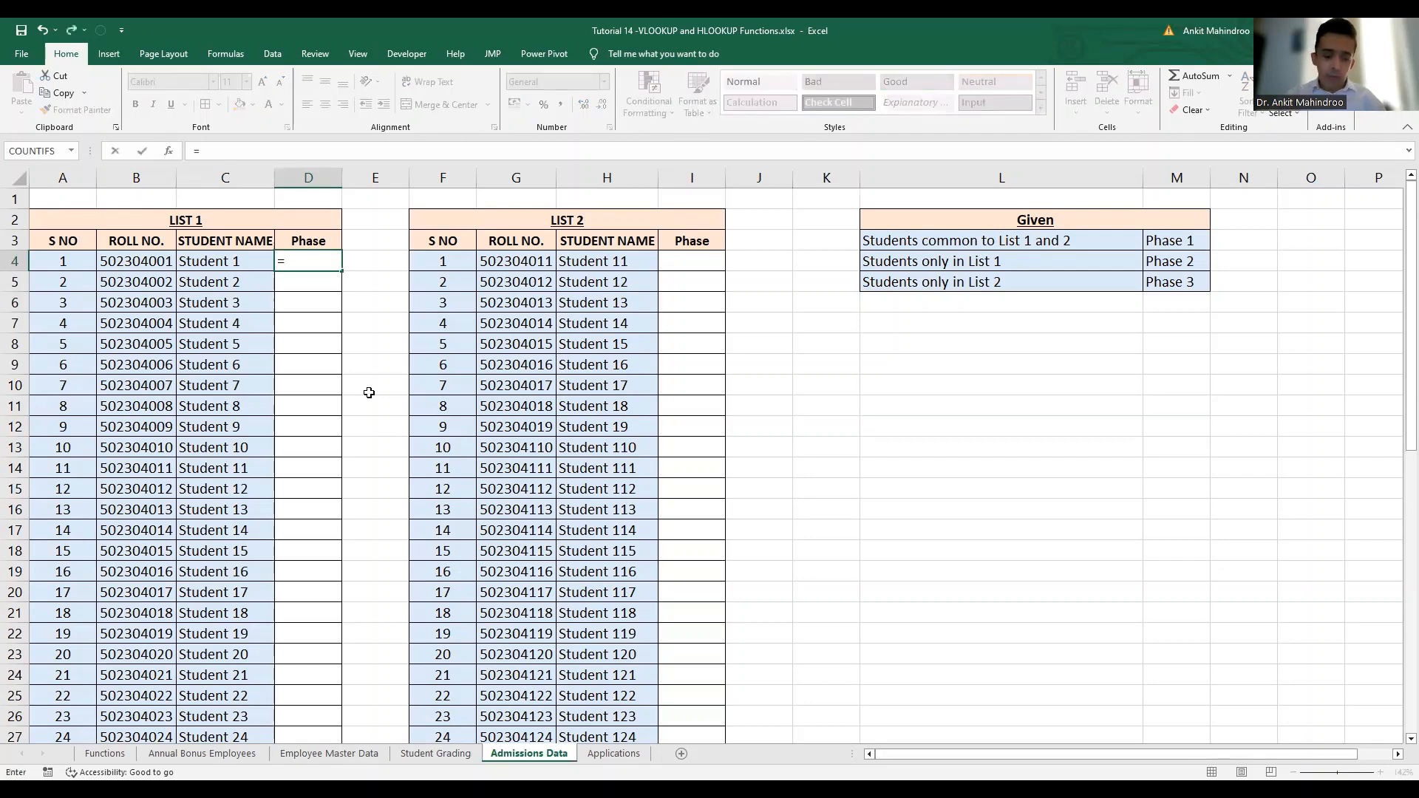
{"action": "type", "text": "vlookup"}
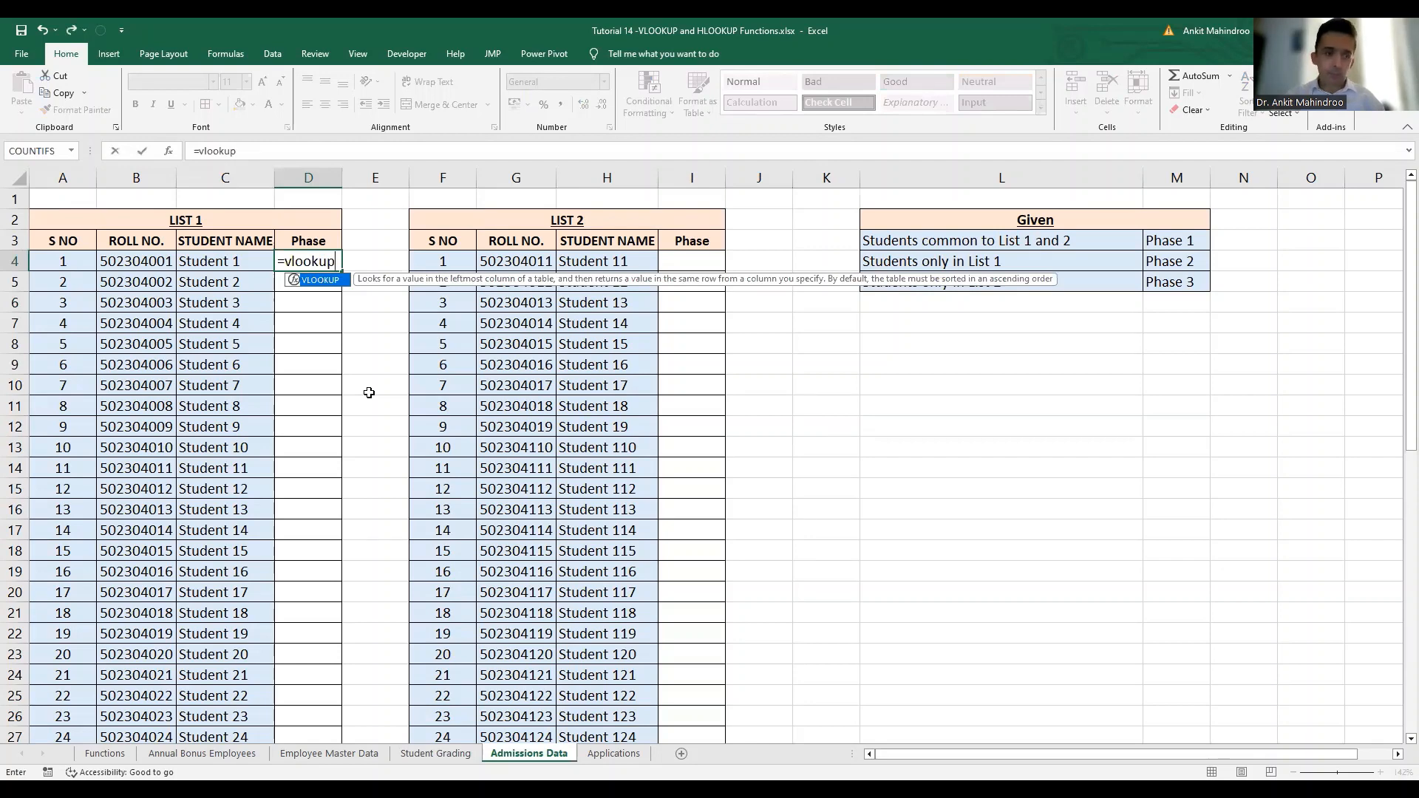
{"action": "type", "text": "("}
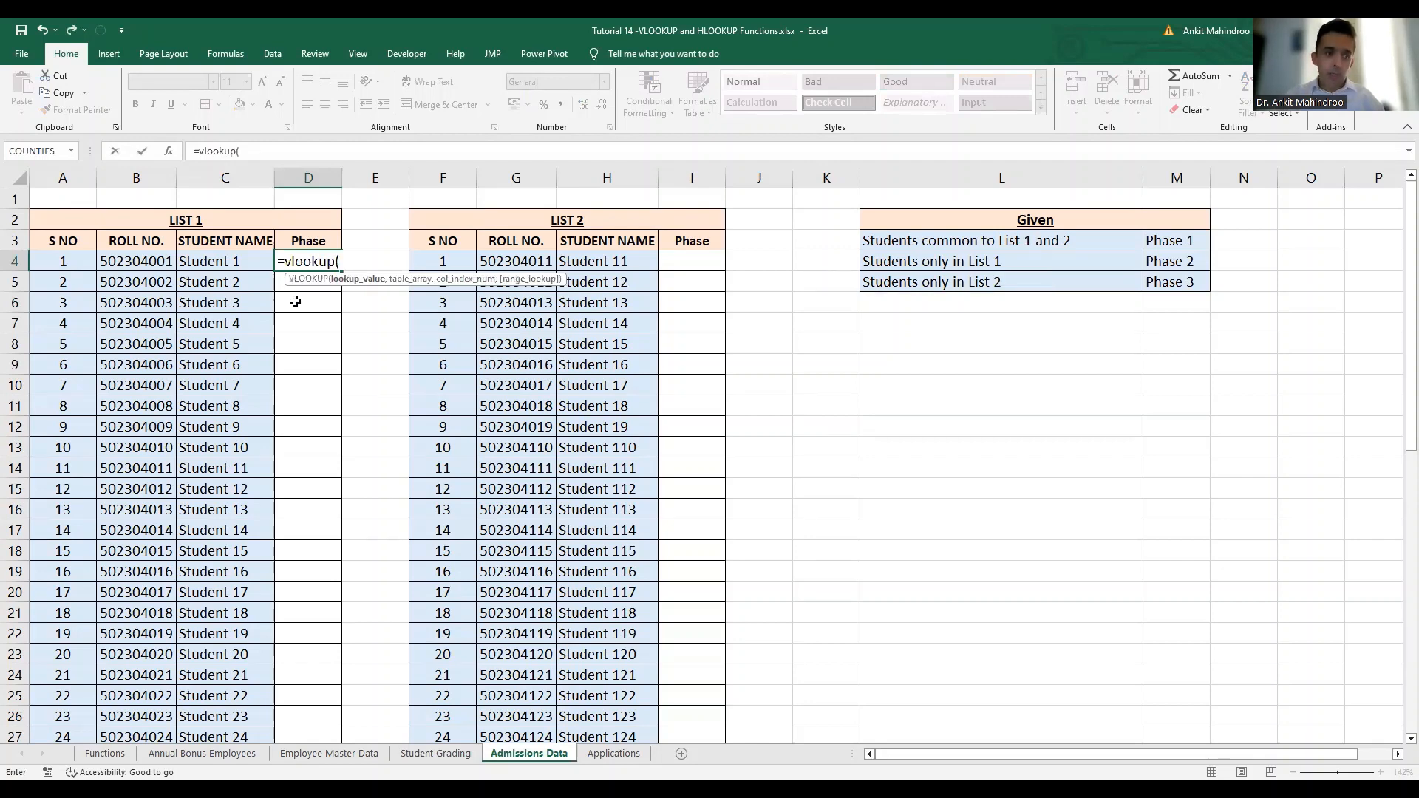
{"action": "left_click", "coordinate": [111, 266]}
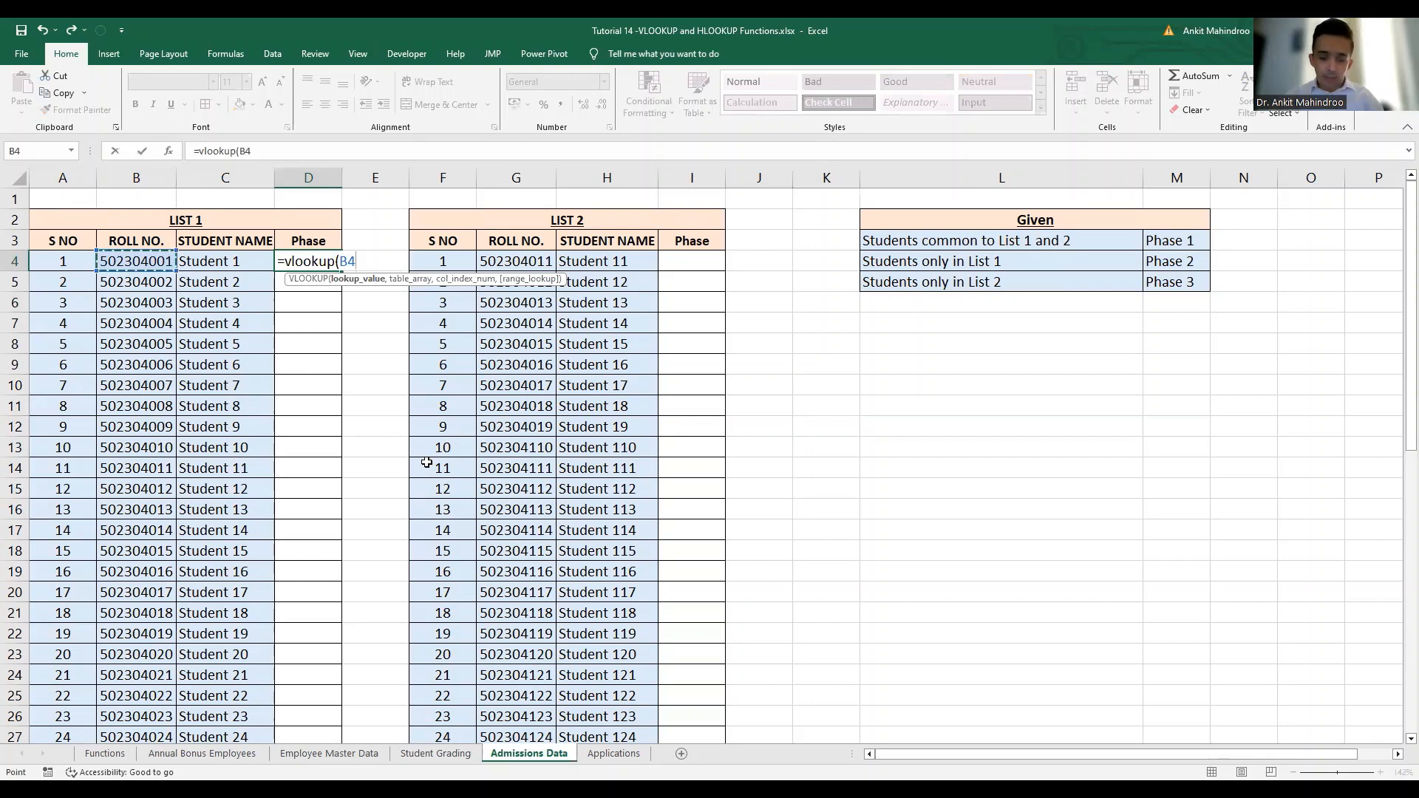
{"action": "type", "text": ","}
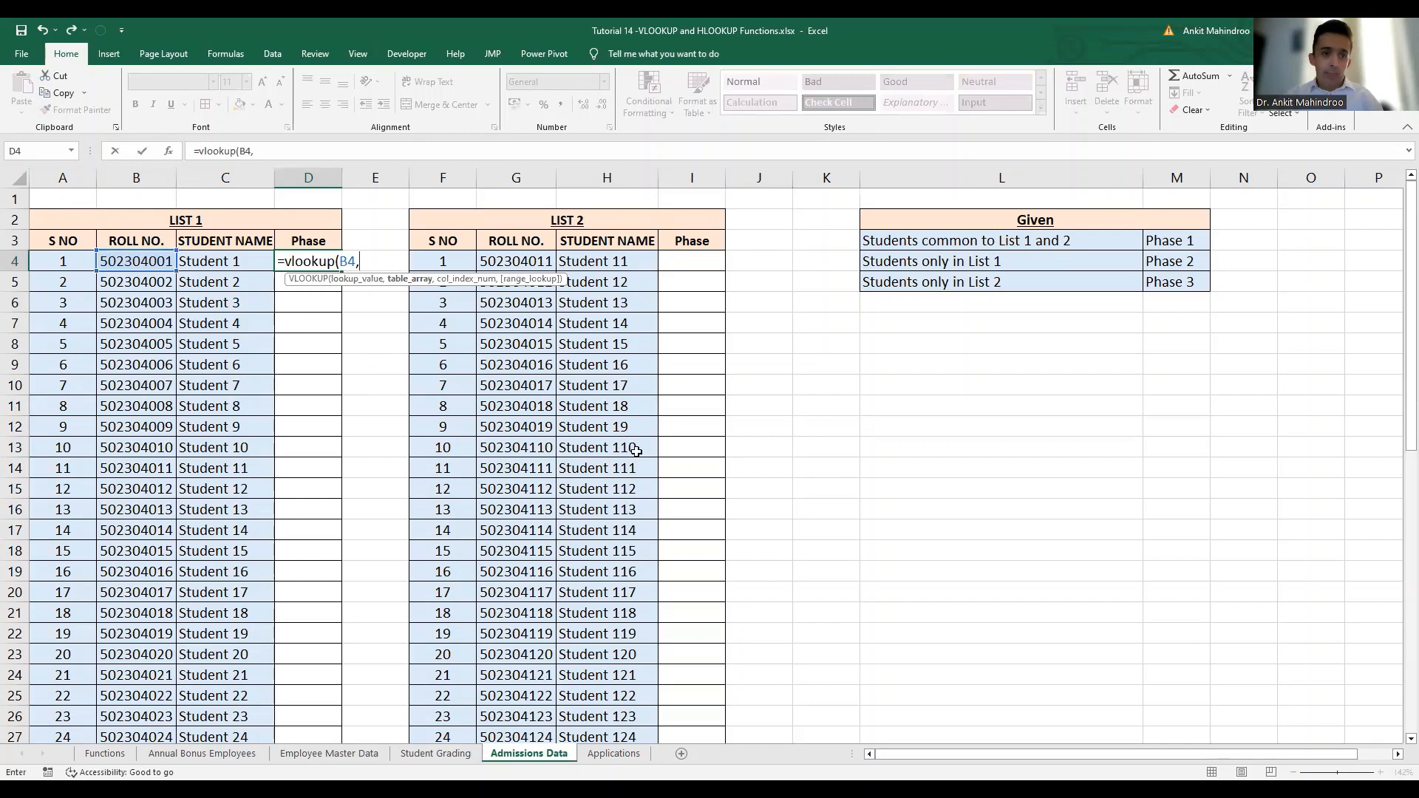
Set the table array of the D4 VLOOKUP to the List 2 roll numbers as the absolute range $G$4:$G$53.
{"action": "left_click", "coordinate": [531, 256]}
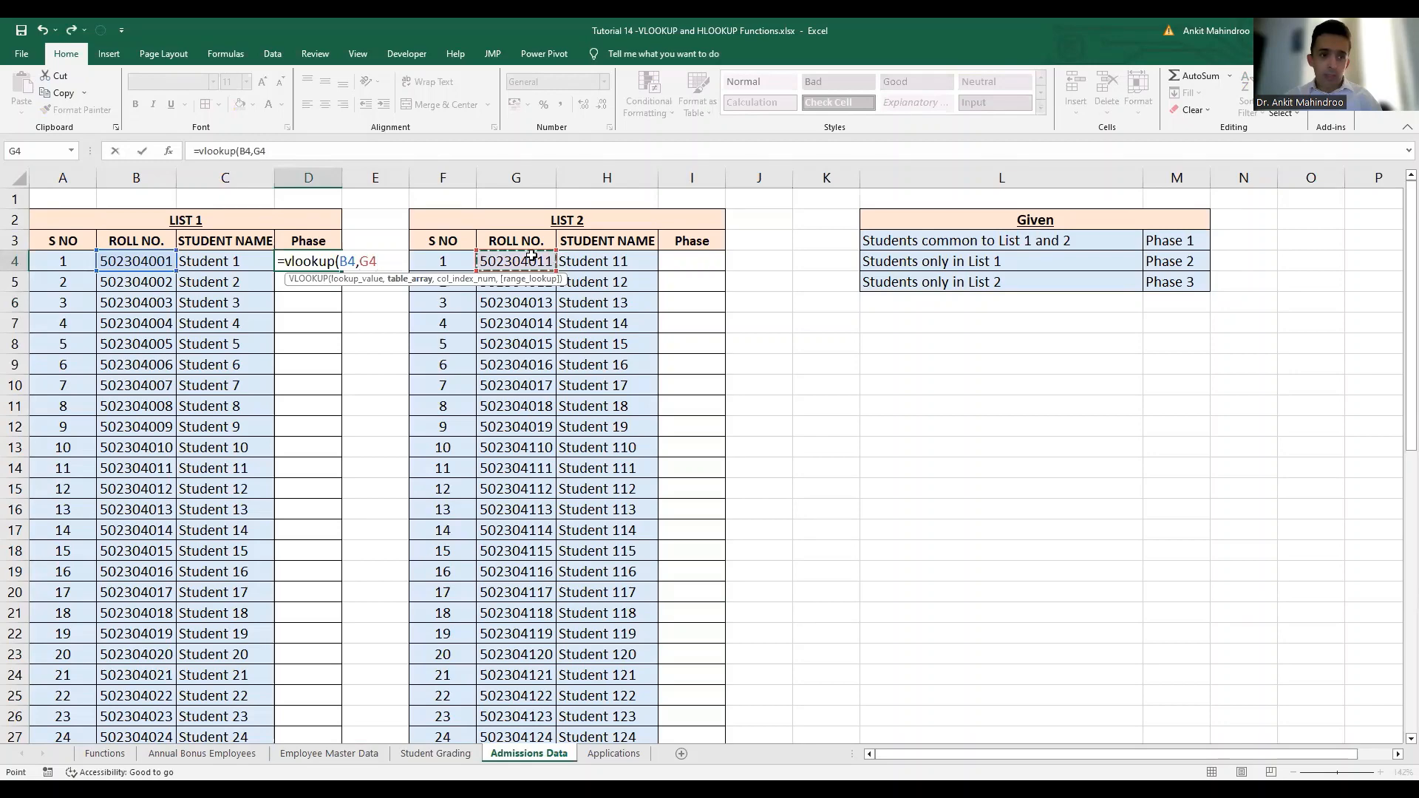
{"action": "key", "text": "ctrl+shift+Right"}
{"action": "key", "text": "ctrl+shift+Down"}
{"action": "key", "text": "ctrl+shift+Down"}
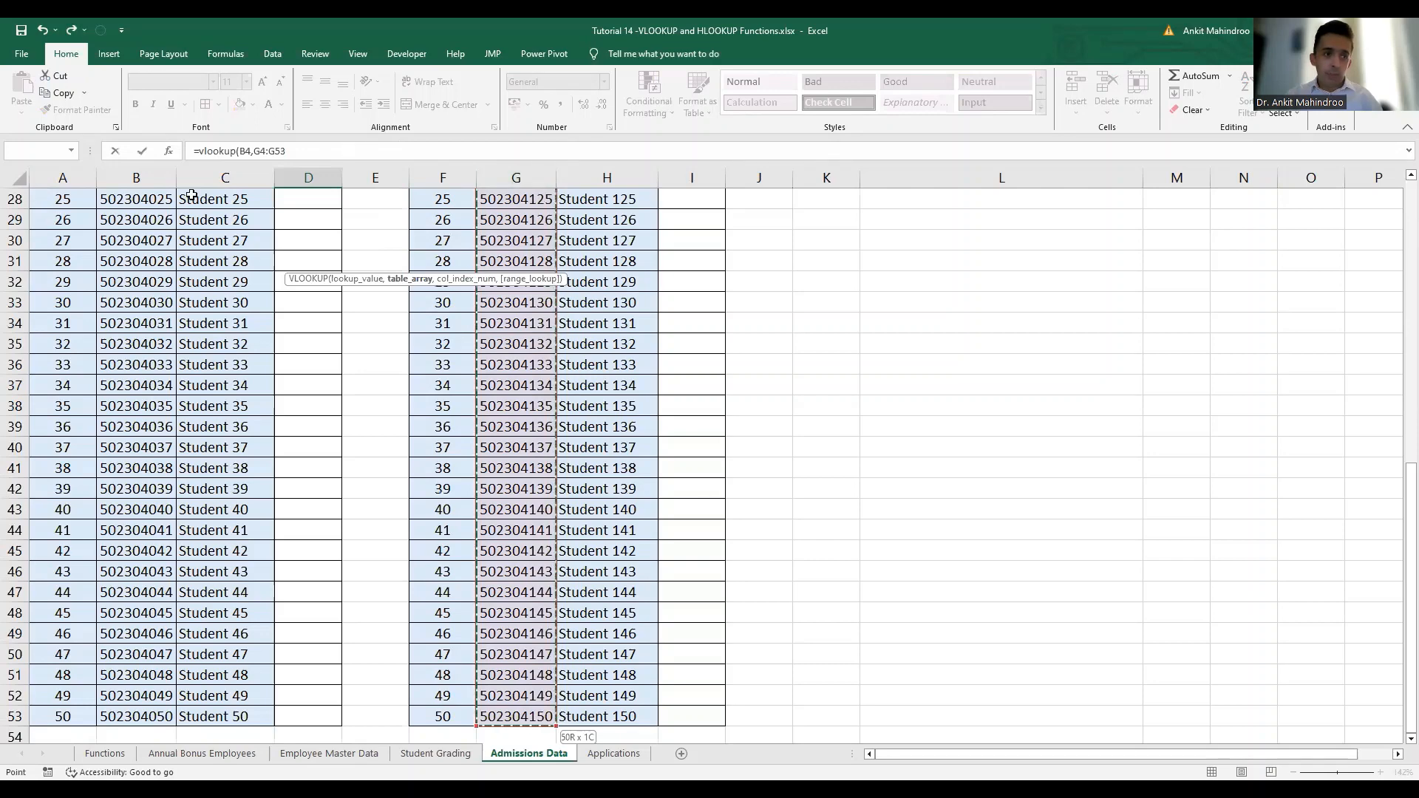
{"action": "left_click", "coordinate": [256, 151]}
{"action": "key", "text": "F4"}
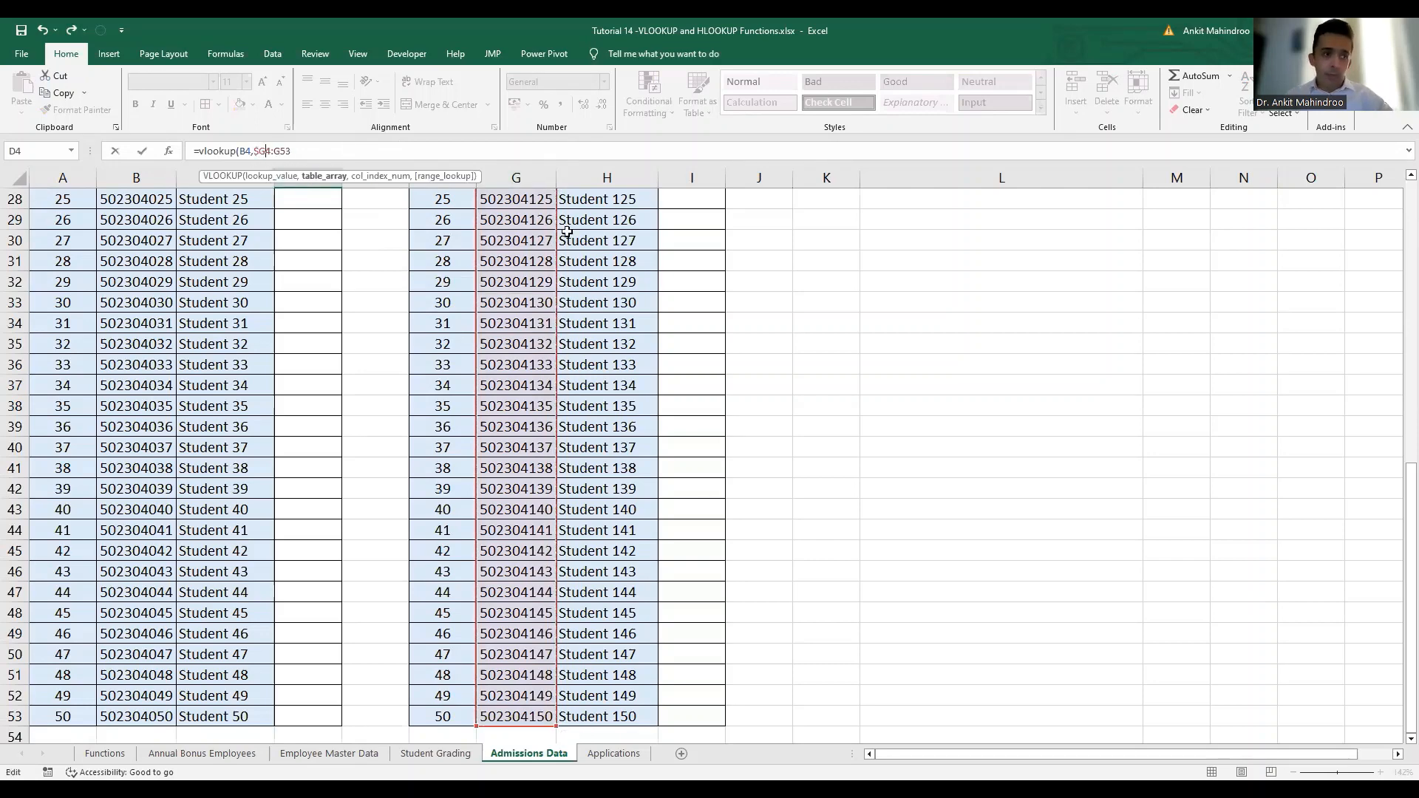
{"action": "key", "text": "Right"}
{"action": "type", "text": "$"}
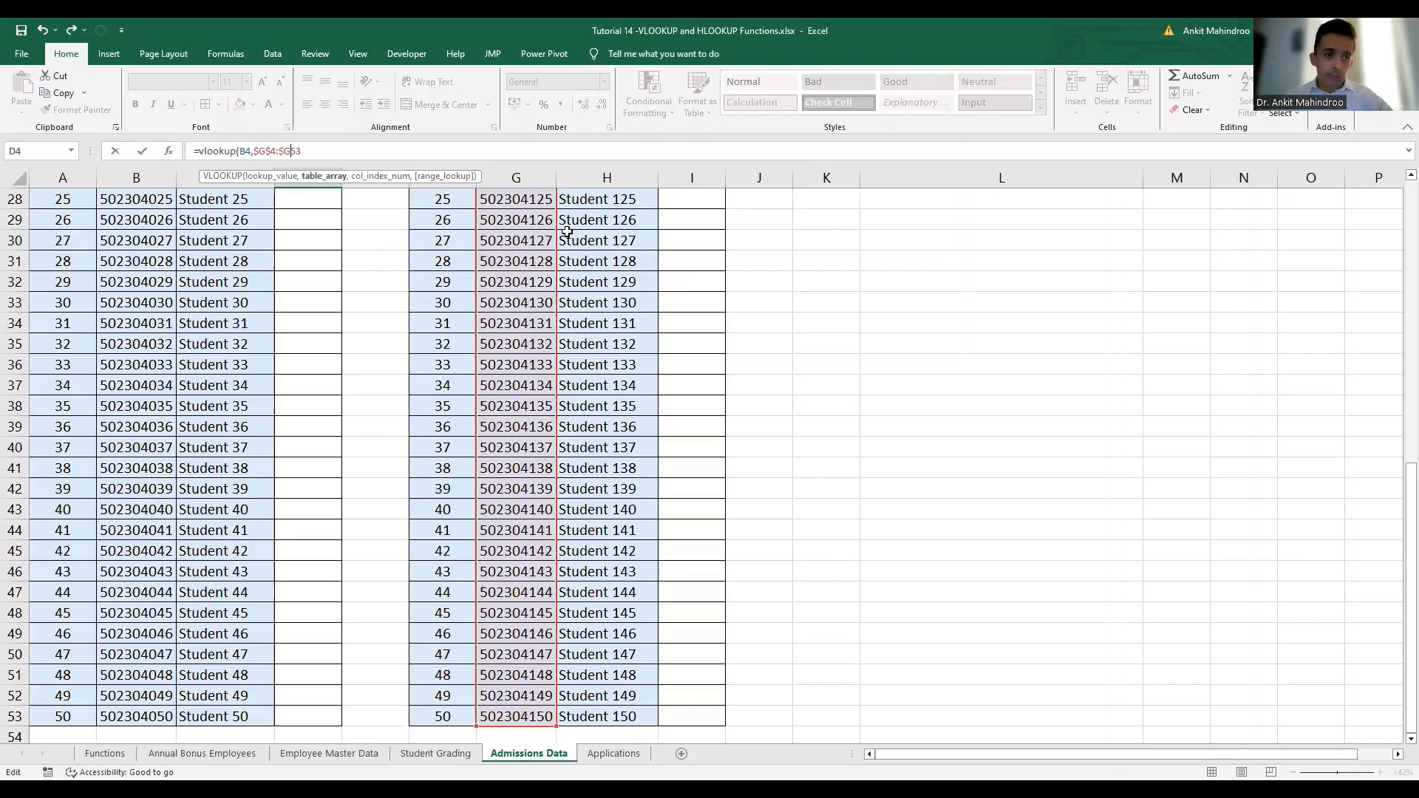
{"action": "key", "text": "Right"}
{"action": "type", "text": "$"}
{"action": "type", "text": ","}
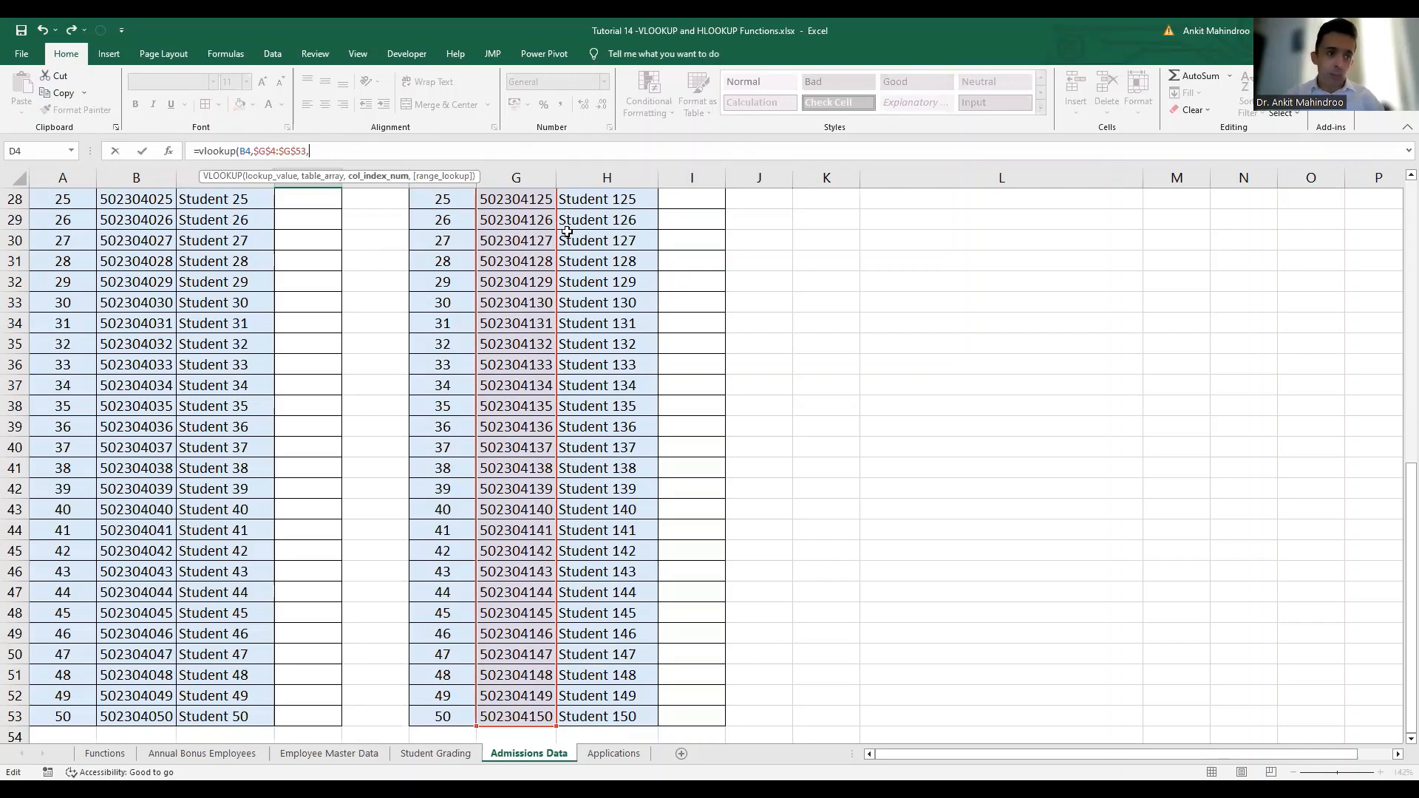
Complete the D4 VLOOKUP with column index 1 and range lookup FALSE for an exact match.
{"action": "type", "text": "1"}
{"action": "type", "text": ","}
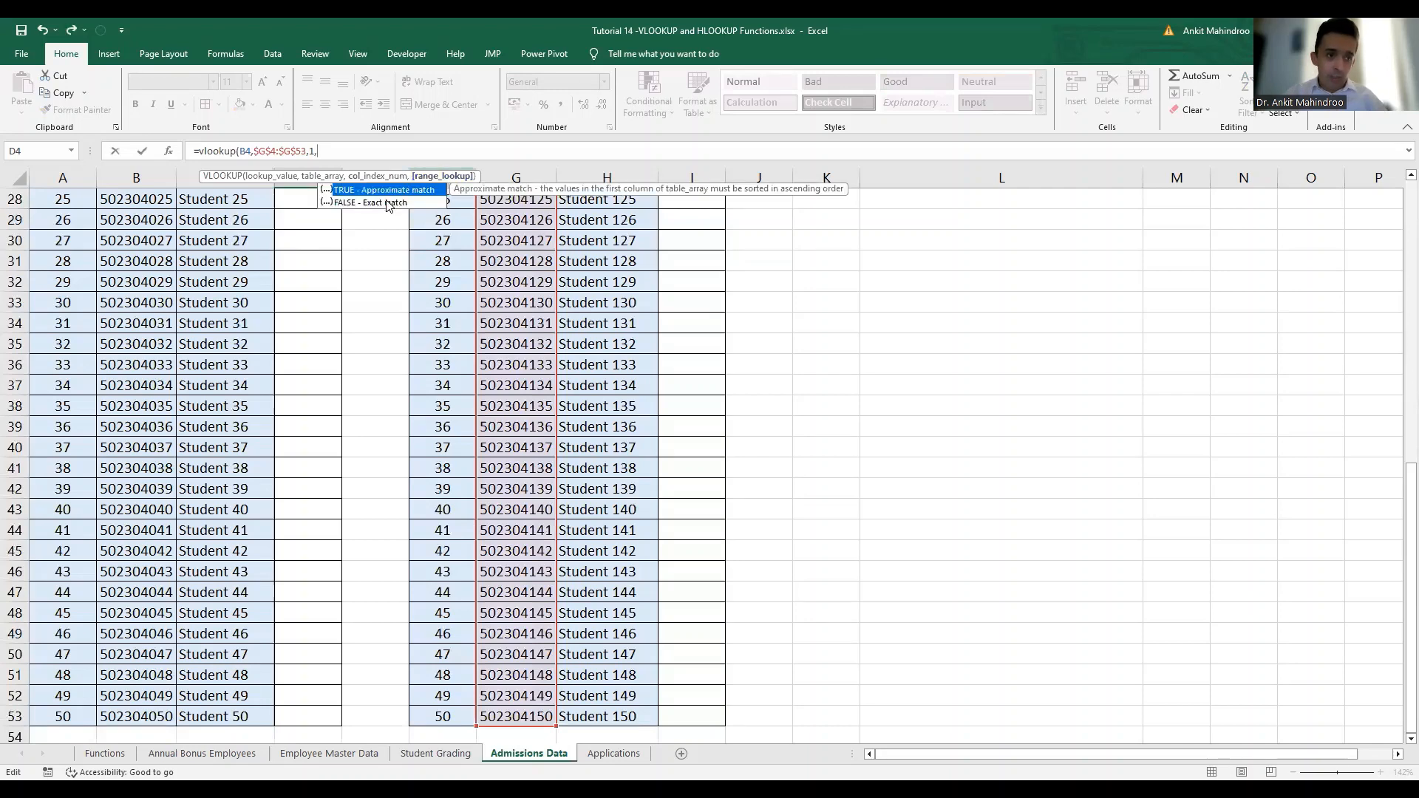
{"action": "double_click", "coordinate": [386, 203]}
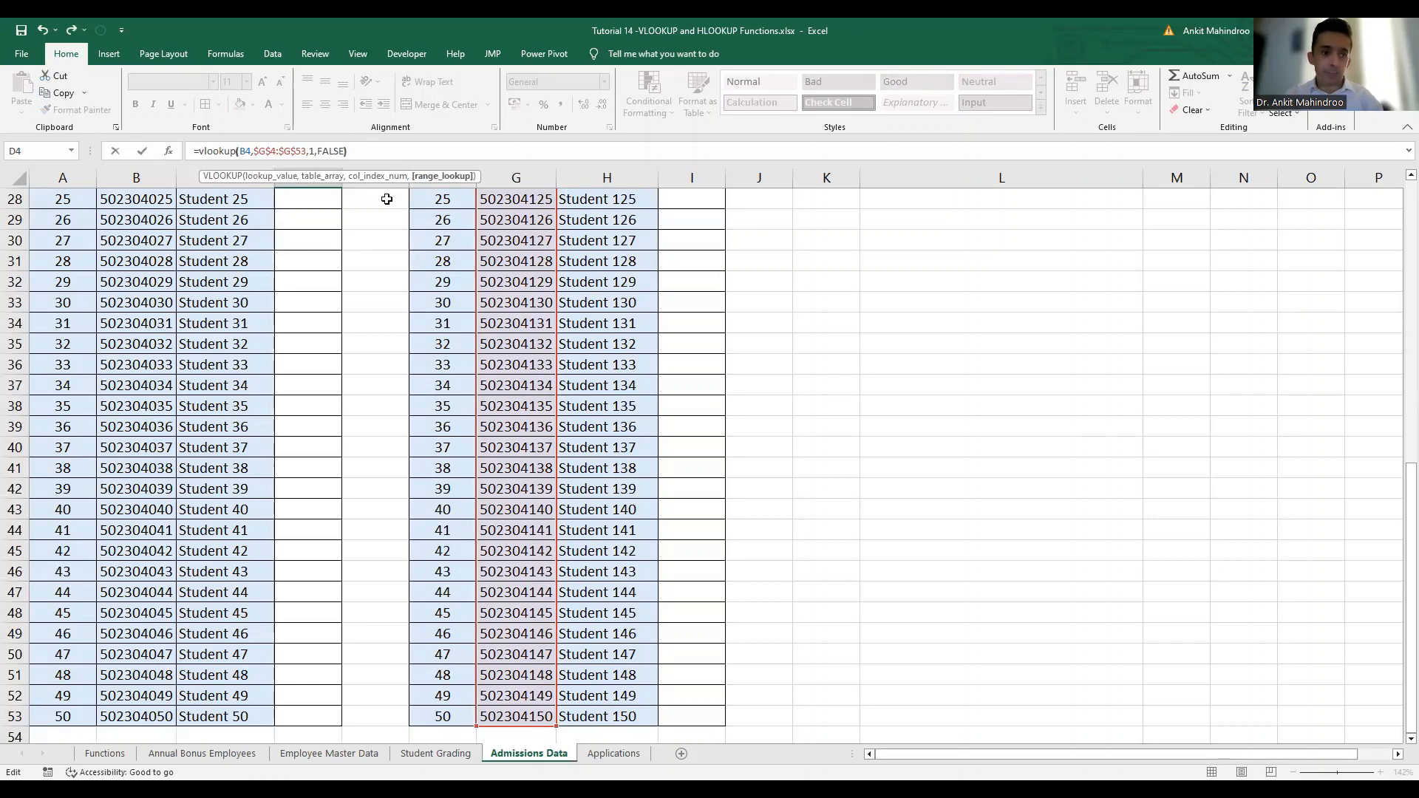
{"action": "key", "text": "Return"}
{"action": "key", "text": "Up"}
{"action": "key", "text": "Up"}
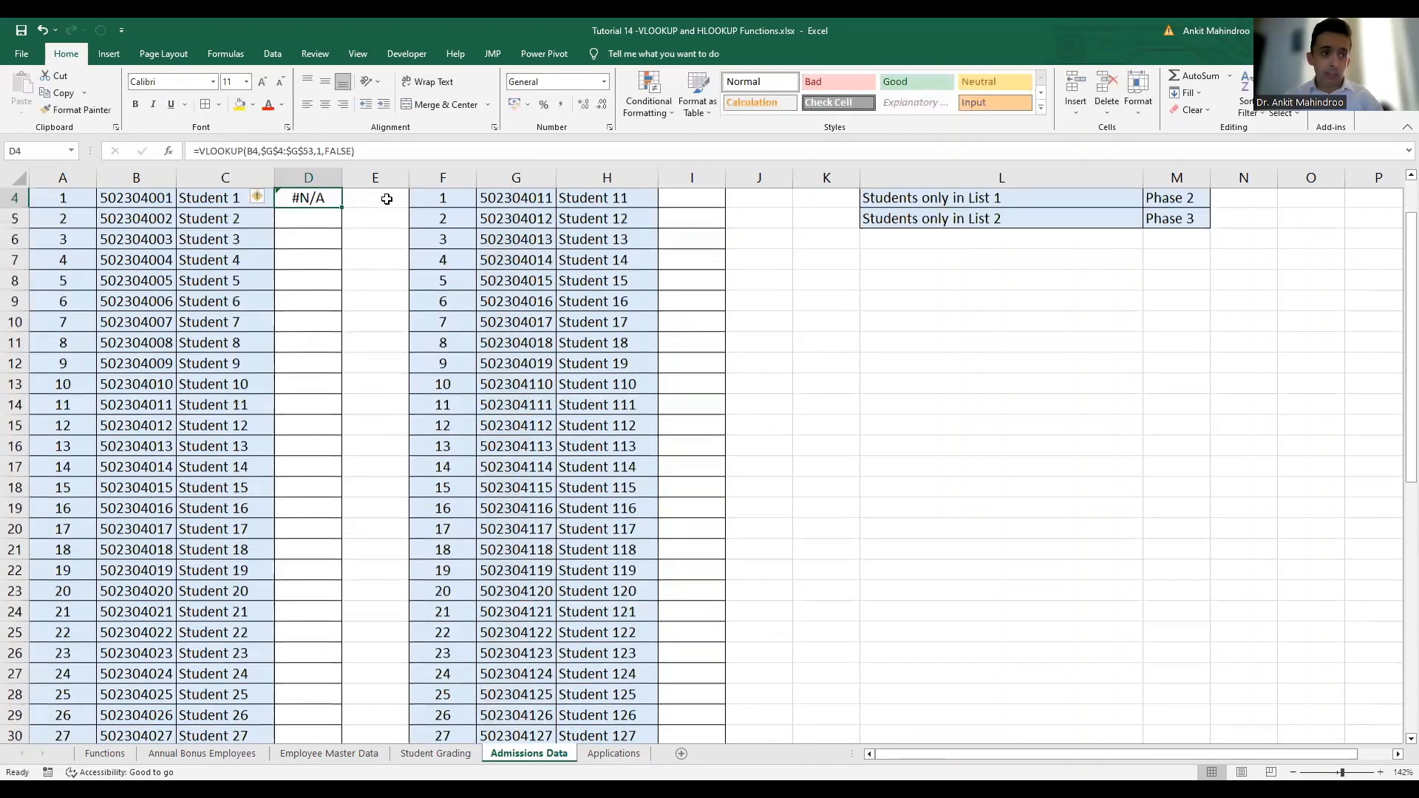
Copy the D4 formula down the List 1 Phase column to the last student row.
{"action": "key", "text": "Up"}
{"action": "key", "text": "Down"}
{"action": "key", "text": "Down"}
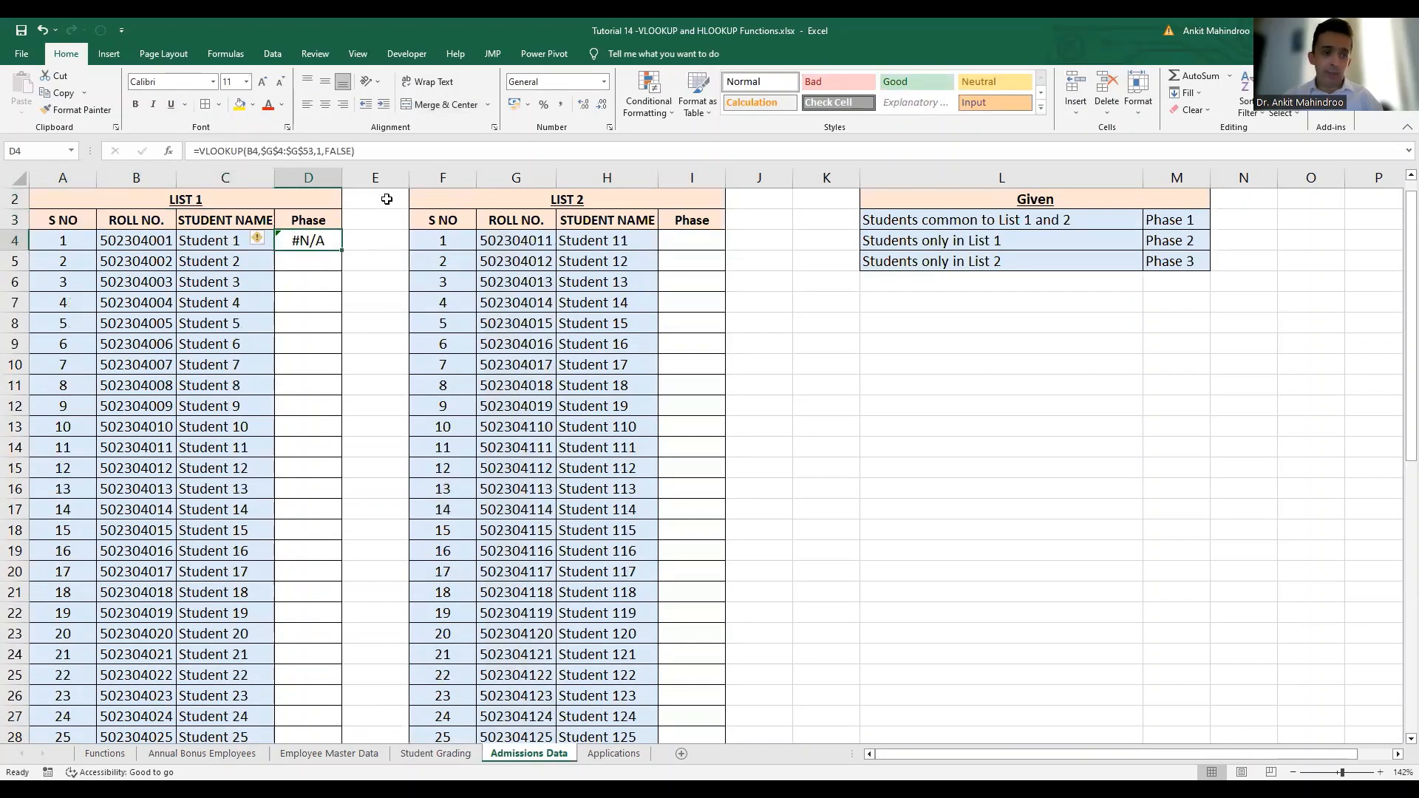
{"action": "double_click", "coordinate": [342, 249]}
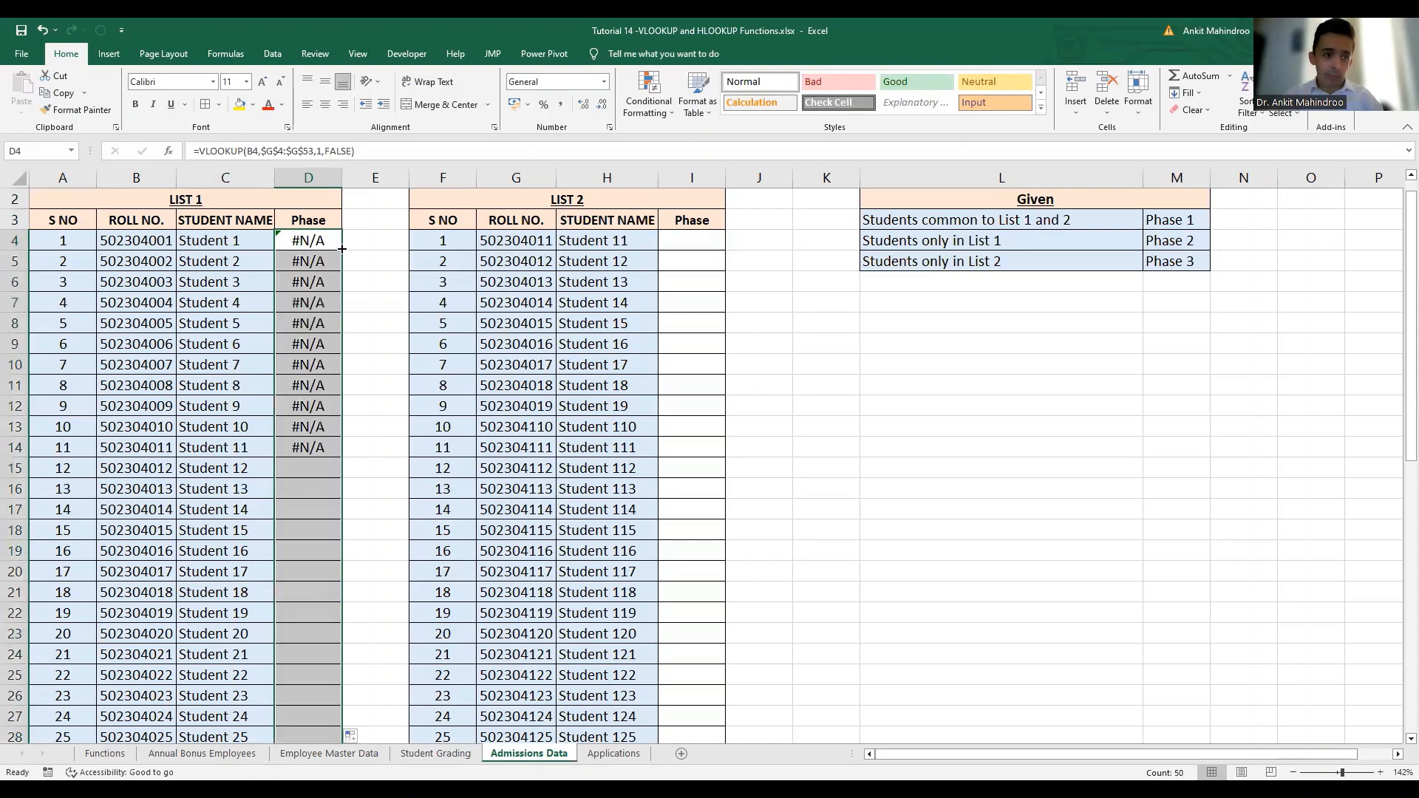
Examine the VLOOKUP results down the List 1 Phase column for roll numbers that also occur in List 2.
{"action": "left_click", "coordinate": [301, 397]}
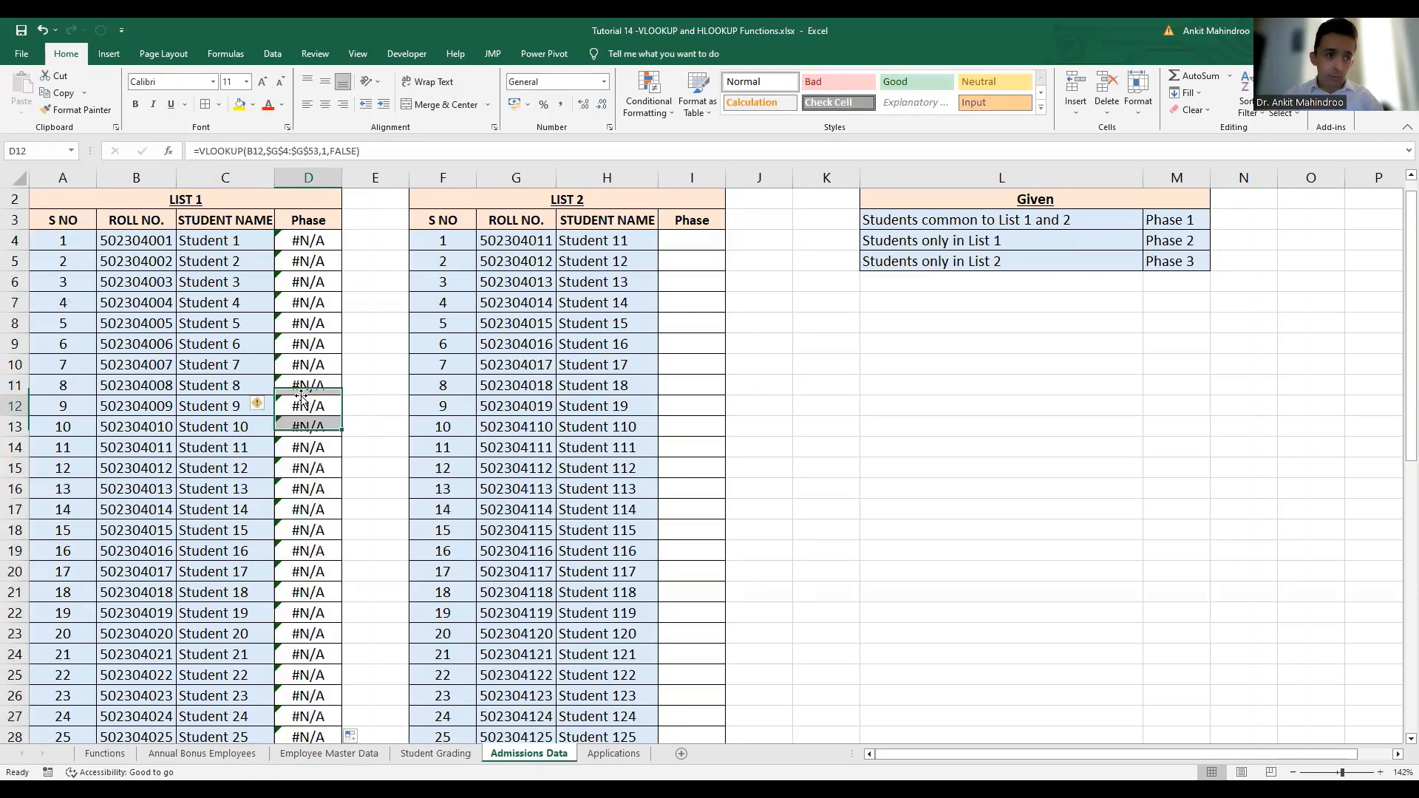
{"action": "key", "text": "Down"}
{"action": "key", "text": "Down"}
{"action": "key", "text": "Down"}
{"action": "key", "text": "Down"}
{"action": "key", "text": "Down"}
{"action": "key", "text": "Down"}
{"action": "key", "text": "Down"}
{"action": "key", "text": "Down"}
{"action": "key", "text": "Down"}
{"action": "key", "text": "Down"}
{"action": "key", "text": "Down"}
{"action": "key", "text": "Down"}
{"action": "key", "text": "Down"}
{"action": "key", "text": "Down"}
{"action": "key", "text": "Down"}
{"action": "key", "text": "Down"}
{"action": "key", "text": "Down"}
{"action": "key", "text": "Down"}
{"action": "key", "text": "Down"}
{"action": "key", "text": "Down"}
{"action": "key", "text": "Down"}
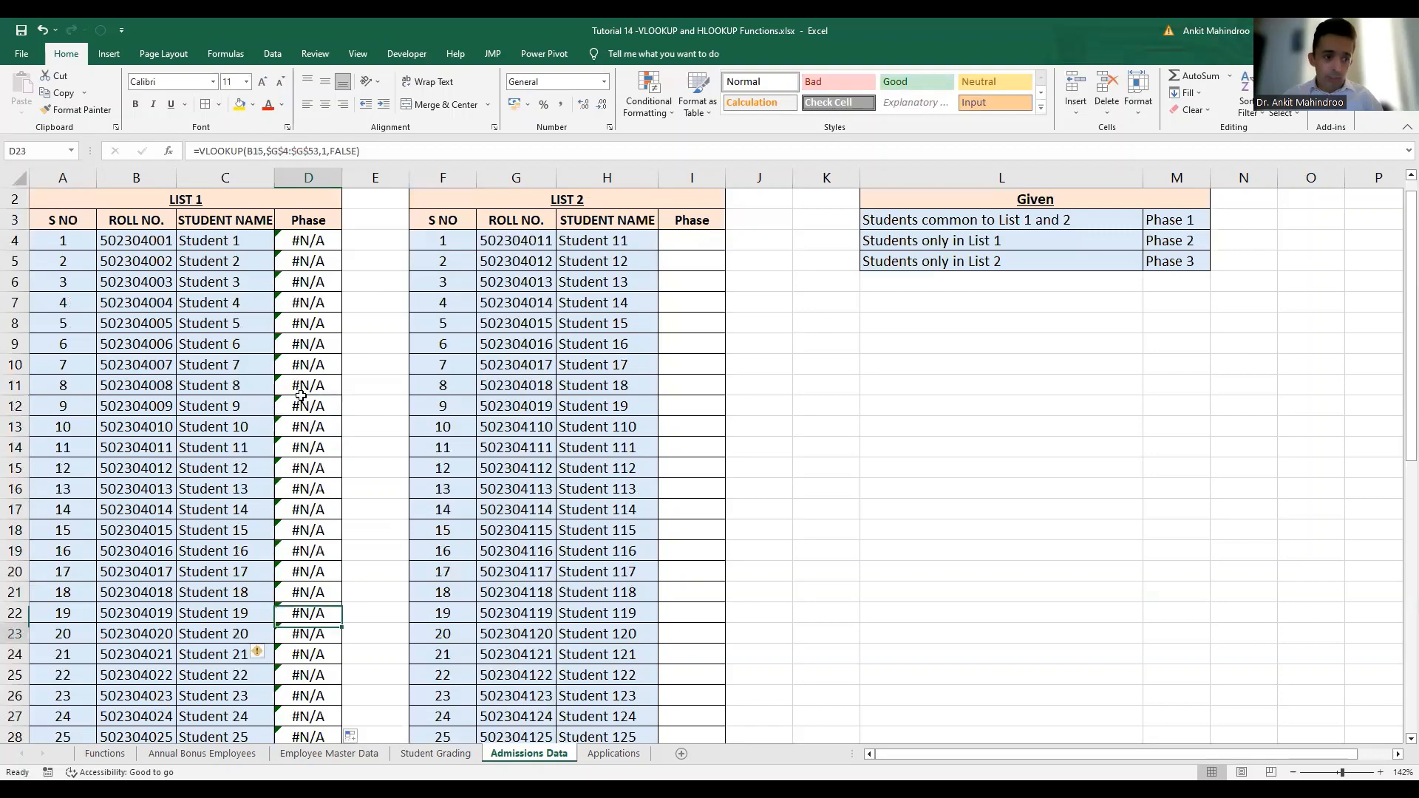
{"action": "key", "text": "Up"}
{"action": "key", "text": "Up"}
{"action": "key", "text": "Up"}
{"action": "key", "text": "Up"}
{"action": "key", "text": "Up"}
{"action": "key", "text": "Up"}
{"action": "key", "text": "Up"}
{"action": "key", "text": "Up"}
{"action": "key", "text": "Up"}
{"action": "key", "text": "Up"}
{"action": "key", "text": "Up"}
{"action": "key", "text": "Up"}
{"action": "key", "text": "Up"}
{"action": "key", "text": "Up"}
{"action": "key", "text": "Up"}
{"action": "key", "text": "Up"}
{"action": "key", "text": "Up"}
{"action": "key", "text": "Up"}
{"action": "key", "text": "Up"}
{"action": "key", "text": "Up"}
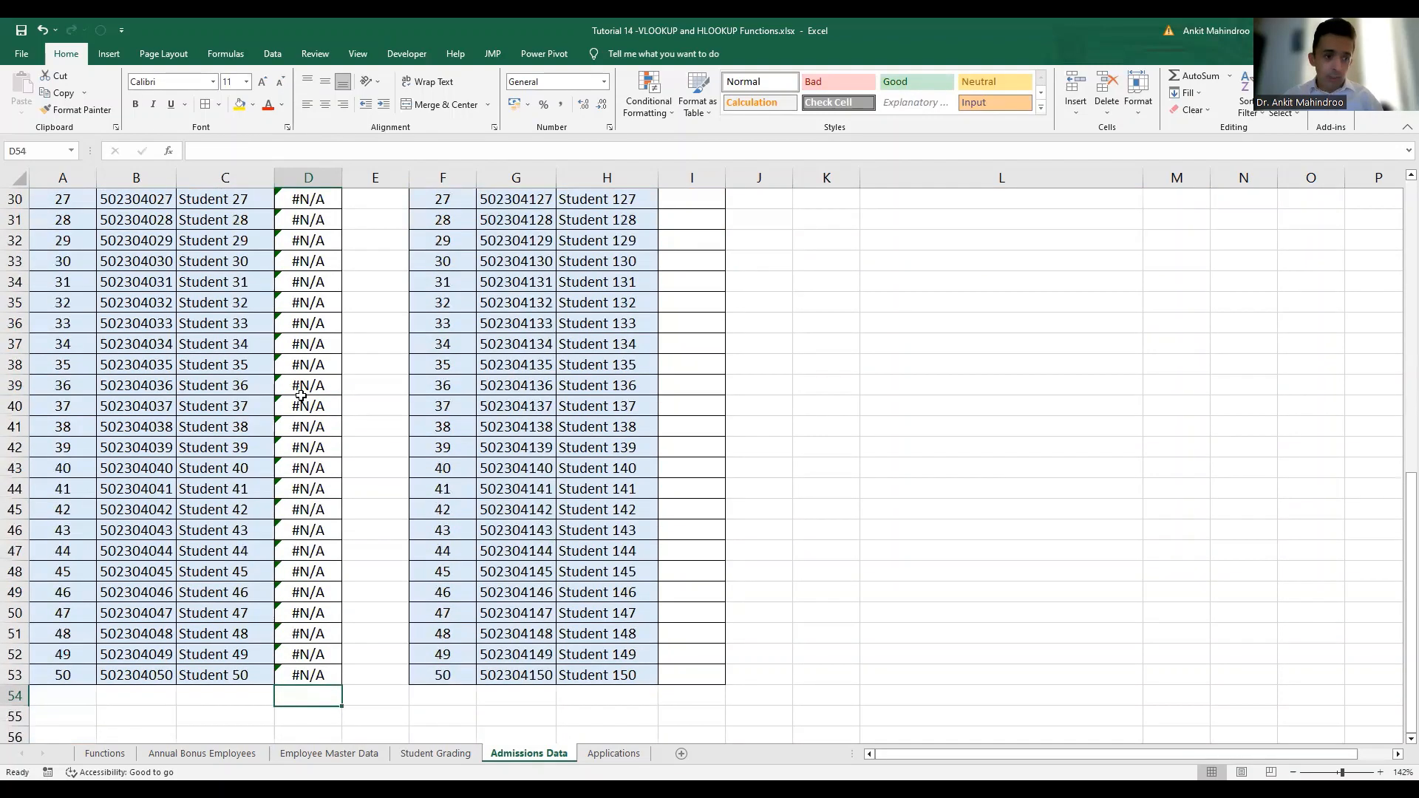
{"action": "key", "text": "Up"}
{"action": "key", "text": "Up"}
{"action": "key", "text": "Up"}
{"action": "key", "text": "Up"}
{"action": "key", "text": "Up"}
{"action": "key", "text": "Up"}
{"action": "key", "text": "Up"}
{"action": "key", "text": "Up"}
{"action": "key", "text": "Up"}
{"action": "key", "text": "Up"}
{"action": "key", "text": "Up"}
{"action": "key", "text": "Up"}
{"action": "key", "text": "Up"}
{"action": "key", "text": "Up"}
{"action": "key", "text": "Up"}
{"action": "key", "text": "Up"}
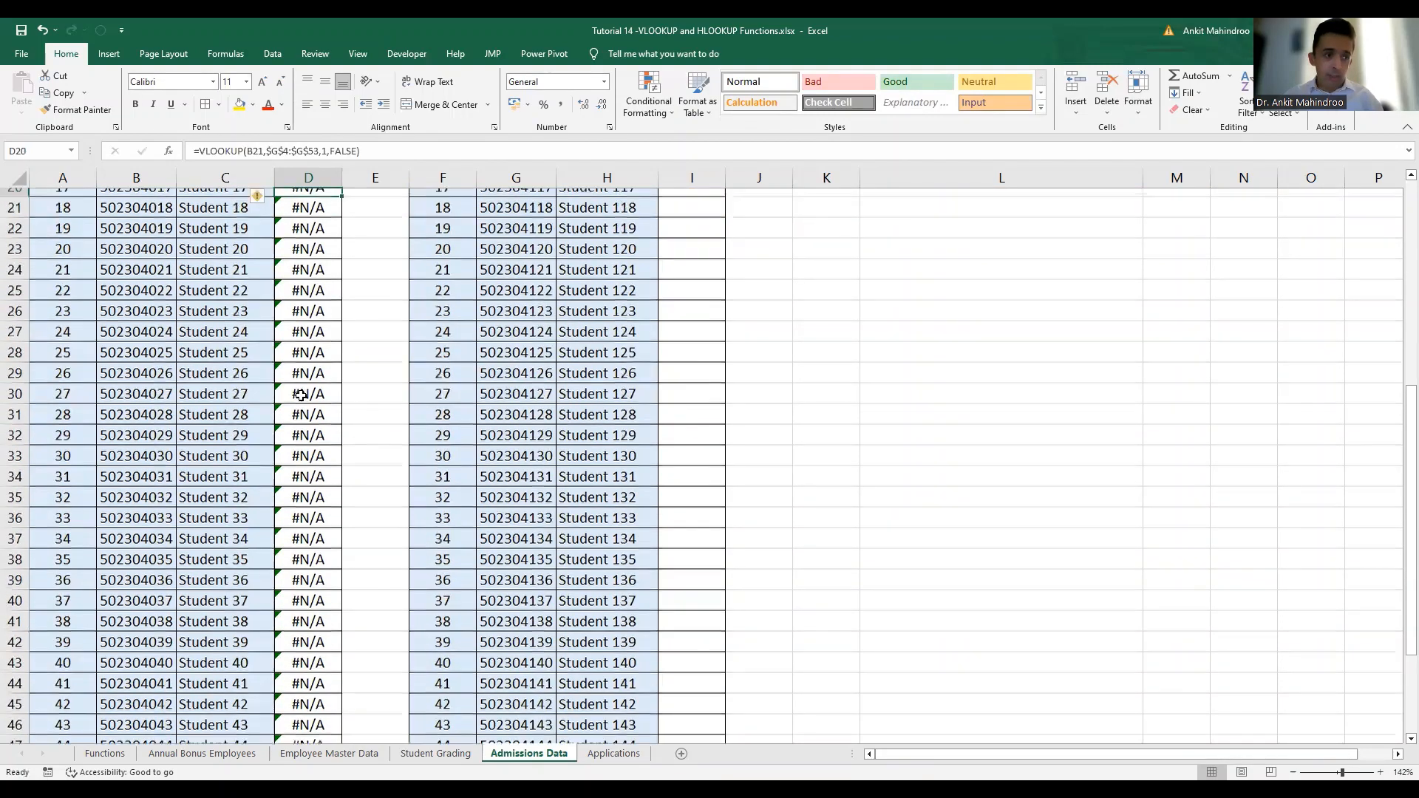
{"action": "key", "text": "Up"}
{"action": "key", "text": "Up"}
{"action": "key", "text": "Up"}
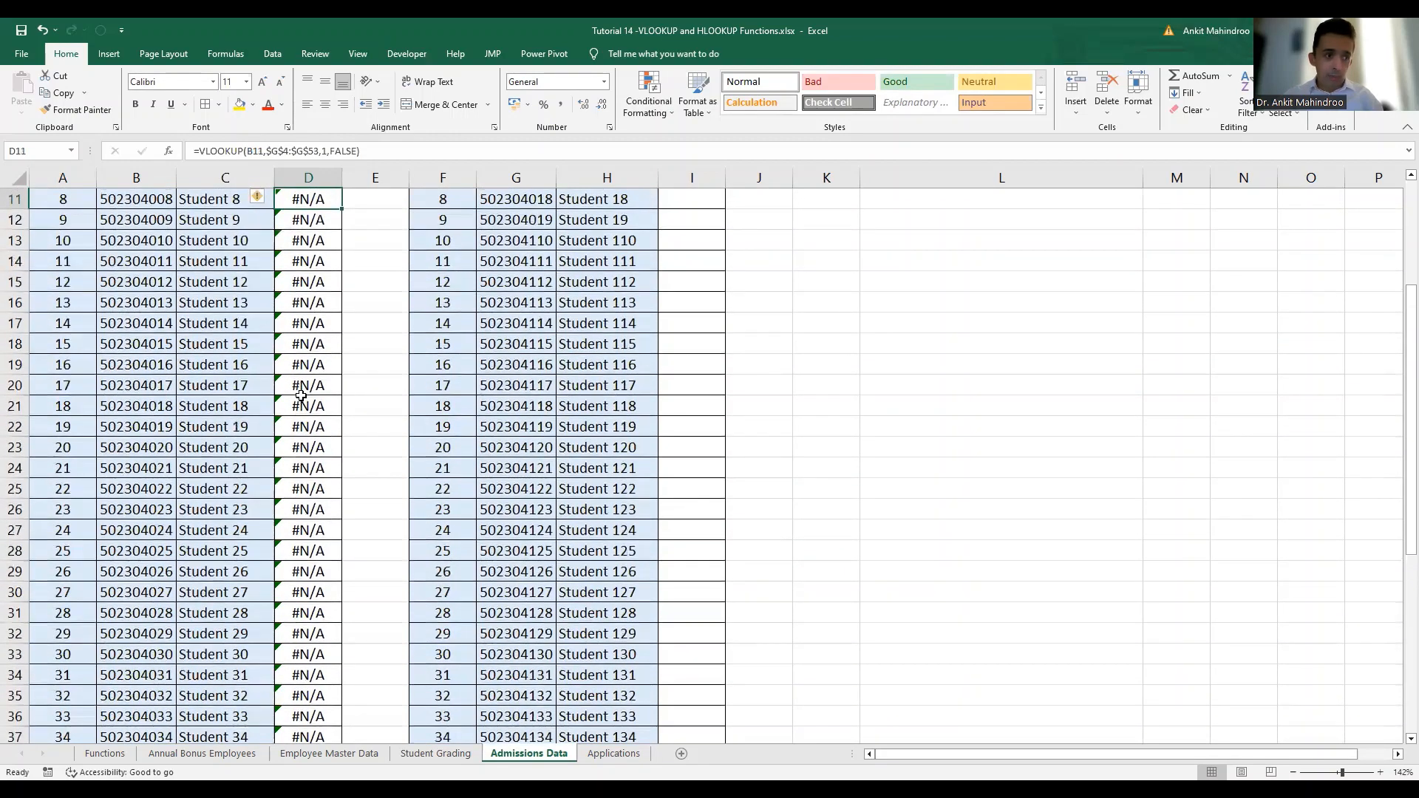
{"action": "key", "text": "Up"}
{"action": "key", "text": "Up"}
{"action": "key", "text": "Up"}
{"action": "key", "text": "Up"}
{"action": "key", "text": "Up"}
{"action": "scroll", "coordinate": [300, 395], "scroll_direction": "up", "scroll_amount": 2}
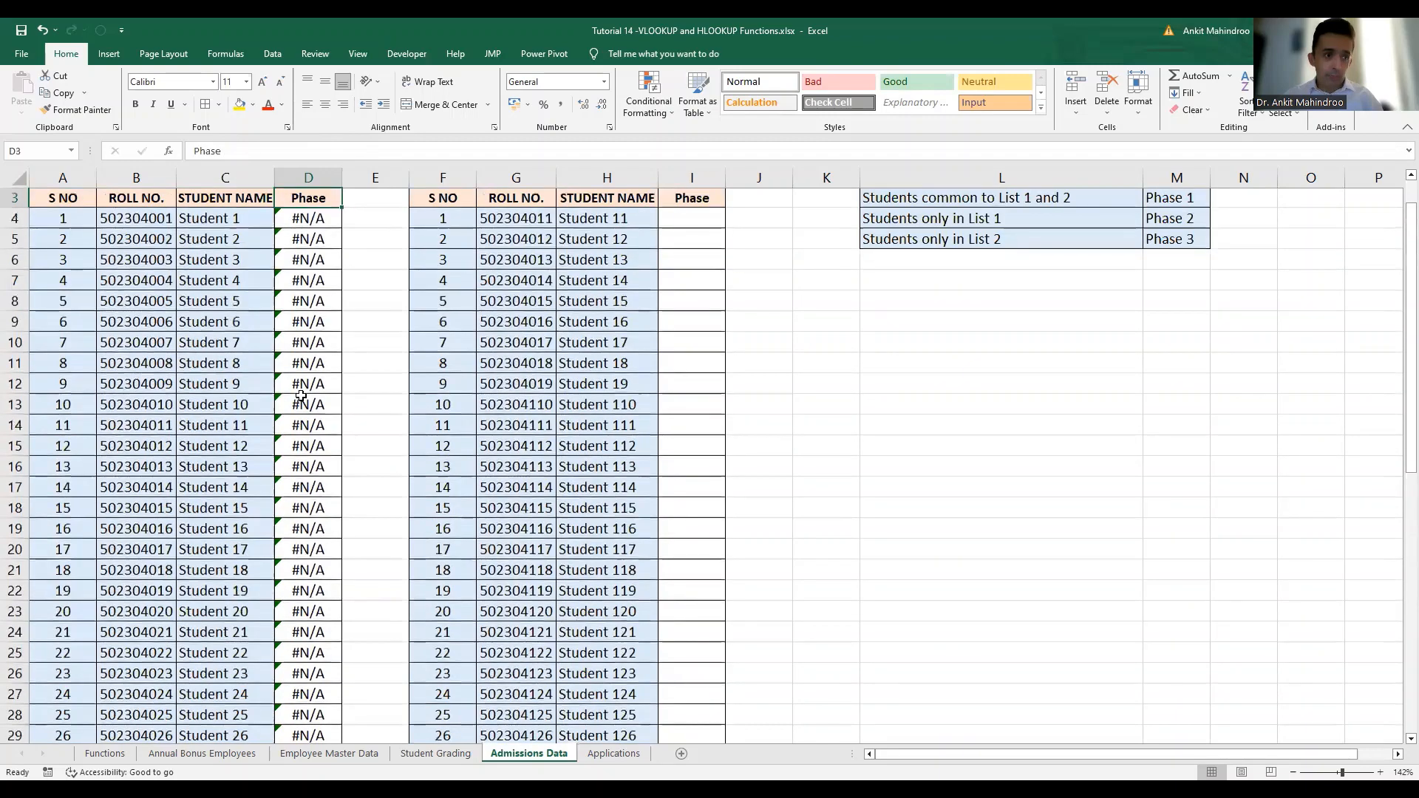
{"action": "key", "text": "Down"}
{"action": "key", "text": "Down"}
{"action": "key", "text": "Down"}
{"action": "key", "text": "Down"}
{"action": "key", "text": "Down"}
{"action": "key", "text": "Down"}
{"action": "key", "text": "Down"}
{"action": "key", "text": "Down"}
{"action": "key", "text": "Down"}
{"action": "key", "text": "Down"}
{"action": "key", "text": "Down"}
{"action": "key", "text": "Down"}
{"action": "key", "text": "Down"}
{"action": "key", "text": "Down"}
{"action": "key", "text": "Down"}
{"action": "key", "text": "Down"}
{"action": "key", "text": "Down"}
{"action": "key", "text": "Down"}
{"action": "key", "text": "Down"}
{"action": "key", "text": "Down"}
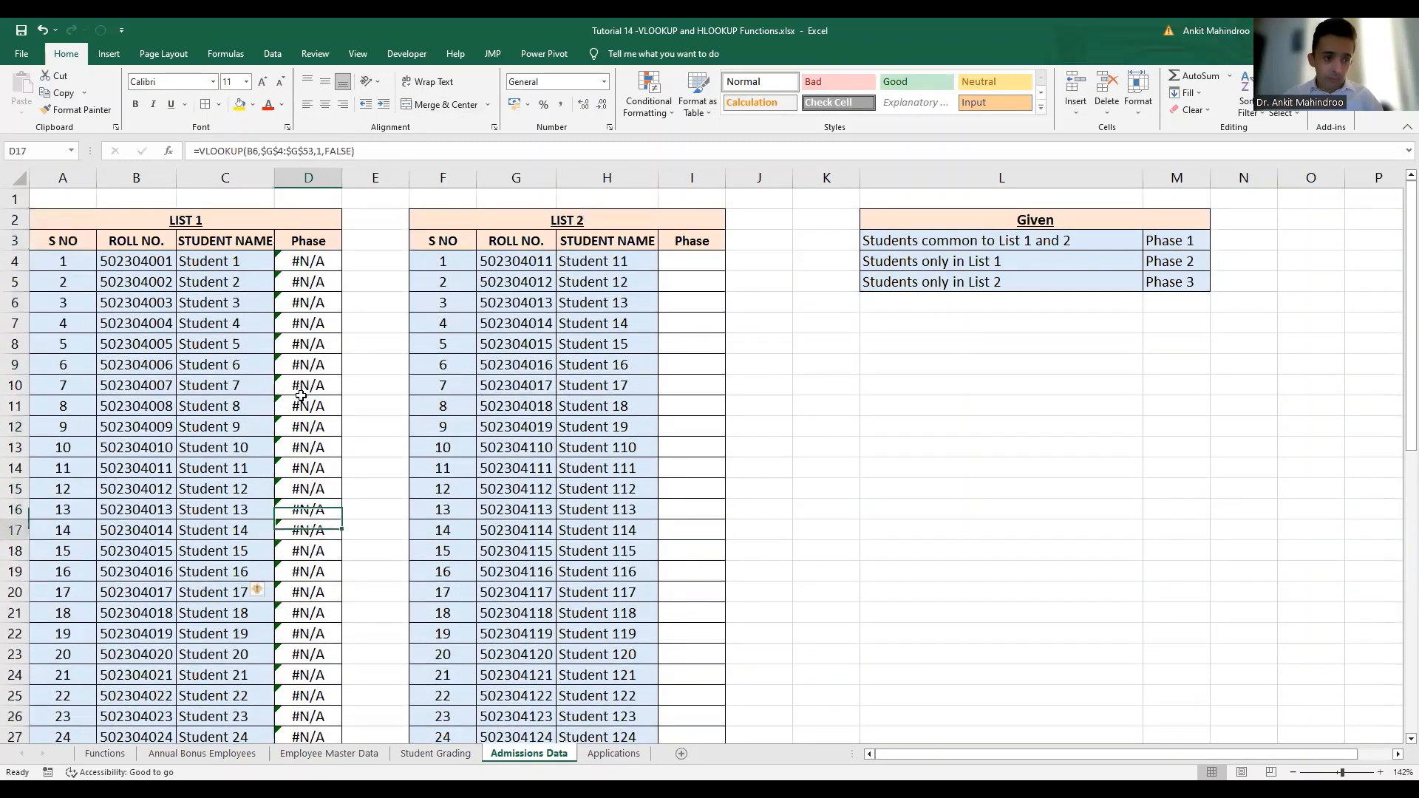
{"action": "key", "text": "Down"}
{"action": "key", "text": "Down"}
{"action": "key", "text": "Down"}
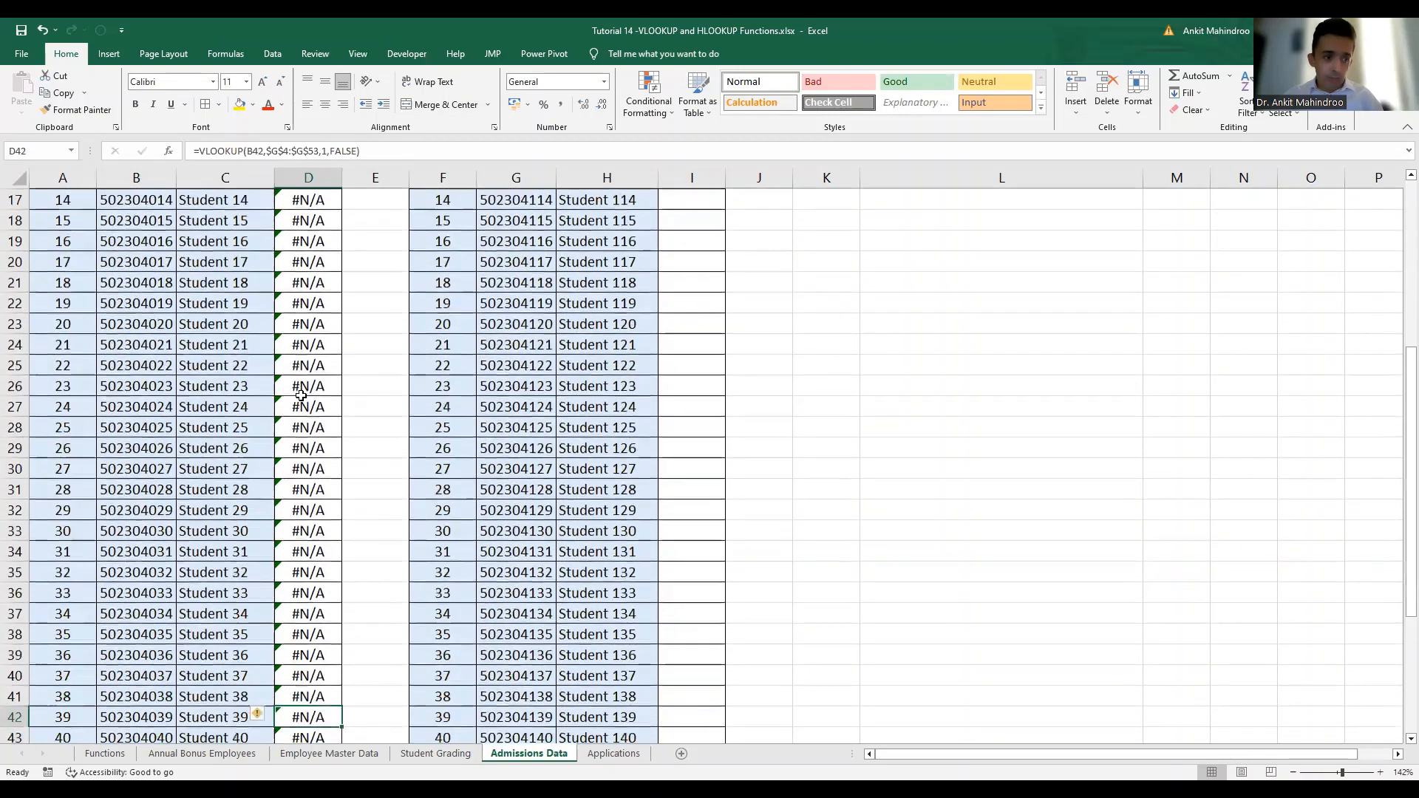
{"action": "key", "text": "Up"}
{"action": "key", "text": "Up"}
{"action": "key", "text": "Up"}
{"action": "key", "text": "Up"}
{"action": "key", "text": "Up"}
{"action": "key", "text": "Up"}
{"action": "key", "text": "Up"}
{"action": "key", "text": "Up"}
{"action": "key", "text": "Up"}
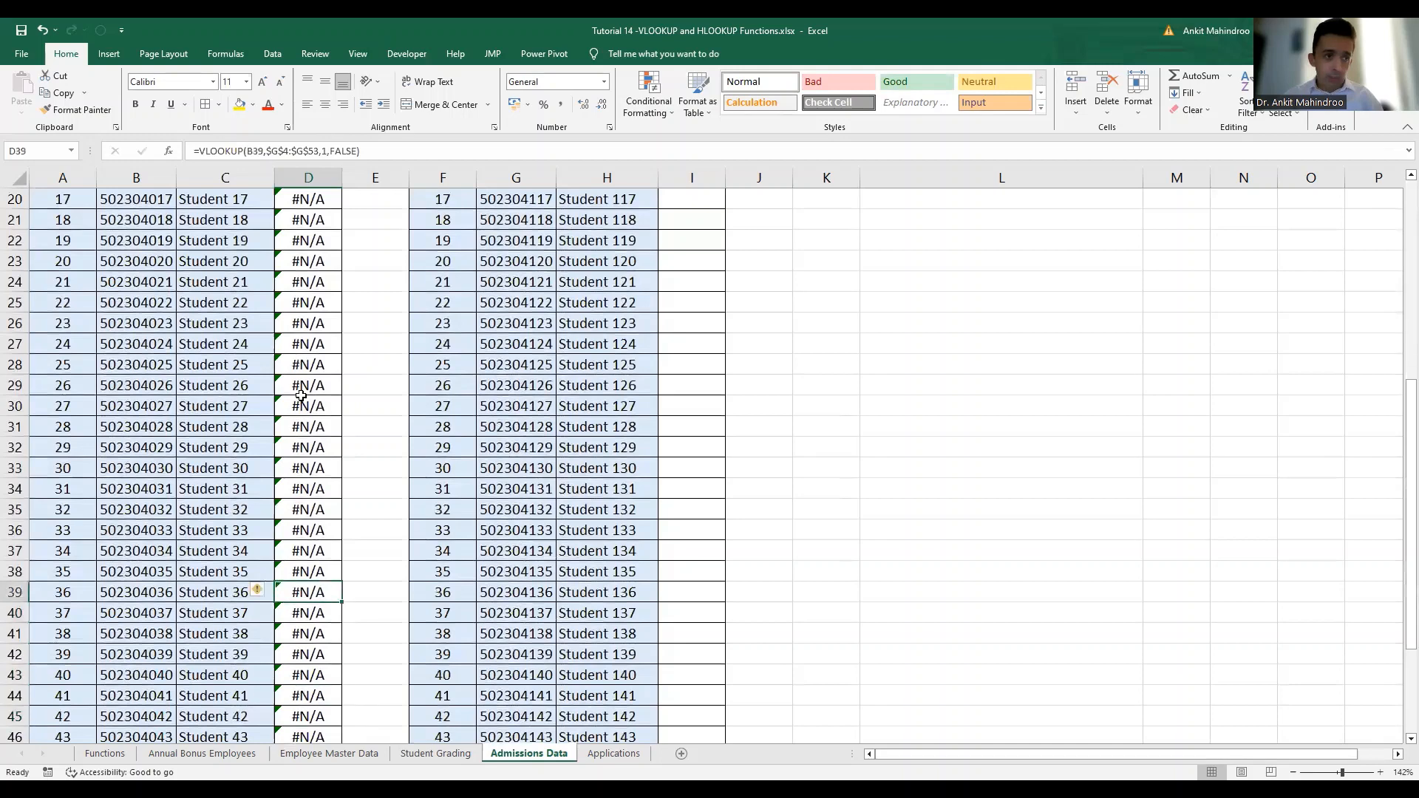
{"action": "key", "text": "Up"}
{"action": "key", "text": "Up"}
{"action": "key", "text": "Up"}
{"action": "key", "text": "Up"}
{"action": "key", "text": "Up"}
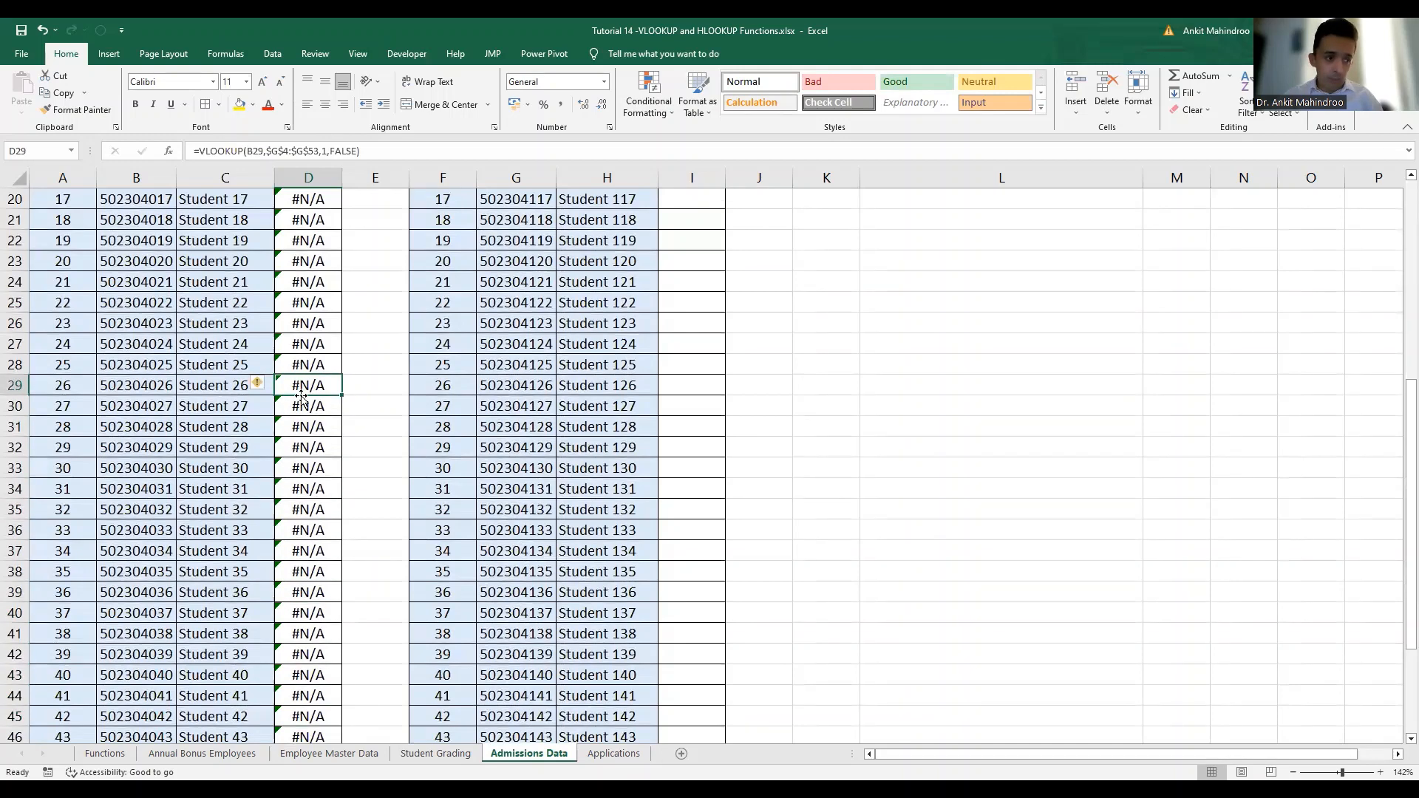
{"action": "key", "text": "Down"}
{"action": "key", "text": "Down"}
{"action": "key", "text": "Down"}
{"action": "key", "text": "Down"}
{"action": "key", "text": "Down"}
{"action": "key", "text": "Down"}
{"action": "key", "text": "Down"}
{"action": "key", "text": "Down"}
{"action": "key", "text": "Down"}
{"action": "key", "text": "Down"}
{"action": "key", "text": "Down"}
{"action": "key", "text": "Down"}
{"action": "key", "text": "Down"}
{"action": "key", "text": "Down"}
{"action": "key", "text": "Down"}
{"action": "key", "text": "Down"}
{"action": "key", "text": "Down"}
{"action": "key", "text": "Down"}
{"action": "key", "text": "Down"}
{"action": "key", "text": "Down"}
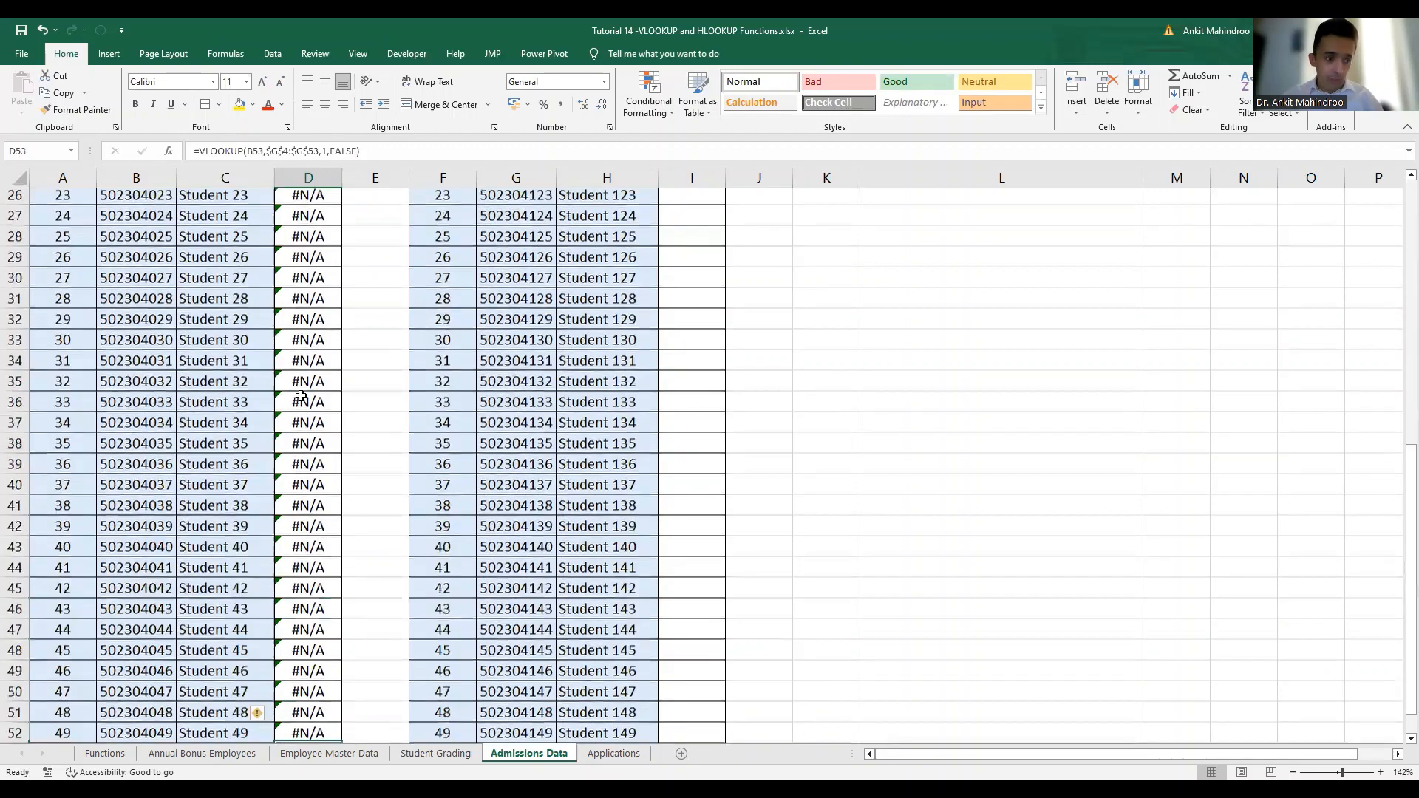
Review the VLOOKUP results in the List 1 Phase column from the last student row back up to D4.
{"action": "key", "text": "Up"}
{"action": "key", "text": "Up"}
{"action": "key", "text": "Up"}
{"action": "key", "text": "Up"}
{"action": "key", "text": "Up"}
{"action": "key", "text": "Up"}
{"action": "key", "text": "Up"}
{"action": "key", "text": "Up"}
{"action": "key", "text": "Up"}
{"action": "key", "text": "Up"}
{"action": "key", "text": "Up"}
{"action": "key", "text": "Up"}
{"action": "key", "text": "Up"}
{"action": "key", "text": "Up"}
{"action": "key", "text": "Up"}
{"action": "key", "text": "Up"}
{"action": "key", "text": "Up"}
{"action": "key", "text": "Up"}
{"action": "key", "text": "Up"}
{"action": "key", "text": "Up"}
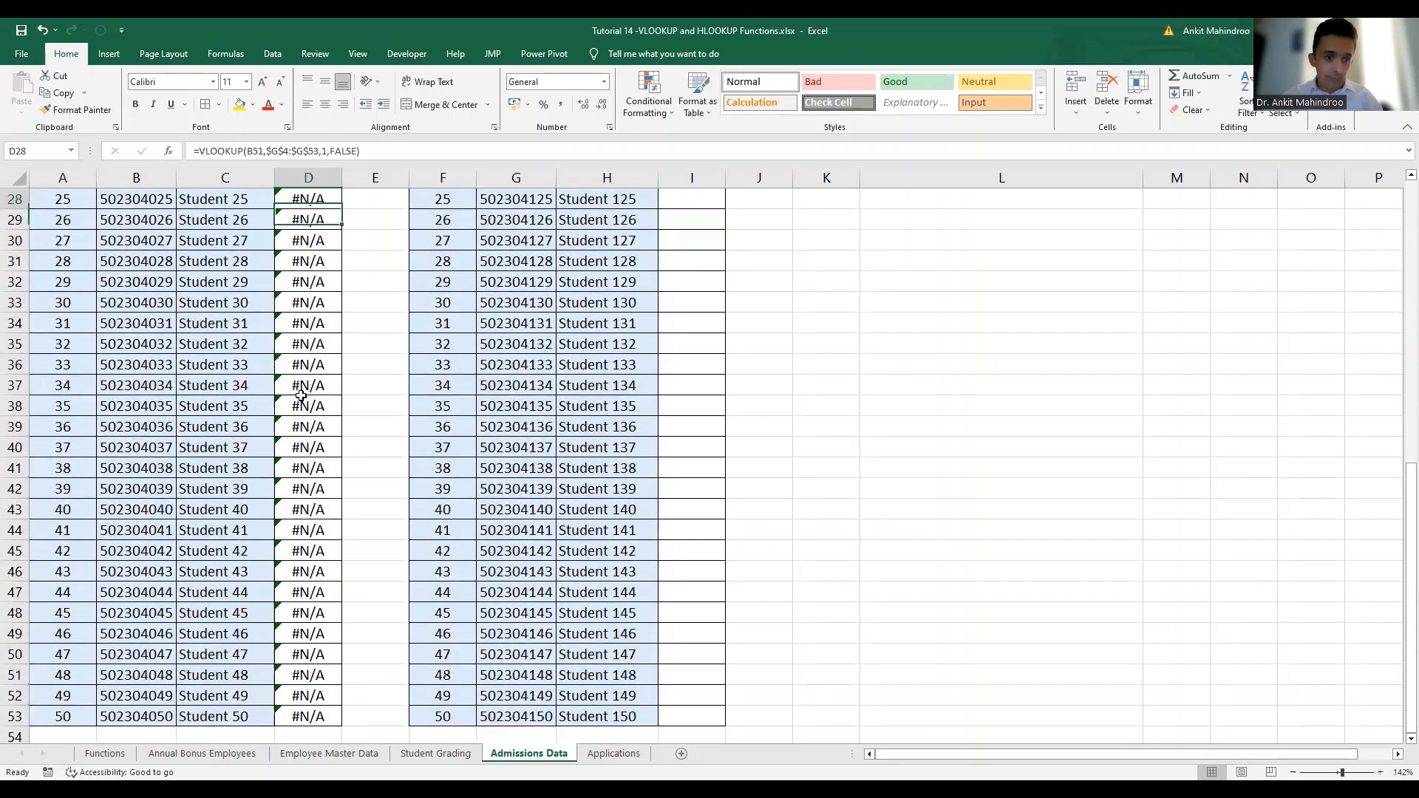
{"action": "key", "text": "Up"}
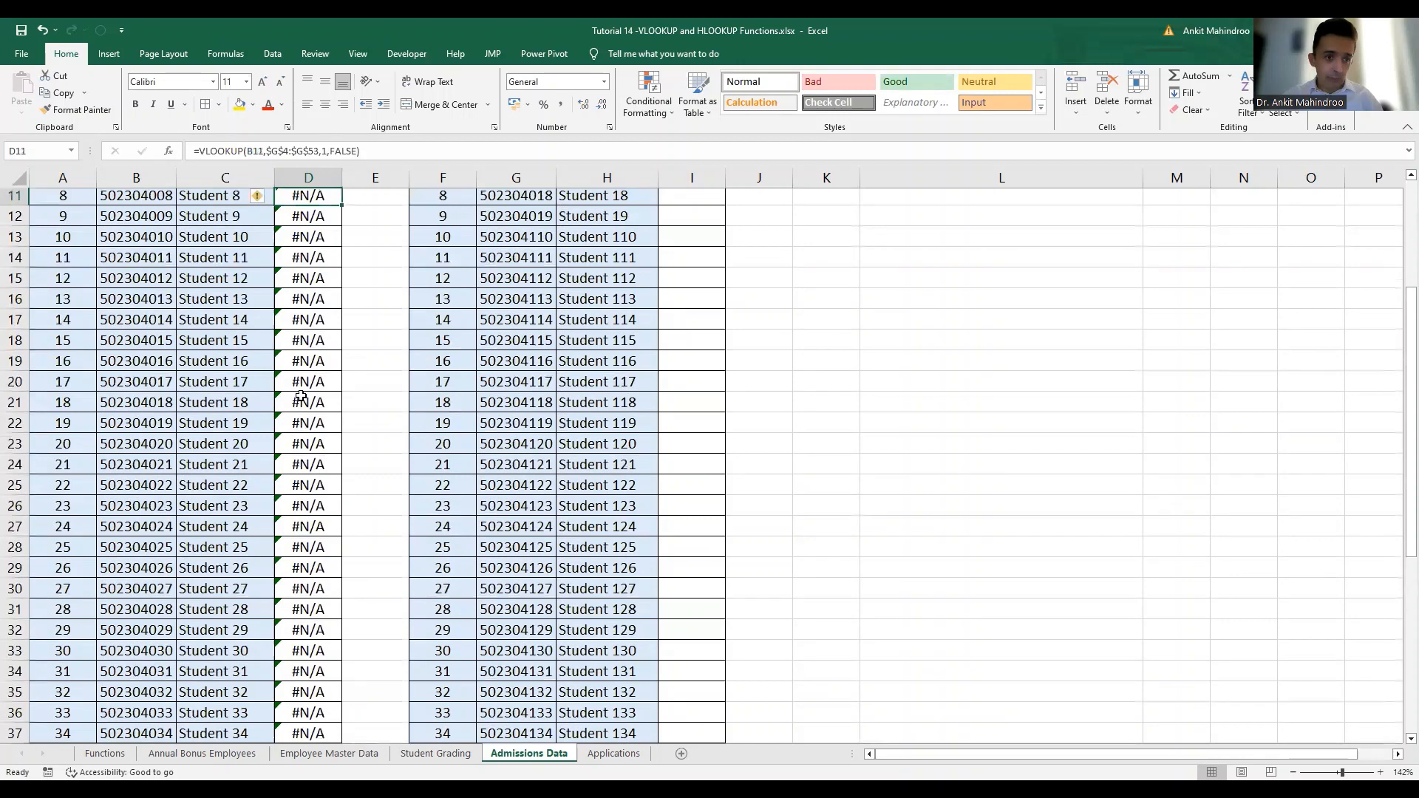
{"action": "key", "text": "Up"}
{"action": "key", "text": "Up"}
{"action": "key", "text": "Up"}
{"action": "key", "text": "Up"}
{"action": "key", "text": "Up"}
{"action": "key", "text": "Up"}
{"action": "key", "text": "Up"}
{"action": "key", "text": "Up"}
{"action": "key", "text": "Up"}
{"action": "key", "text": "Up"}
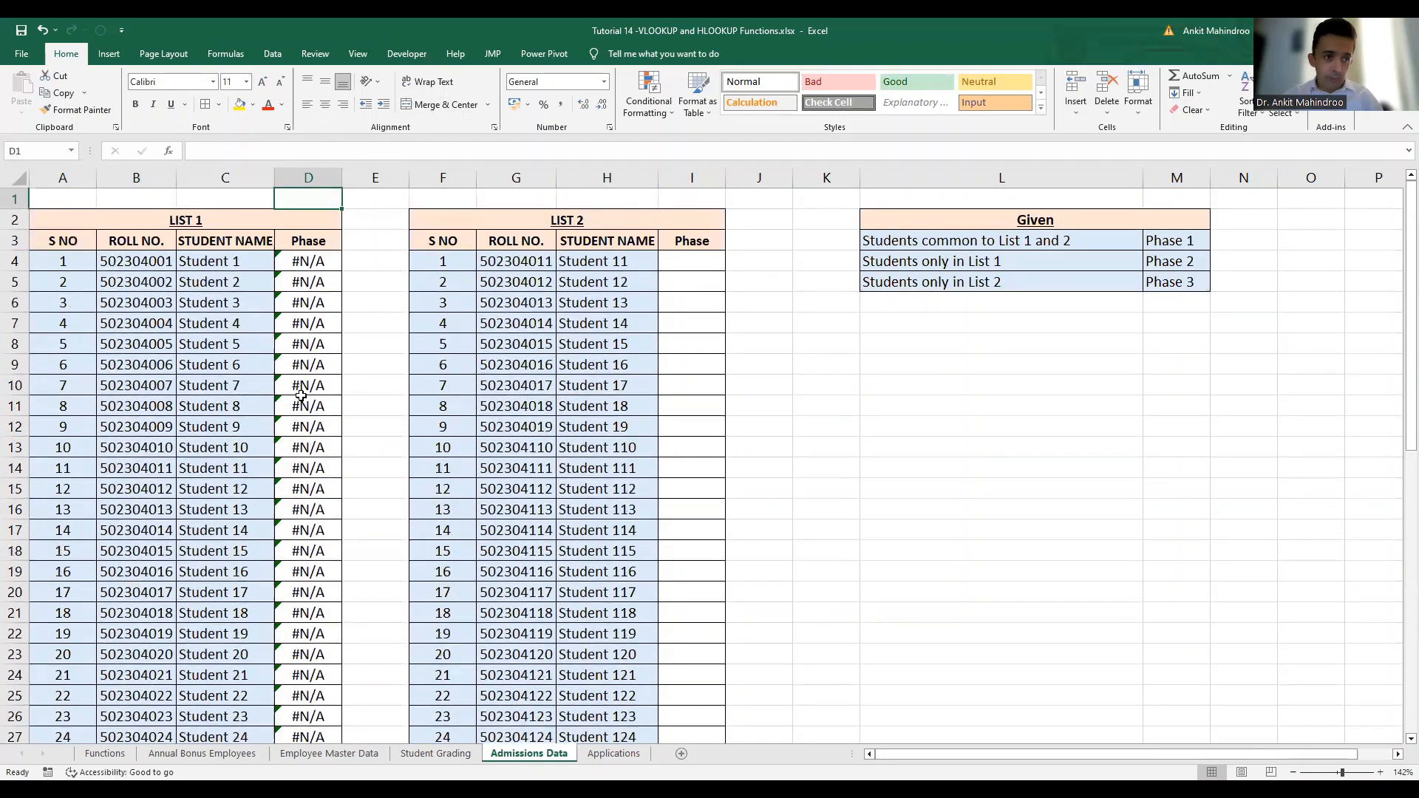
{"action": "key", "text": "Down"}
{"action": "key", "text": "Down"}
{"action": "key", "text": "Down"}
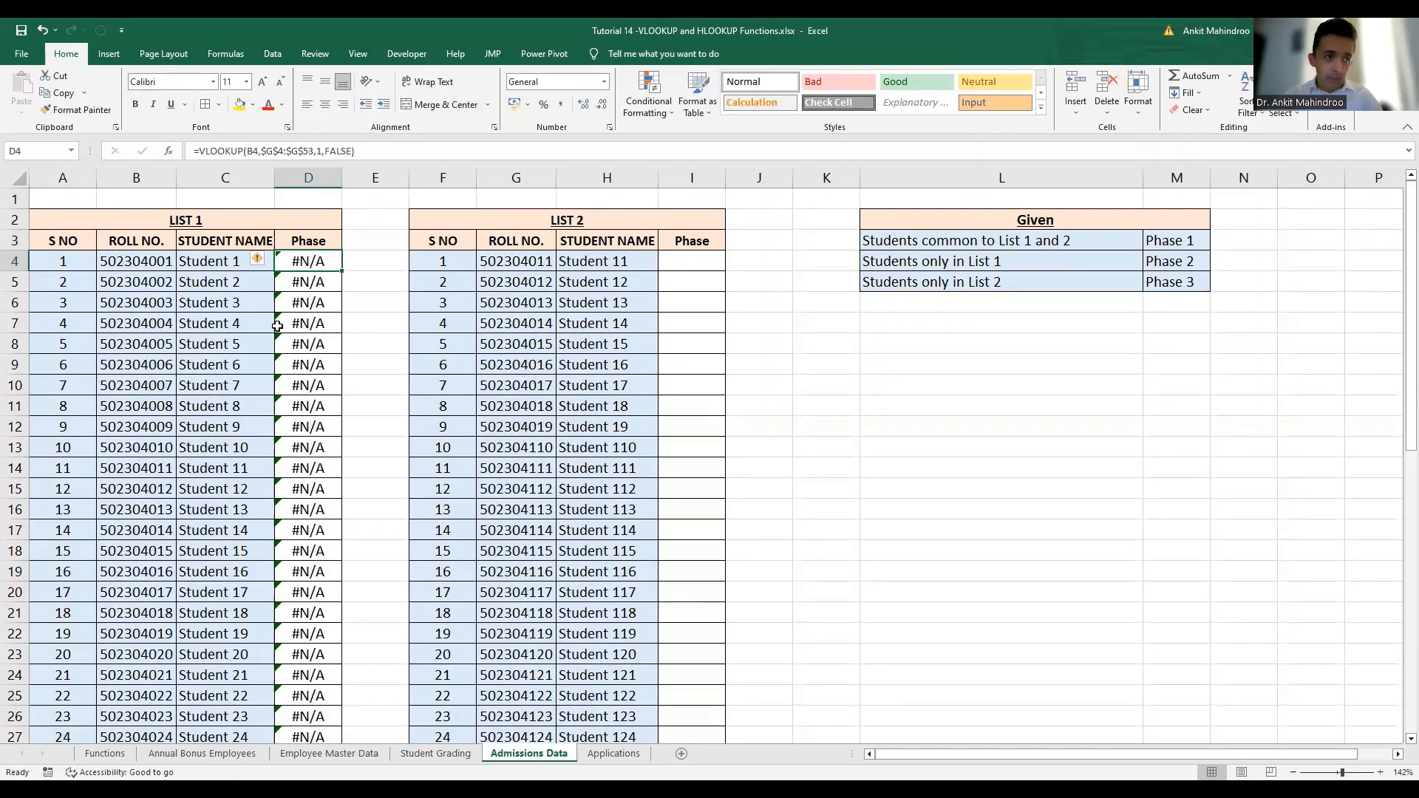
Check the Phase formulas and results in the first two dozen List 1 rows against the List 2 roll numbers.
{"action": "key", "text": "Down"}
{"action": "key", "text": "Down"}
{"action": "key", "text": "Down"}
{"action": "key", "text": "Down"}
{"action": "key", "text": "Down"}
{"action": "key", "text": "Down"}
{"action": "key", "text": "Down"}
{"action": "key", "text": "Down"}
{"action": "key", "text": "Down"}
{"action": "key", "text": "Down"}
{"action": "key", "text": "Down"}
{"action": "key", "text": "Down"}
{"action": "key", "text": "Down"}
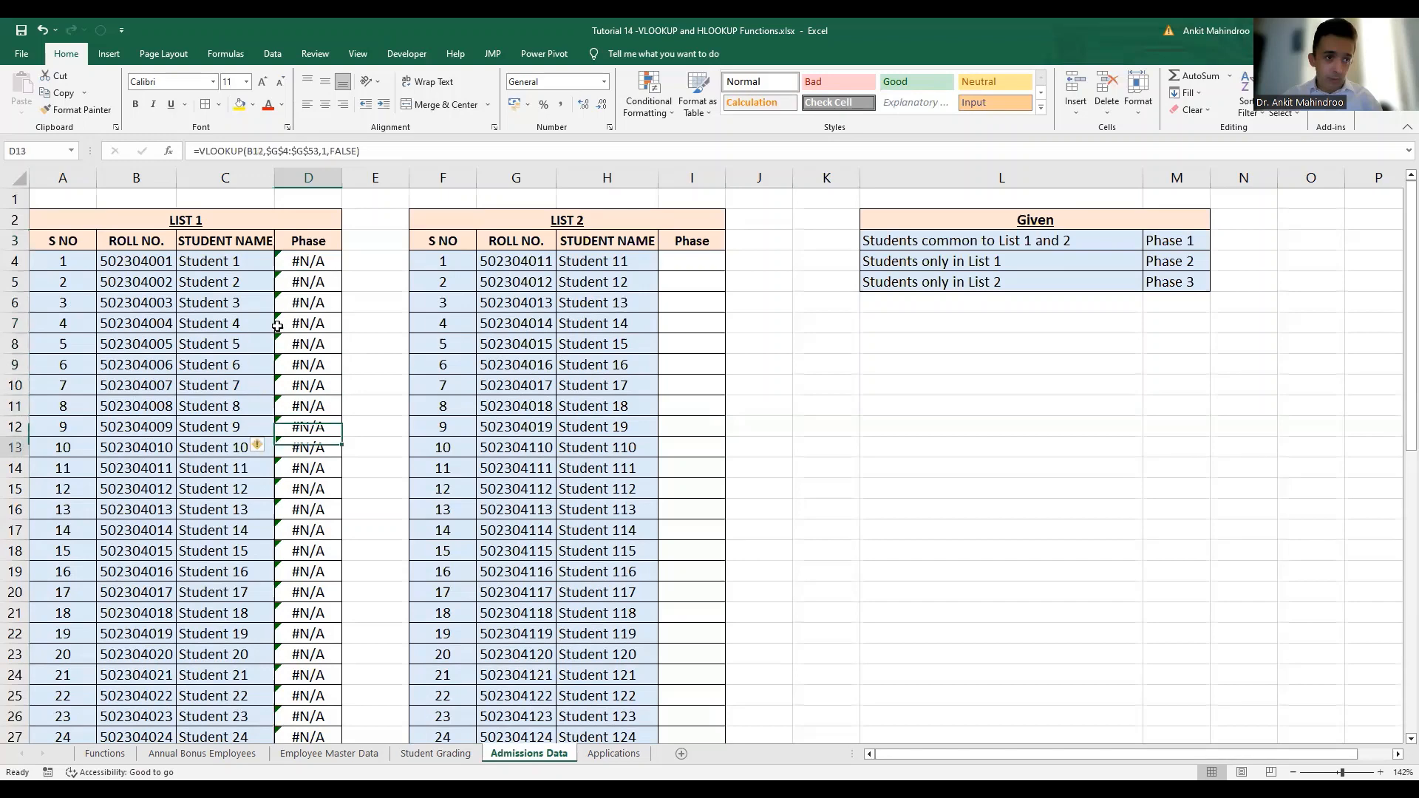
{"action": "key", "text": "Down"}
{"action": "key", "text": "Down"}
{"action": "key", "text": "Down"}
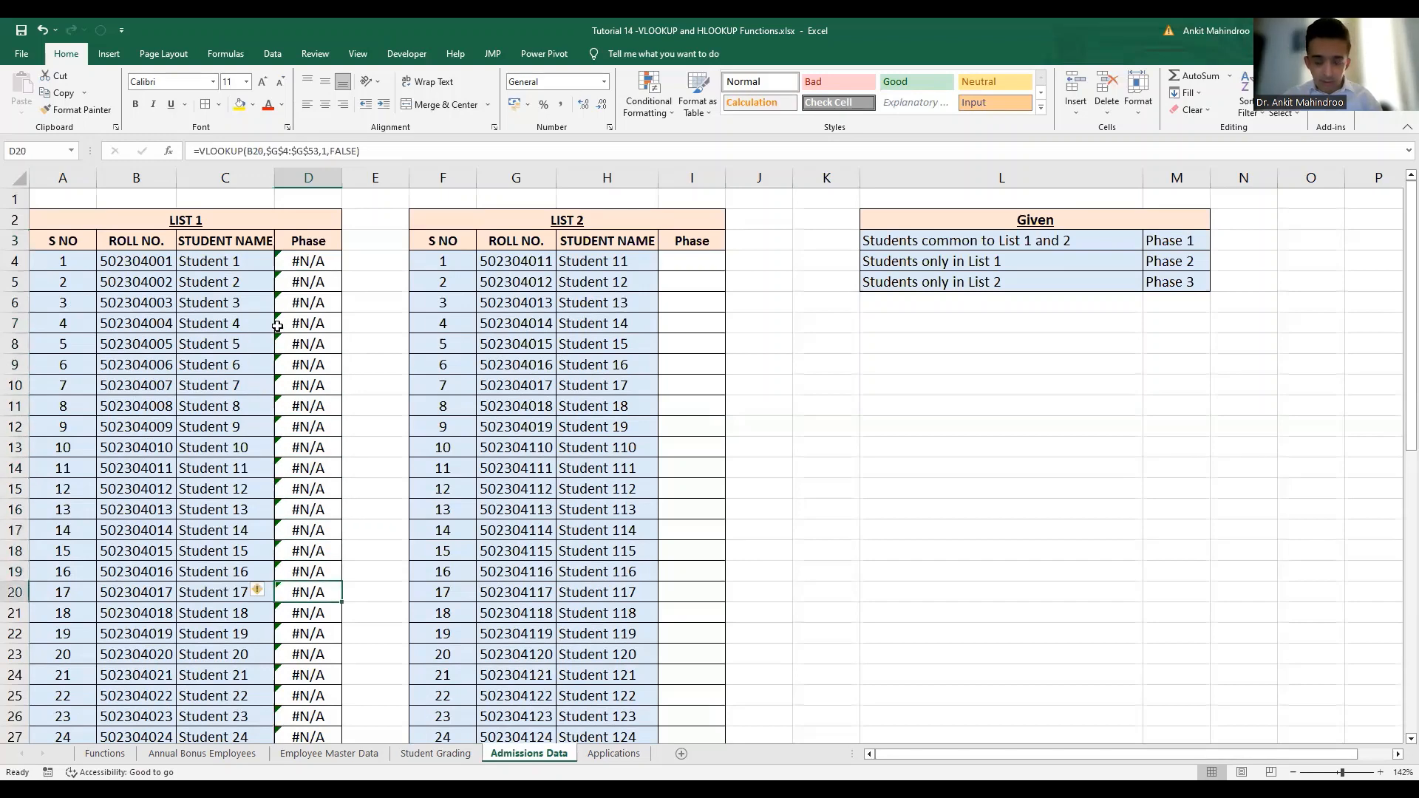
{"action": "key", "text": "Down"}
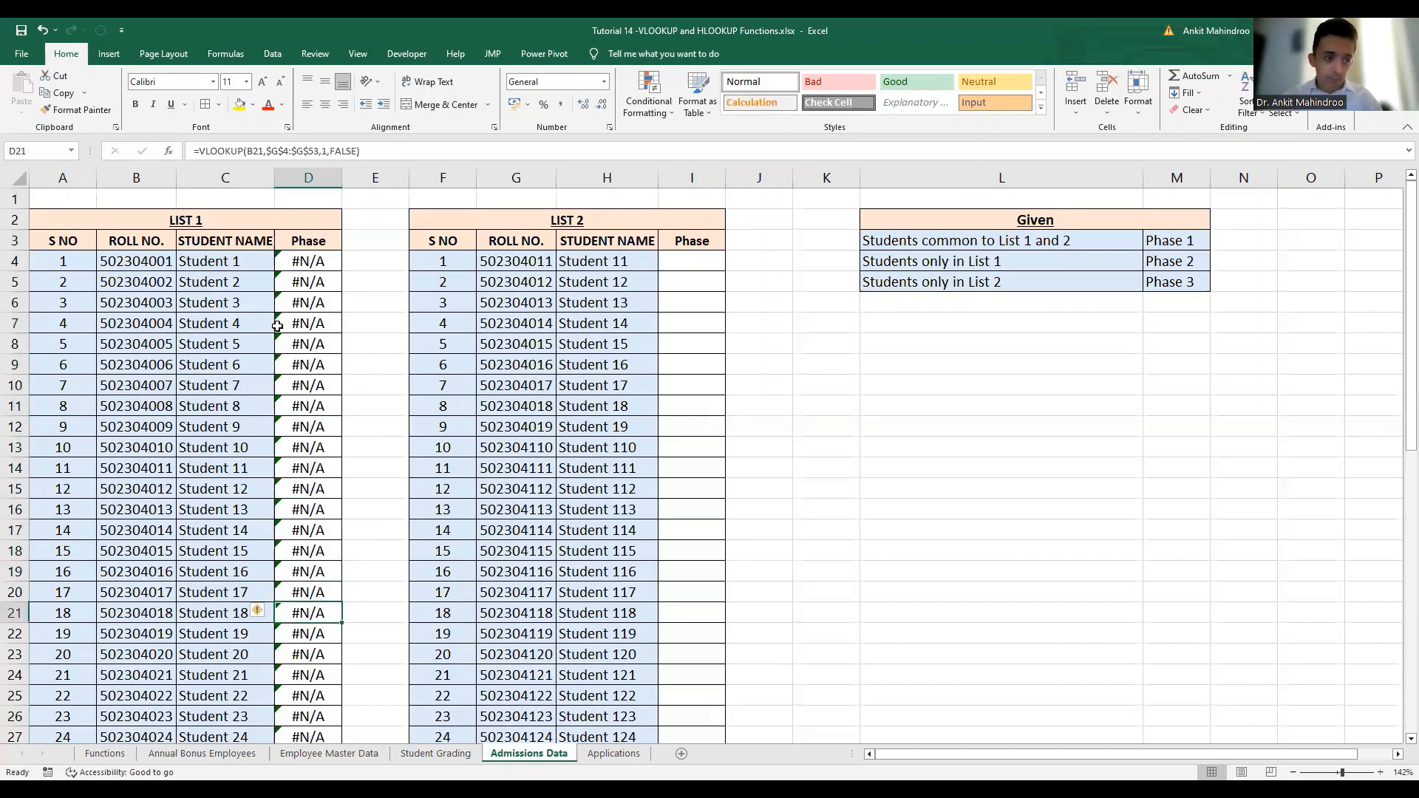
{"action": "key", "text": "Down"}
{"action": "key", "text": "Down"}
{"action": "key", "text": "Down"}
{"action": "key", "text": "Down"}
{"action": "key", "text": "Down"}
{"action": "key", "text": "Down"}
{"action": "key", "text": "Down"}
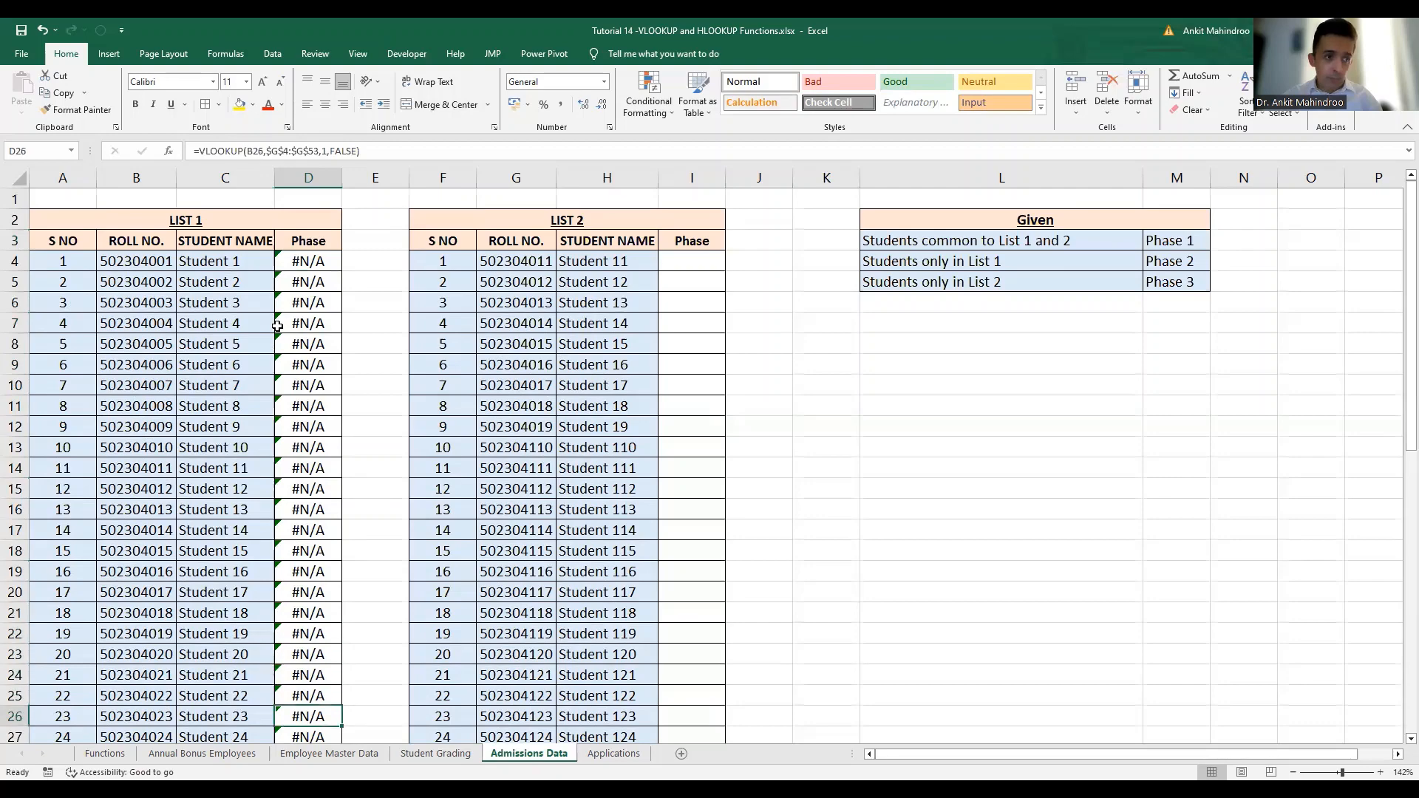
{"action": "key", "text": "Up"}
{"action": "key", "text": "Up"}
{"action": "key", "text": "Up"}
{"action": "key", "text": "Up"}
{"action": "key", "text": "Up"}
{"action": "key", "text": "Up"}
{"action": "key", "text": "Up"}
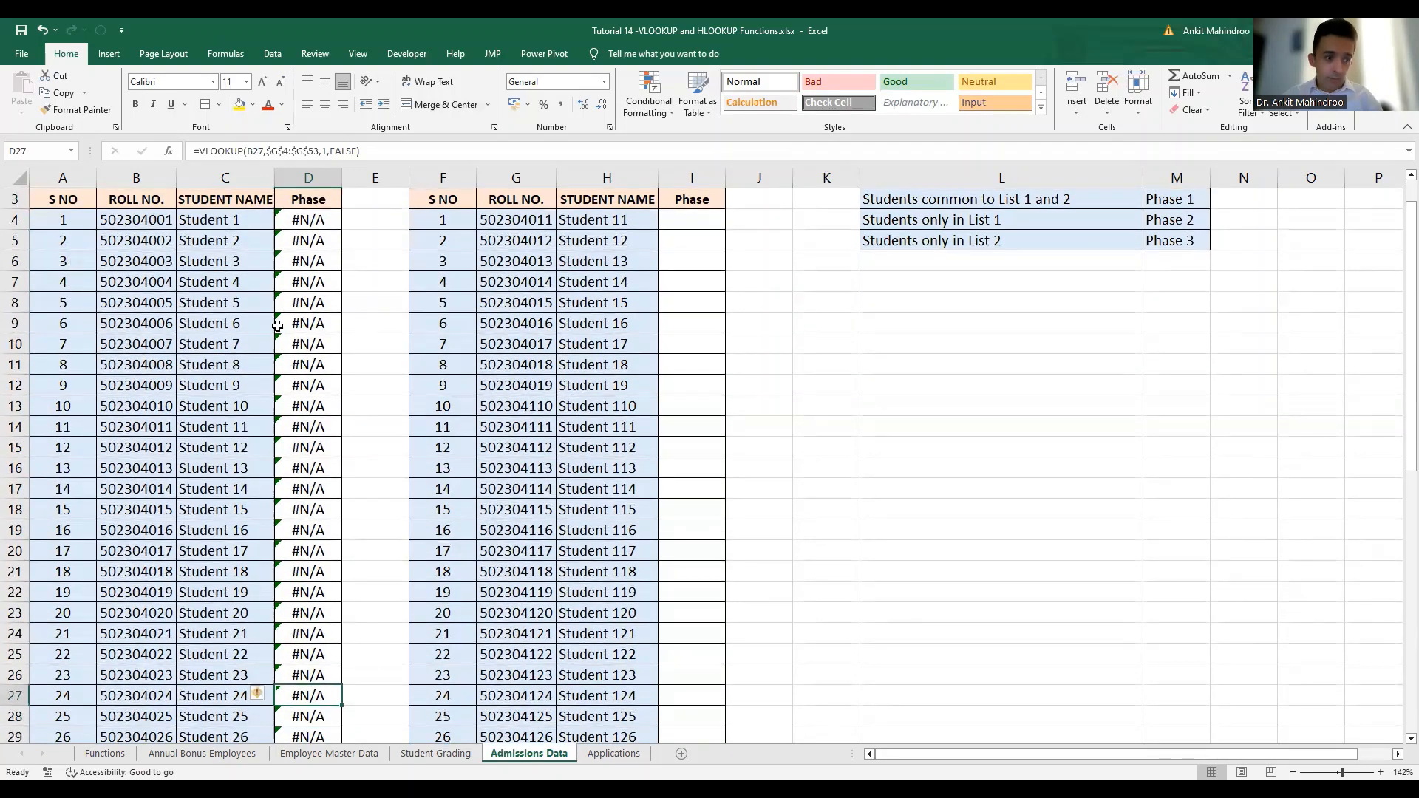
{"action": "key", "text": "Up"}
{"action": "key", "text": "Up"}
{"action": "key", "text": "Up"}
{"action": "key", "text": "Up"}
{"action": "key", "text": "Up"}
{"action": "key", "text": "Up"}
{"action": "key", "text": "Up"}
{"action": "key", "text": "Up"}
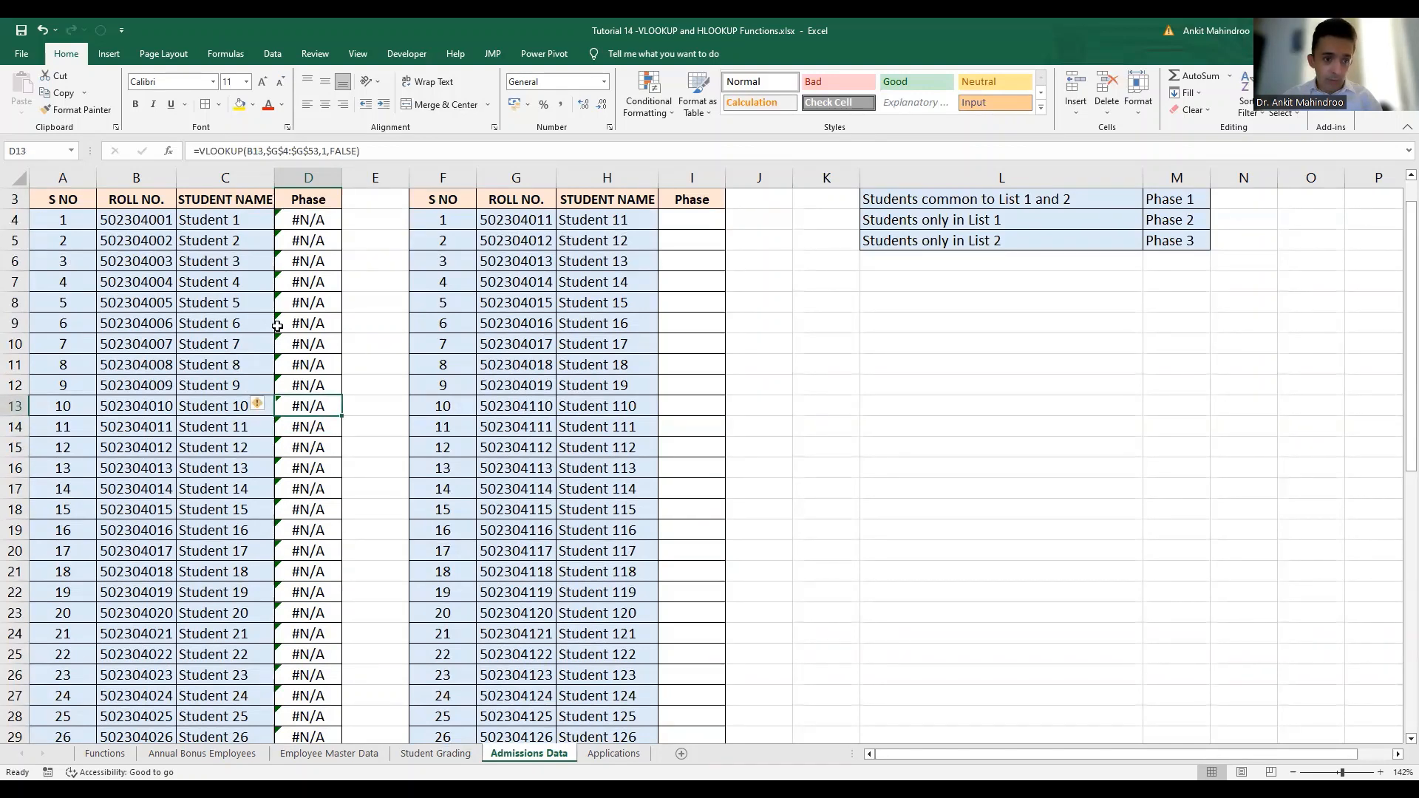
{"action": "key", "text": "Up"}
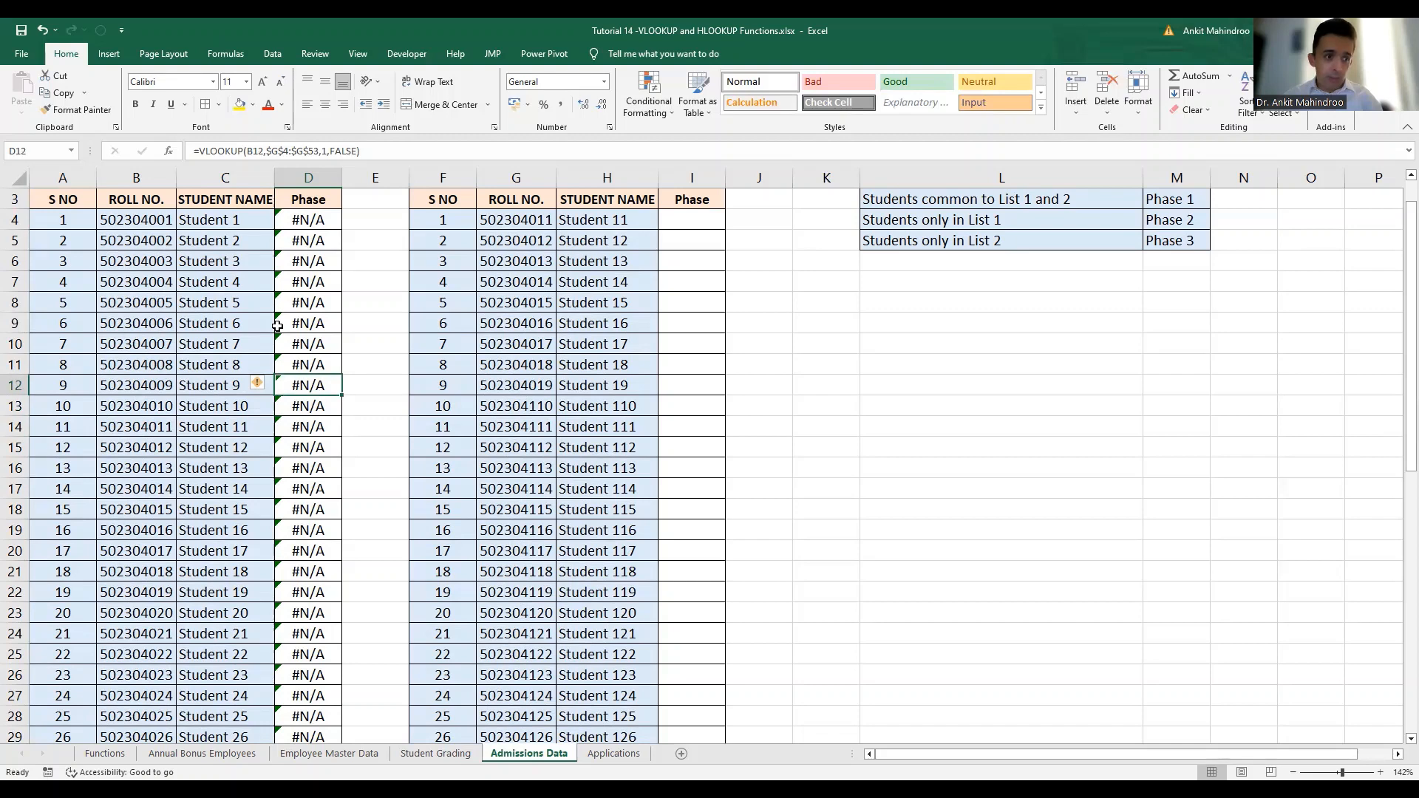
{"action": "key", "text": "Down"}
{"action": "key", "text": "Down"}
{"action": "key", "text": "Down"}
{"action": "key", "text": "Down"}
{"action": "key", "text": "Down"}
{"action": "key", "text": "Down"}
{"action": "key", "text": "Down"}
{"action": "key", "text": "Down"}
{"action": "key", "text": "Down"}
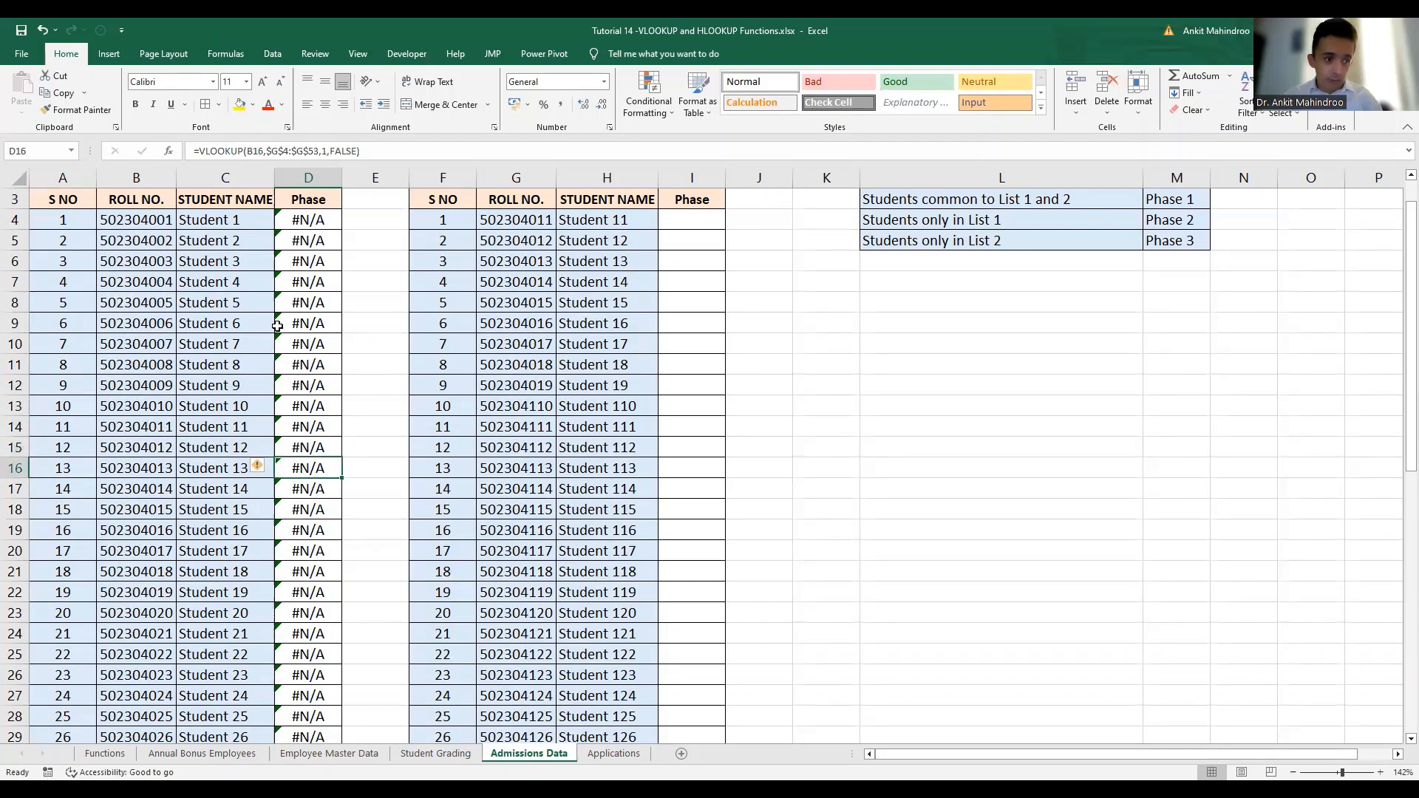
{"action": "key", "text": "Down"}
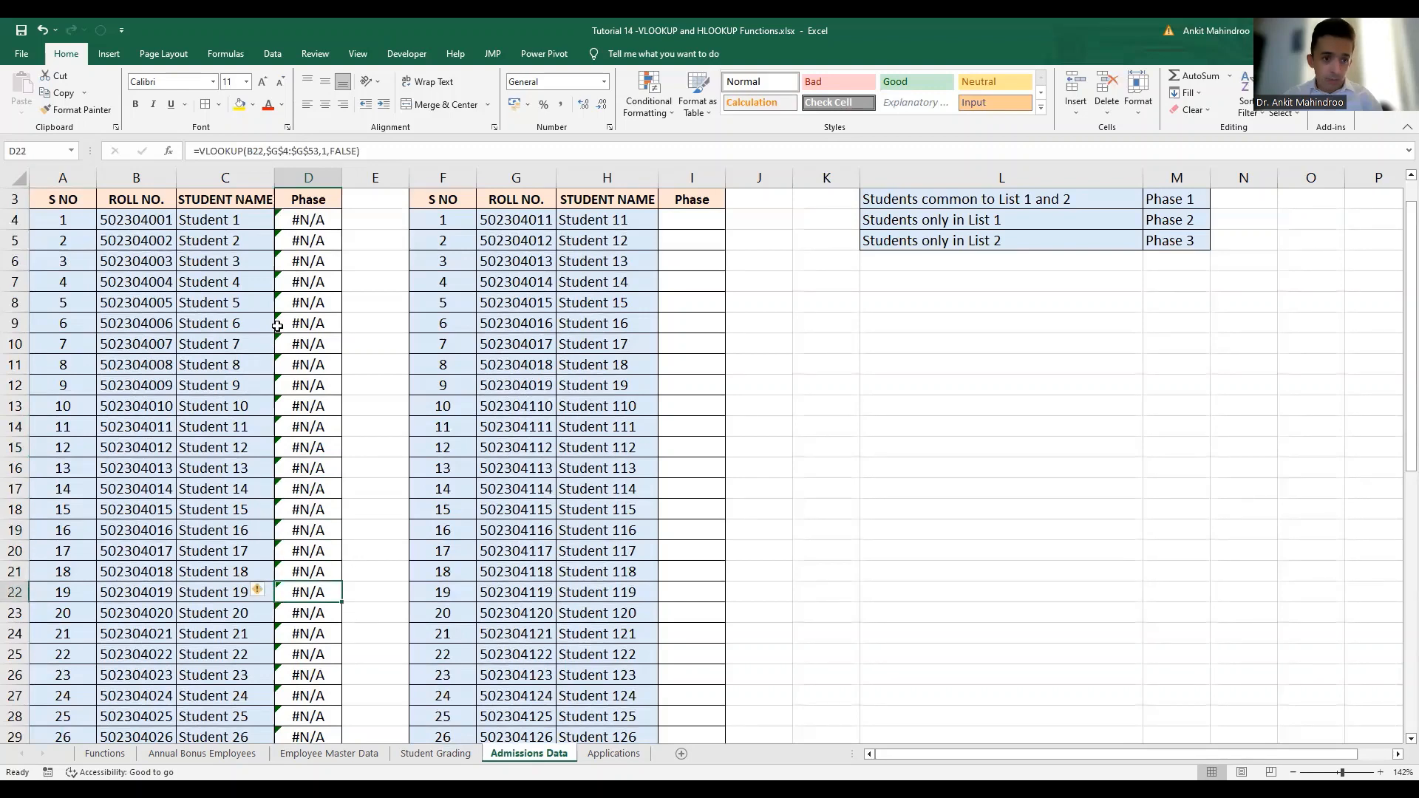
{"action": "key", "text": "Up"}
{"action": "key", "text": "Up"}
{"action": "key", "text": "Up"}
{"action": "key", "text": "Up"}
{"action": "key", "text": "Up"}
{"action": "key", "text": "Up"}
{"action": "key", "text": "Up"}
{"action": "key", "text": "Up"}
{"action": "key", "text": "Up"}
{"action": "key", "text": "Up"}
{"action": "key", "text": "Up"}
{"action": "key", "text": "Up"}
{"action": "key", "text": "Up"}
{"action": "key", "text": "Up"}
{"action": "key", "text": "Up"}
{"action": "key", "text": "Up"}
{"action": "key", "text": "Up"}
{"action": "key", "text": "Up"}
{"action": "key", "text": "Up"}
{"action": "key", "text": "Up"}
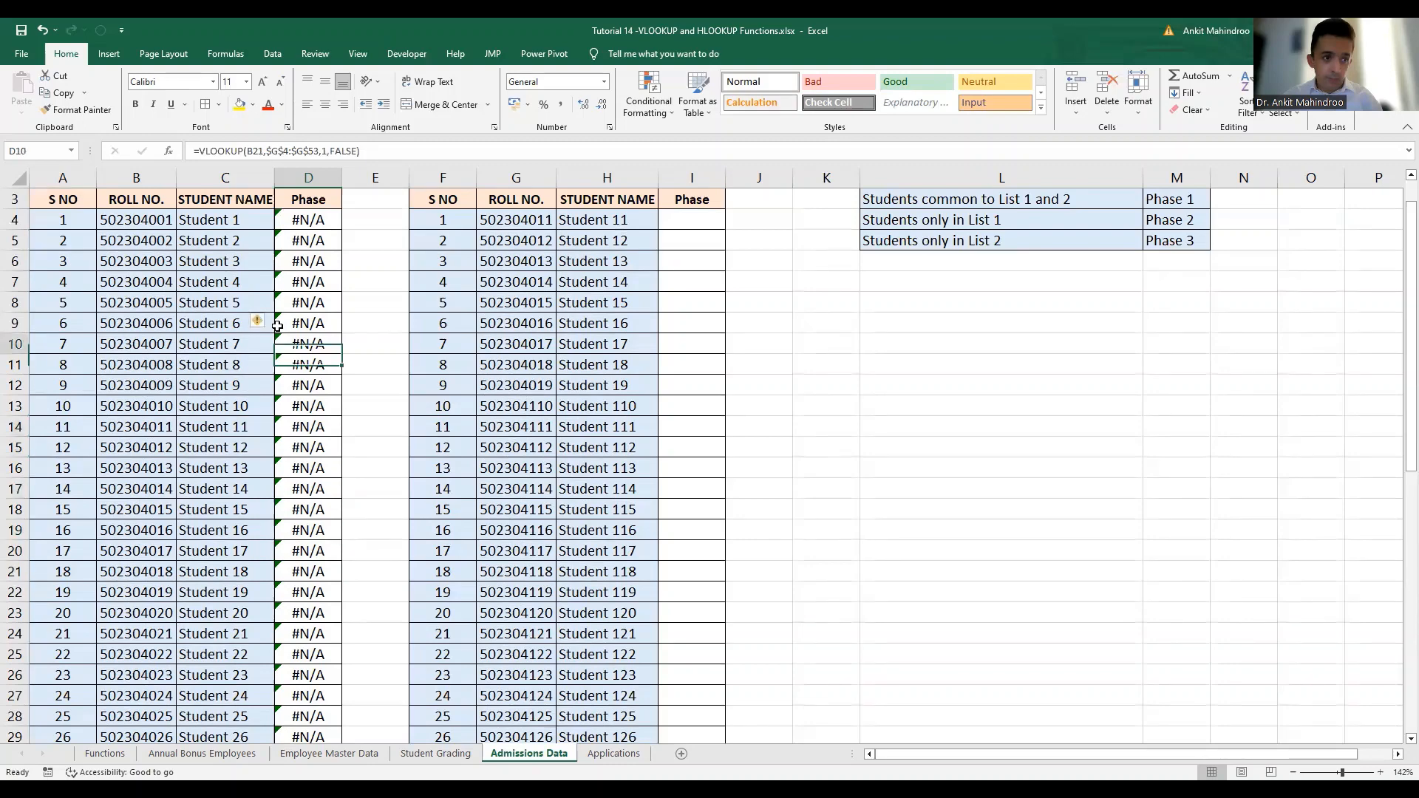
{"action": "key", "text": "Down"}
{"action": "key", "text": "Down"}
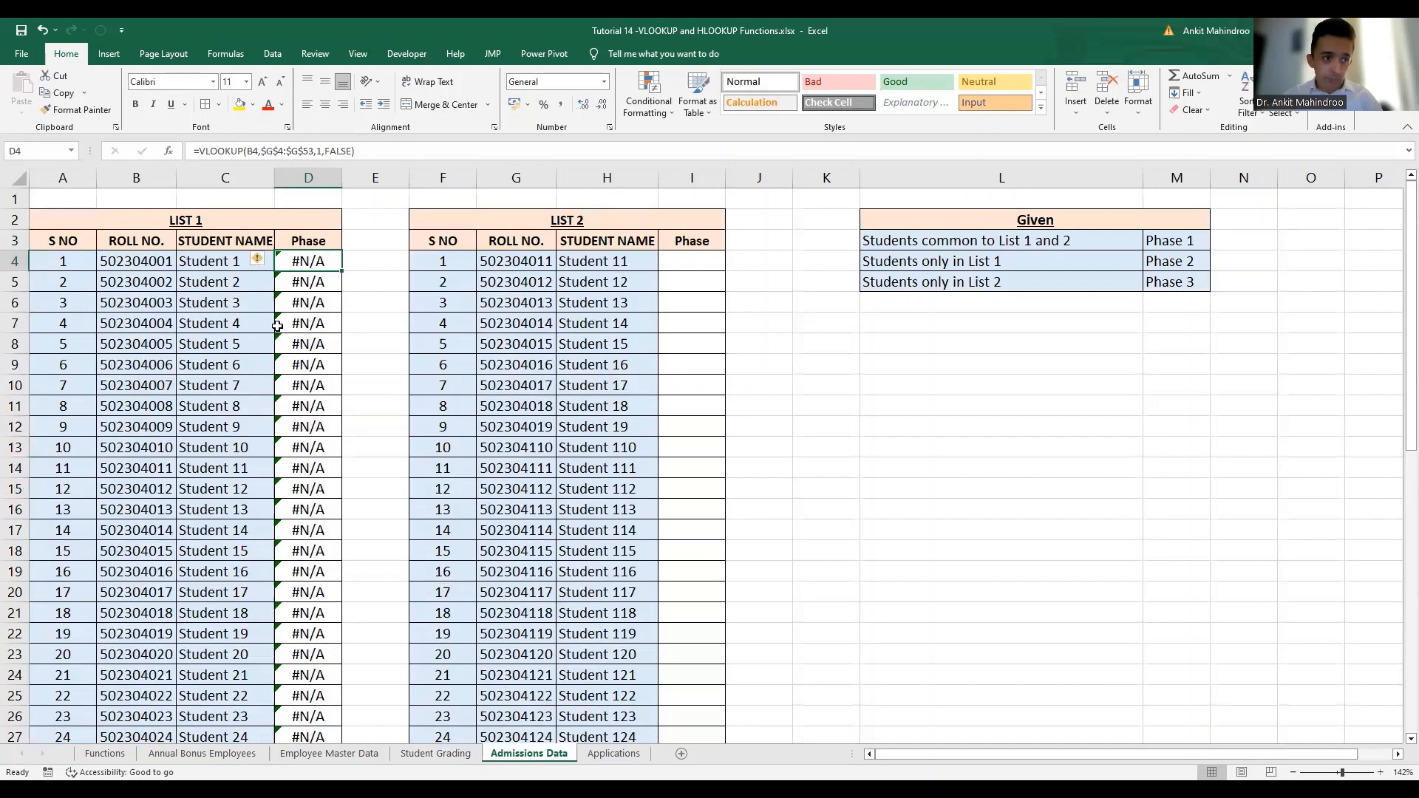
Replace the List 2 roll number formulas in G4:G53 with their values by copying and using Paste Special Values in place.
{"action": "left_click", "coordinate": [512, 267]}
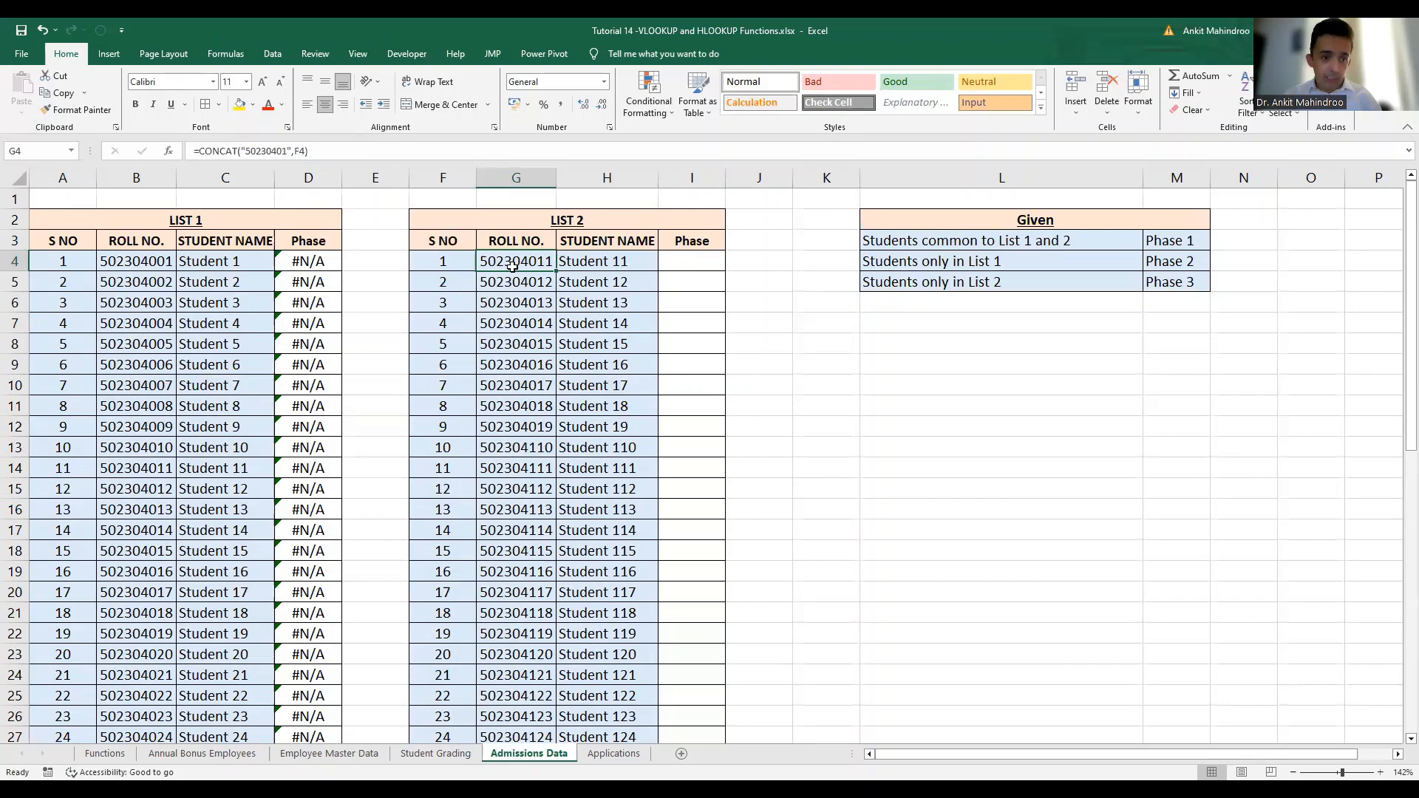
{"action": "key", "text": "ctrl+shift+Down"}
{"action": "key", "text": "ctrl+c"}
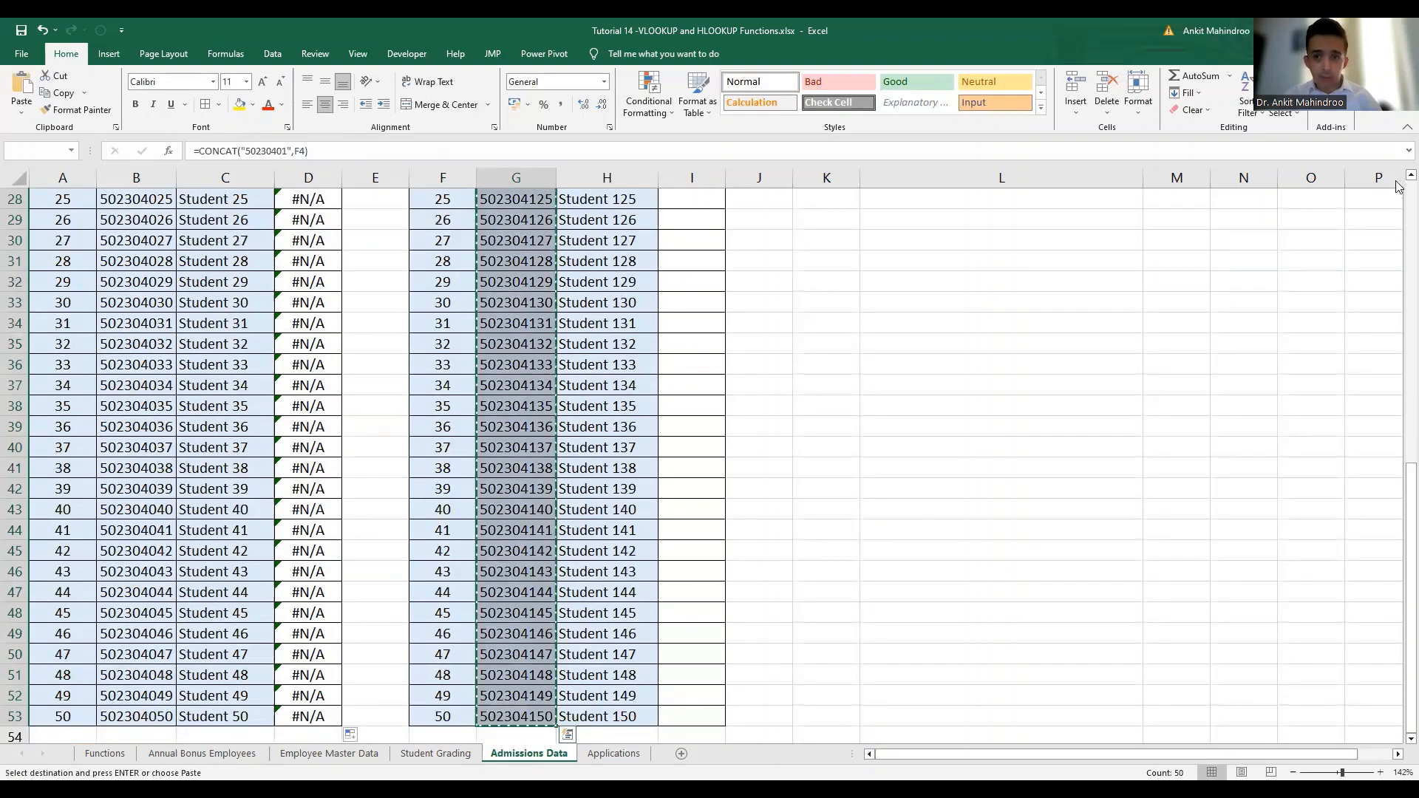
{"action": "left_click_drag", "start_coordinate": [1411, 591], "coordinate": [1411, 314]}
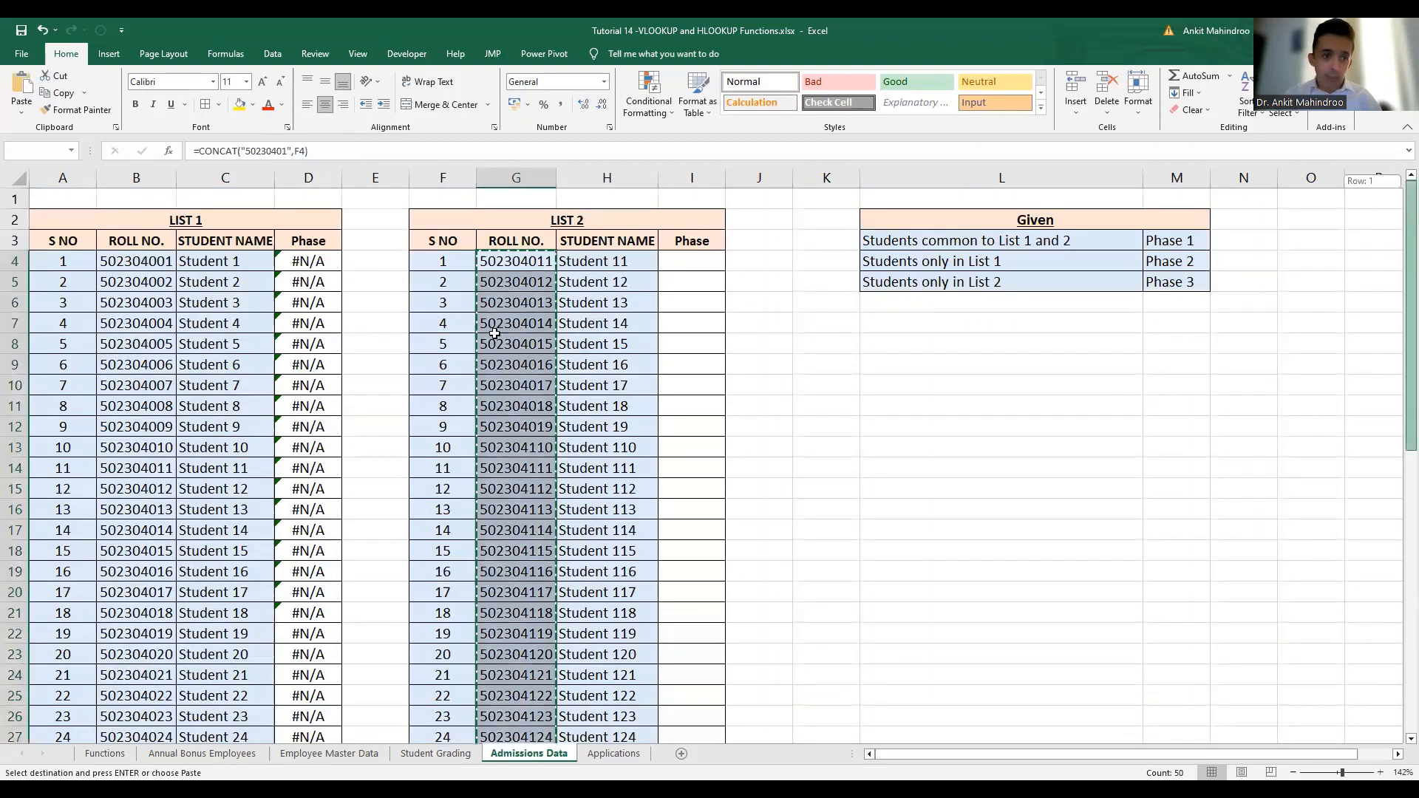
{"action": "right_click", "coordinate": [519, 260]}
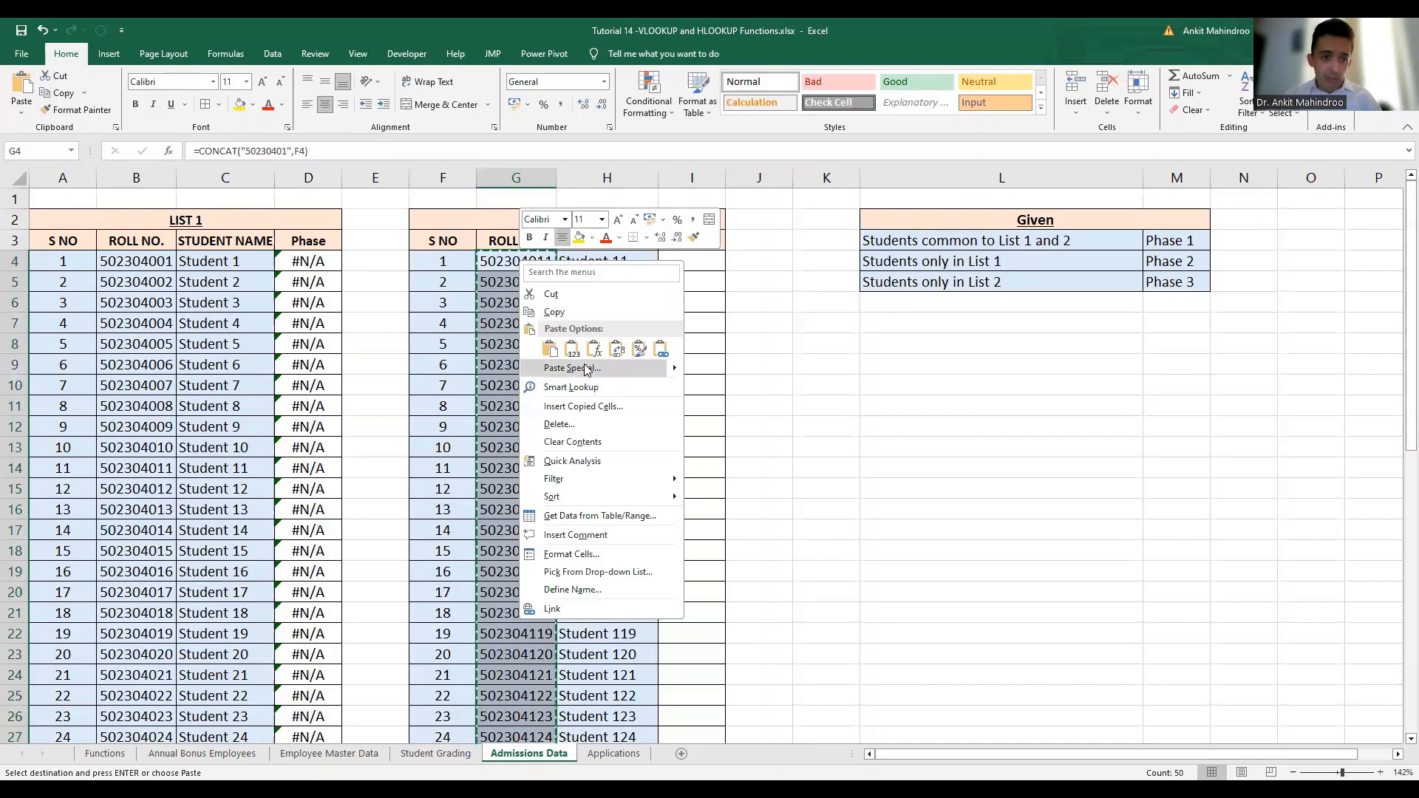
{"action": "left_click", "coordinate": [572, 368]}
{"action": "key", "text": "v"}
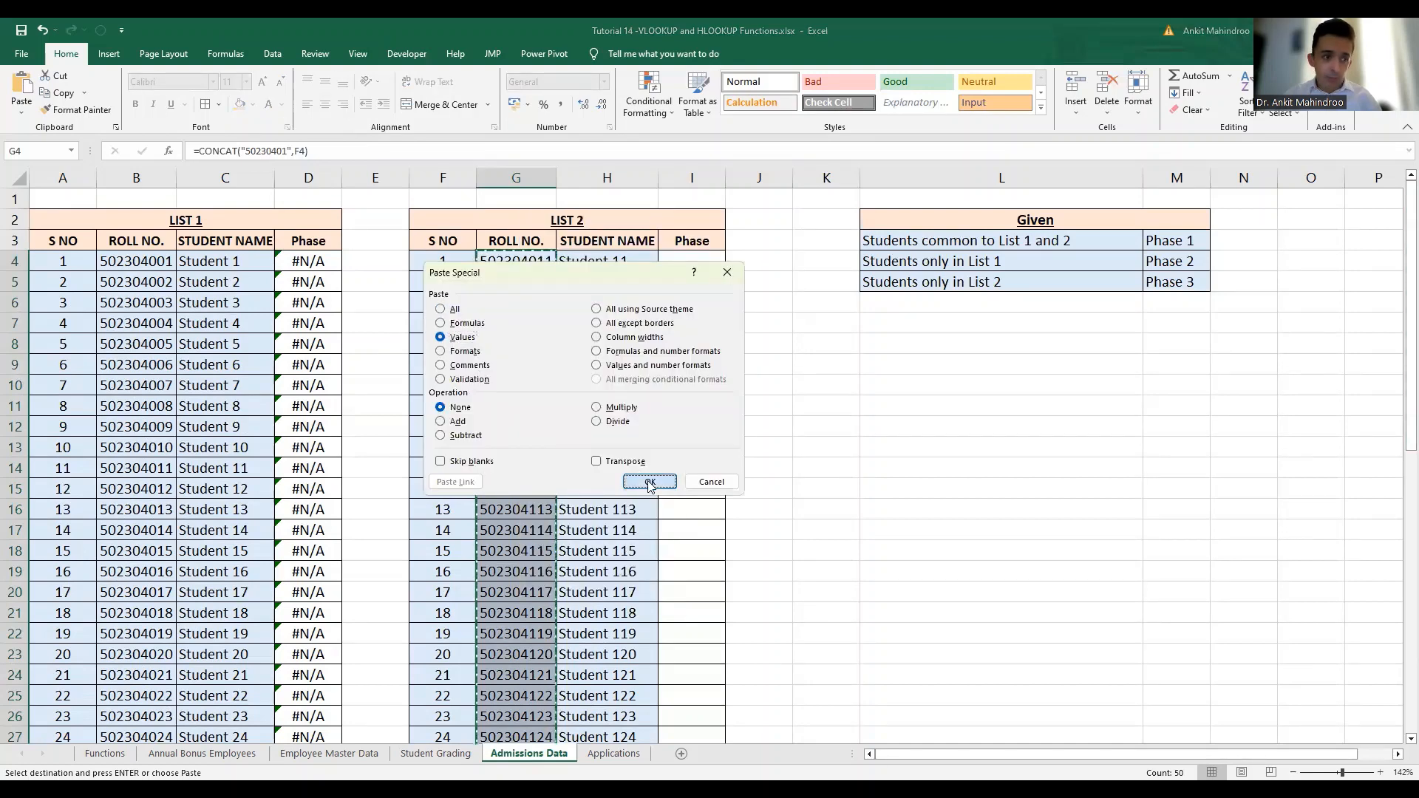
{"action": "key", "text": "Return"}
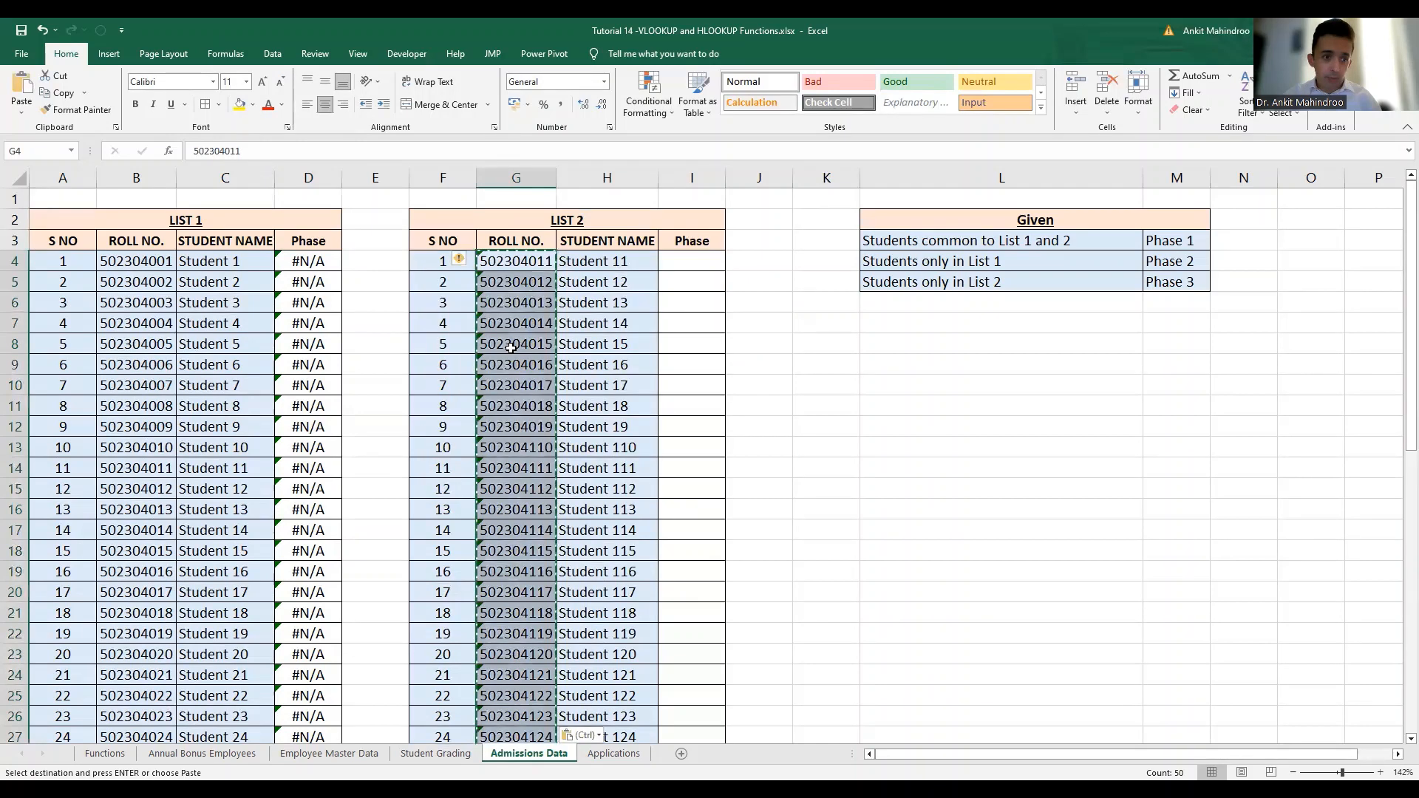
{"action": "left_click", "coordinate": [511, 347]}
{"action": "left_click", "coordinate": [527, 261]}
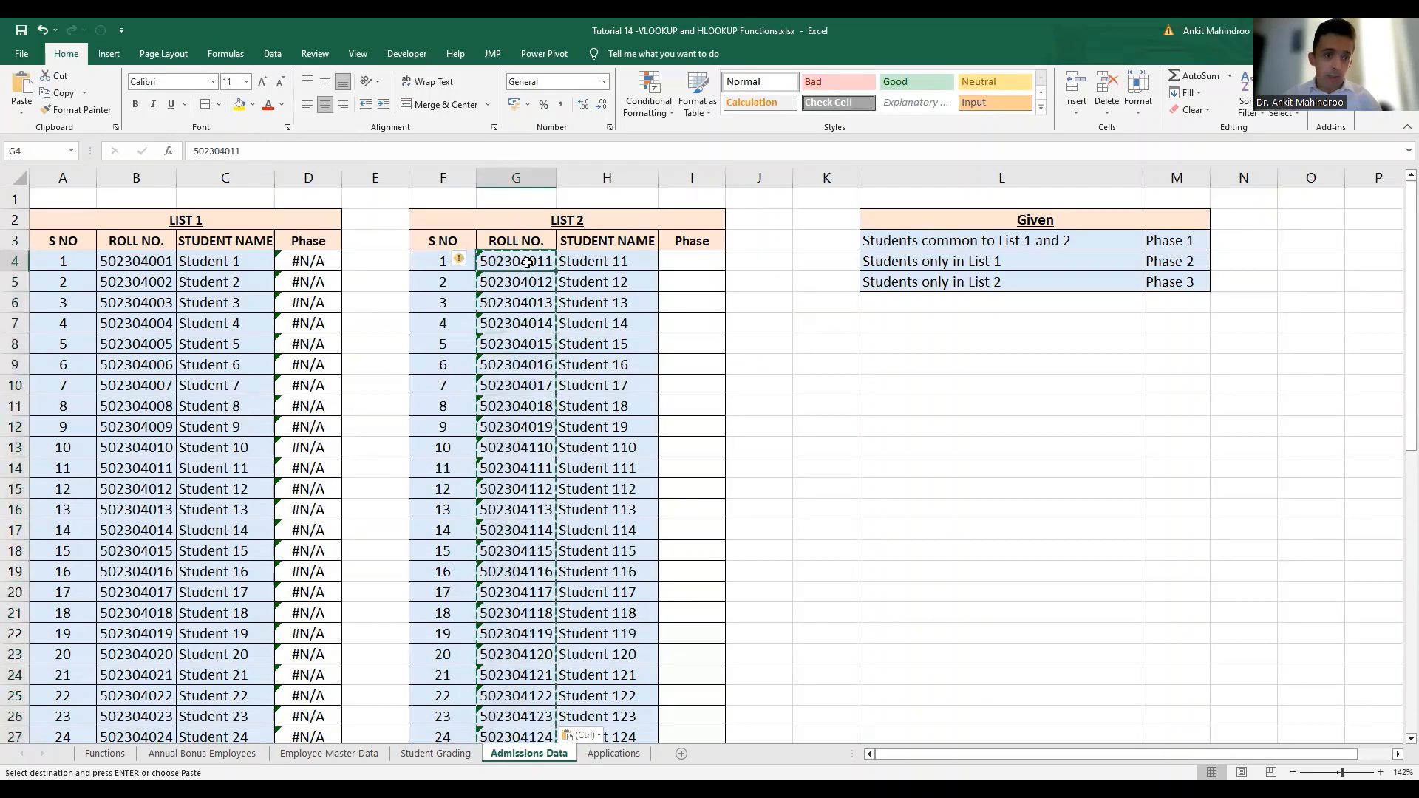
{"action": "key", "text": "Escape"}
Convert the List 2 student name formulas in H4:H53 to static values with Paste Special Values.
{"action": "key", "text": "Right"}
{"action": "key", "text": "ctrl+shift+Down"}
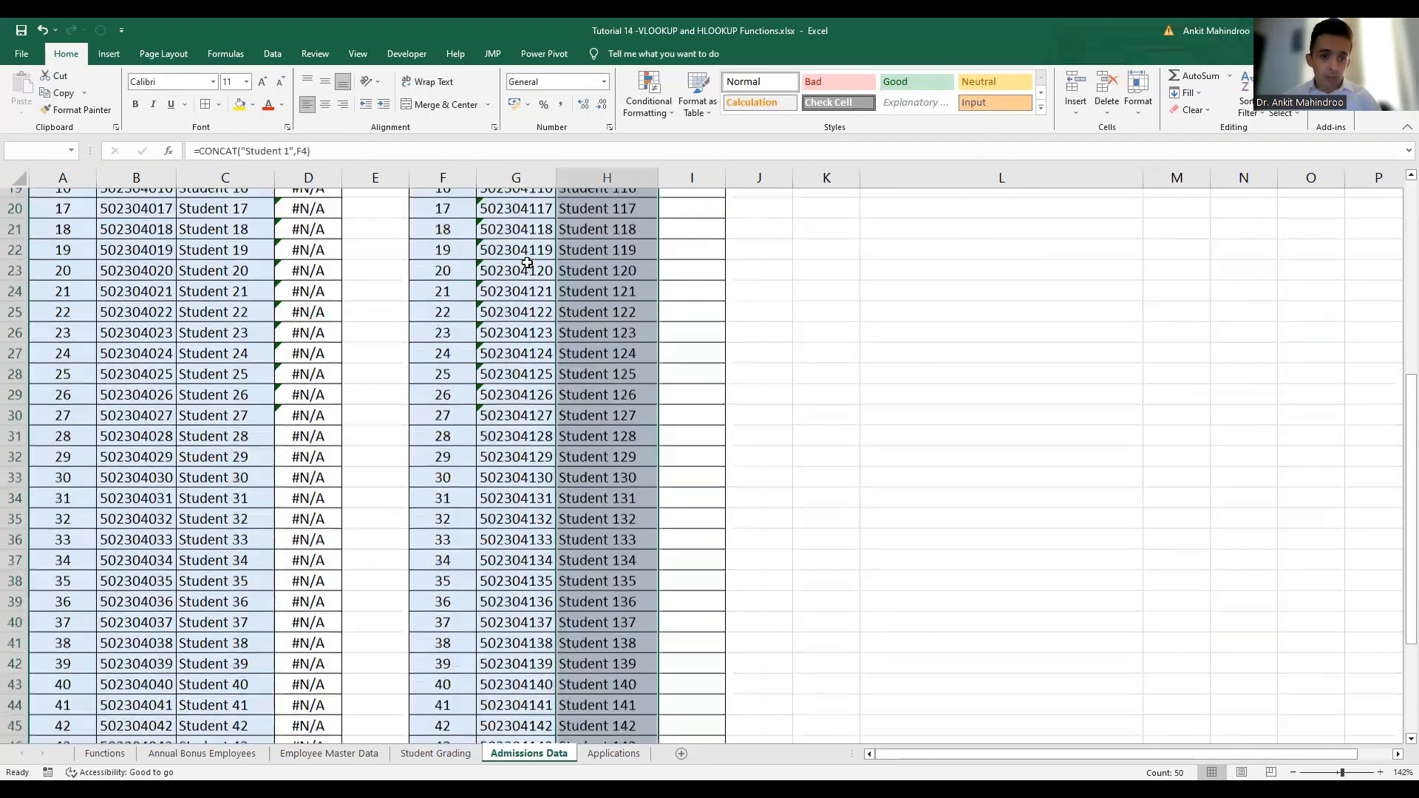
{"action": "key", "text": "ctrl+c"}
{"action": "key", "text": "Up"}
{"action": "scroll", "coordinate": [527, 261], "scroll_direction": "up", "scroll_amount": 1}
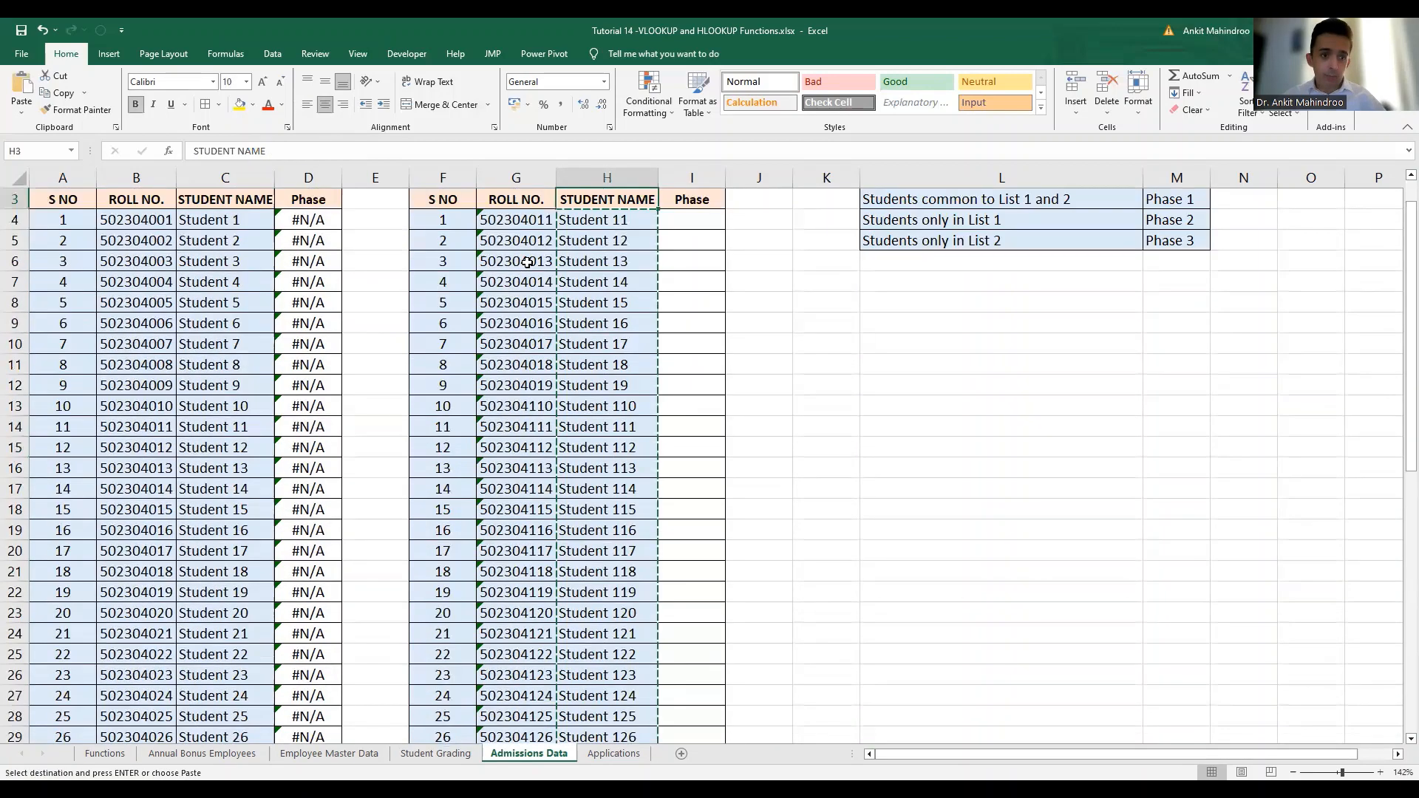
{"action": "left_click", "coordinate": [620, 220]}
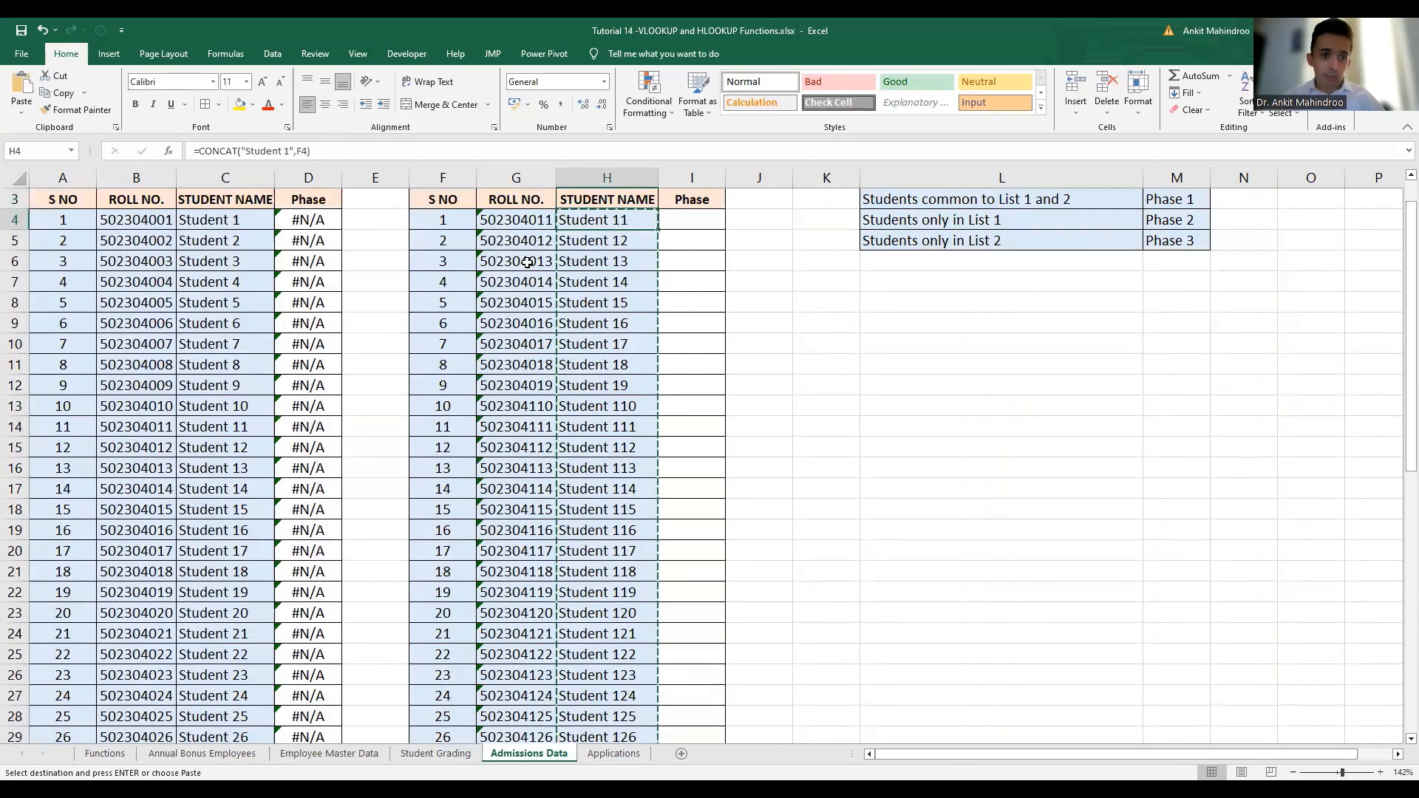
{"action": "right_click", "coordinate": [613, 220]}
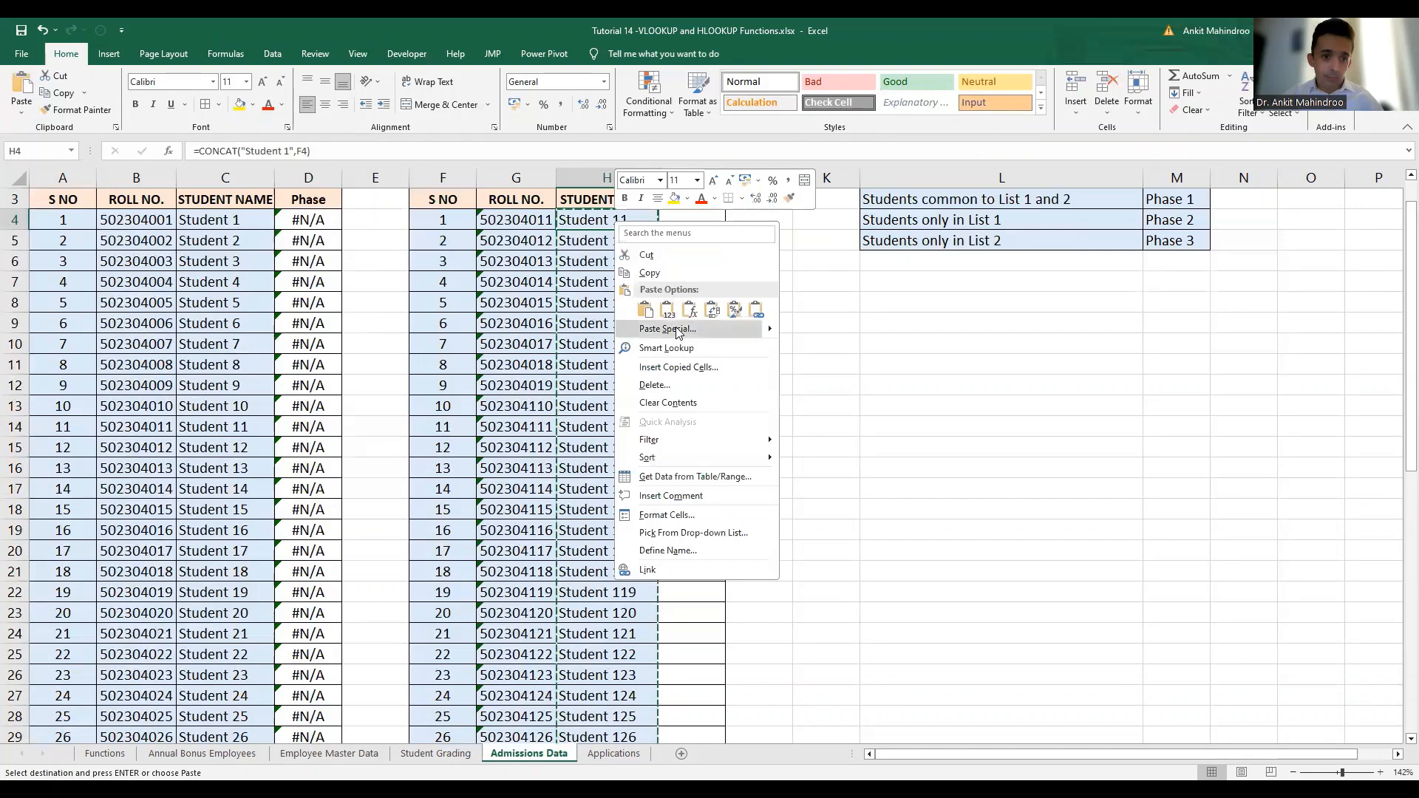
{"action": "left_click", "coordinate": [667, 329]}
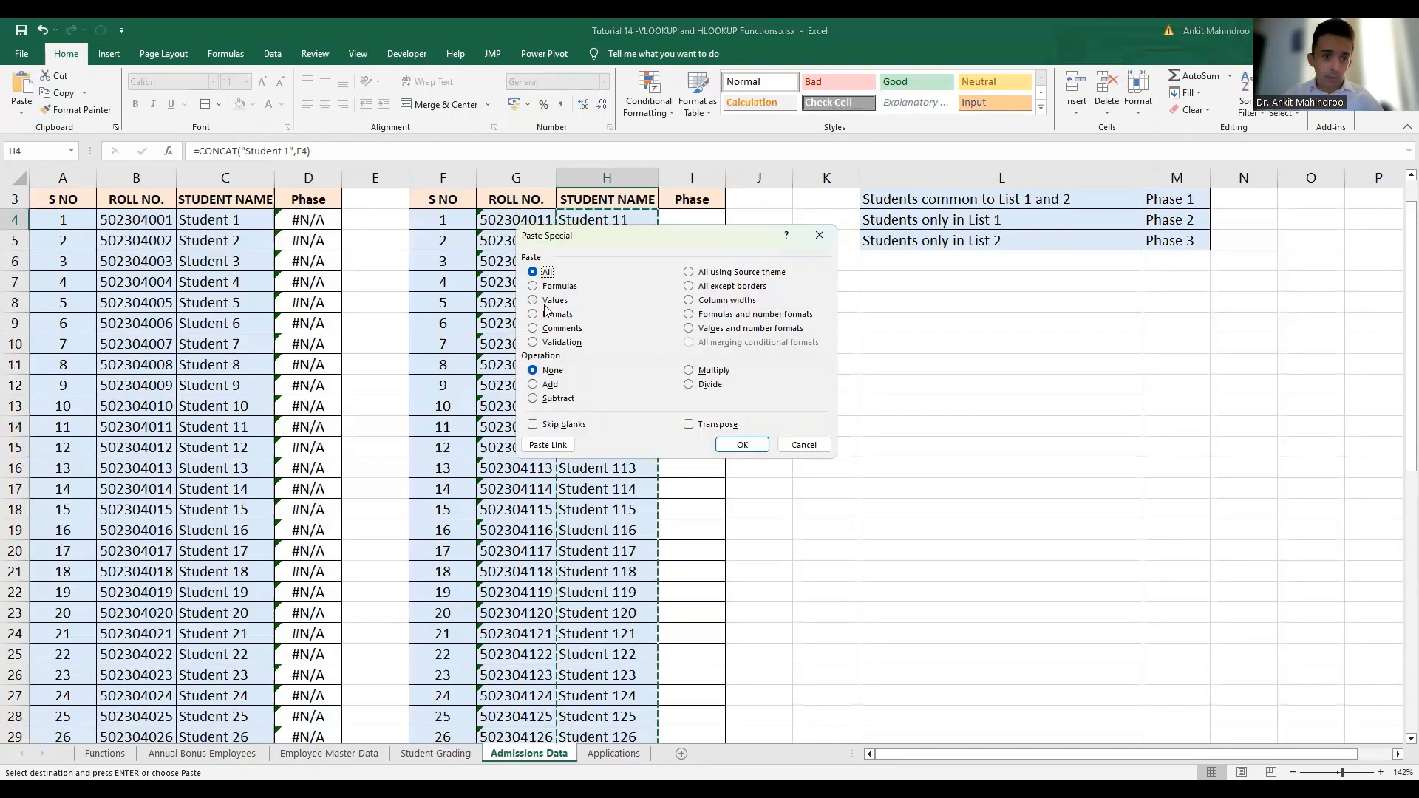
{"action": "left_click", "coordinate": [553, 300]}
{"action": "left_click", "coordinate": [742, 446]}
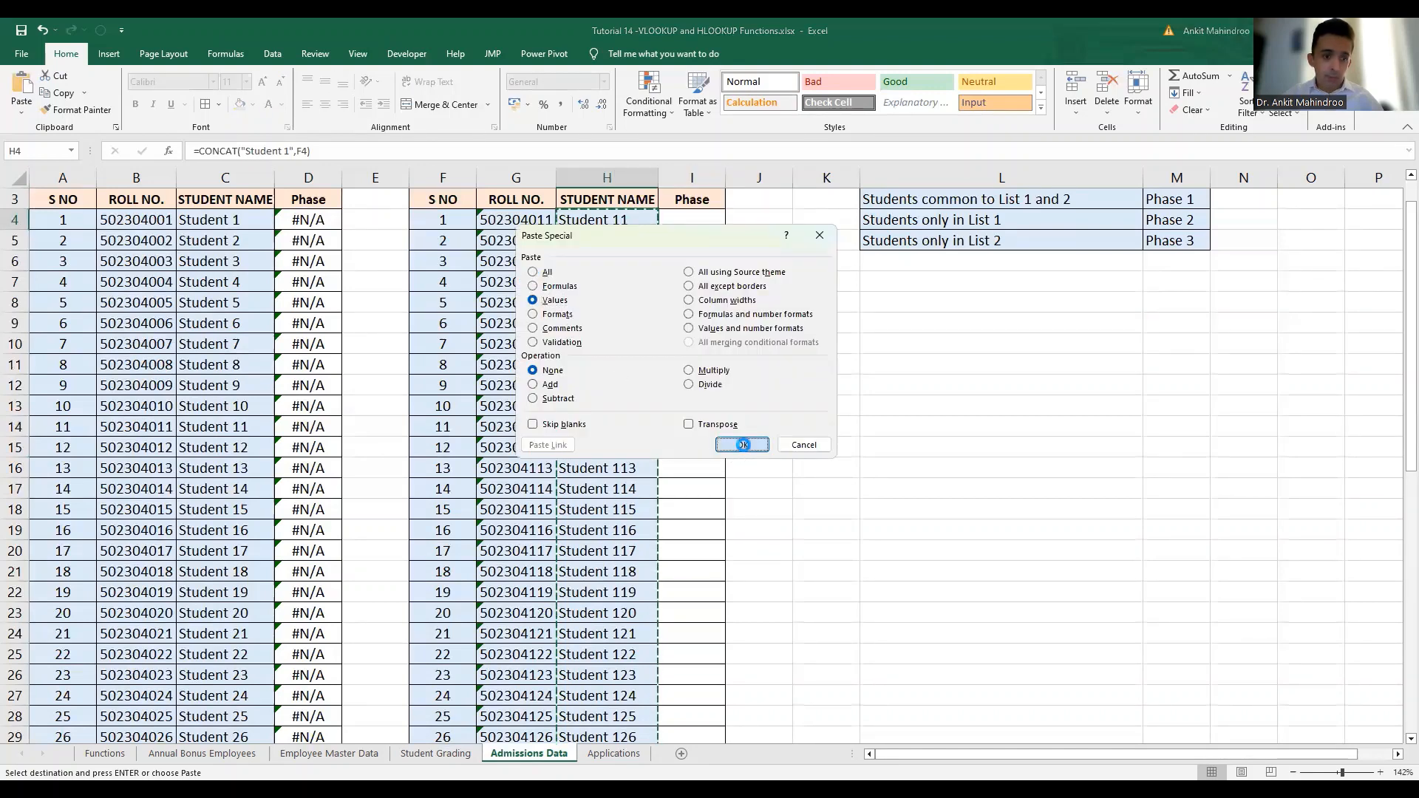
Convert the List 1 student name formulas in C4:C53 to static values with Paste Special Values.
{"action": "left_click", "coordinate": [203, 233]}
{"action": "key", "text": "Left"}
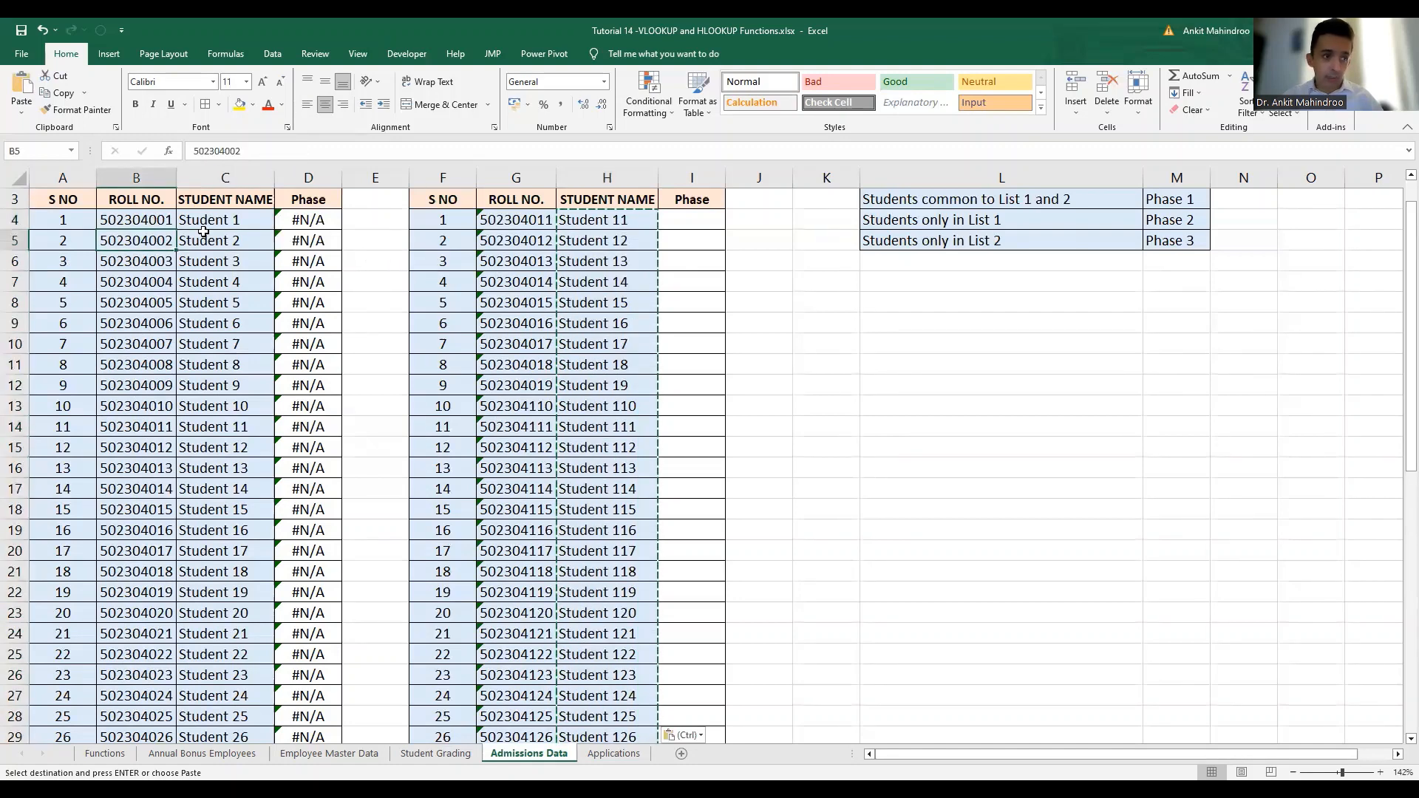
{"action": "key", "text": "Up"}
{"action": "key", "text": "Right"}
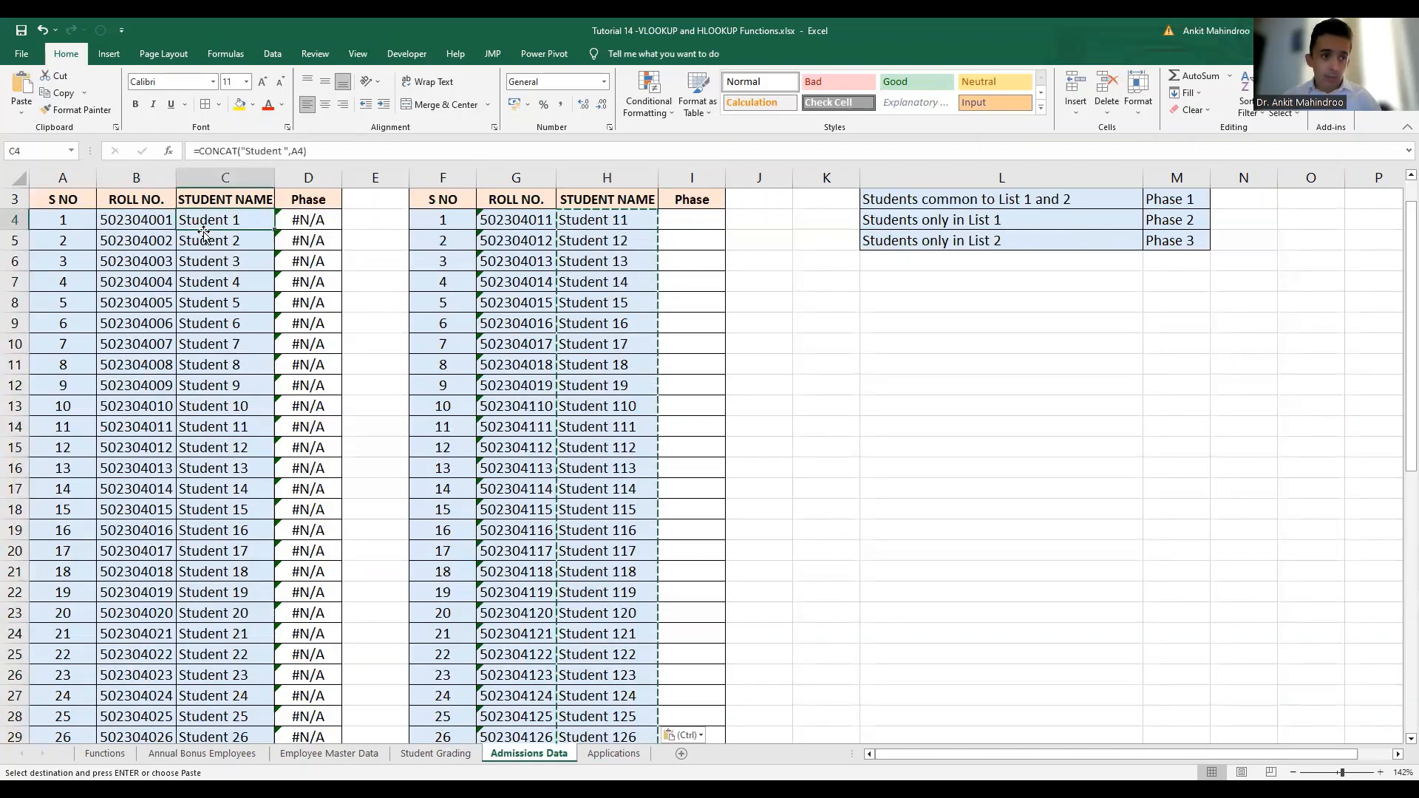
{"action": "key", "text": "ctrl+shift+Down"}
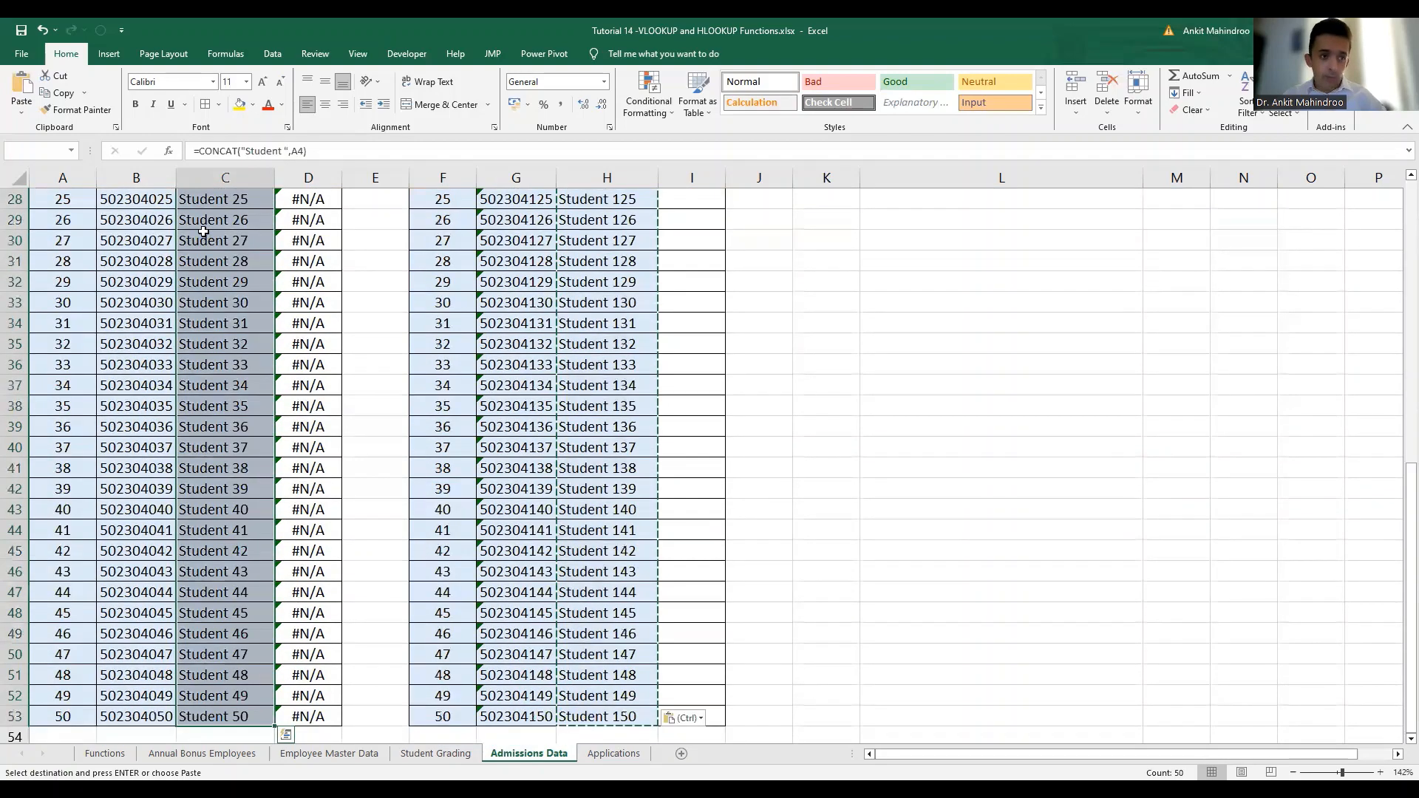
{"action": "key", "text": "Up"}
{"action": "key", "text": "Down"}
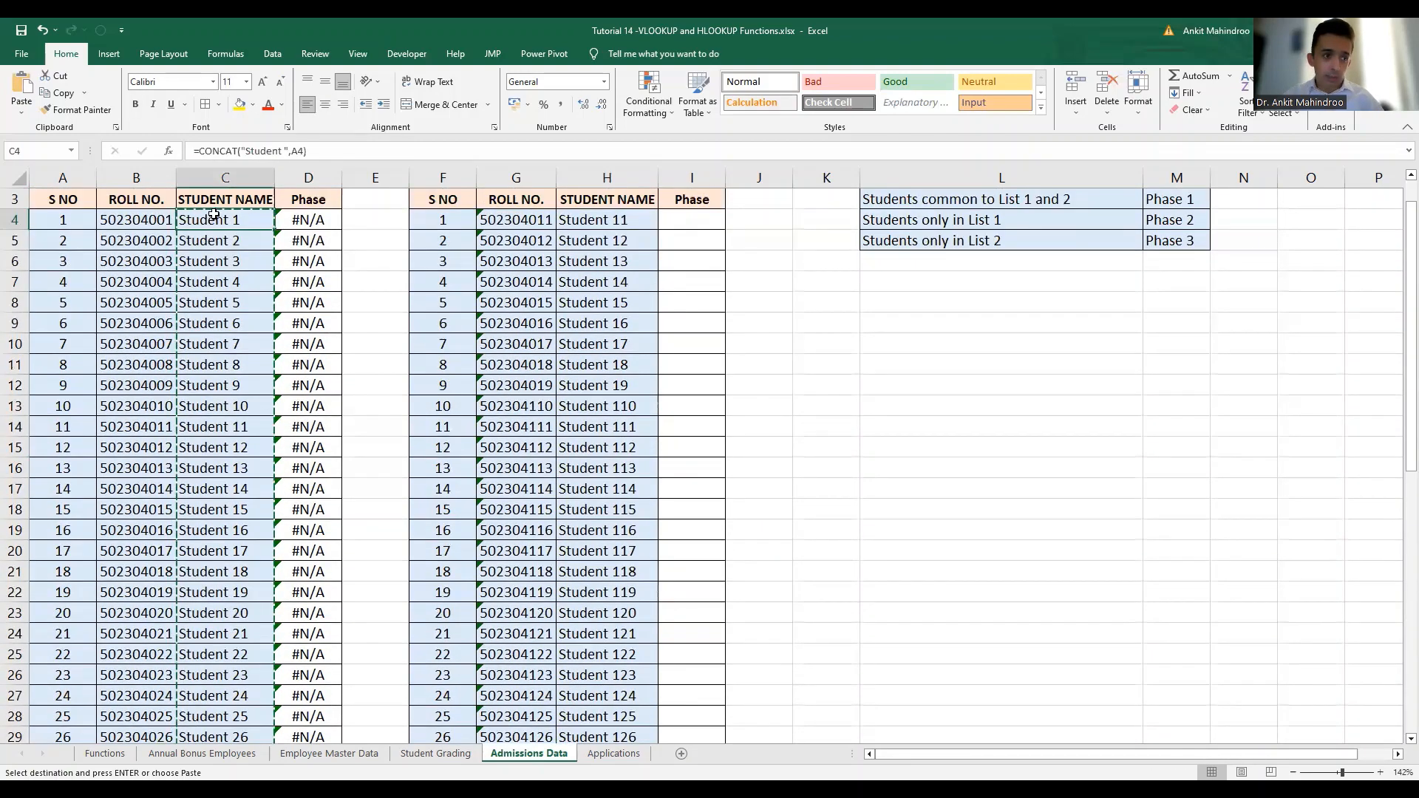
{"action": "right_click", "coordinate": [214, 214]}
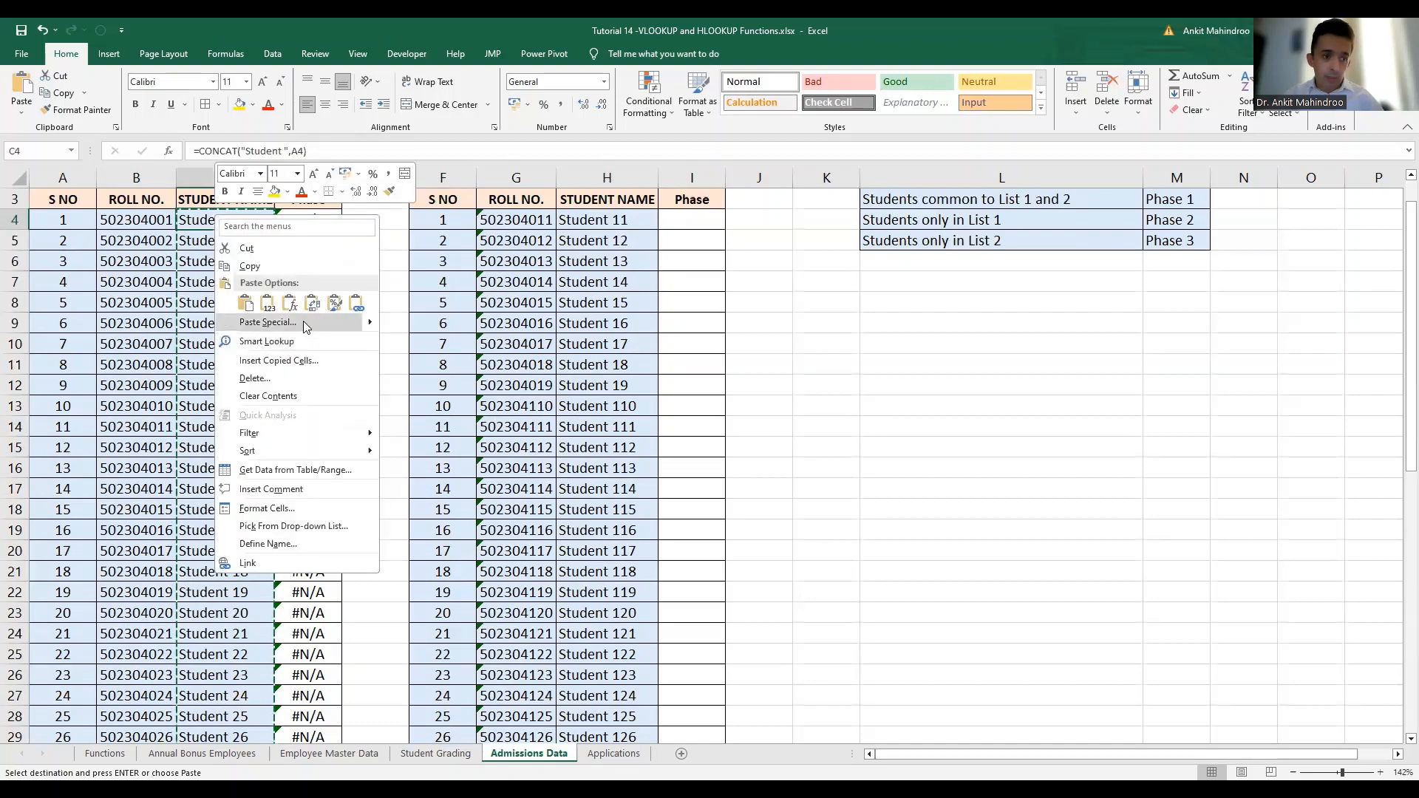
{"action": "left_click", "coordinate": [268, 322]}
{"action": "left_click", "coordinate": [178, 295]}
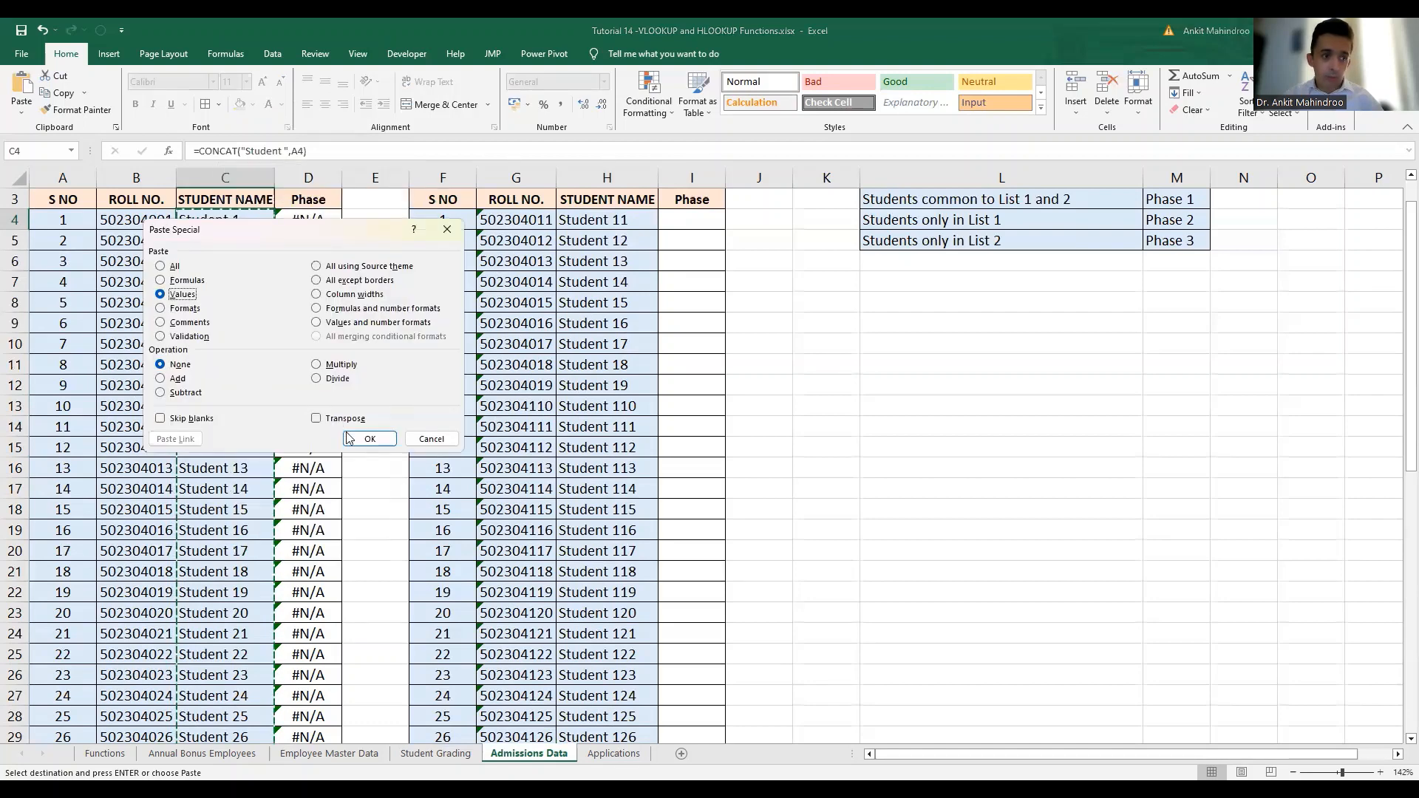
{"action": "left_click", "coordinate": [370, 438]}
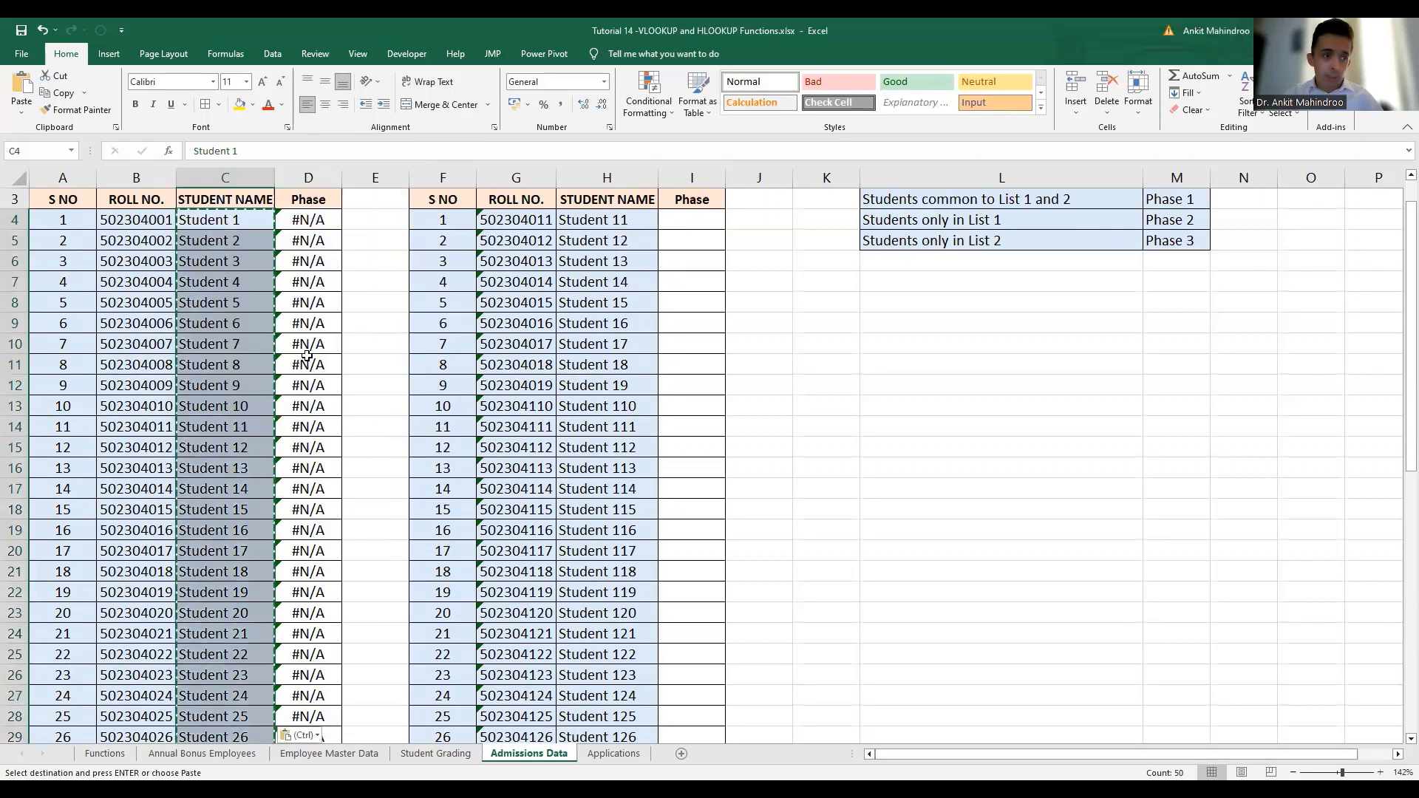
Apply the Number format to the List 2 roll numbers in G4:G53 and convert them from text to numbers.
{"action": "key", "text": "Escape"}
{"action": "left_click", "coordinate": [516, 219]}
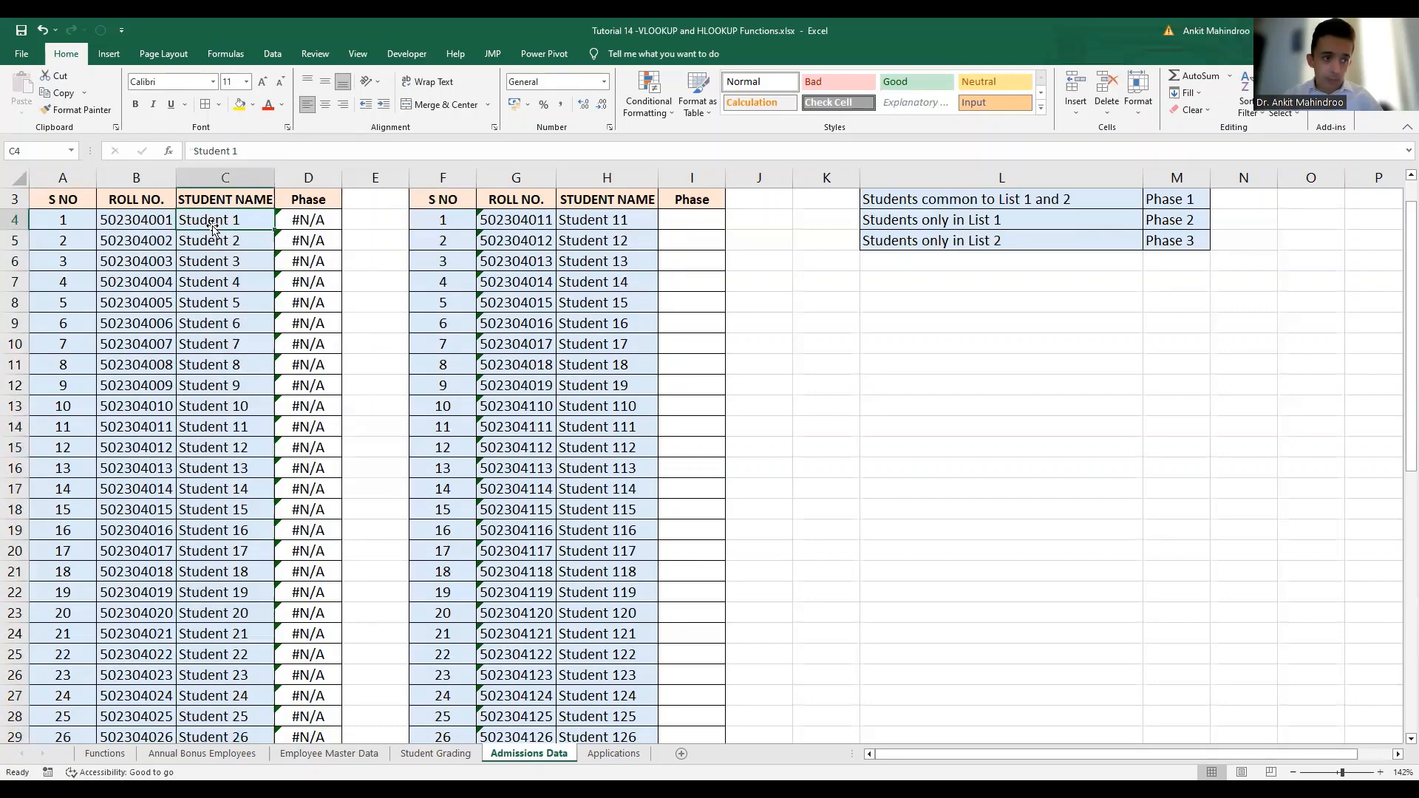
{"action": "key", "text": "ctrl+shift+Down"}
{"action": "left_click", "coordinate": [604, 81]}
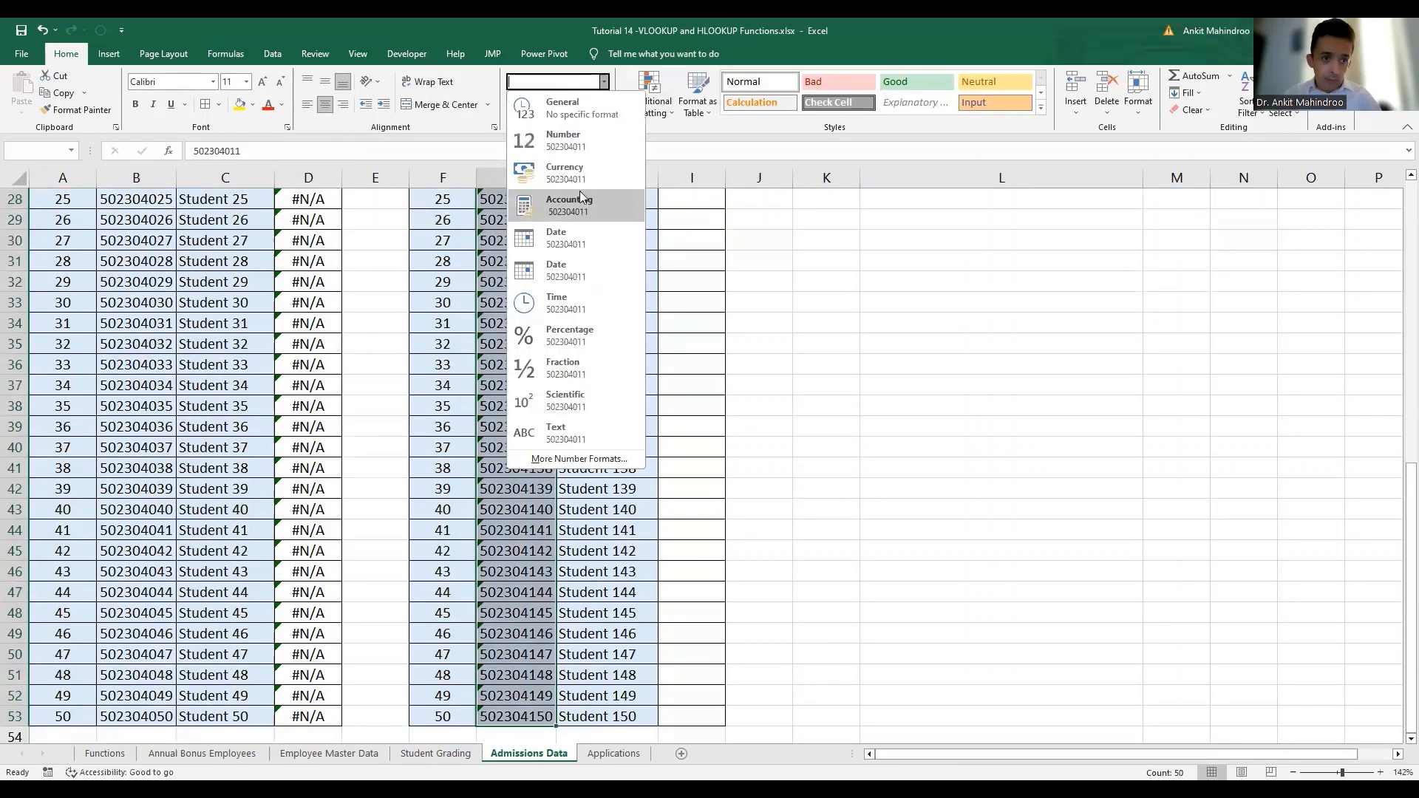
{"action": "left_click", "coordinate": [579, 145]}
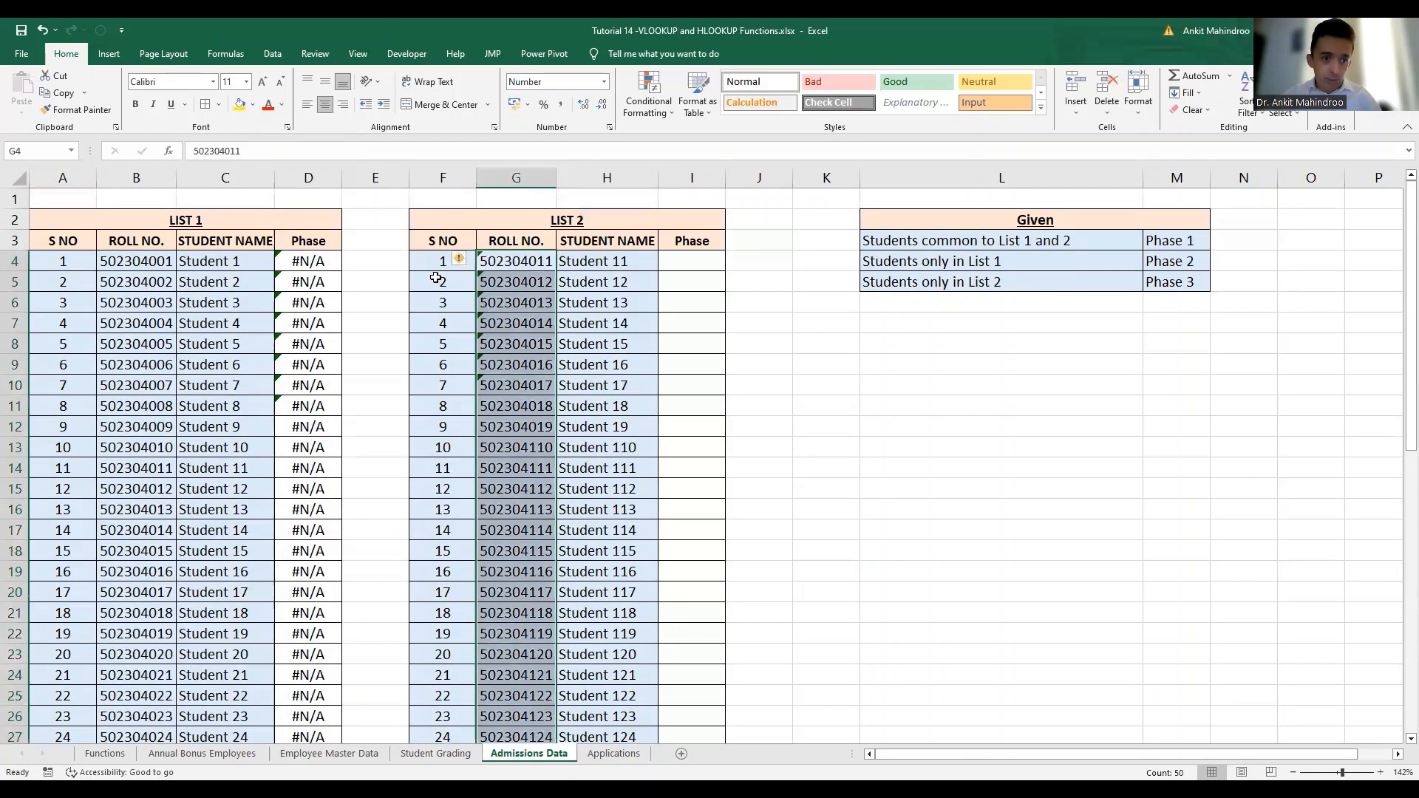
{"action": "left_click", "coordinate": [470, 259]}
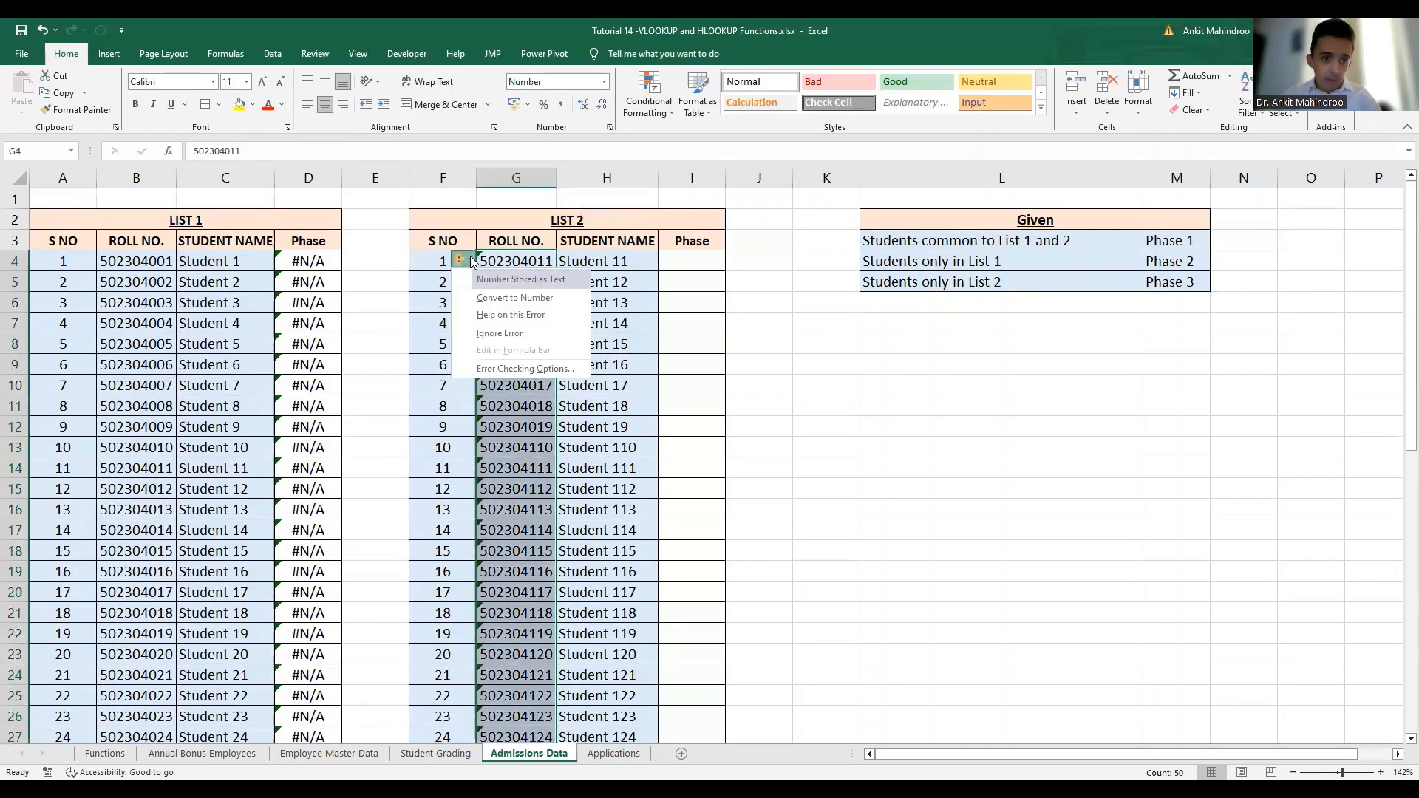
{"action": "left_click", "coordinate": [515, 298]}
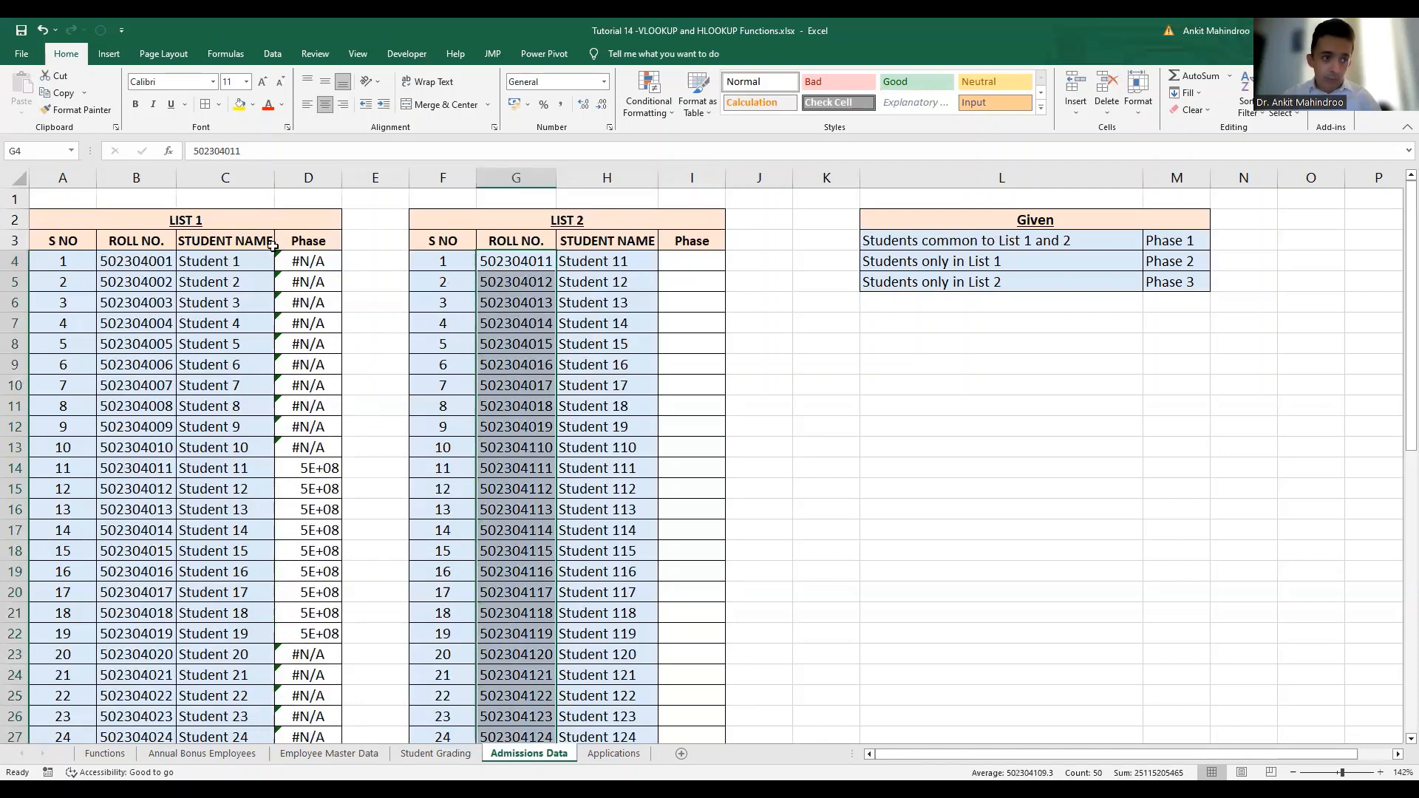
Check the List 1 Phase lookup results and autofit column D to its contents.
{"action": "left_click", "coordinate": [313, 258]}
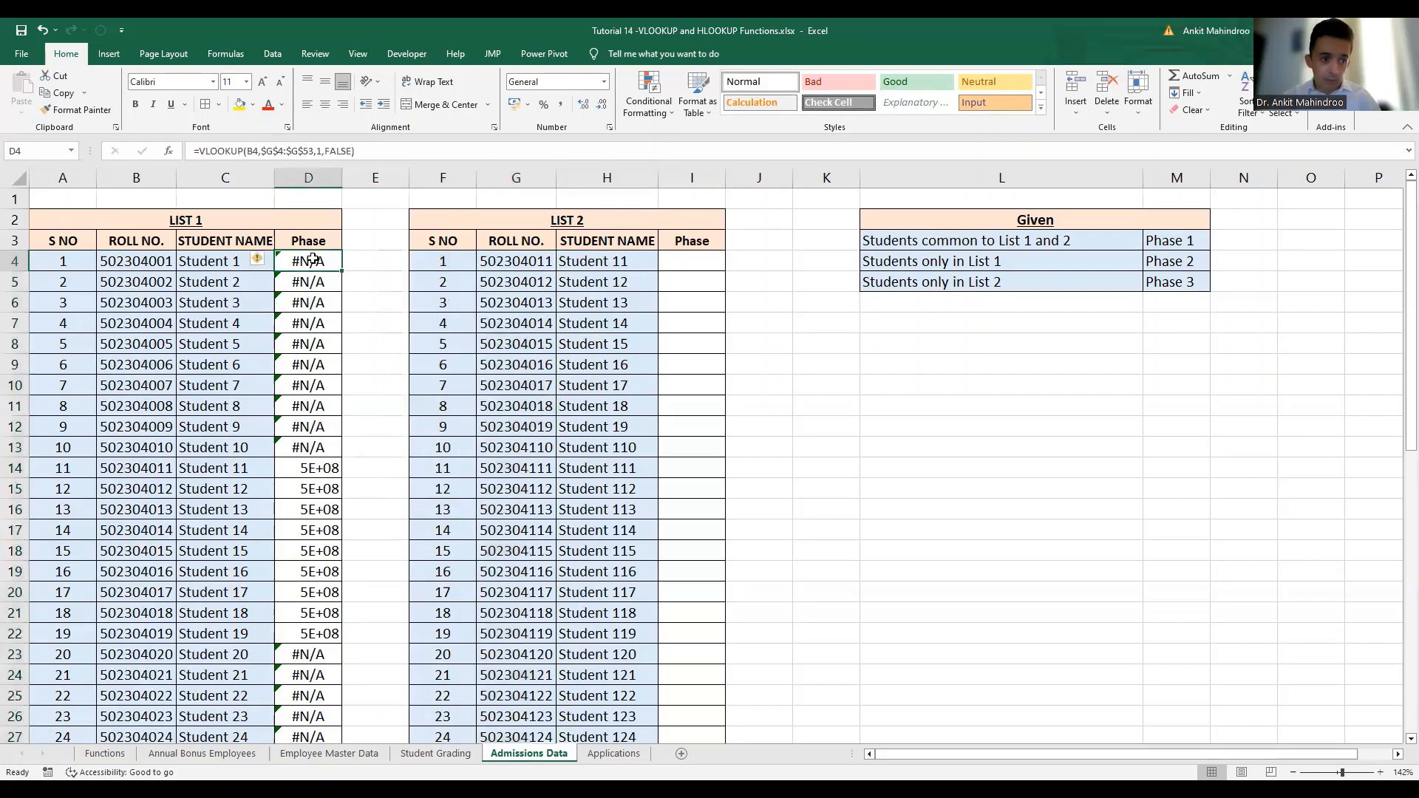
{"action": "key", "text": "Up"}
{"action": "scroll", "coordinate": [313, 258], "scroll_direction": "down", "scroll_amount": 6}
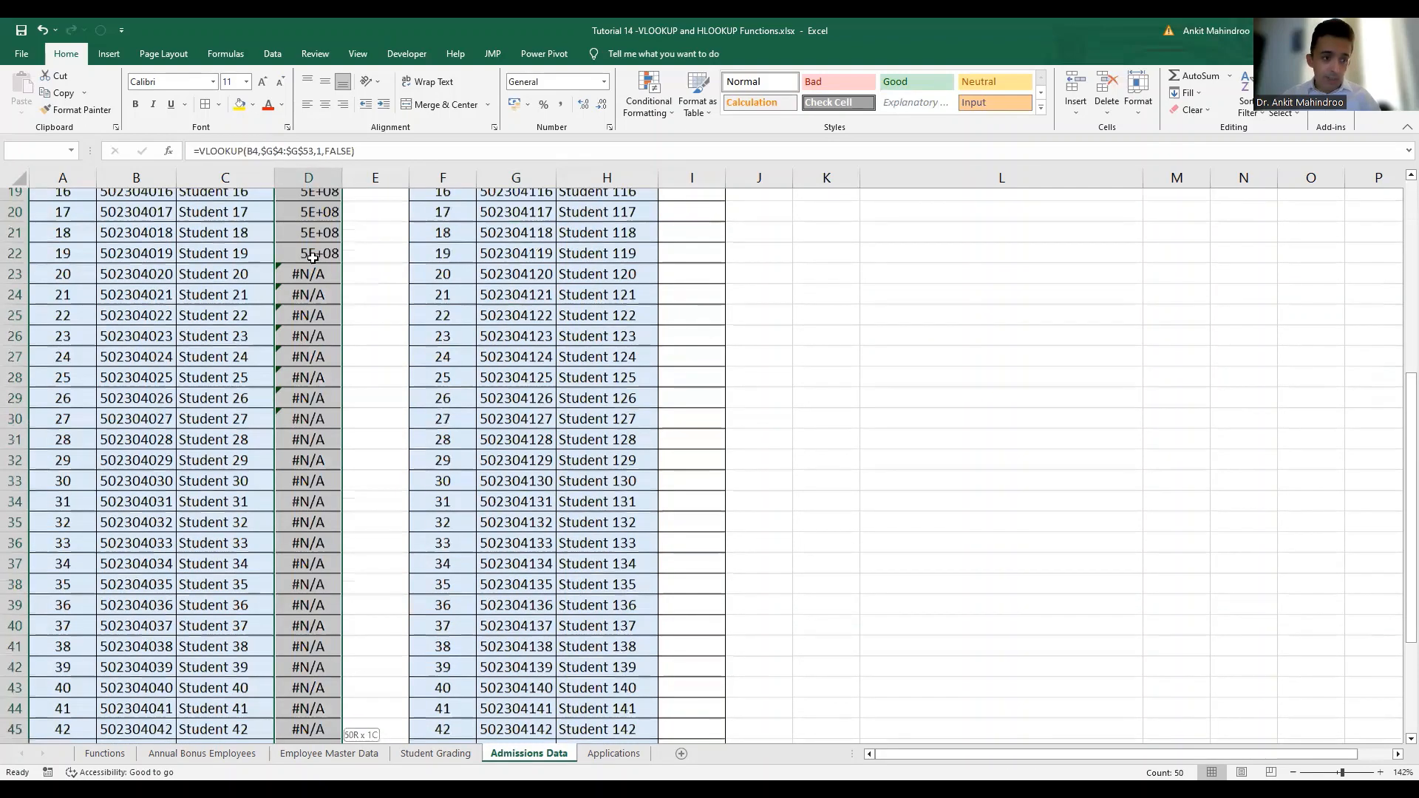
{"action": "scroll", "coordinate": [313, 258], "scroll_direction": "down", "scroll_amount": 3}
{"action": "scroll", "coordinate": [313, 259], "scroll_direction": "up", "scroll_amount": 7}
{"action": "key", "text": "Up"}
{"action": "key", "text": "Up"}
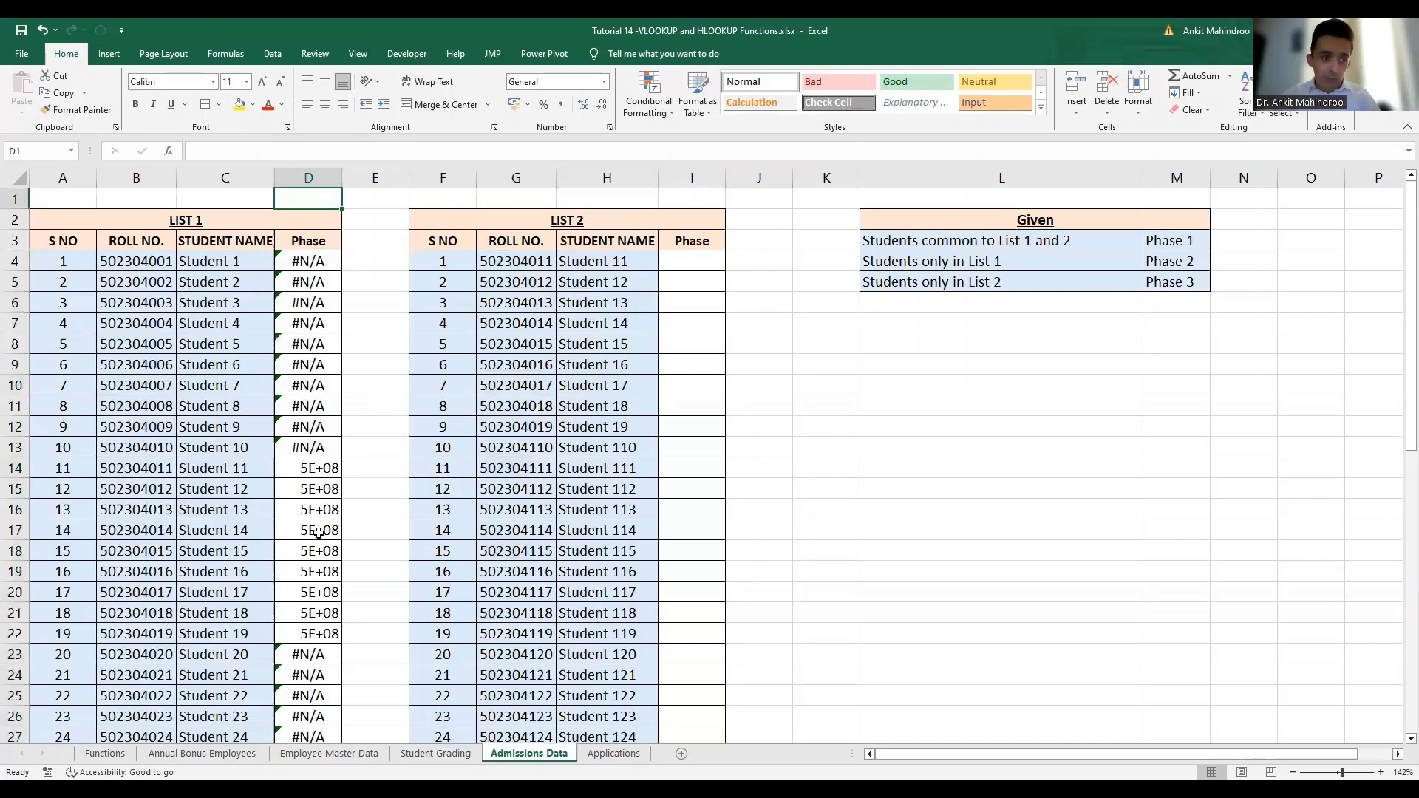
{"action": "double_click", "coordinate": [337, 186]}
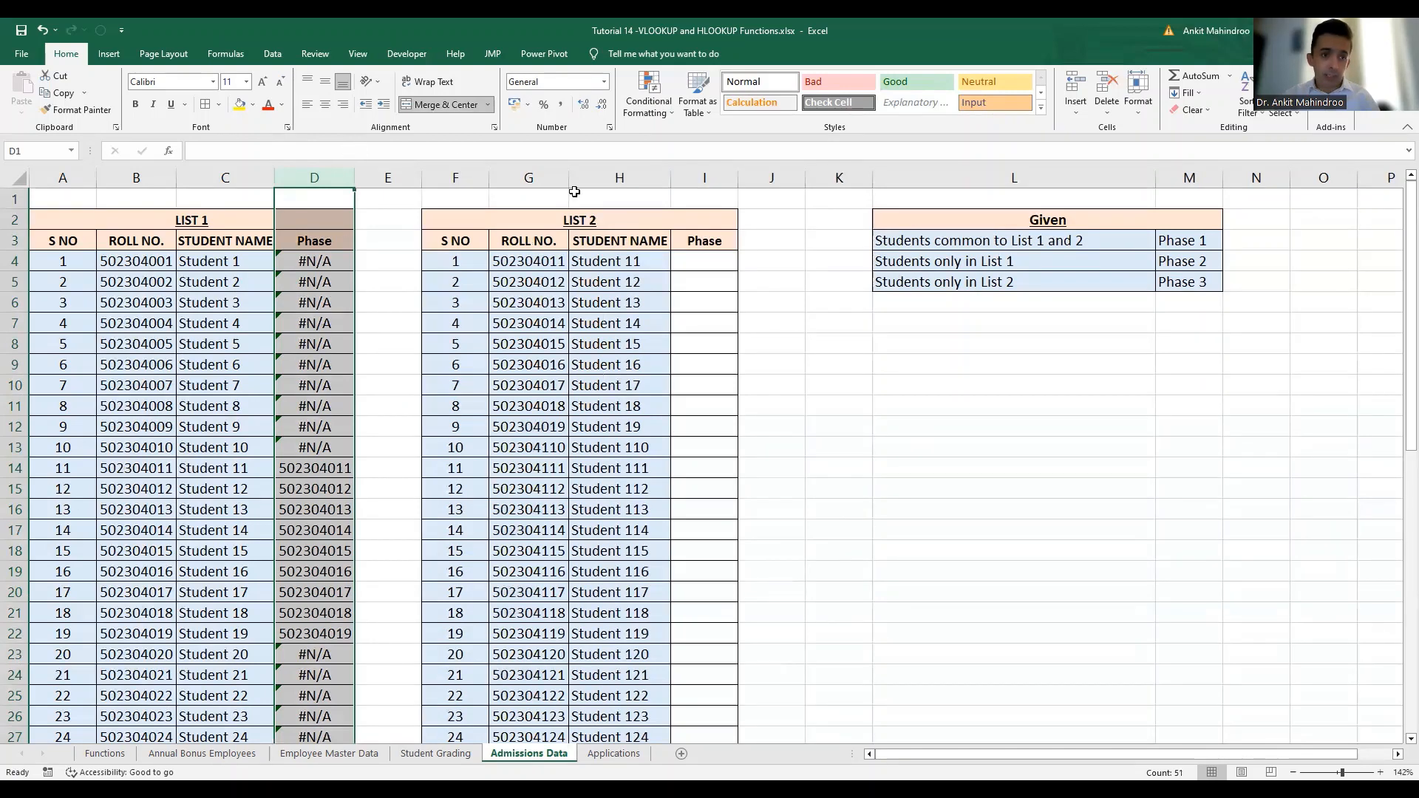
Wrap the VLOOKUP in D4 inside IF(ISNA(...)) as the logical test, ready for the value-if-true argument.
{"action": "left_click", "coordinate": [314, 263]}
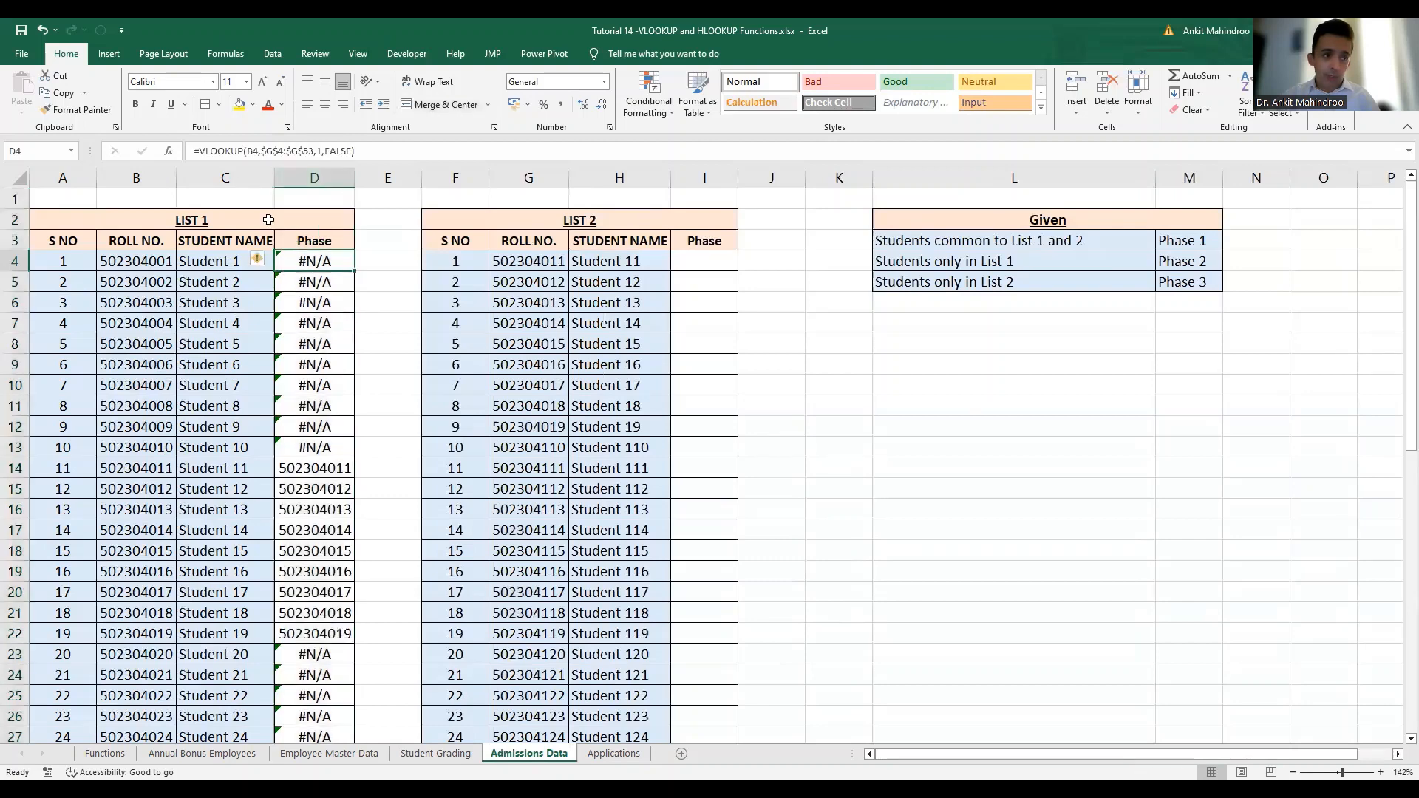
{"action": "left_click", "coordinate": [201, 151]}
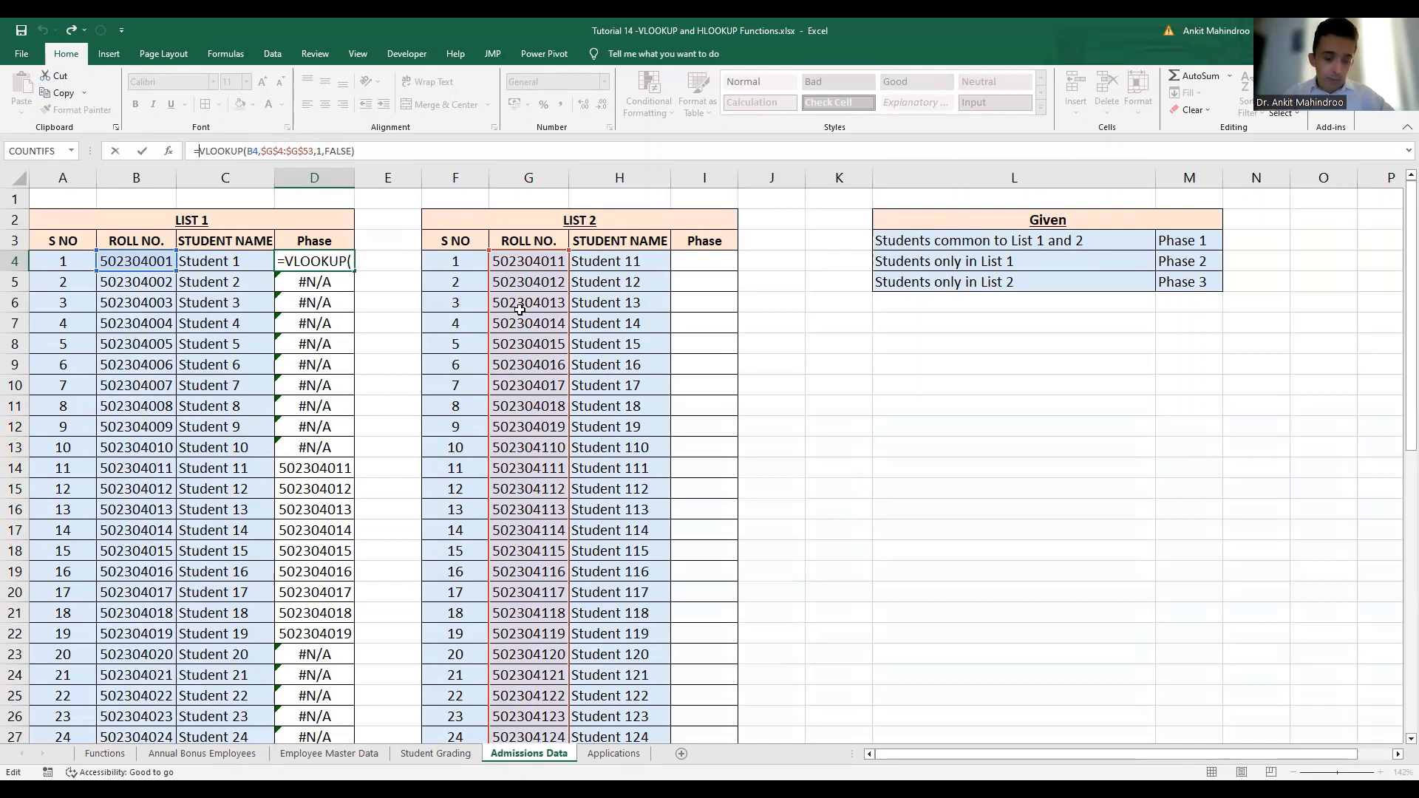
{"action": "type", "text": "IF"}
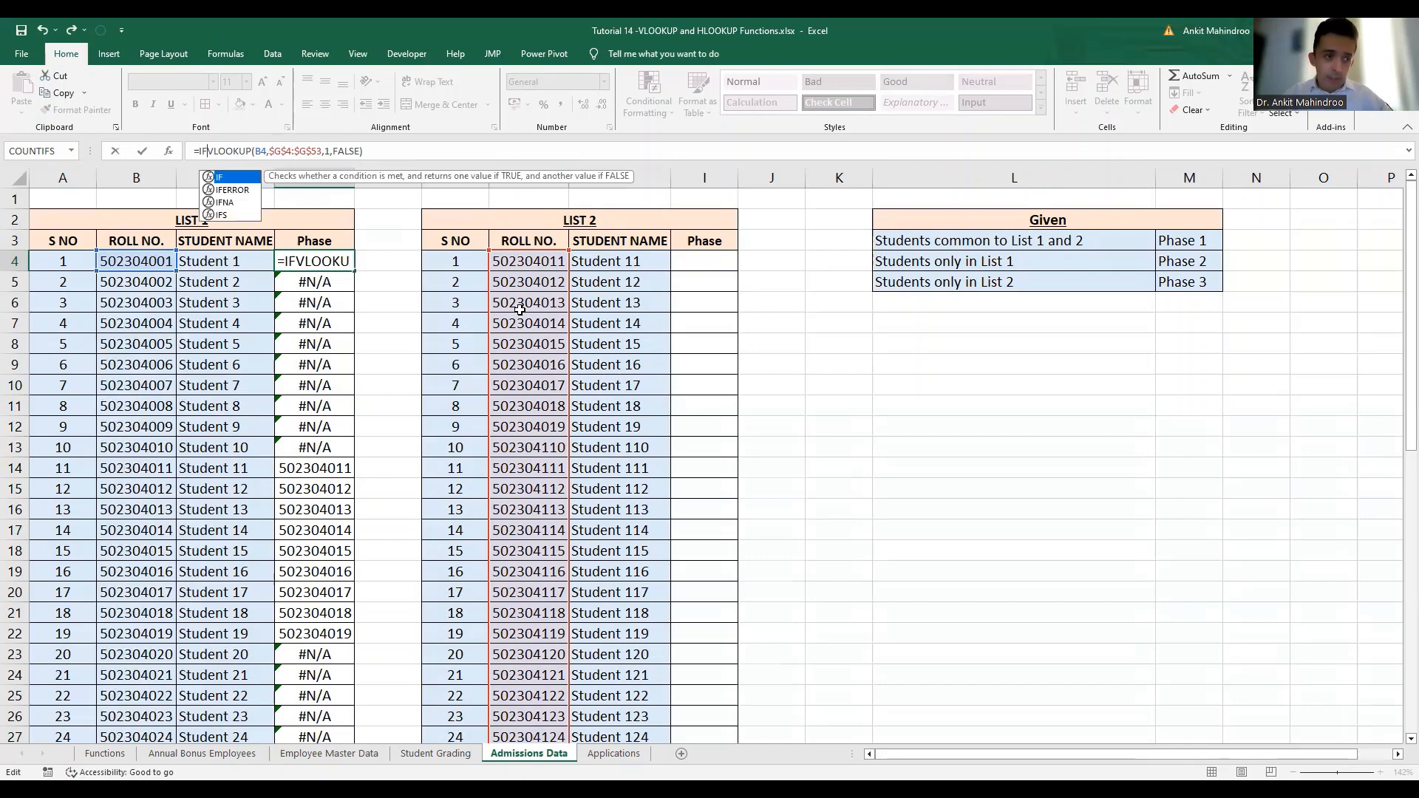
{"action": "type", "text": "("}
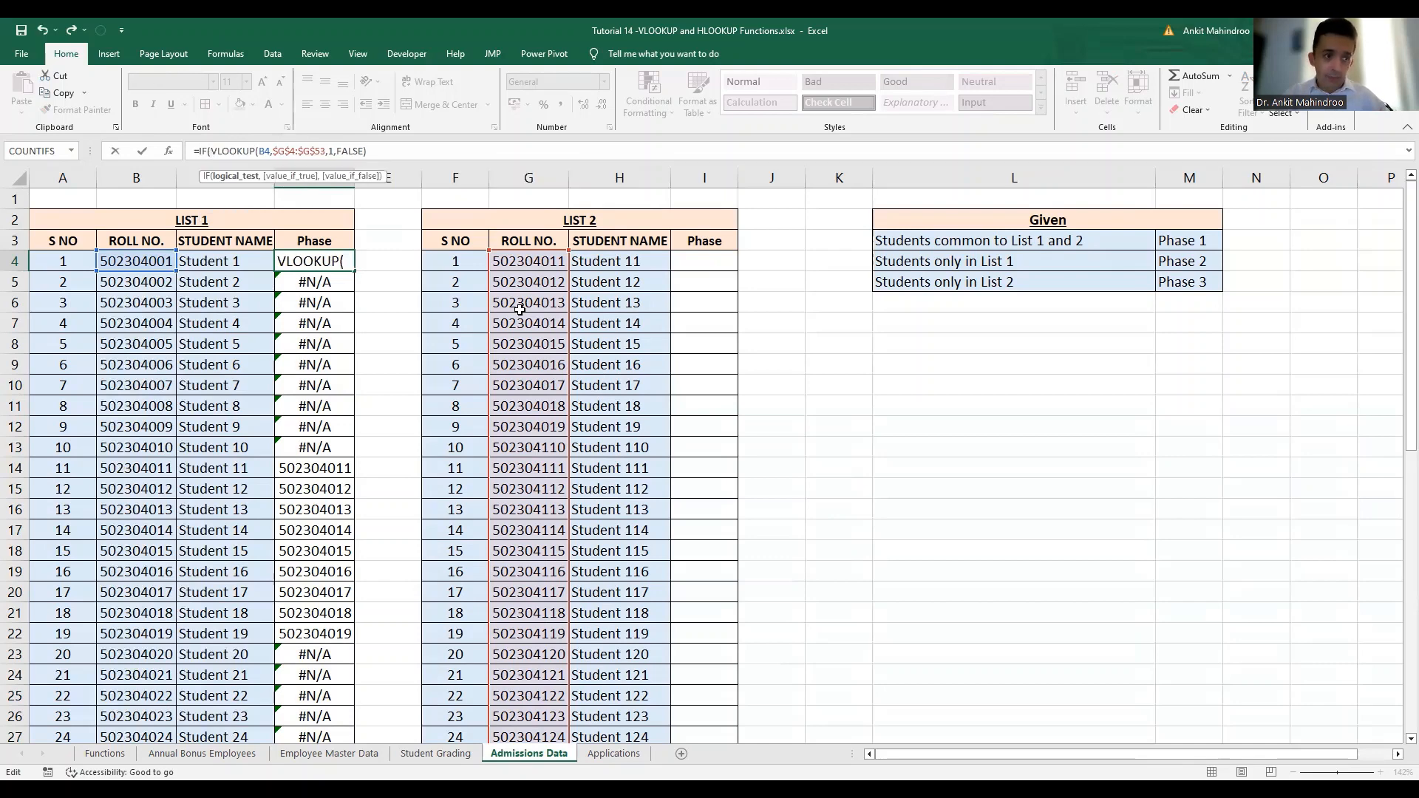
{"action": "left_click", "coordinate": [375, 152]}
{"action": "left_click", "coordinate": [209, 151]}
{"action": "type", "text": "IS"}
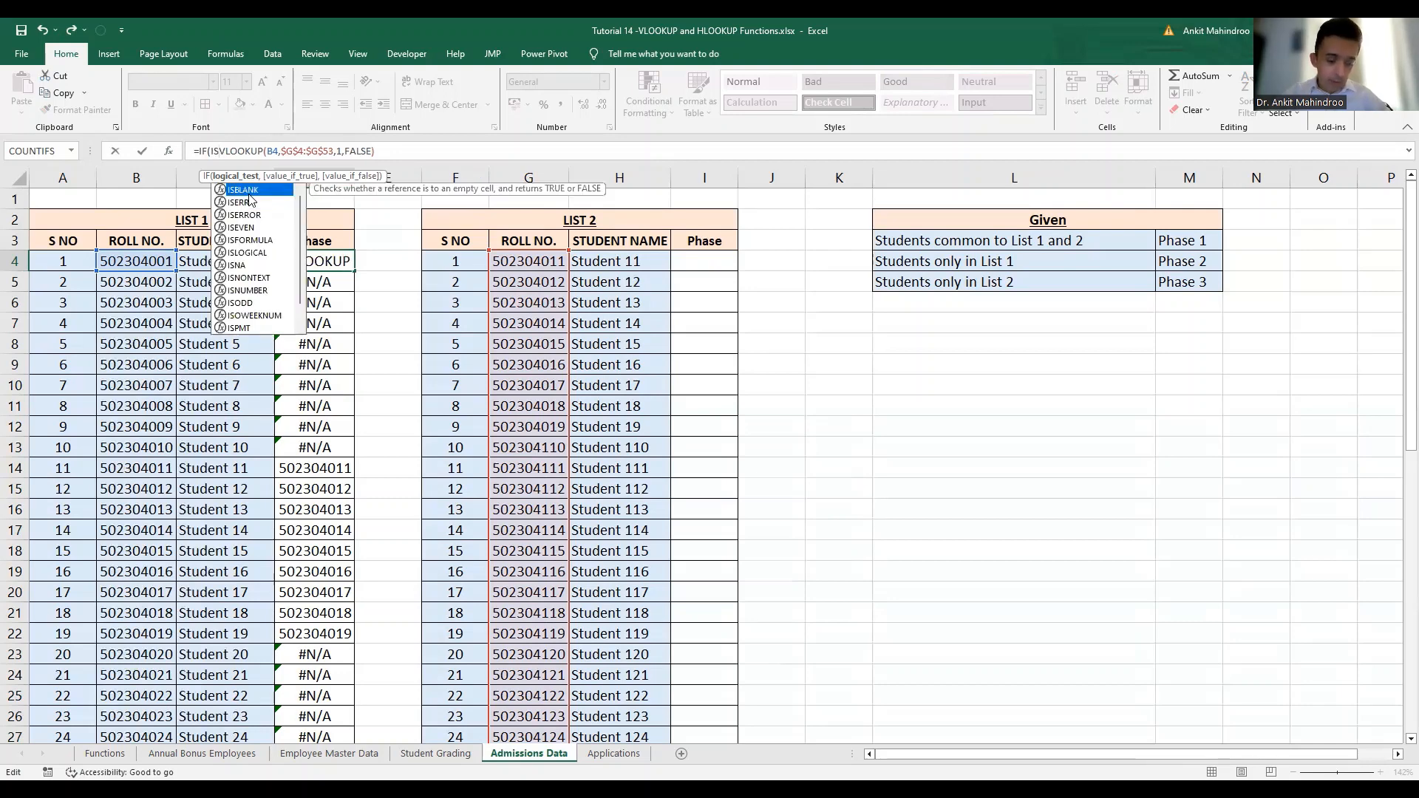
{"action": "type", "text": "N"}
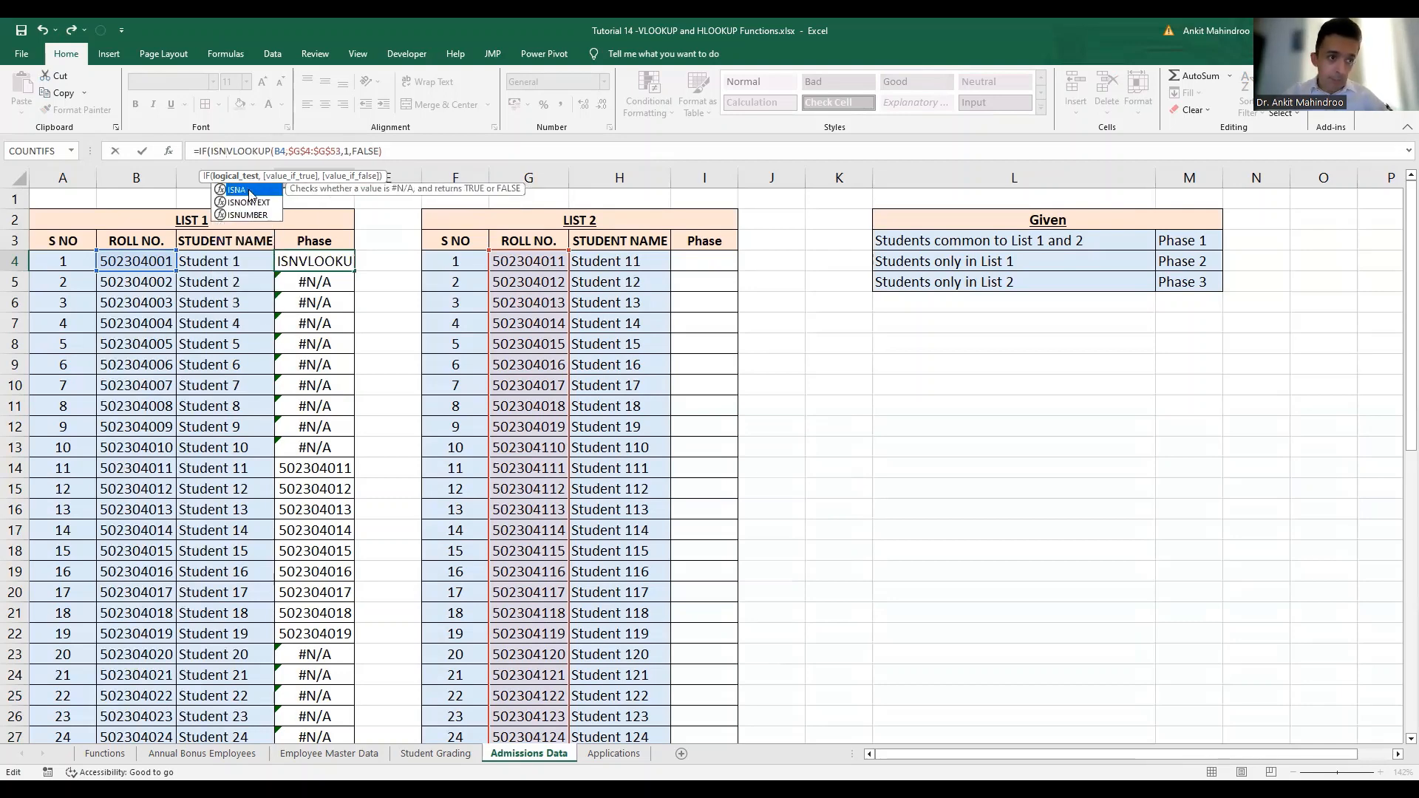
{"action": "key", "text": "Tab"}
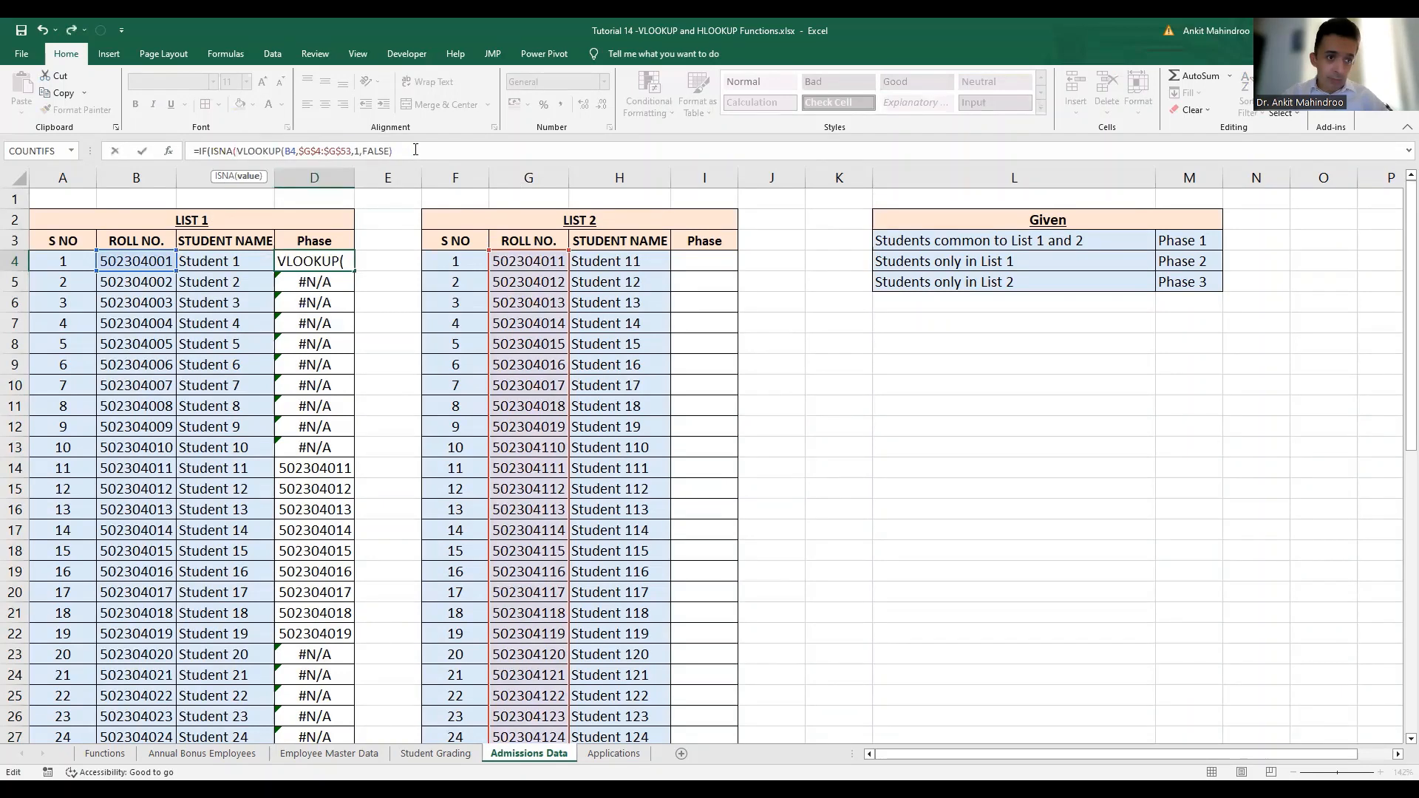
{"action": "left_click", "coordinate": [415, 150]}
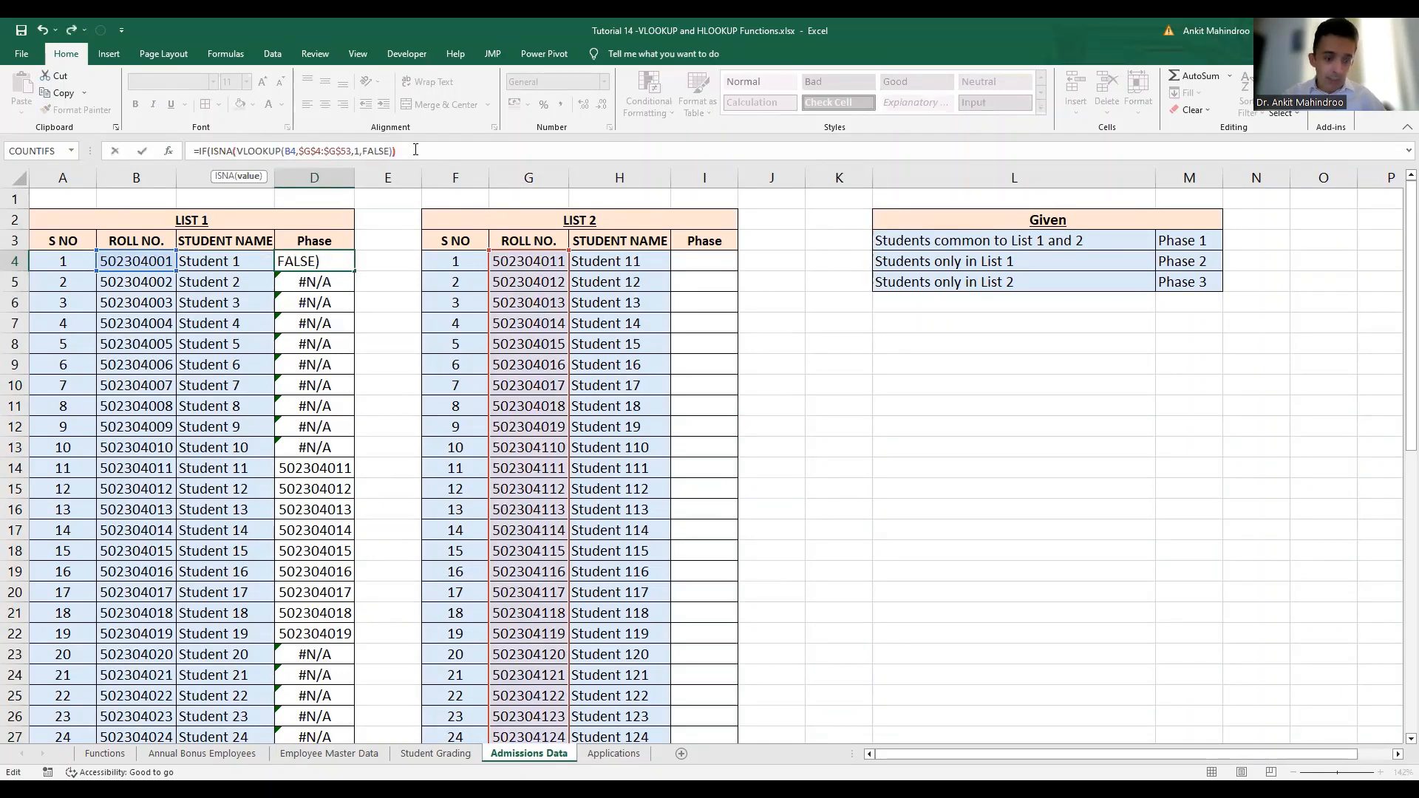
{"action": "type", "text": "),"}
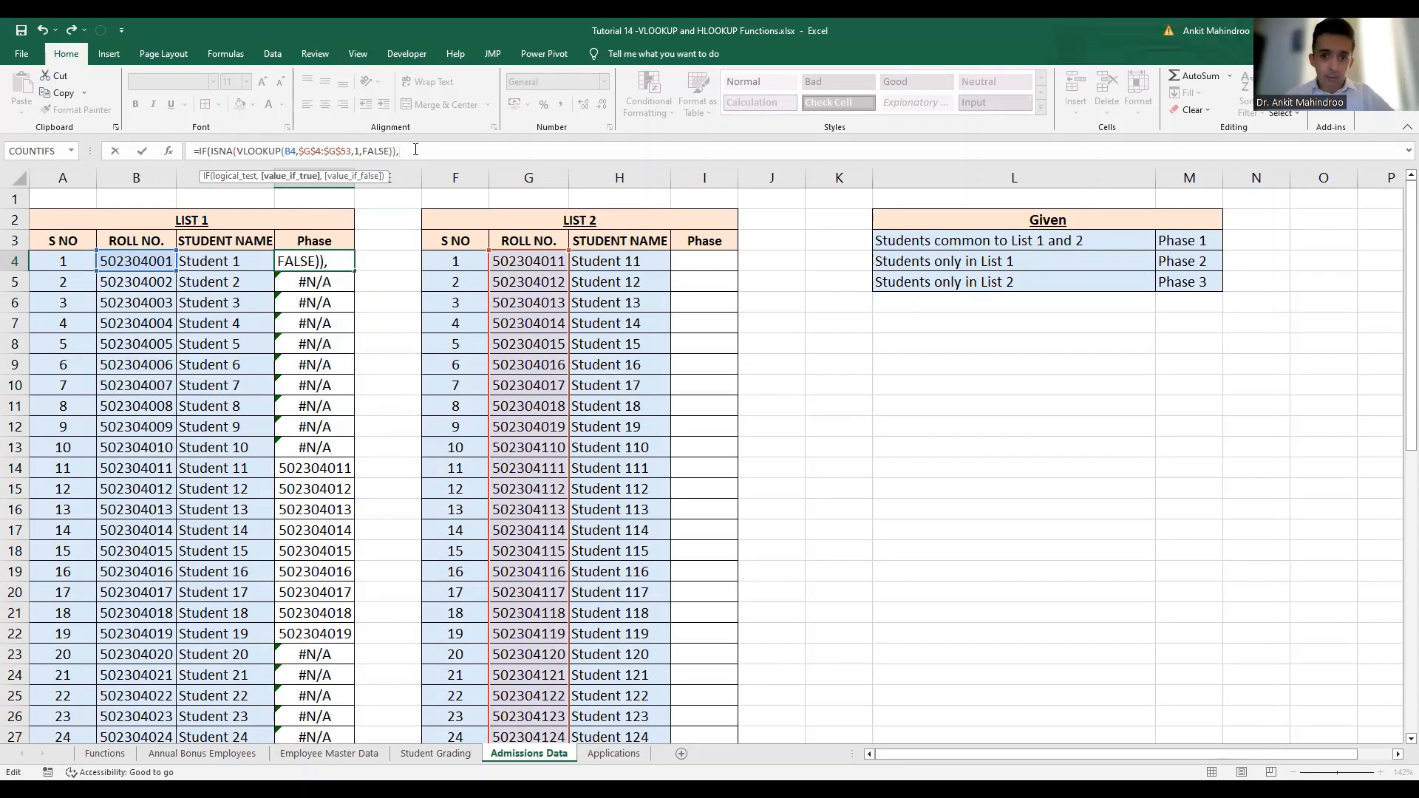
{"action": "type", "text": "P"}
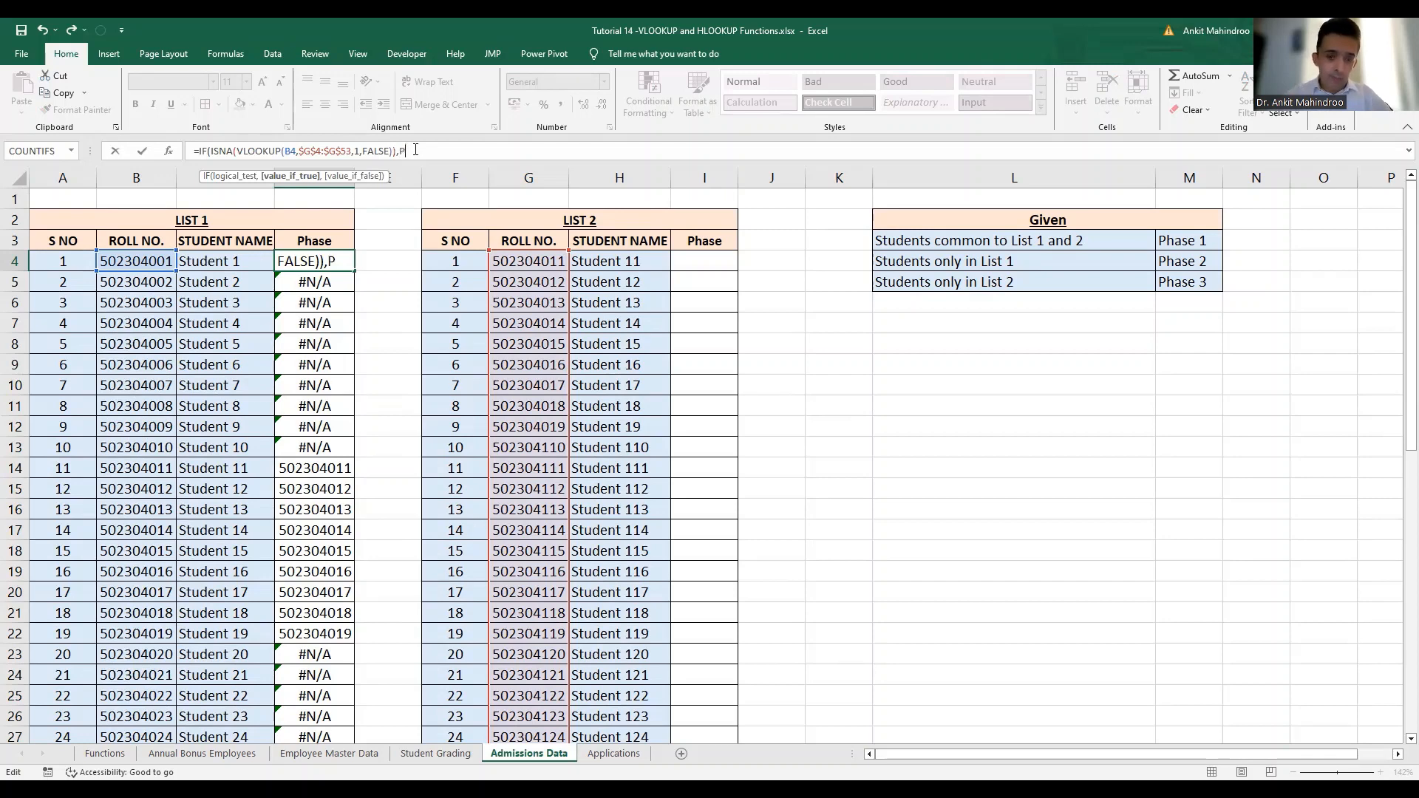
{"action": "type", "text": "hase"}
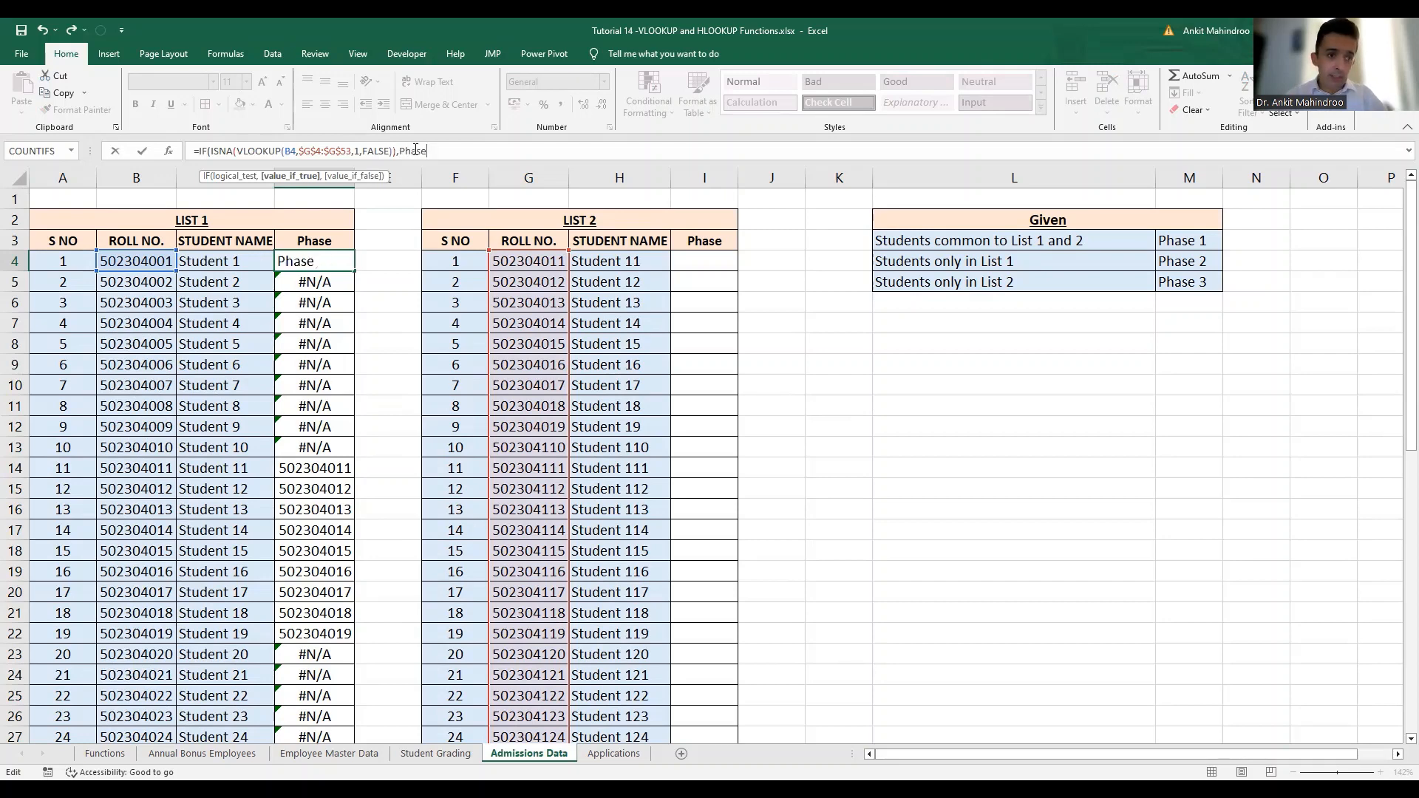
{"action": "key", "text": "BackSpace"}
{"action": "key", "text": "BackSpace"}
{"action": "key", "text": "BackSpace"}
{"action": "key", "text": "BackSpace"}
{"action": "key", "text": "BackSpace"}
Complete D4's IF formula with "Phase 2" if true and "Phase 1" if false, and fill it down the List 1 Phase column.
{"action": "type", "text": "\""}
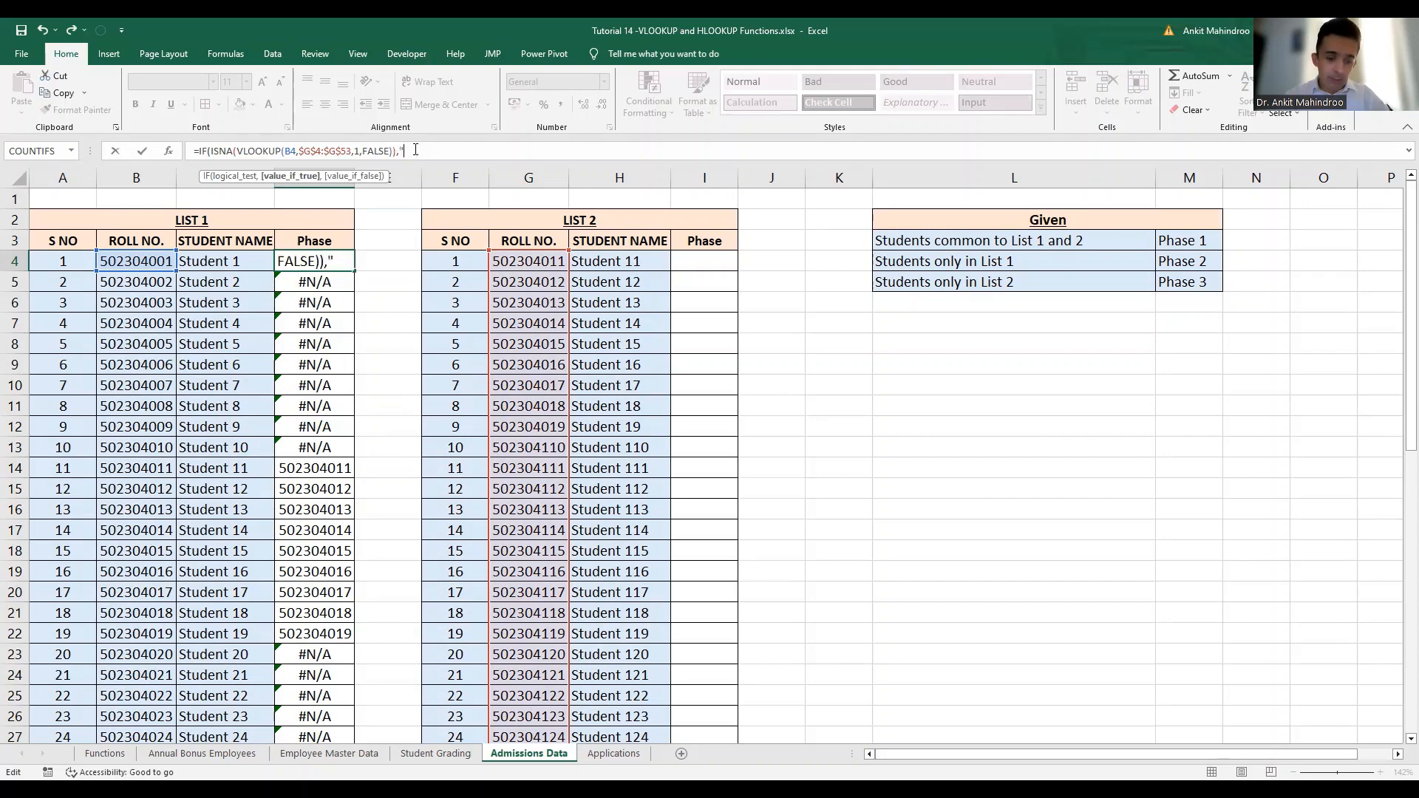
{"action": "type", "text": "Phase"}
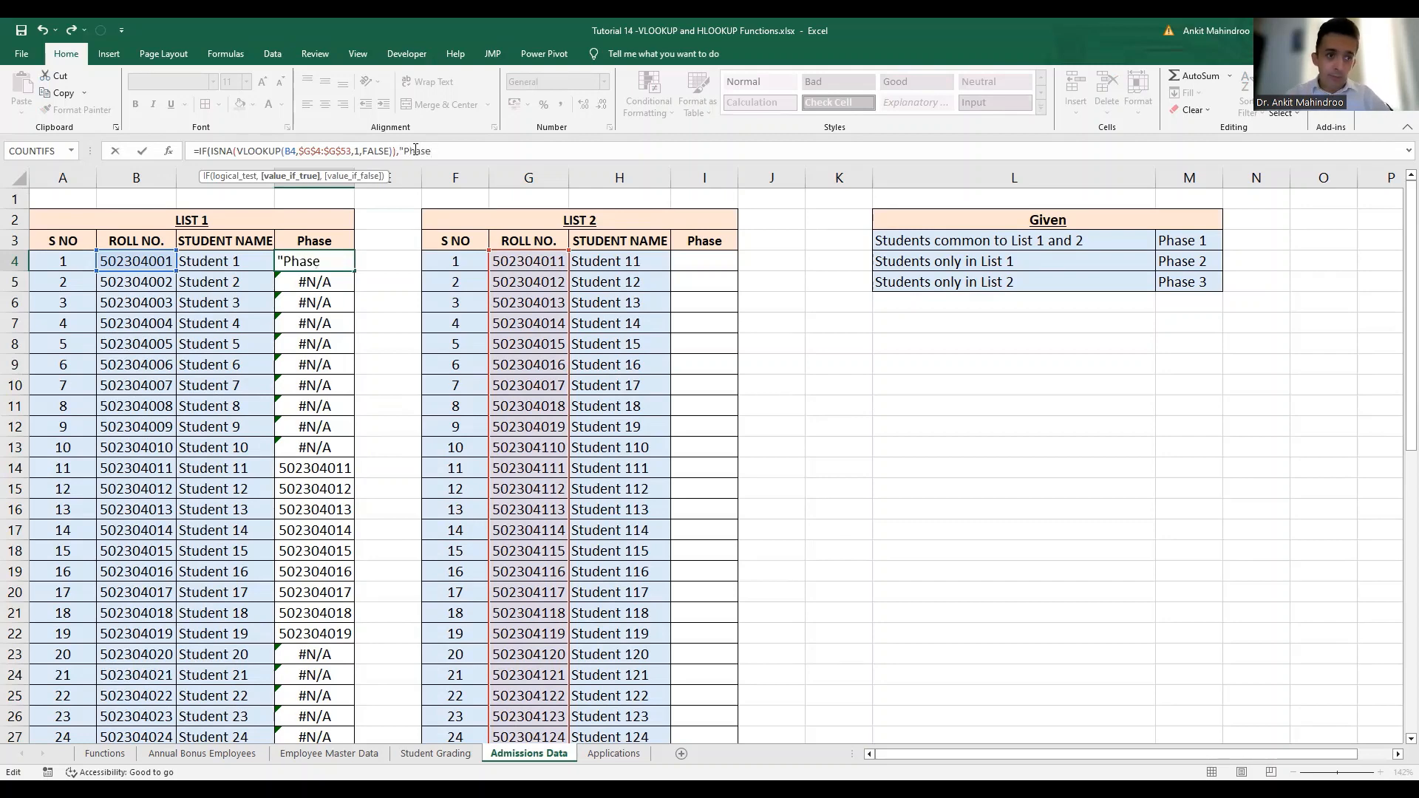
{"action": "type", "text": " 2\""}
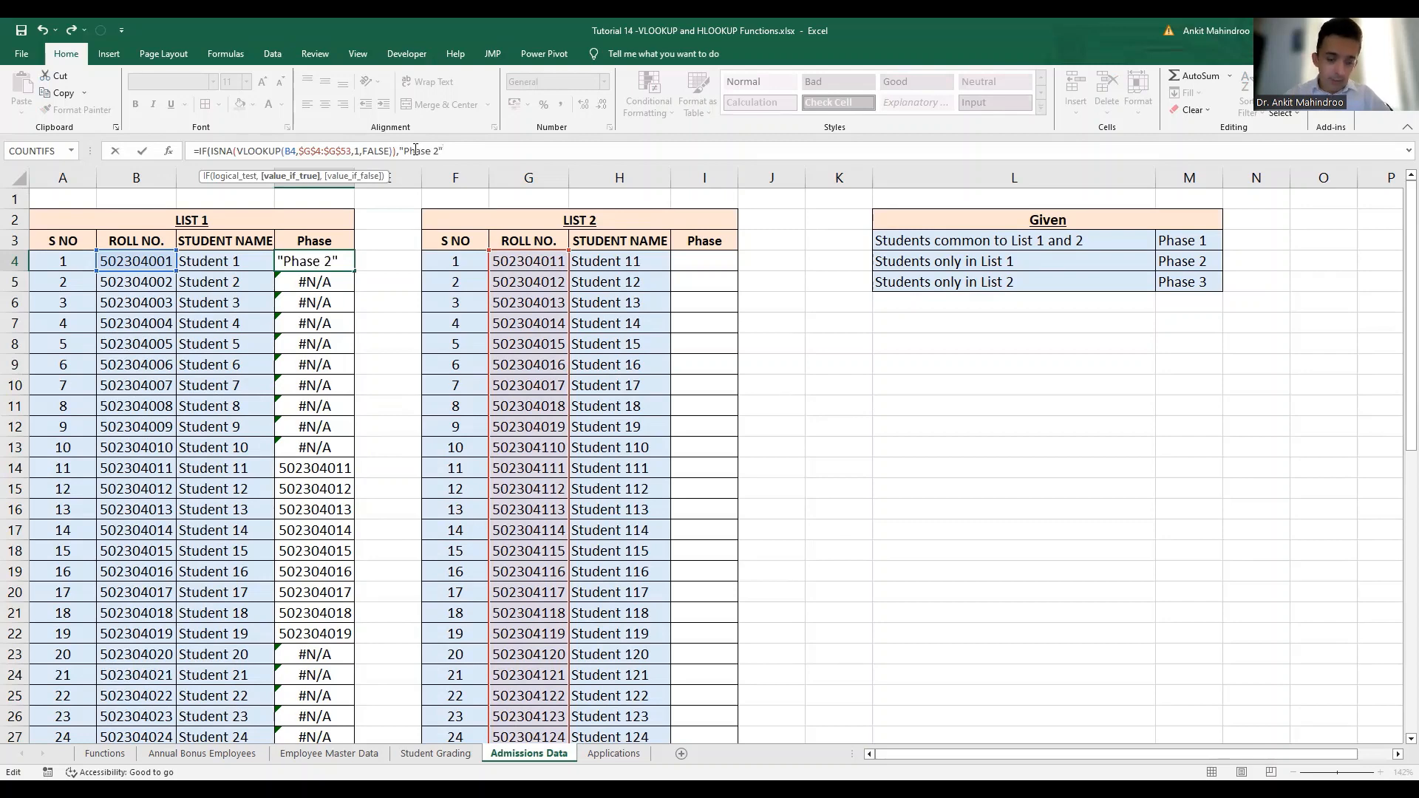
{"action": "type", "text": ","}
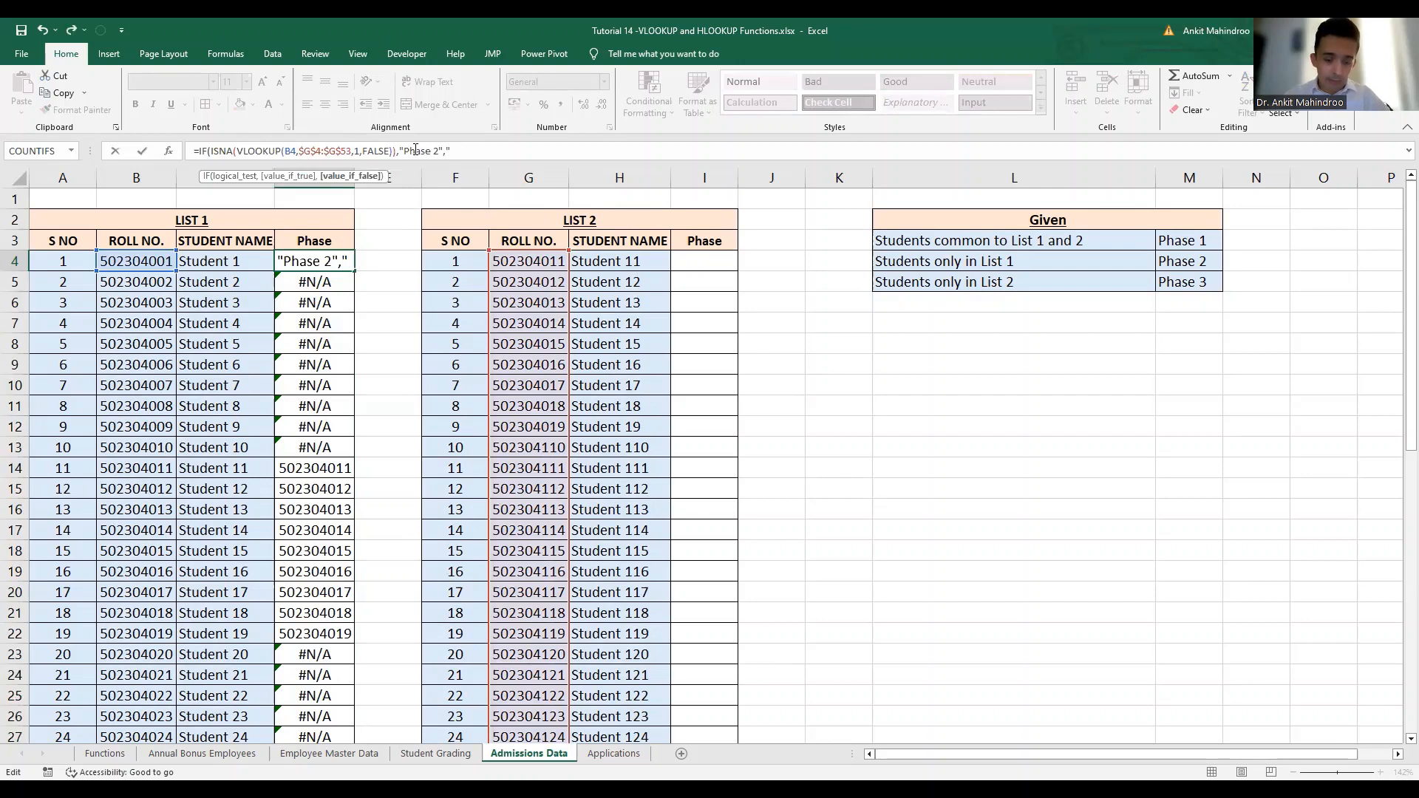
{"action": "type", "text": "Phase "}
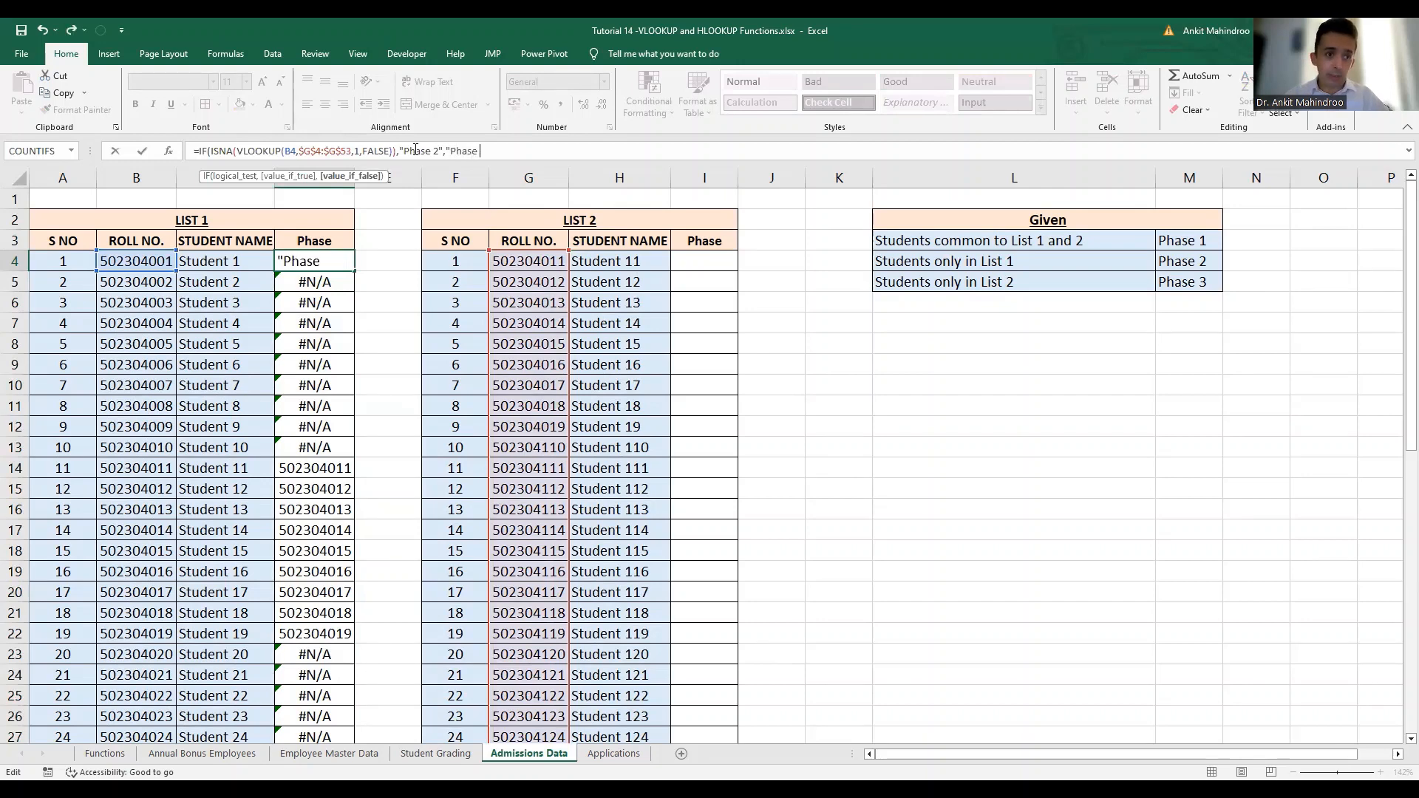
{"action": "type", "text": "1\")"}
{"action": "key", "text": "Return"}
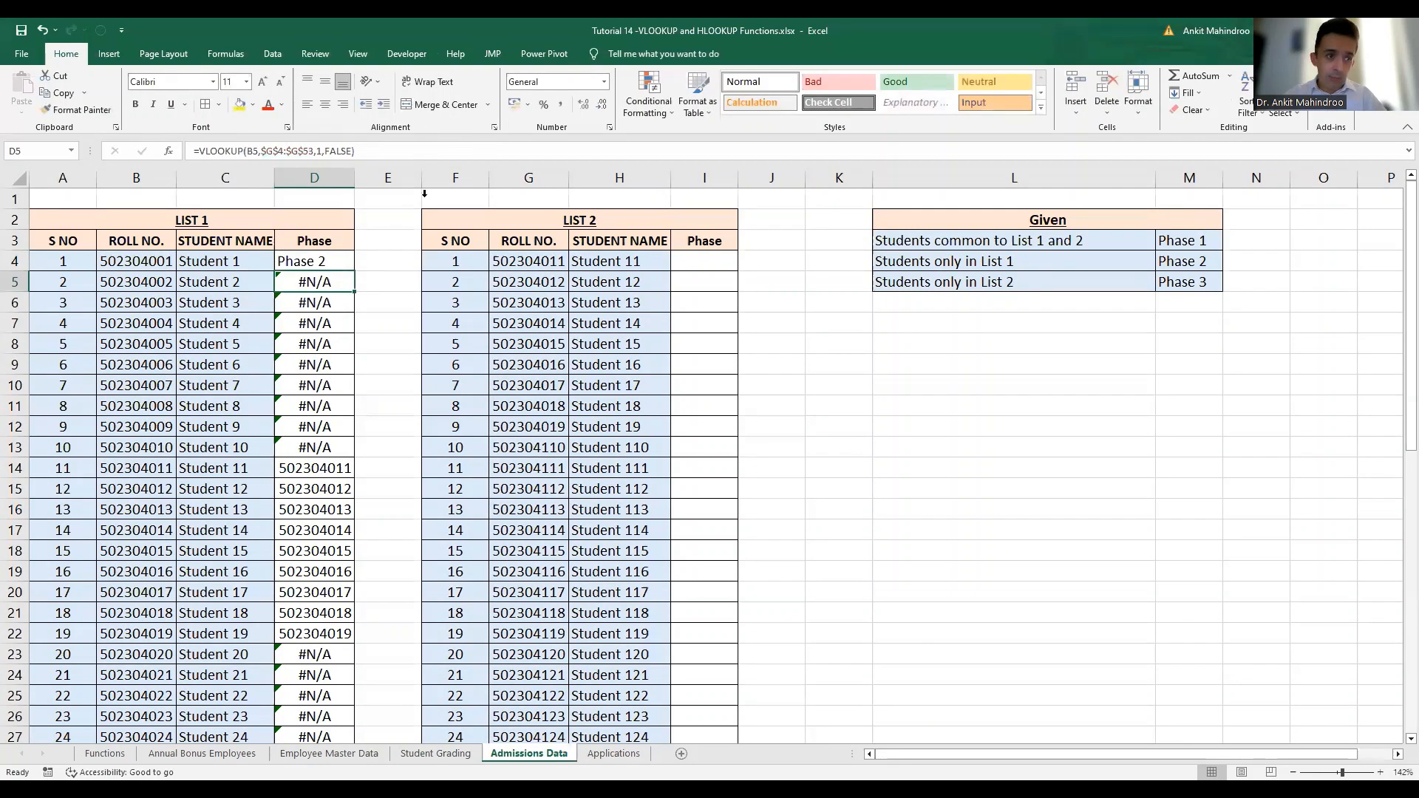
{"action": "left_click", "coordinate": [328, 258]}
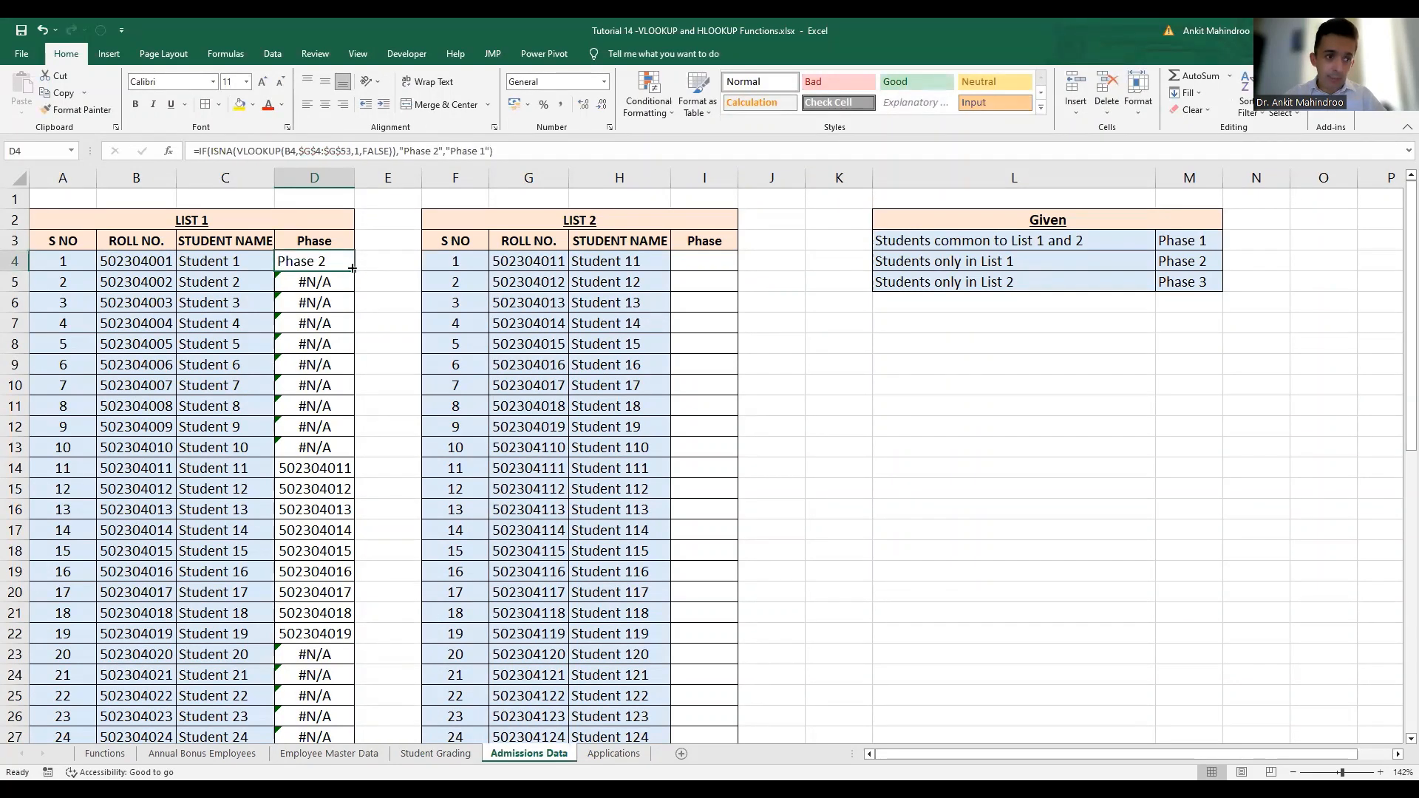
{"action": "double_click", "coordinate": [354, 272]}
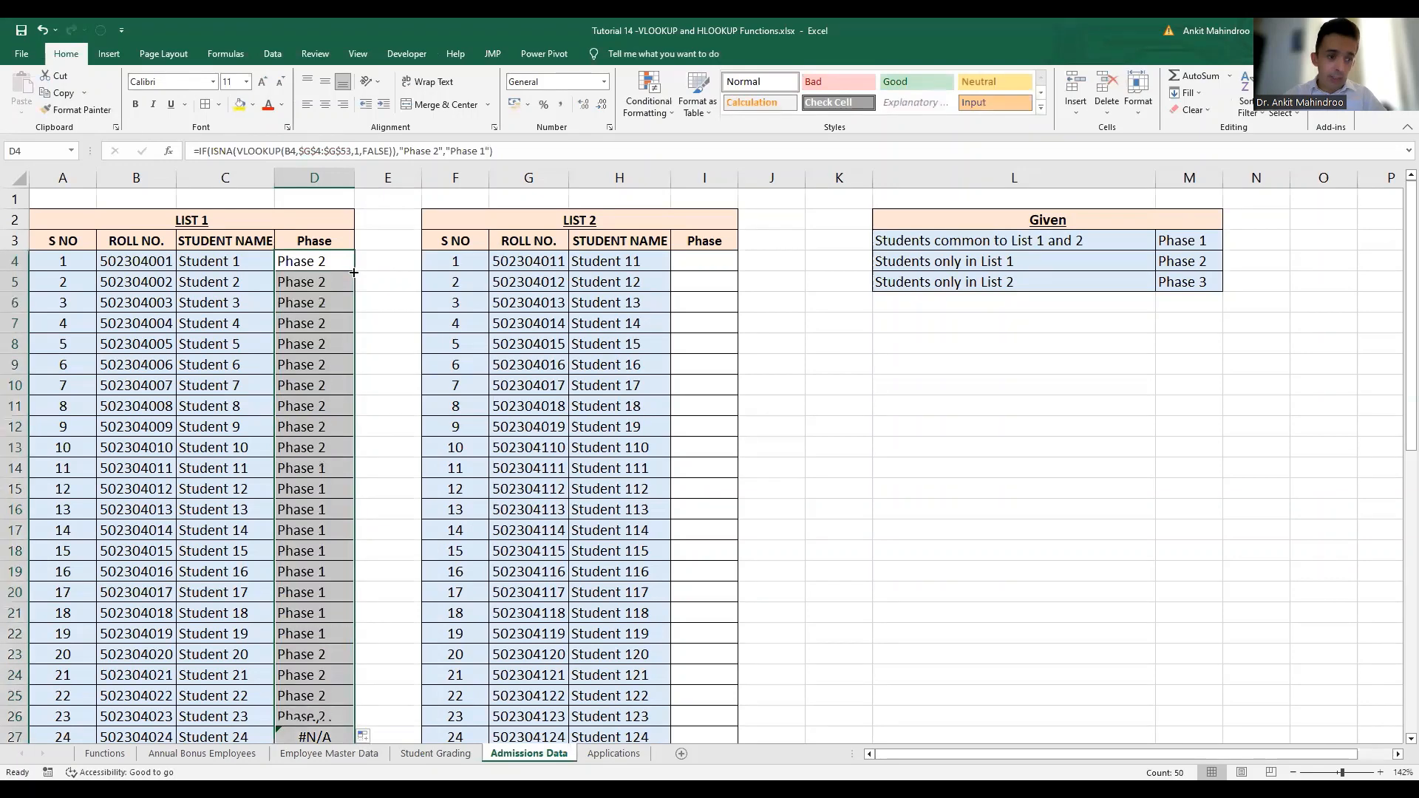
Examine the List 1 phases in D14:D22 and the formula in D4.
{"action": "left_click", "coordinate": [296, 471]}
{"action": "key", "text": "shift+Down"}
{"action": "key", "text": "shift+Down"}
{"action": "key", "text": "shift+Down"}
{"action": "key", "text": "shift+Down"}
{"action": "key", "text": "shift+Down"}
{"action": "key", "text": "shift+Down"}
{"action": "key", "text": "shift+Down"}
{"action": "key", "text": "shift+Down"}
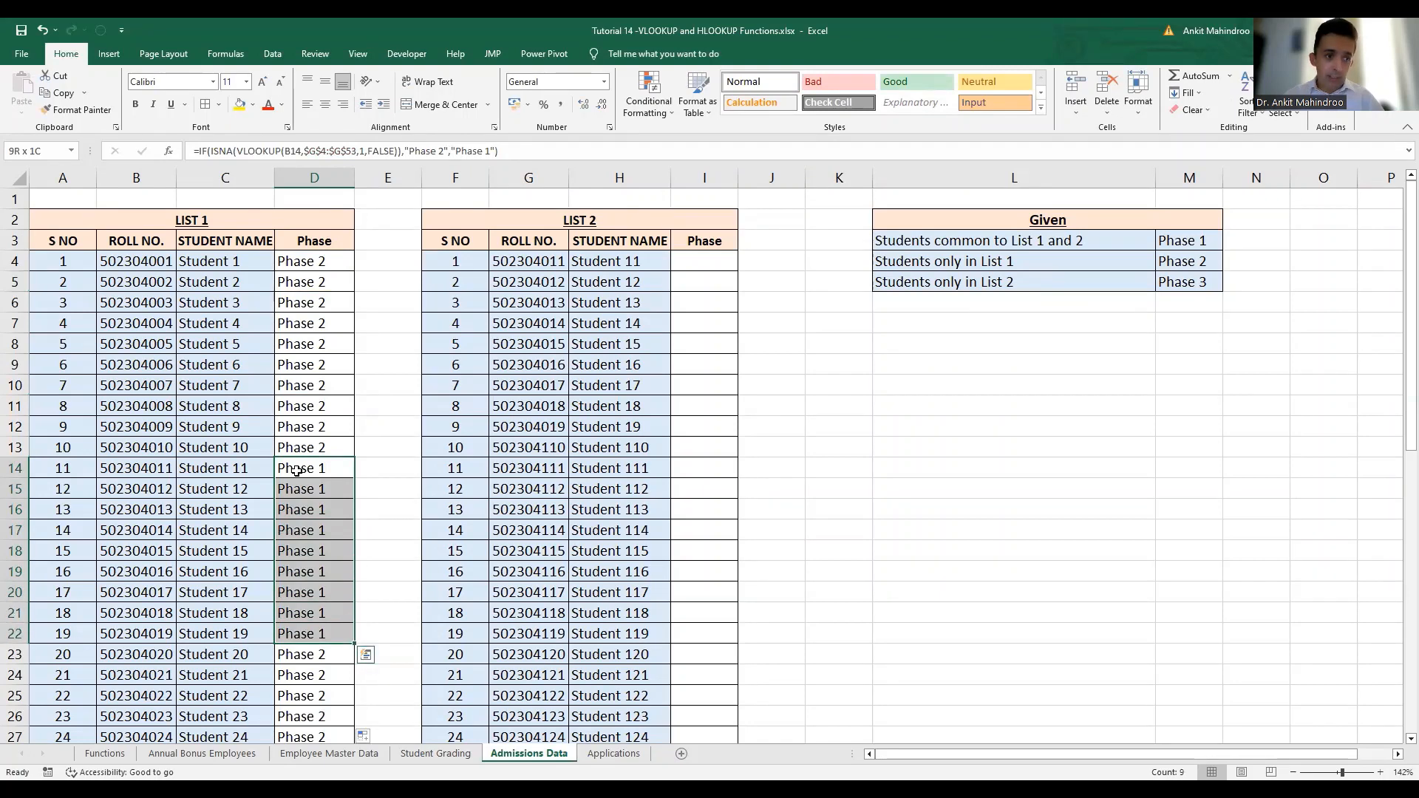
{"action": "left_click", "coordinate": [323, 263]}
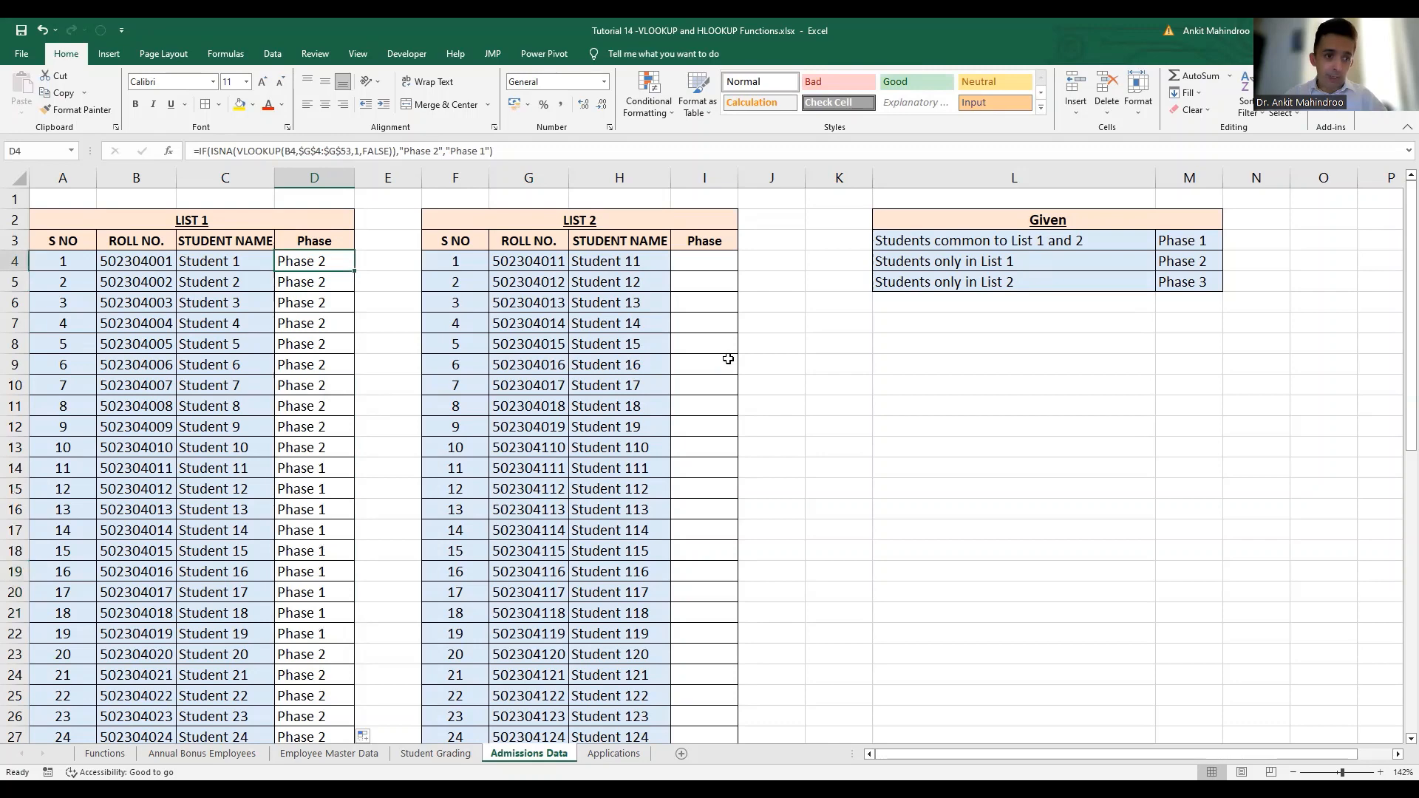
Start a VLOOKUP in I4 with G4 as the lookup value and B4:B53 as the table array.
{"action": "left_click", "coordinate": [709, 260]}
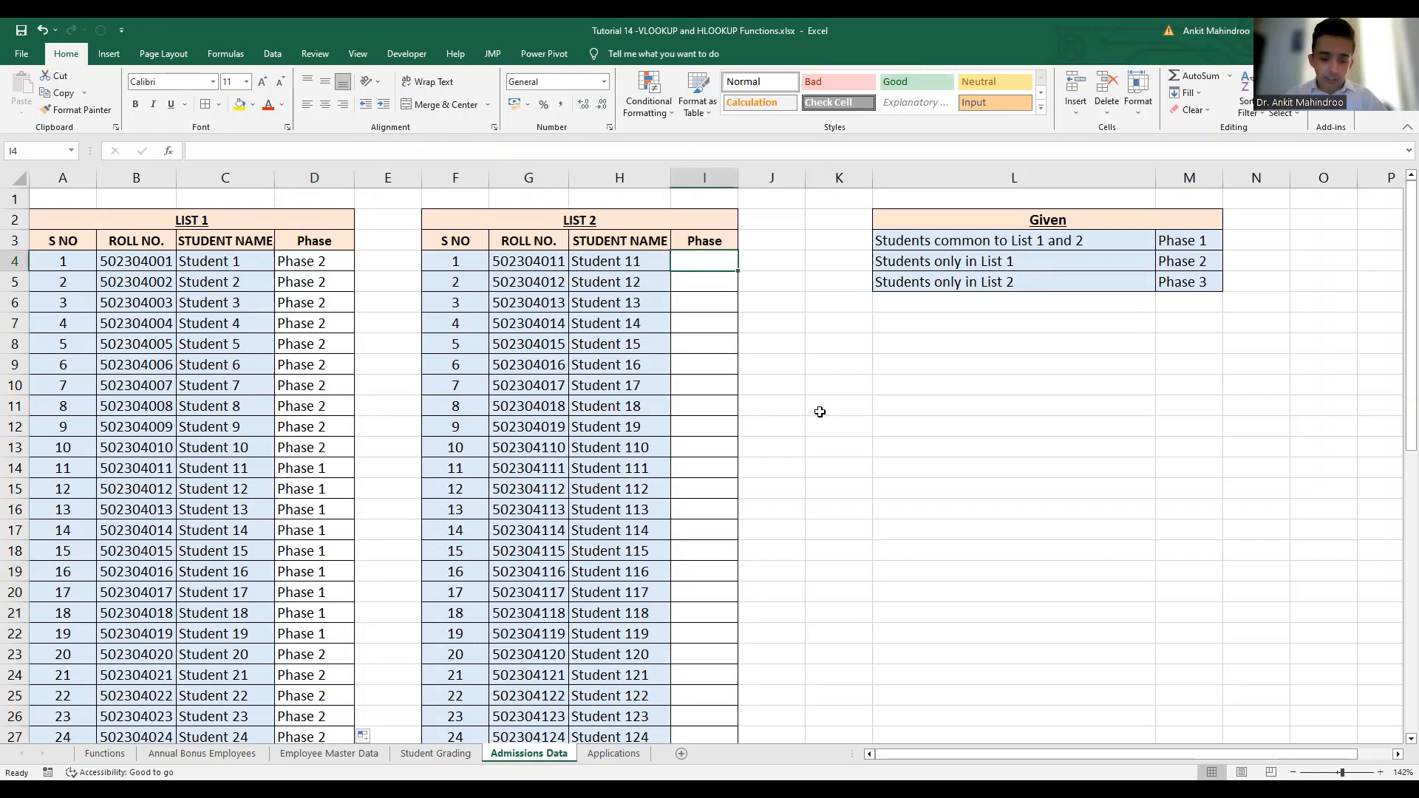
{"action": "type", "text": "="}
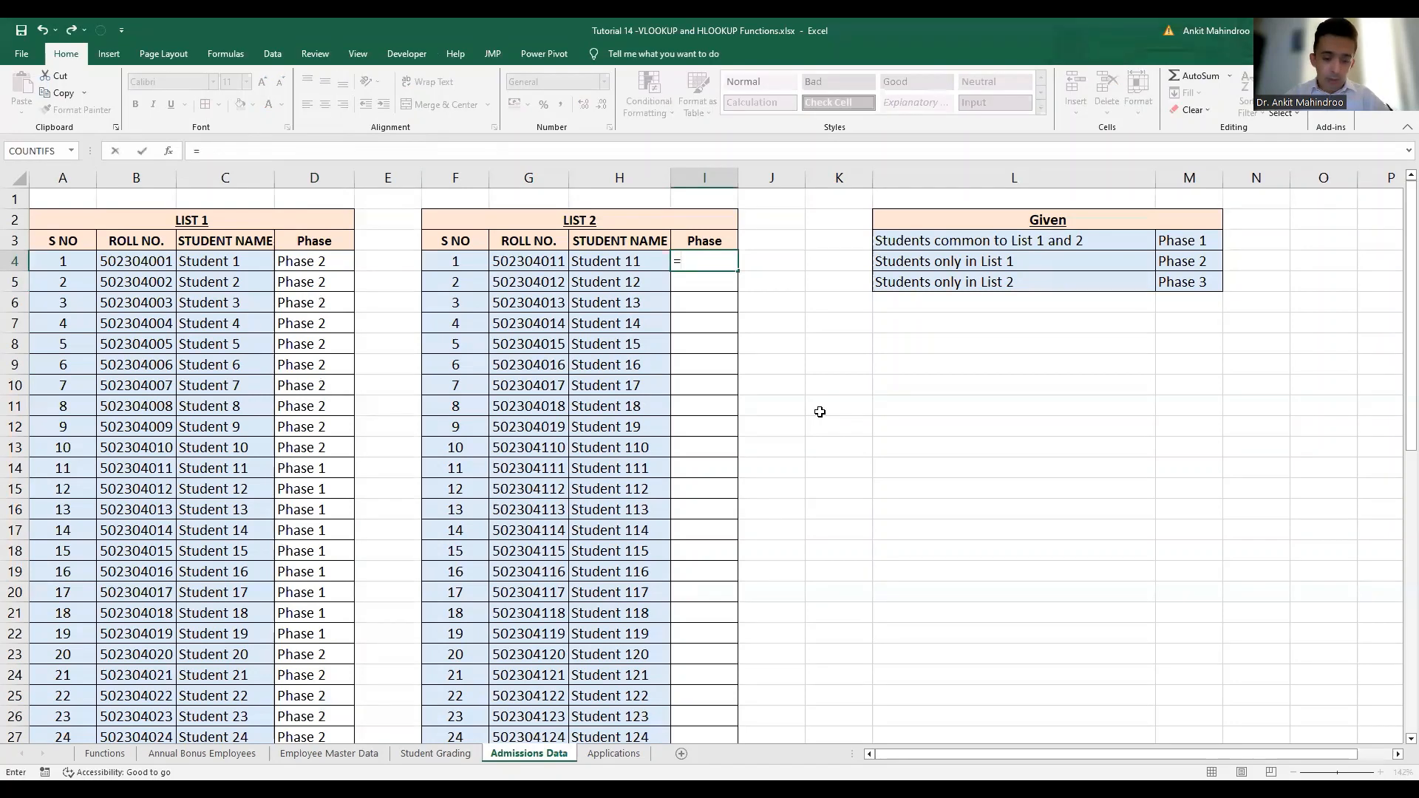
{"action": "type", "text": "vlookup"}
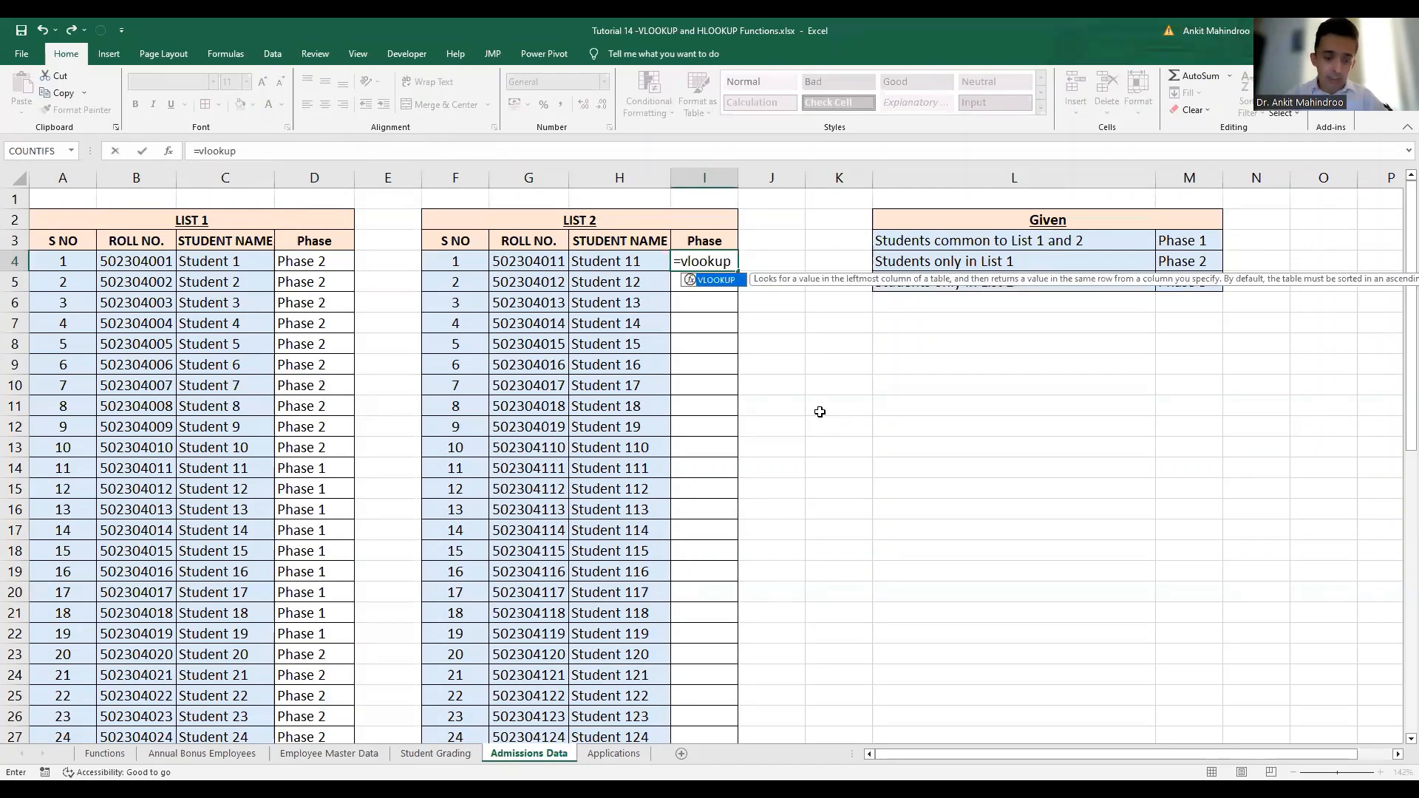
{"action": "type", "text": "("}
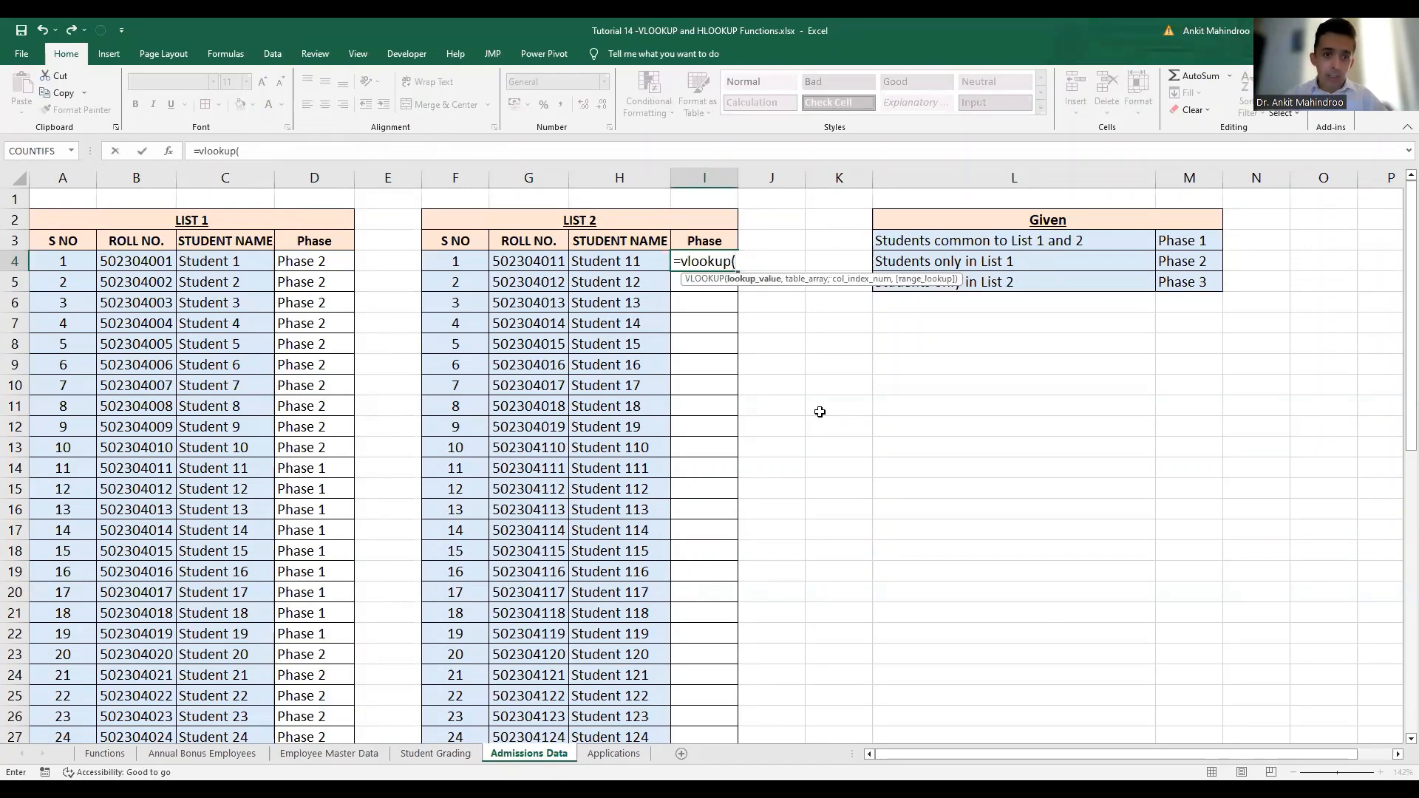
{"action": "left_click", "coordinate": [532, 262]}
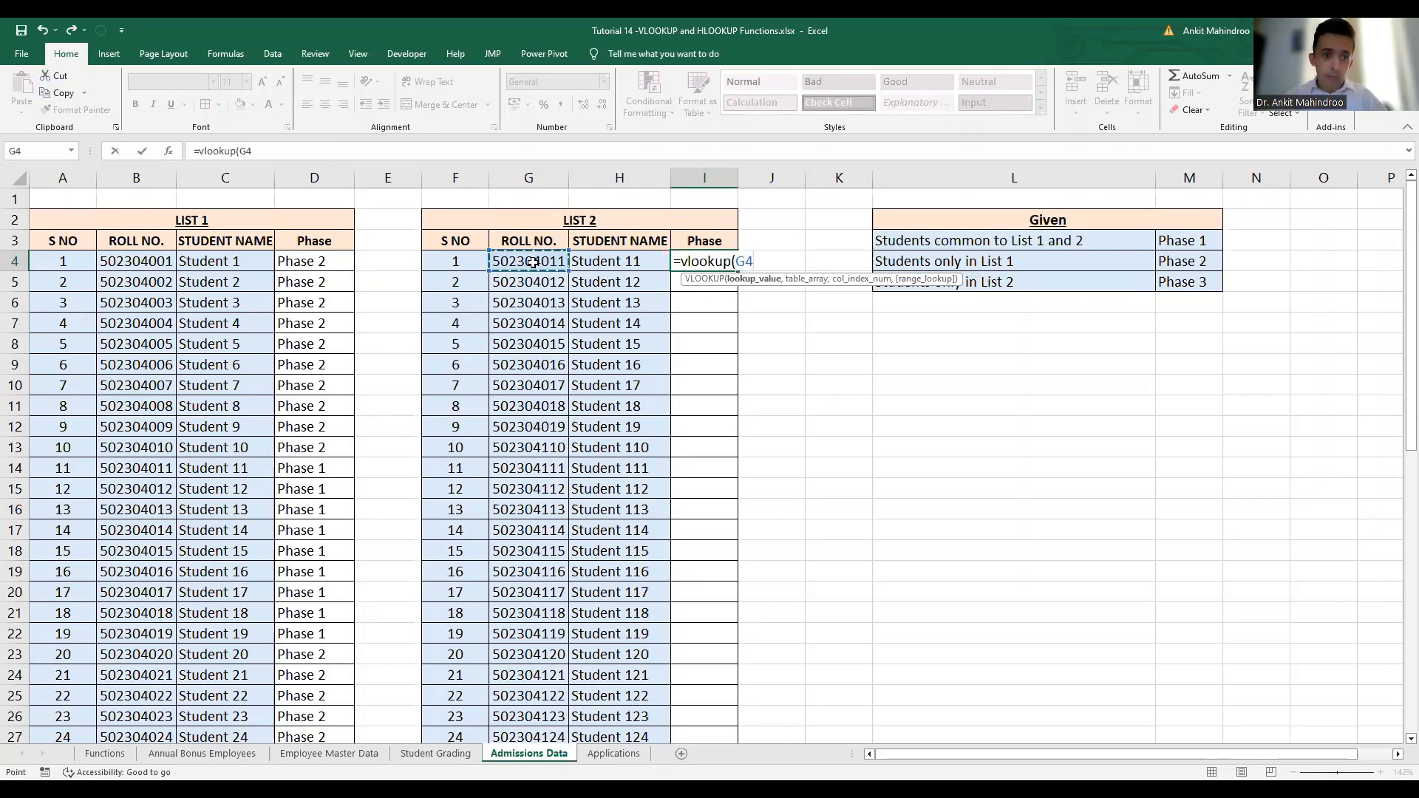
{"action": "type", "text": ","}
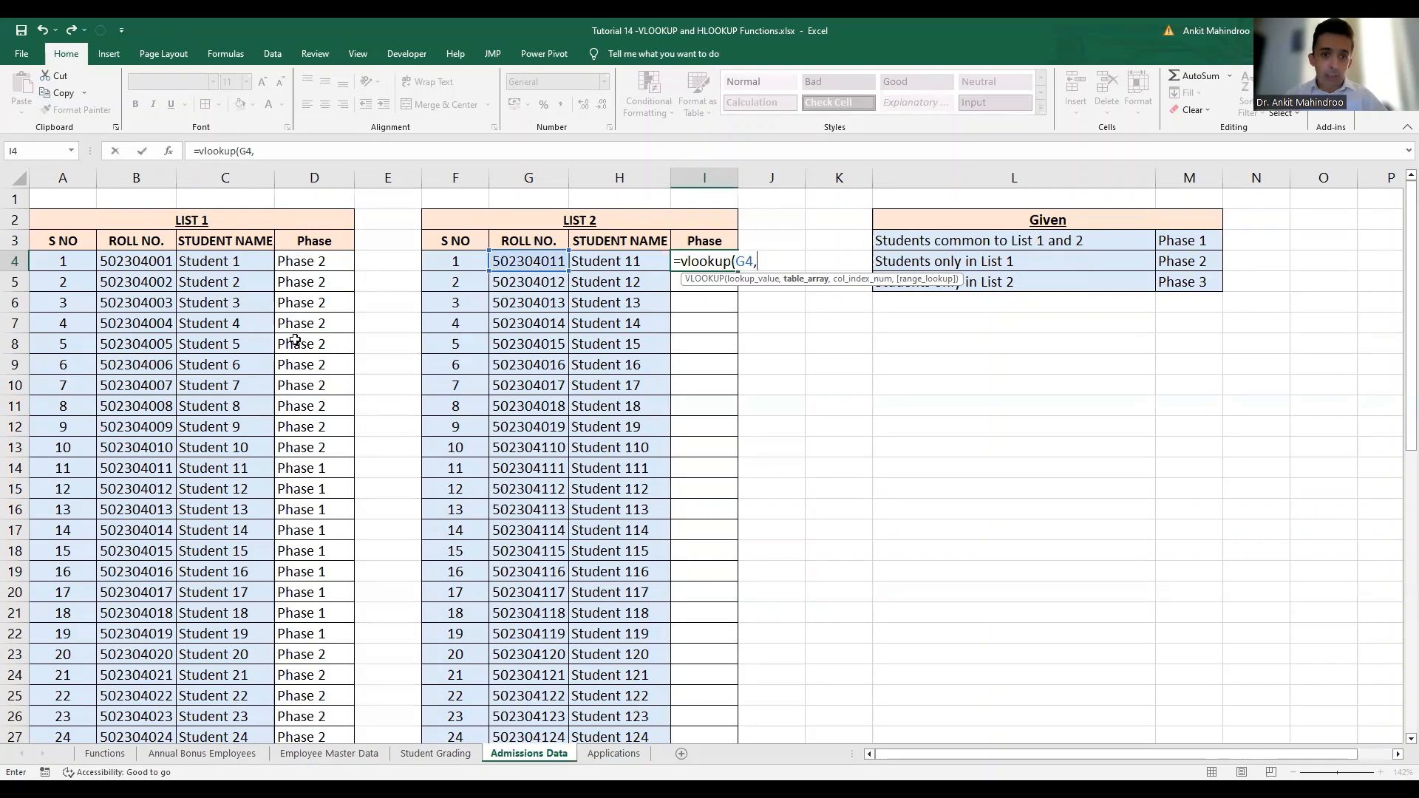
{"action": "left_click", "coordinate": [127, 263]}
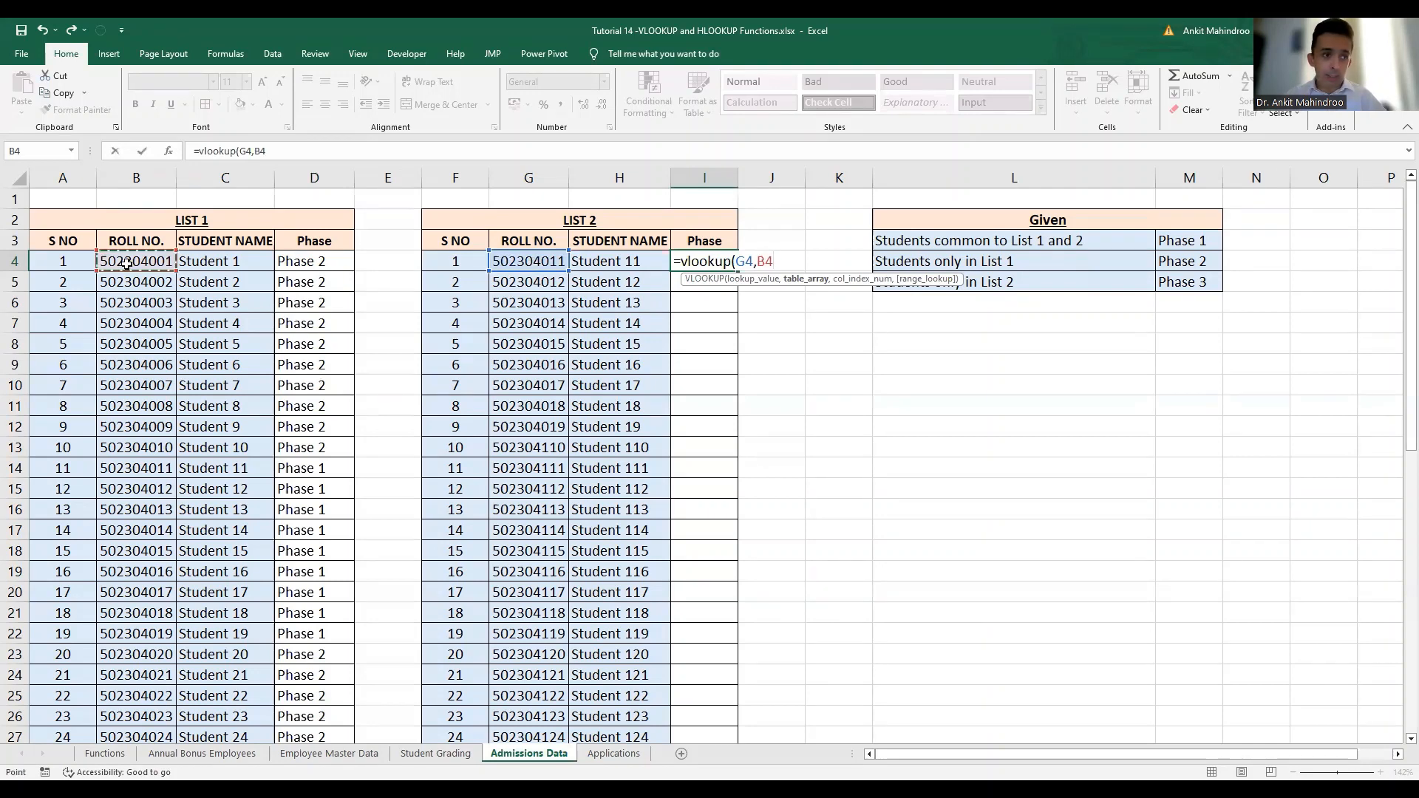
{"action": "key", "text": "ctrl+shift+Down"}
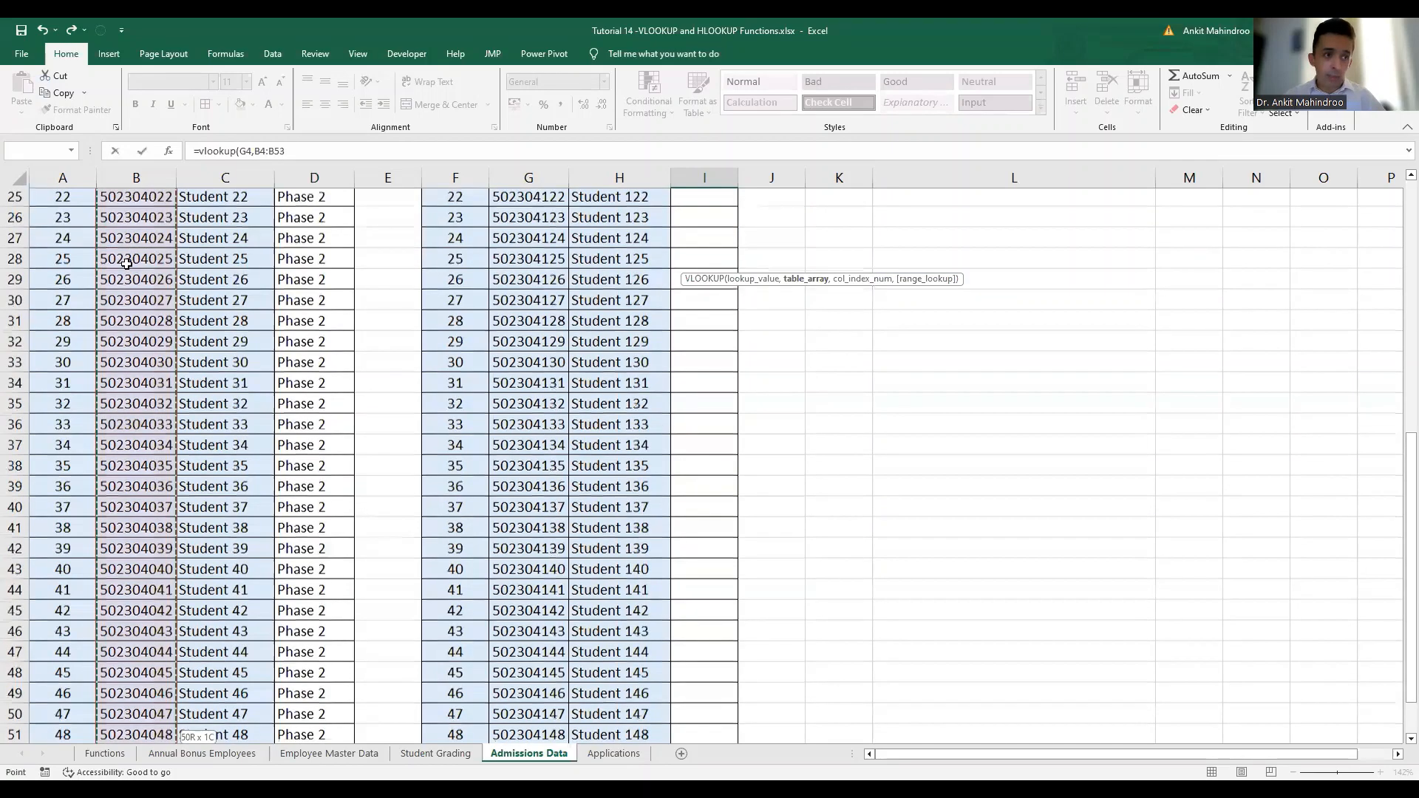
Make the table array in I4's VLOOKUP absolute as $B$4:$B$53.
{"action": "left_click", "coordinate": [256, 151]}
{"action": "type", "text": "$B"}
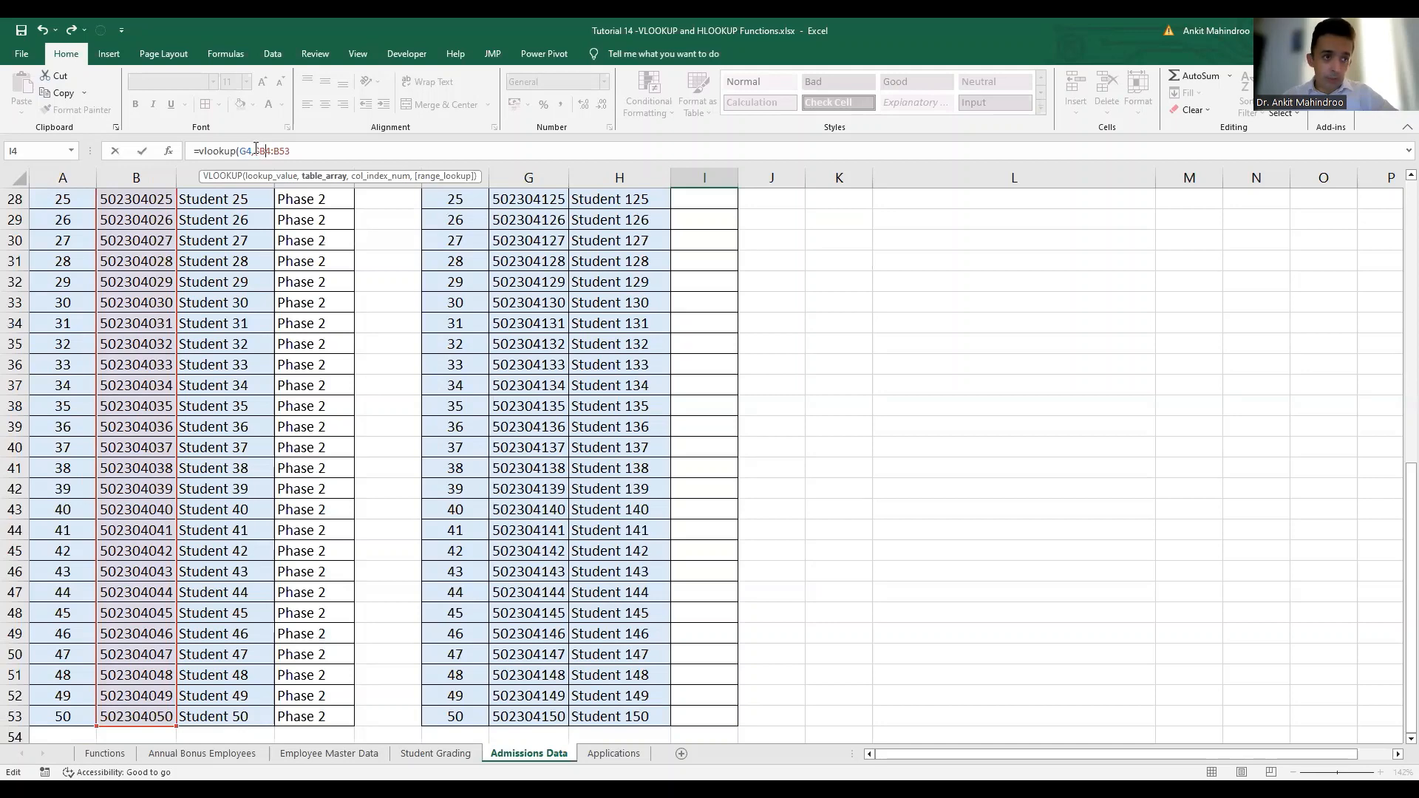
{"action": "type", "text": "$"}
{"action": "key", "text": "Right"}
{"action": "type", "text": "$"}
{"action": "key", "text": "Right"}
{"action": "type", "text": "$53"}
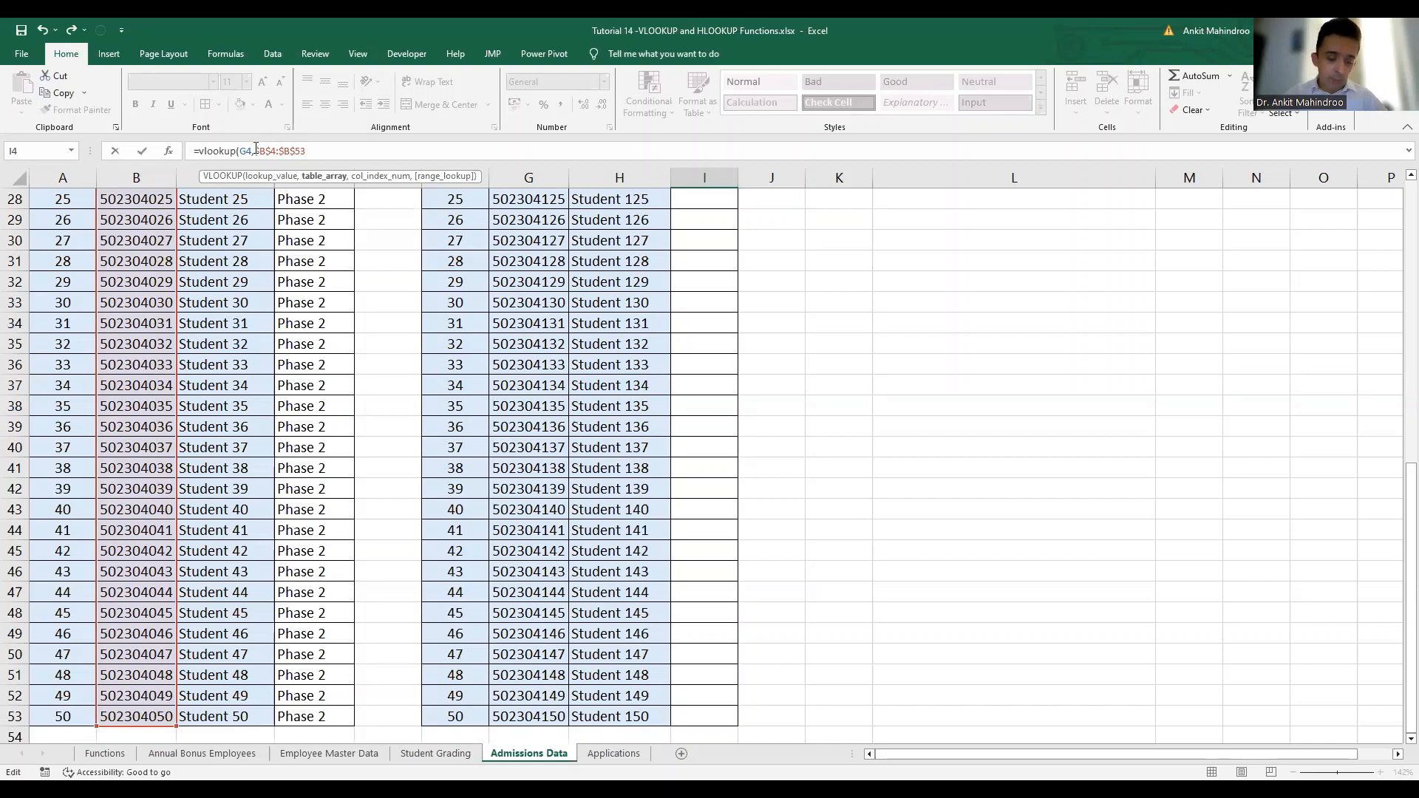
Complete I4's VLOOKUP with column index 1 and FALSE for an exact match.
{"action": "type", "text": ","}
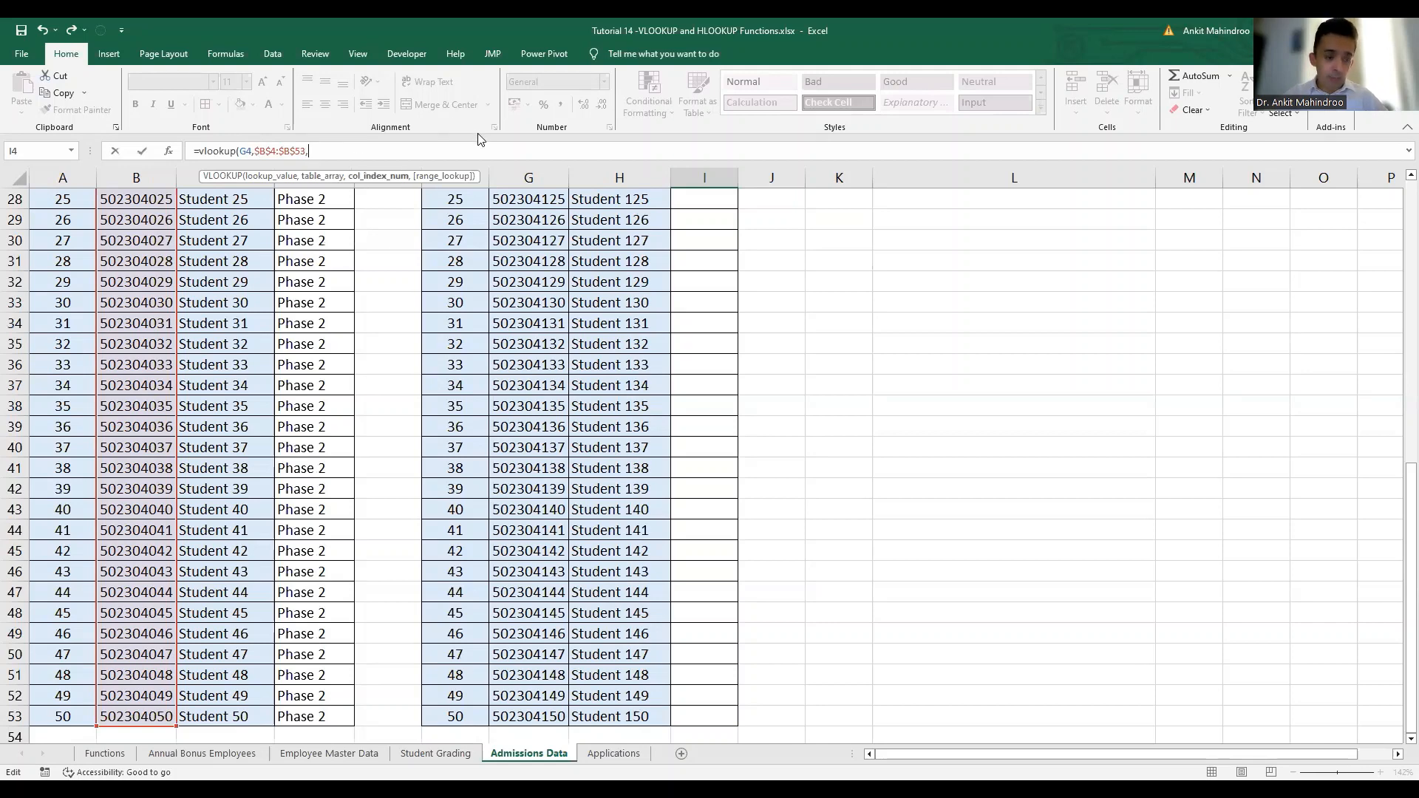
{"action": "type", "text": "1,"}
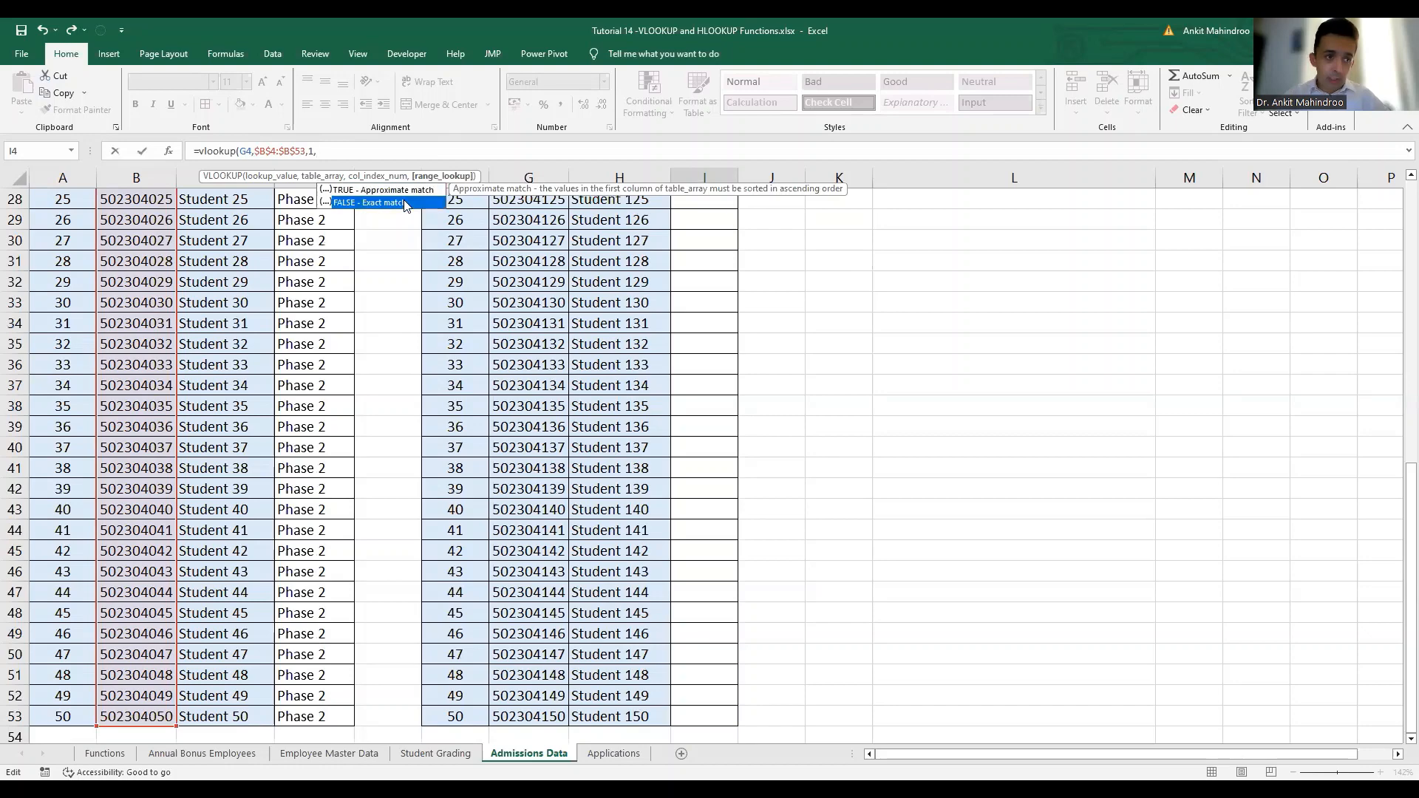
{"action": "double_click", "coordinate": [405, 202]}
{"action": "type", "text": ")"}
{"action": "key", "text": "Return"}
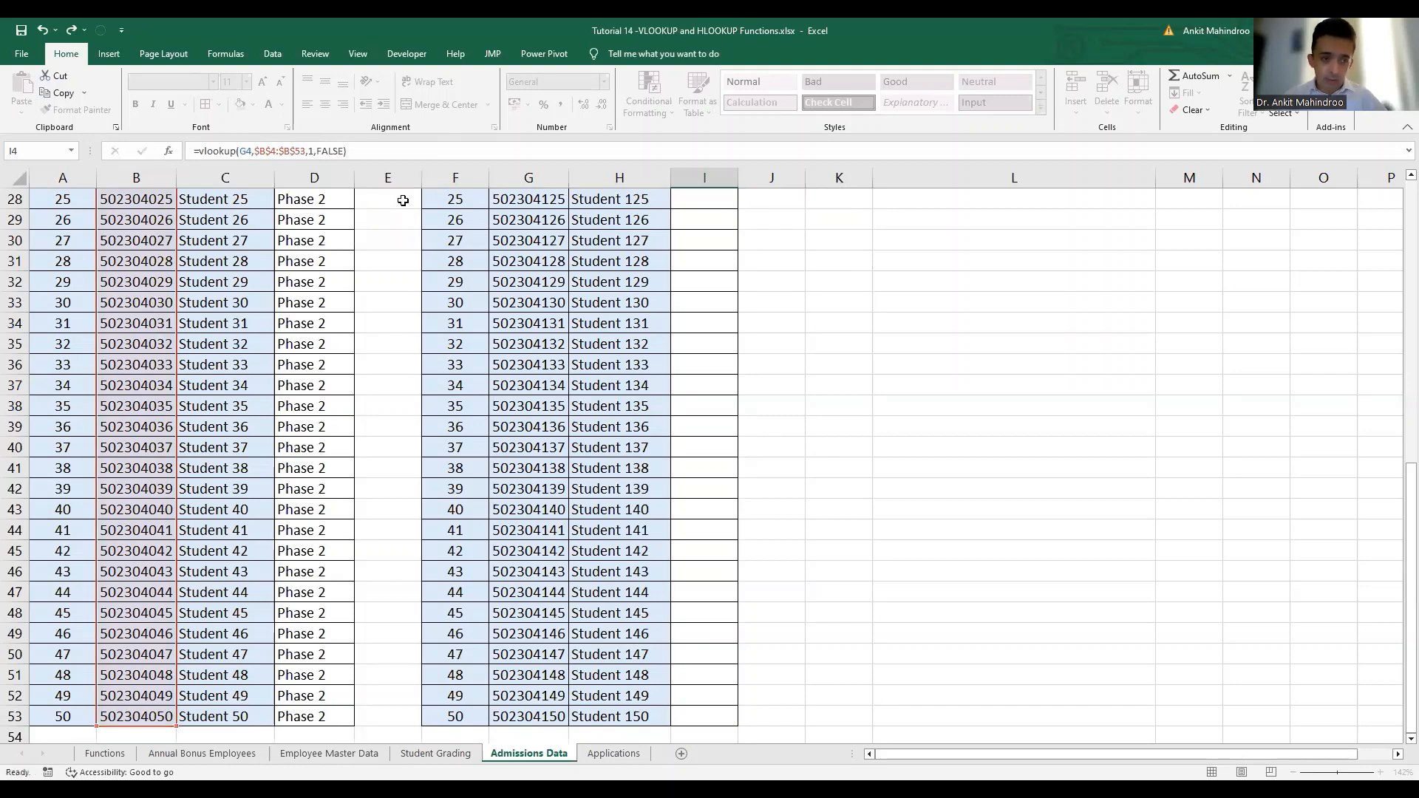
Fill the VLOOKUP from I4 down the List 2 Phase column.
{"action": "scroll", "coordinate": [853, 178], "scroll_direction": "up", "scroll_amount": 1}
{"action": "key", "text": "Up"}
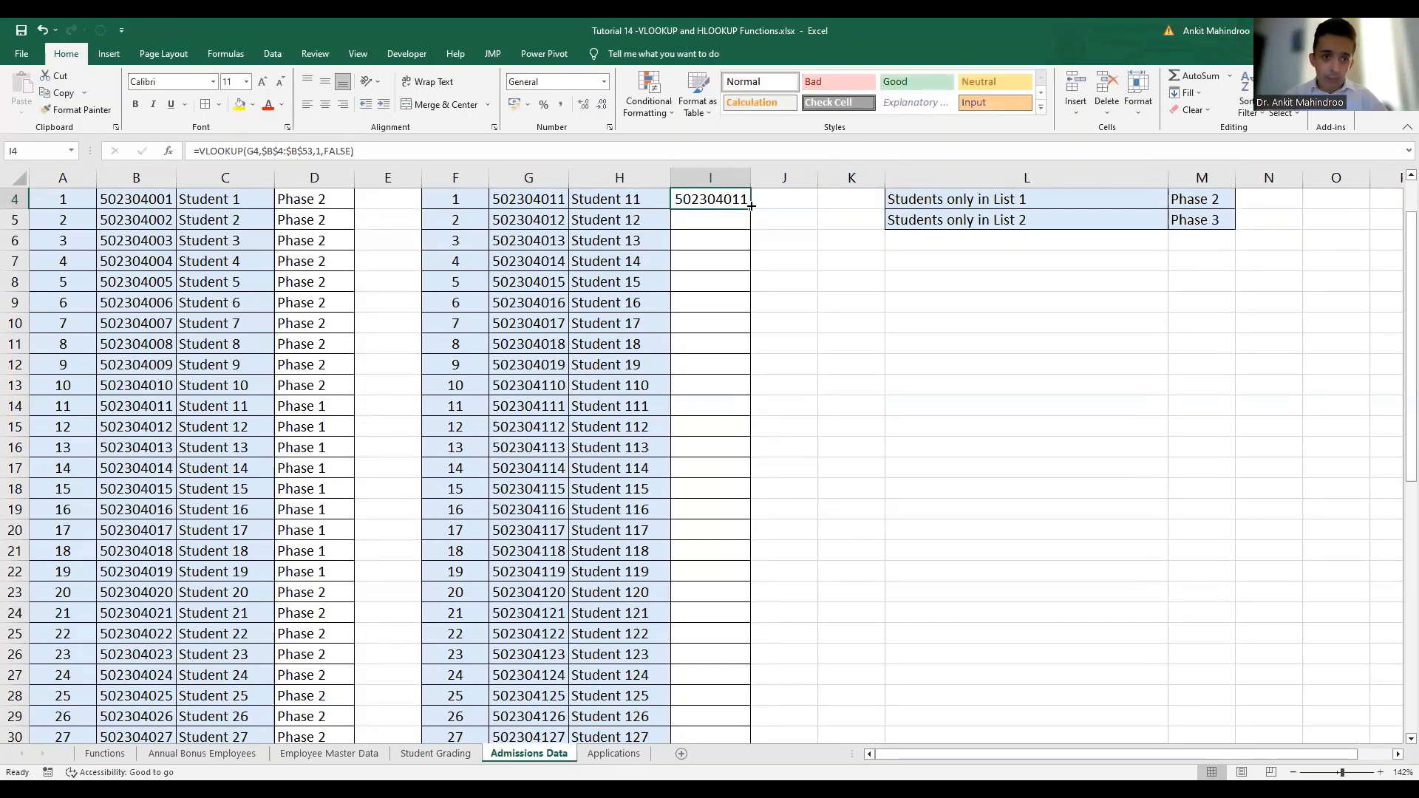
{"action": "double_click", "coordinate": [752, 209]}
{"action": "left_click", "coordinate": [708, 346]}
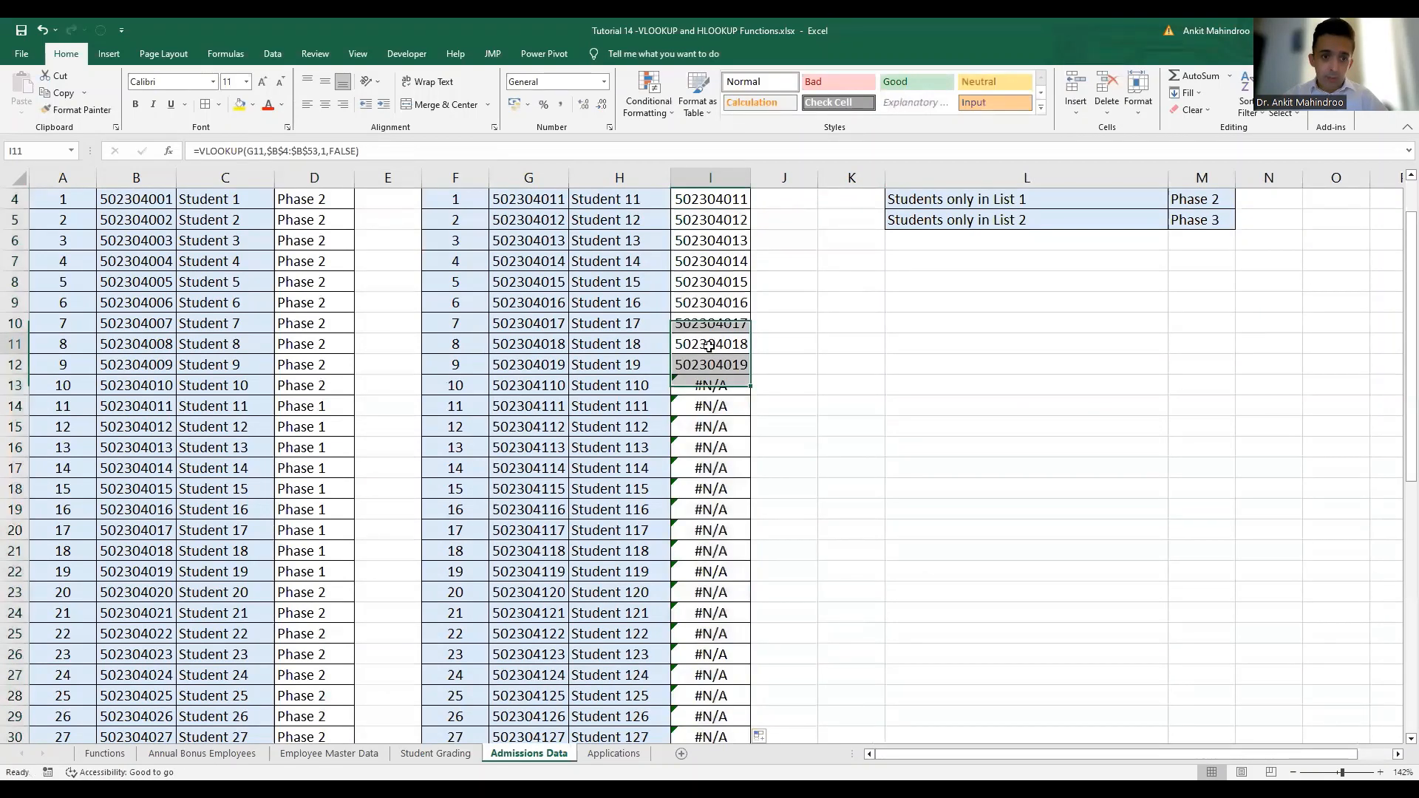
Wrap the VLOOKUP in I4 inside IF(ISNA(...)) as the logical test, ready for the value-if-true argument.
{"action": "key", "text": "ctrl+Up"}
{"action": "key", "text": "ctrl+Up"}
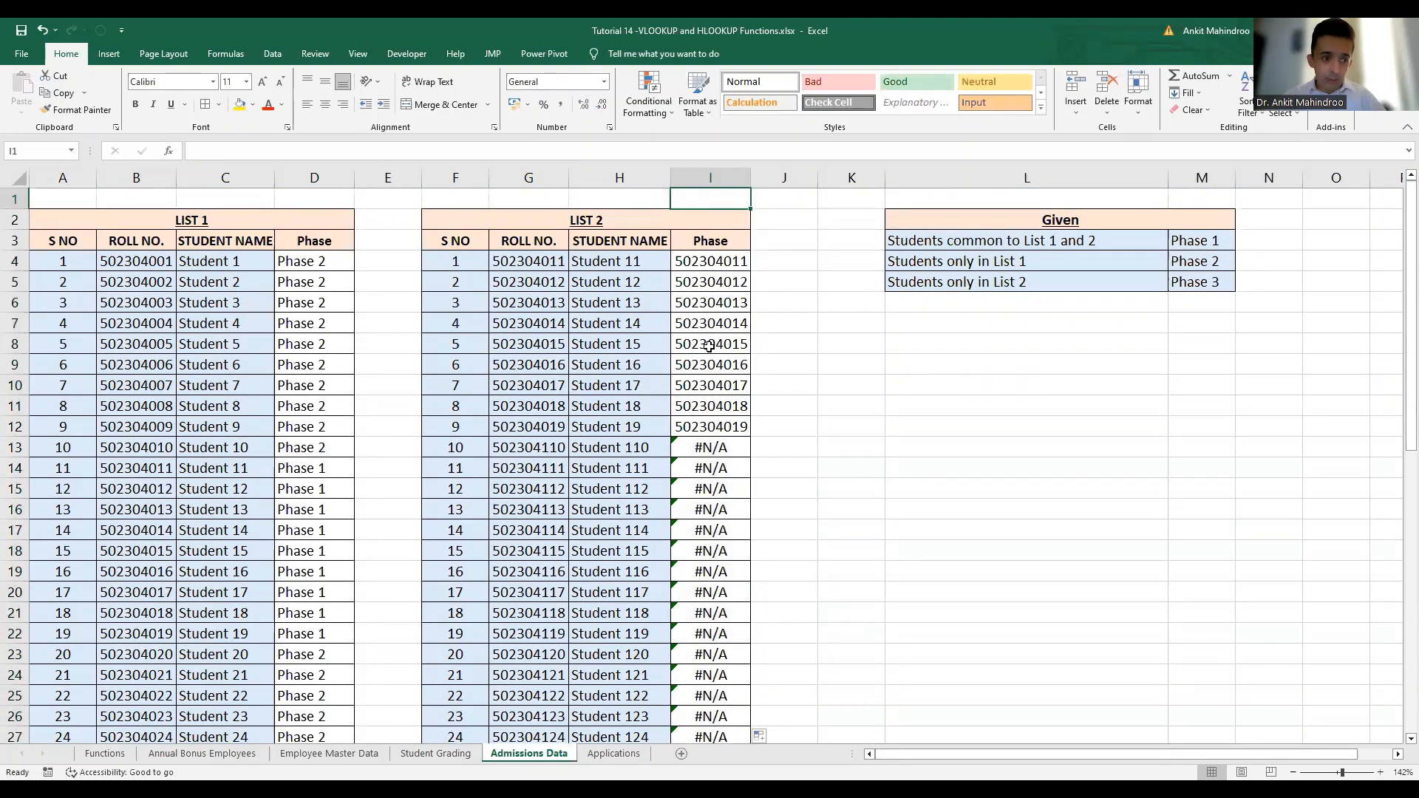
{"action": "key", "text": "Down"}
{"action": "key", "text": "Down"}
{"action": "key", "text": "Down"}
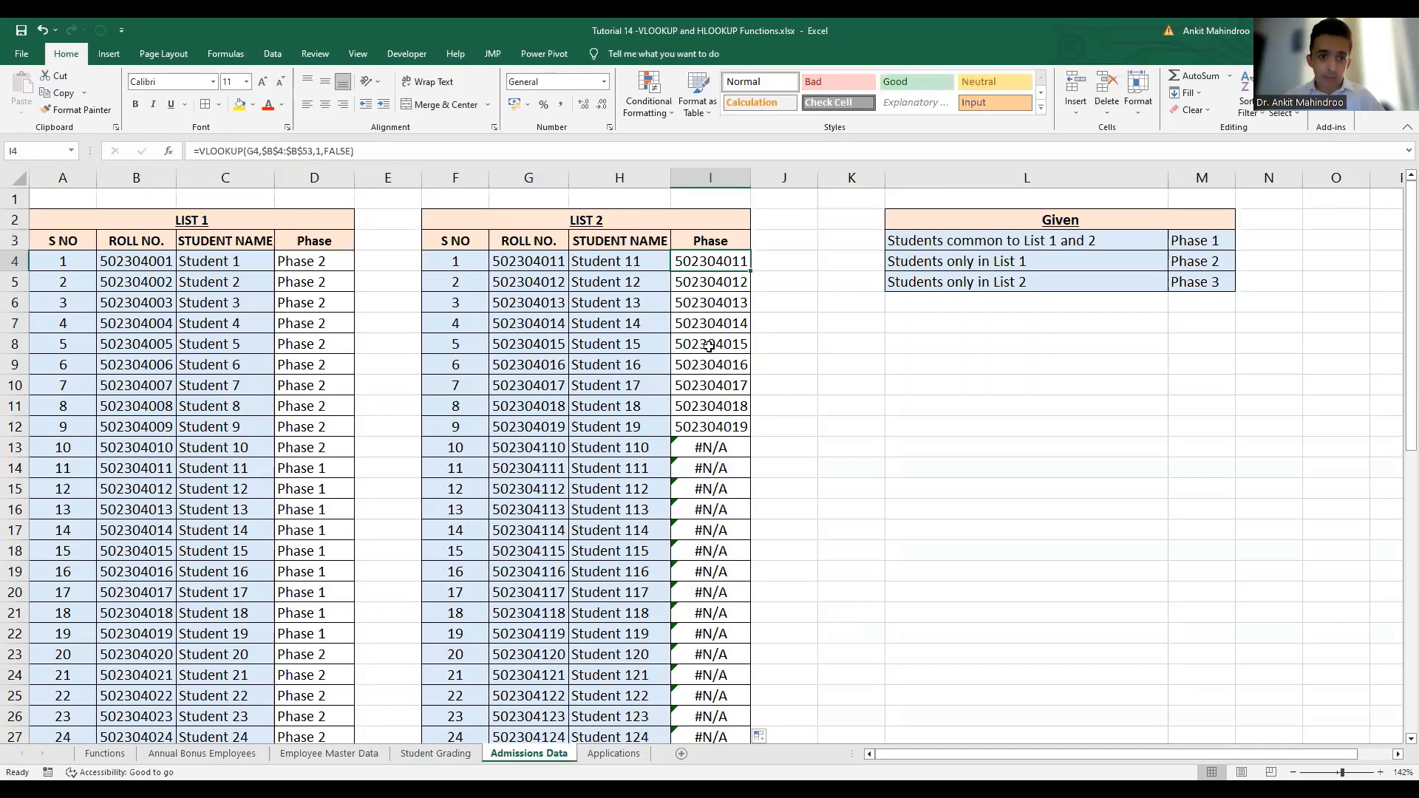
{"action": "left_click", "coordinate": [202, 150]}
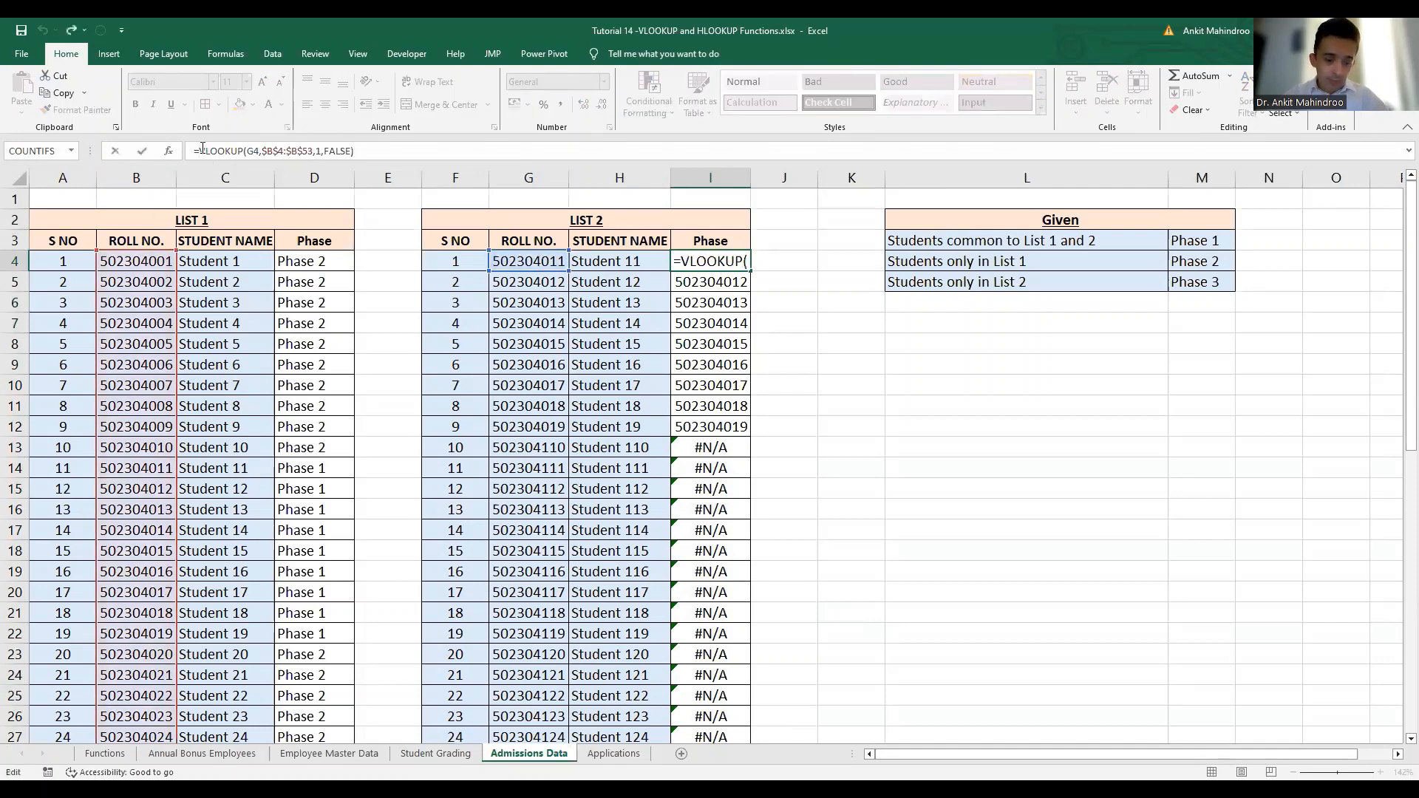
{"action": "type", "text": "IF("}
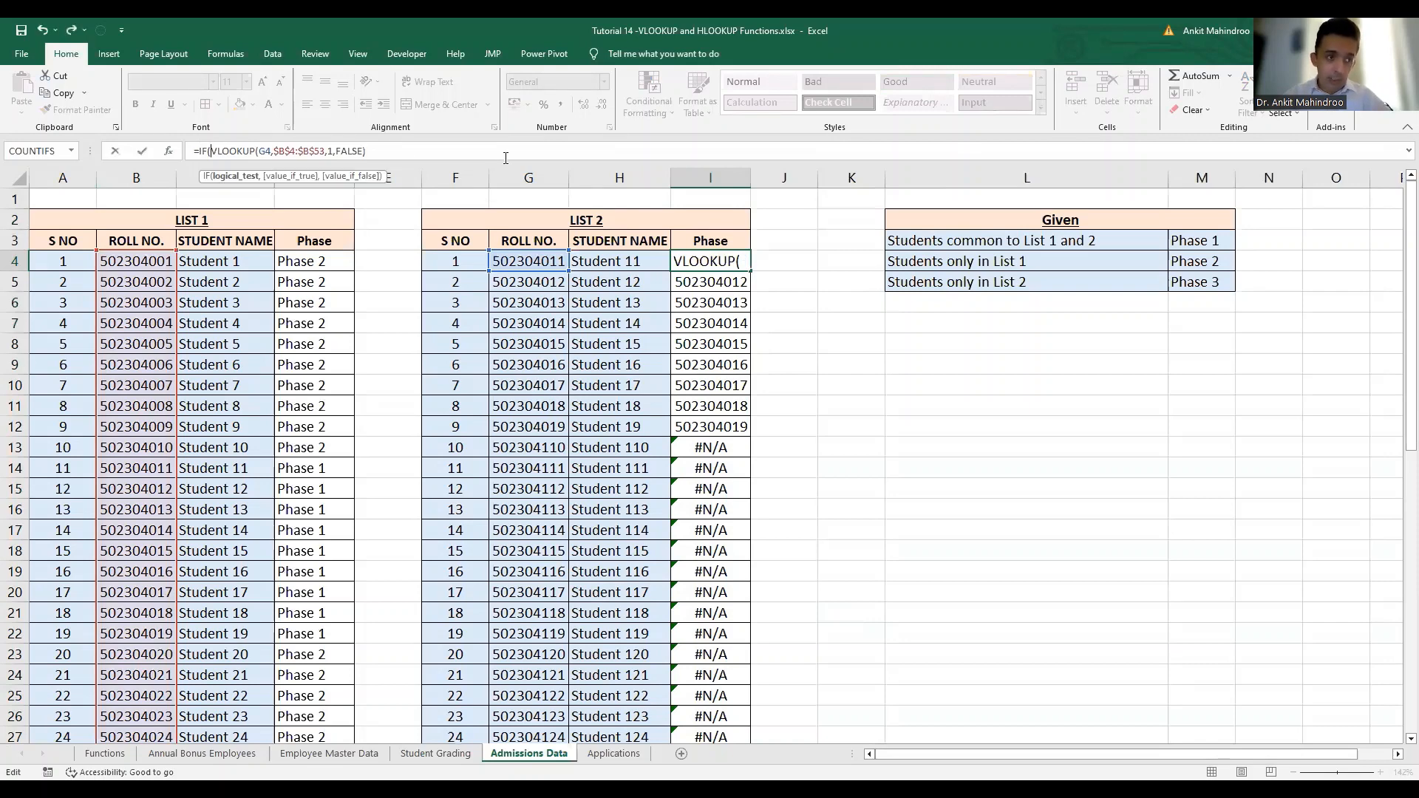
{"action": "type", "text": "ISNA("}
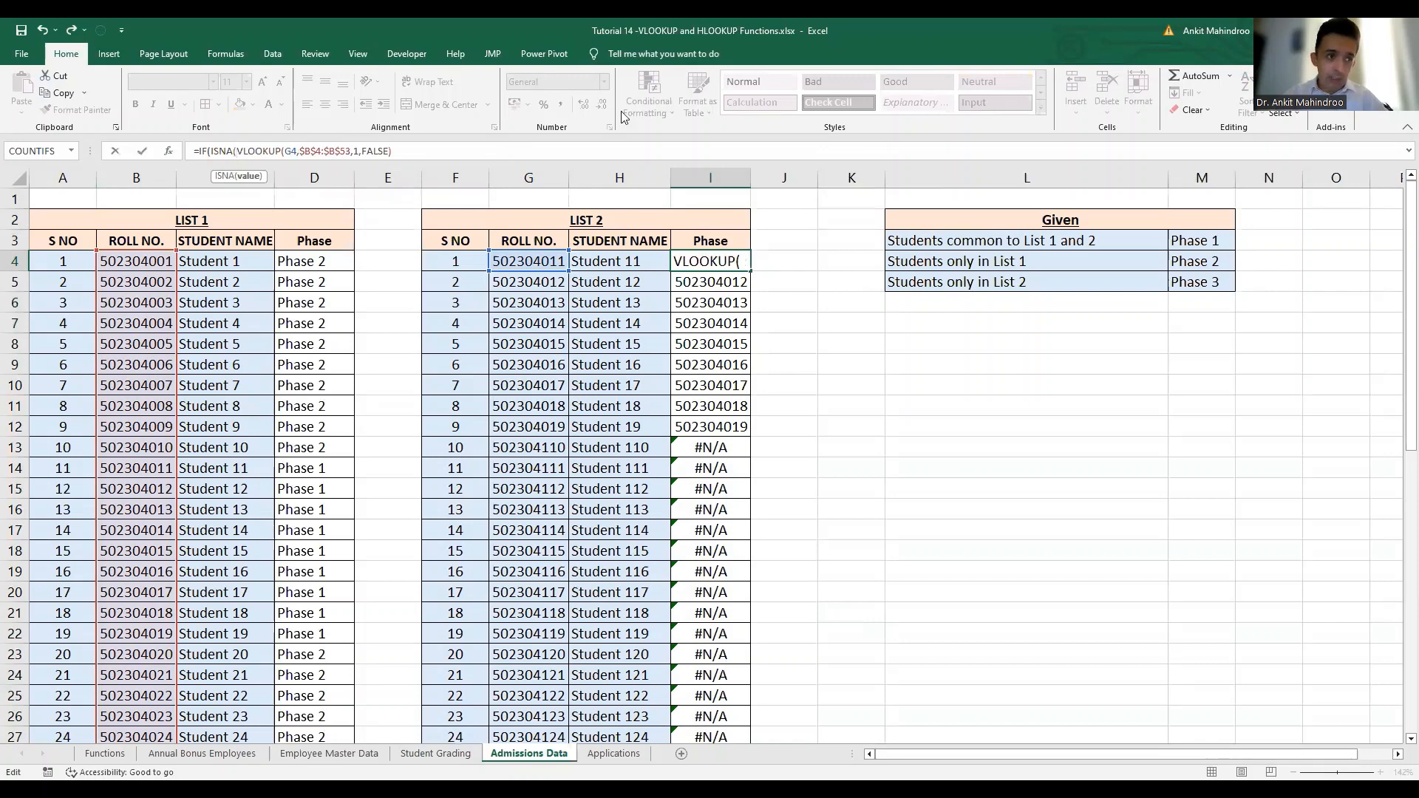
{"action": "left_click", "coordinate": [430, 146]}
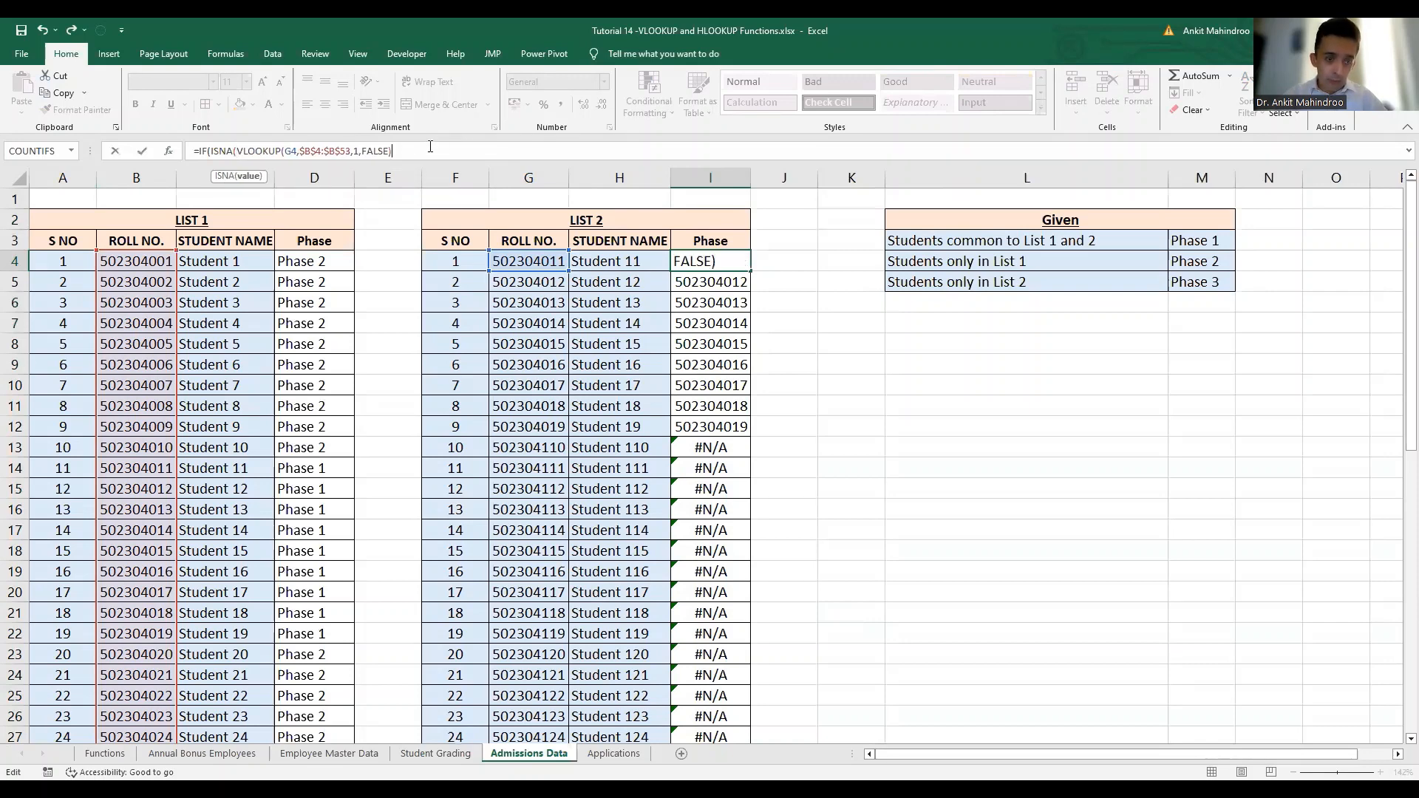
{"action": "type", "text": "),"}
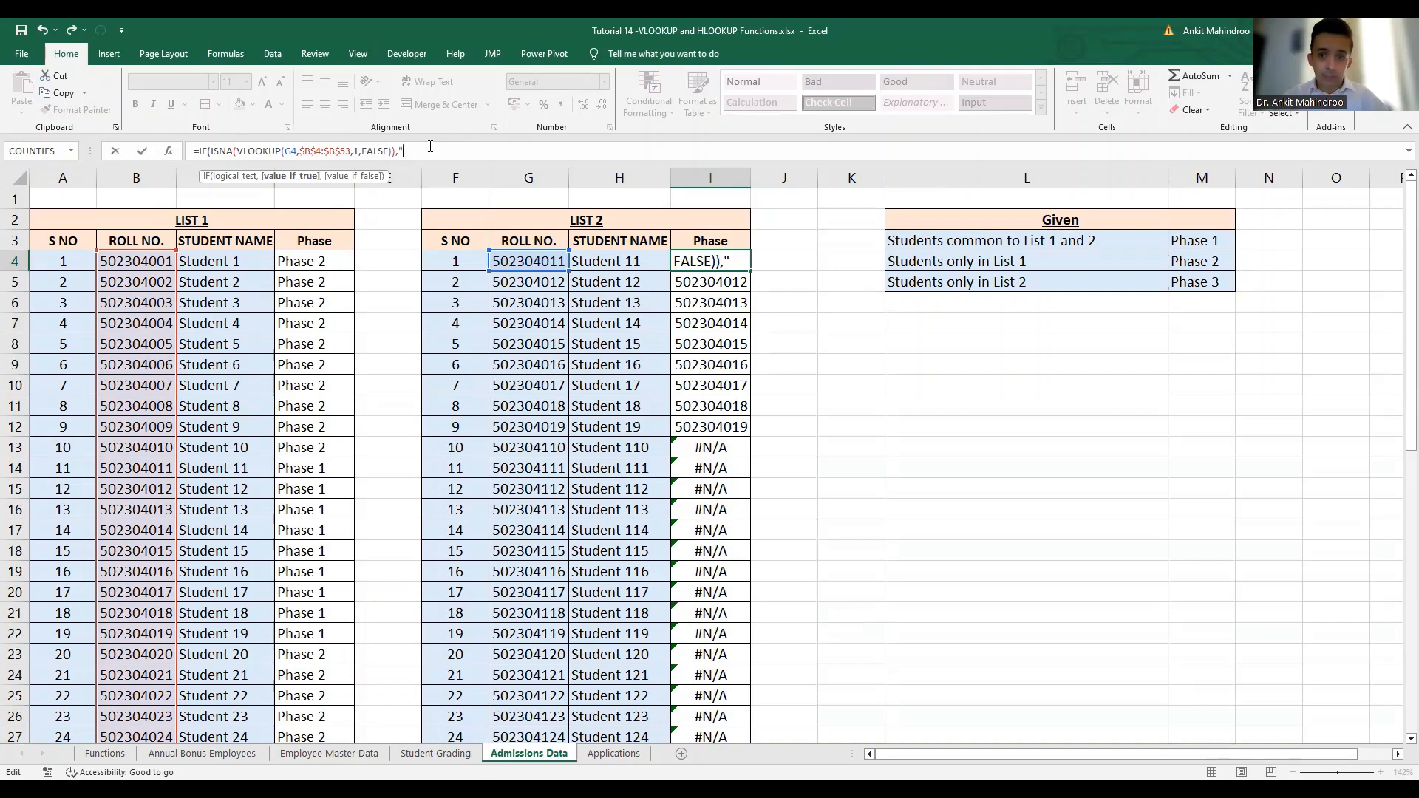
Complete I4's IF formula with "Phase 3" if true and "Phase 1" if false, and fill it down the List 2 Phase column.
{"action": "type", "text": "Phase"}
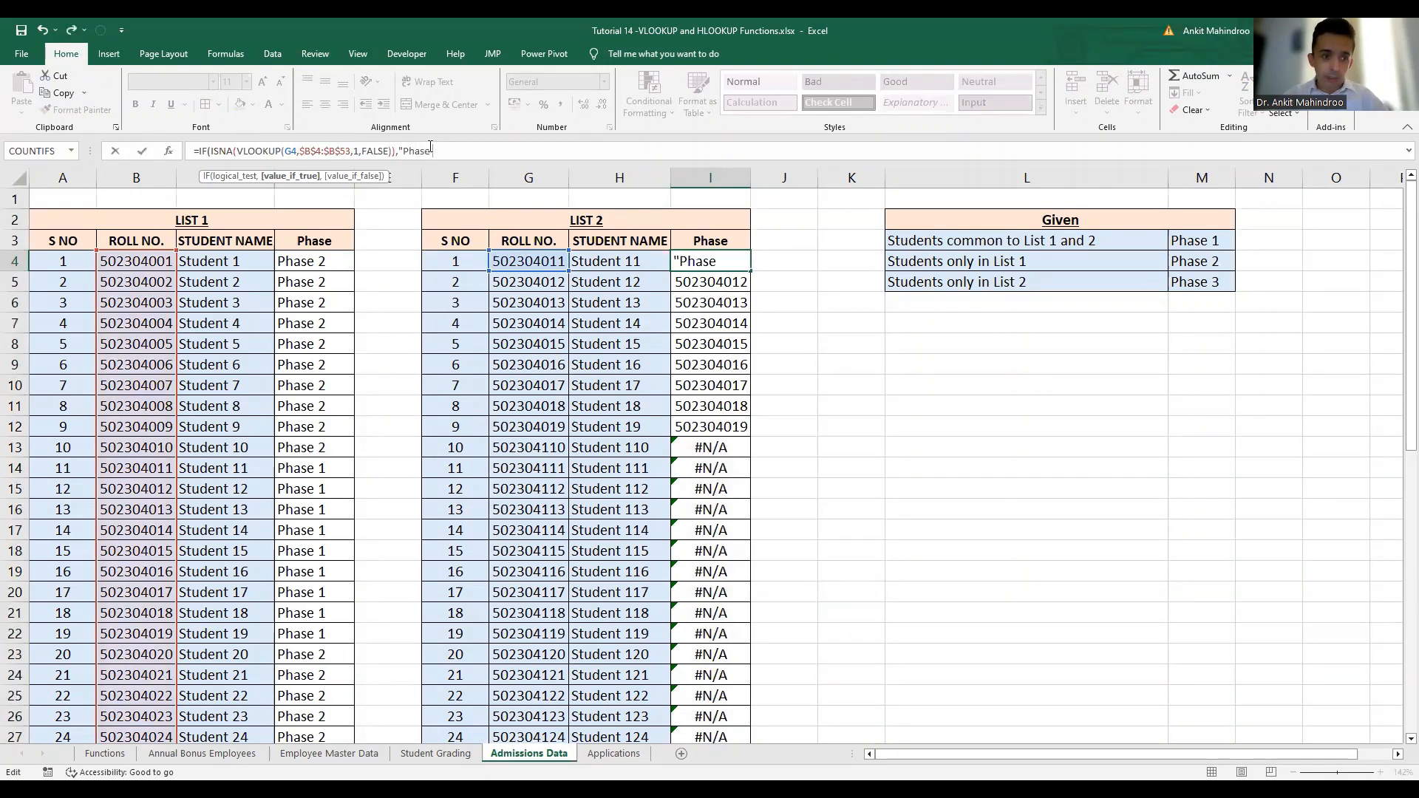
{"action": "type", "text": " 3"}
{"action": "type", "text": "\""}
{"action": "type", "text": ",\"Pha"}
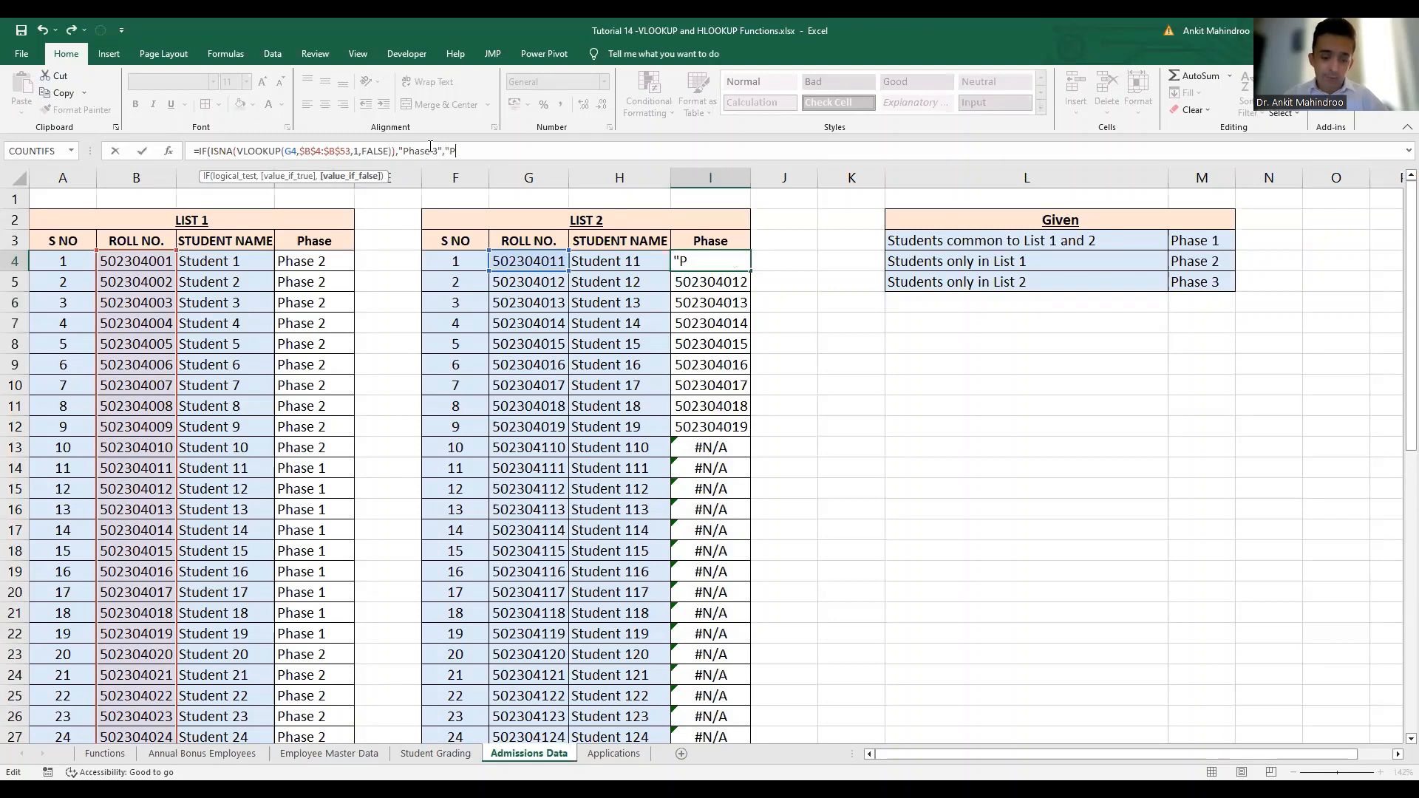
{"action": "type", "text": "se 1\")"}
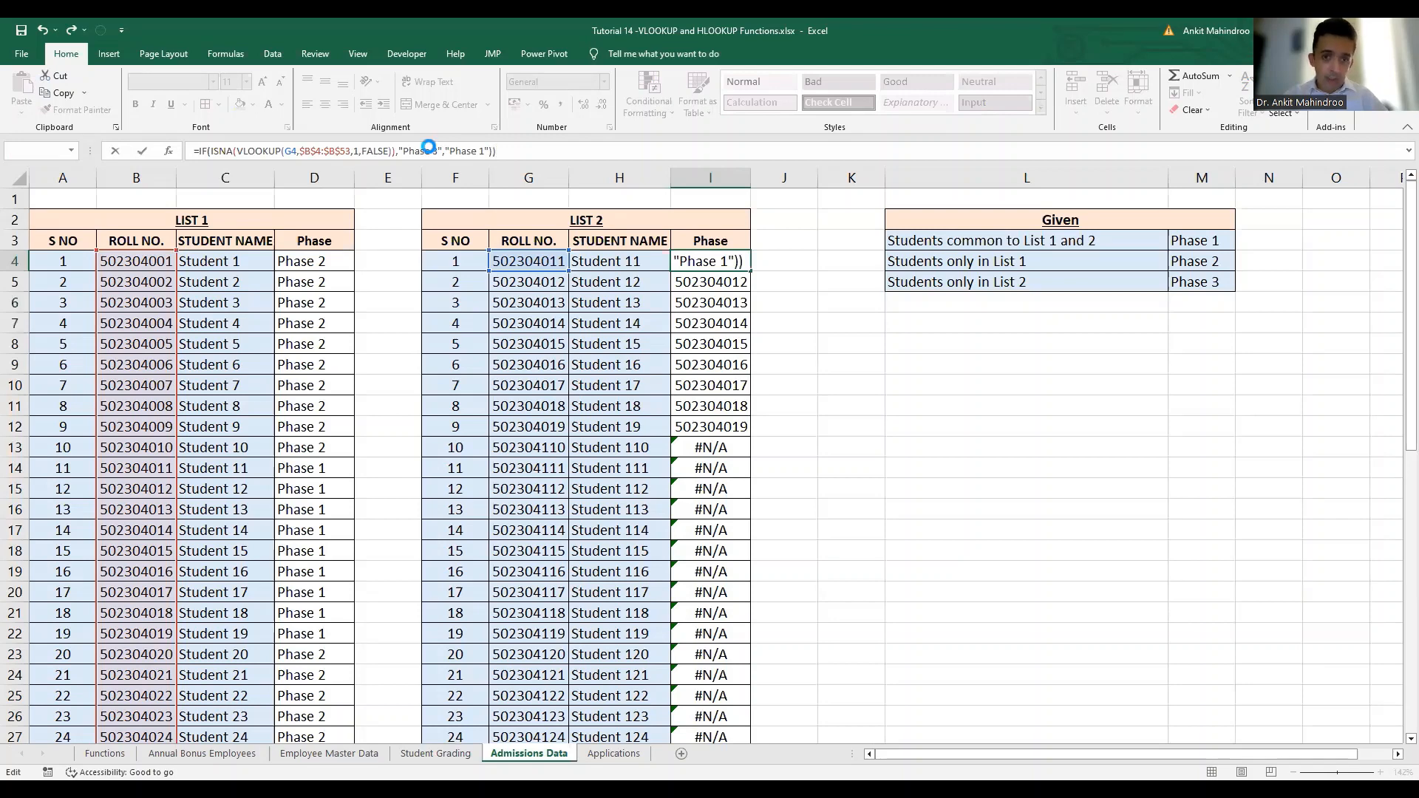
{"action": "key", "text": "Return"}
{"action": "key", "text": "Return"}
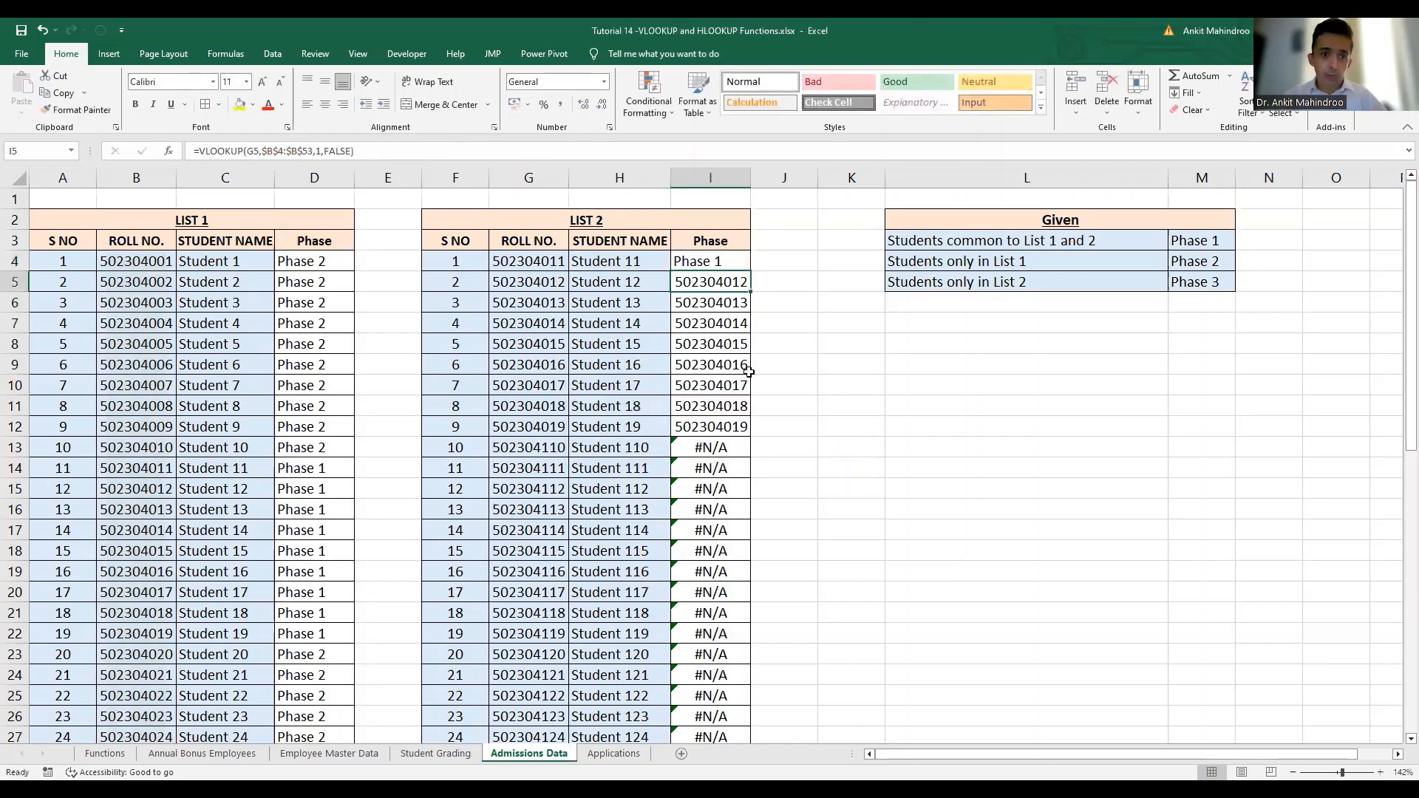
{"action": "left_click", "coordinate": [731, 260]}
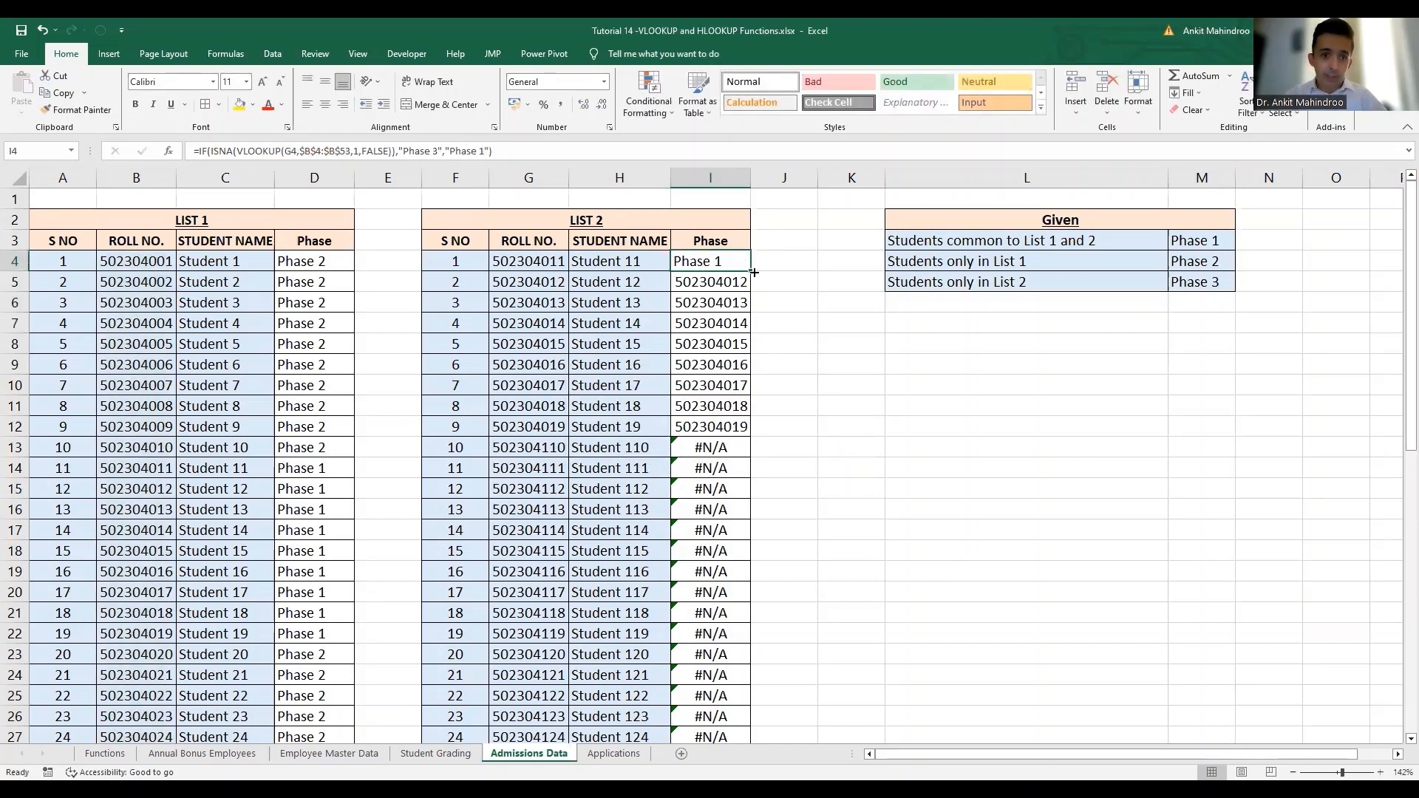
{"action": "double_click", "coordinate": [748, 272]}
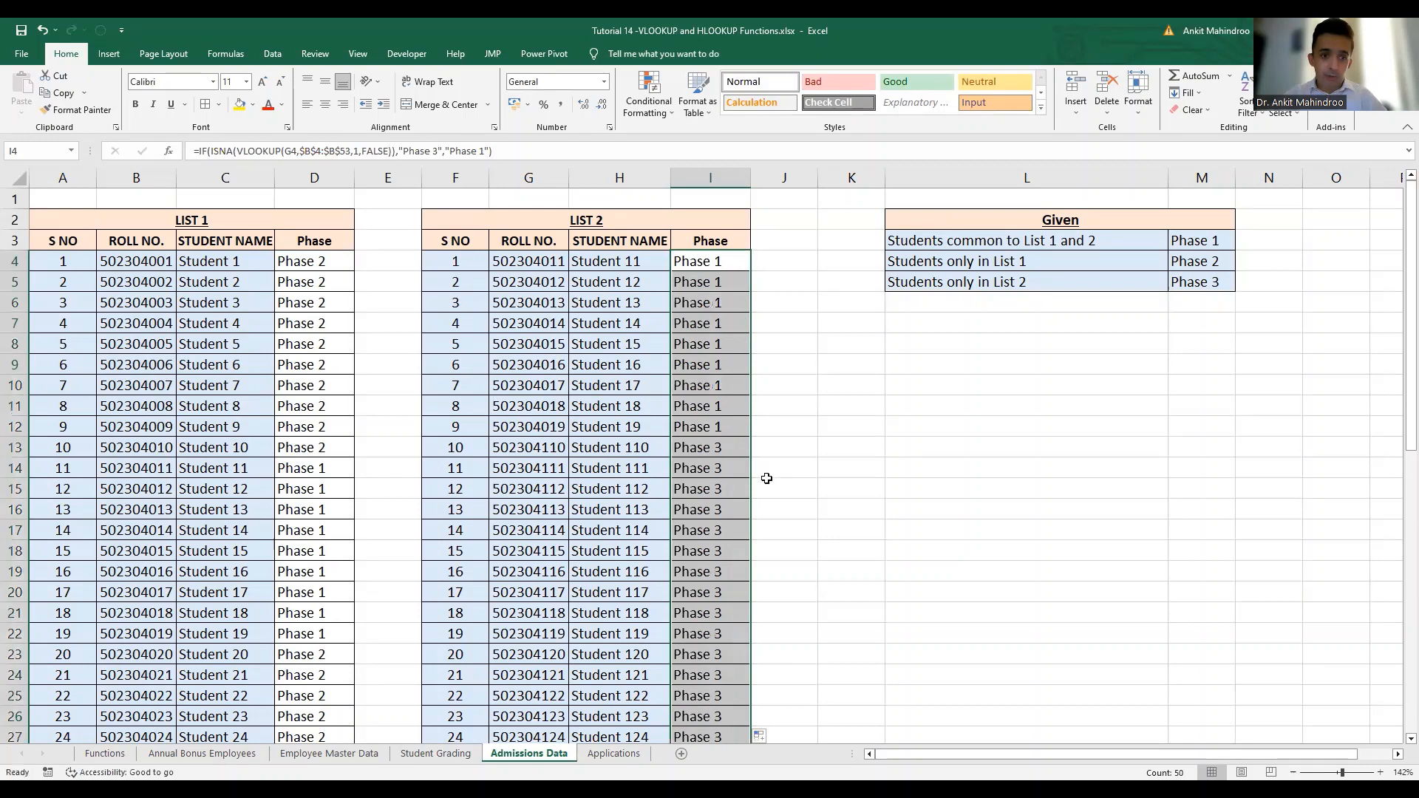
Examine the List 2 phases in I4:I12 for students common to both lists.
{"action": "left_click", "coordinate": [727, 365]}
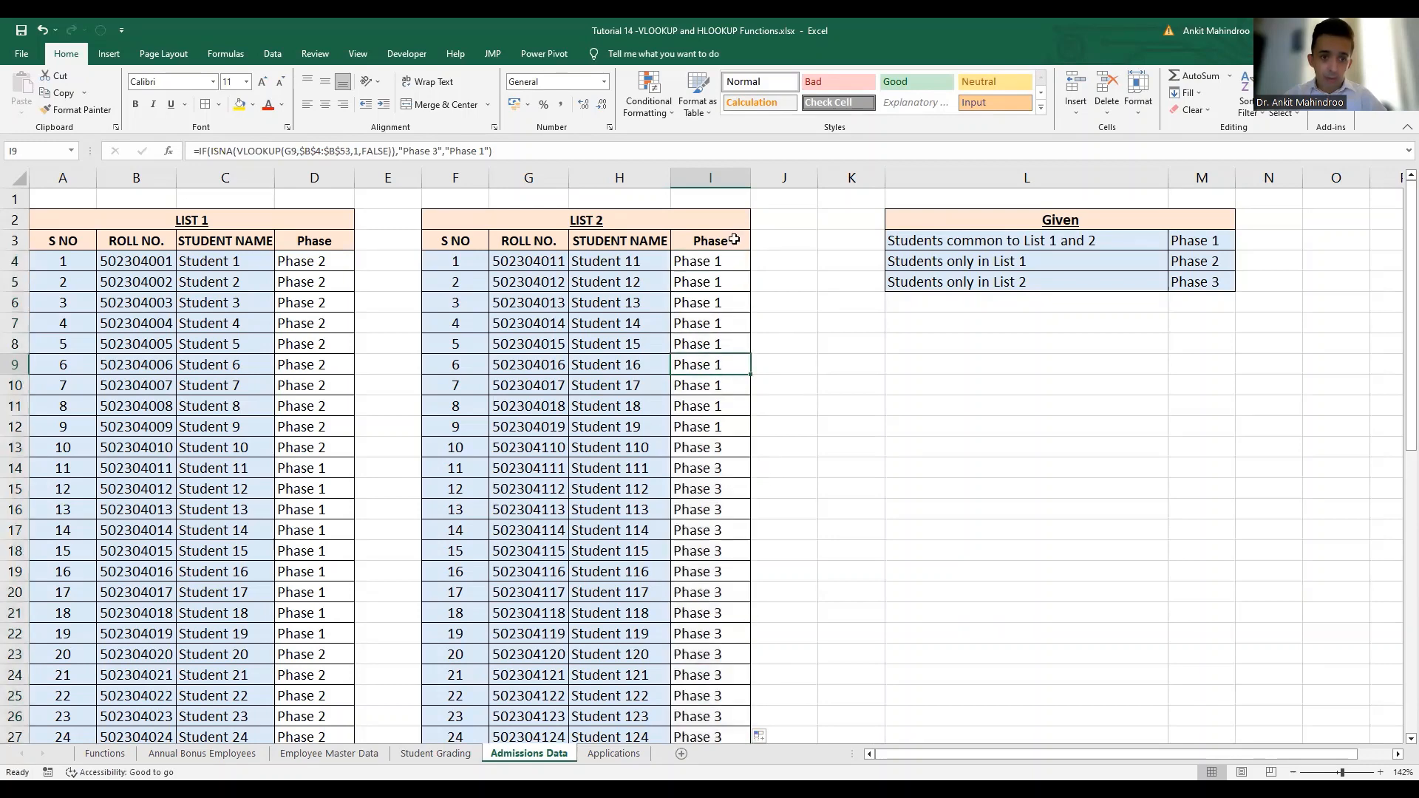
{"action": "left_click", "coordinate": [711, 263]}
{"action": "key", "text": "shift+Down"}
{"action": "key", "text": "shift+Down"}
{"action": "key", "text": "shift+Down"}
{"action": "key", "text": "shift+Down"}
{"action": "key", "text": "shift+Down"}
{"action": "key", "text": "shift+Down"}
{"action": "key", "text": "shift+Down"}
{"action": "key", "text": "shift+Down"}
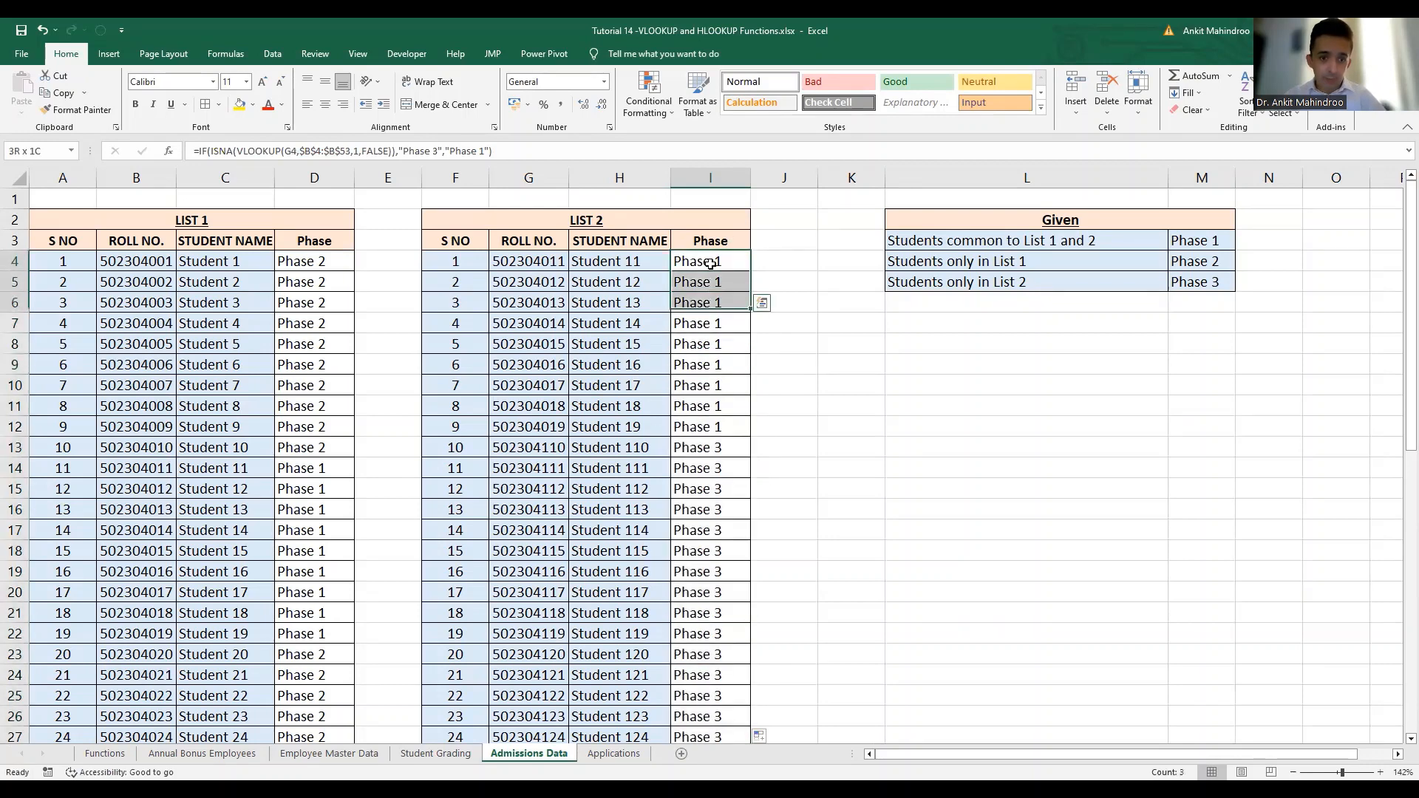
{"action": "key", "text": "Down"}
{"action": "key", "text": "Down"}
{"action": "key", "text": "Down"}
{"action": "key", "text": "Down"}
{"action": "key", "text": "Down"}
{"action": "key", "text": "Down"}
{"action": "key", "text": "Down"}
{"action": "key", "text": "Down"}
{"action": "key", "text": "Down"}
{"action": "key", "text": "Down"}
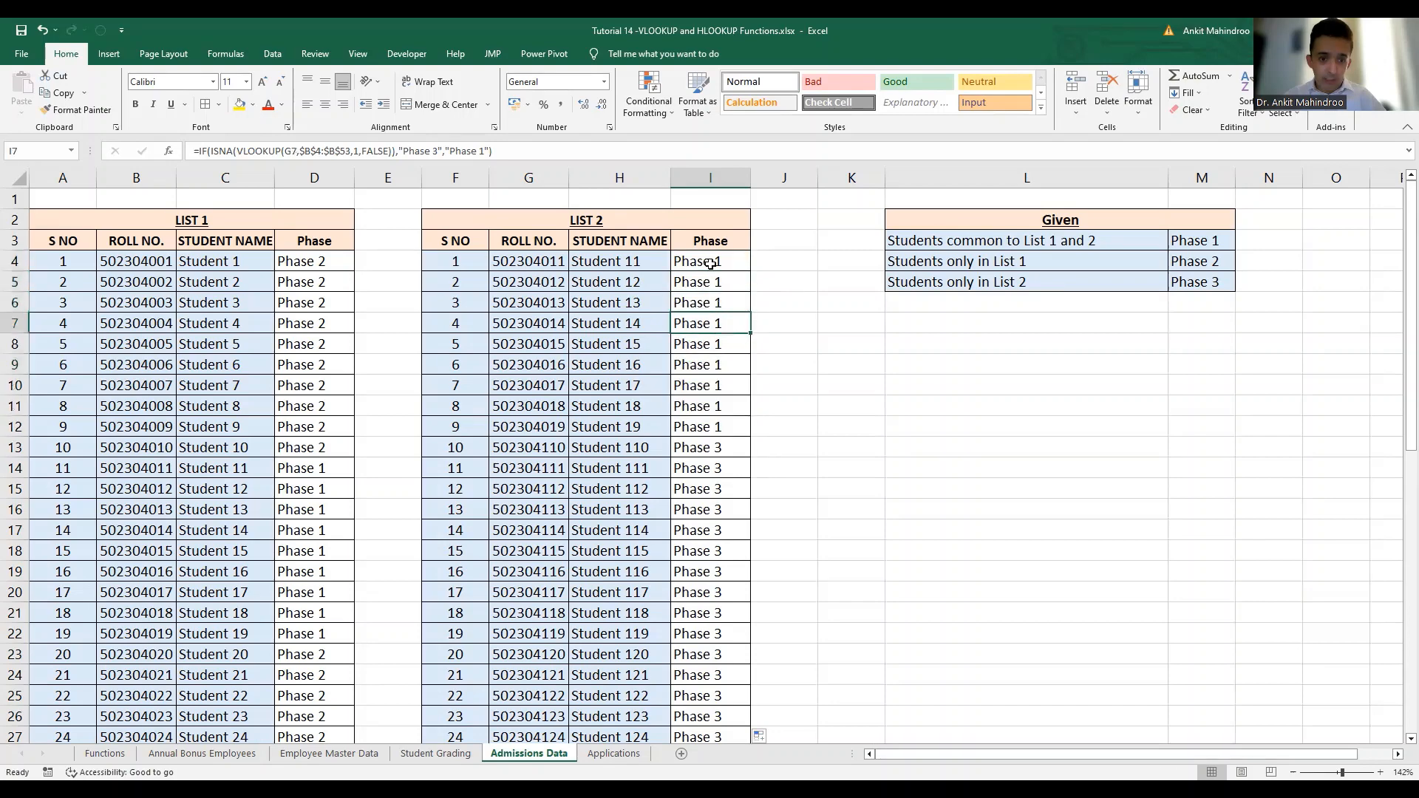
Examine the List 2 phases in I13:I53 for students only in List 2.
{"action": "key", "text": "Up"}
{"action": "key", "text": "shift+Down"}
{"action": "key", "text": "shift+Down"}
{"action": "key", "text": "shift+Down"}
{"action": "key", "text": "shift+Down"}
{"action": "key", "text": "shift+Down"}
{"action": "key", "text": "shift+Down"}
{"action": "key", "text": "shift+Down"}
{"action": "key", "text": "shift+Down"}
{"action": "key", "text": "shift+Down"}
{"action": "key", "text": "shift+Down"}
{"action": "key", "text": "shift+Down"}
{"action": "key", "text": "shift+Down"}
{"action": "key", "text": "shift+Down"}
{"action": "key", "text": "shift+Down"}
{"action": "key", "text": "shift+Down"}
{"action": "key", "text": "shift+Down"}
{"action": "key", "text": "shift+Down"}
{"action": "key", "text": "shift+Down"}
{"action": "key", "text": "shift+Down"}
{"action": "key", "text": "shift+Down"}
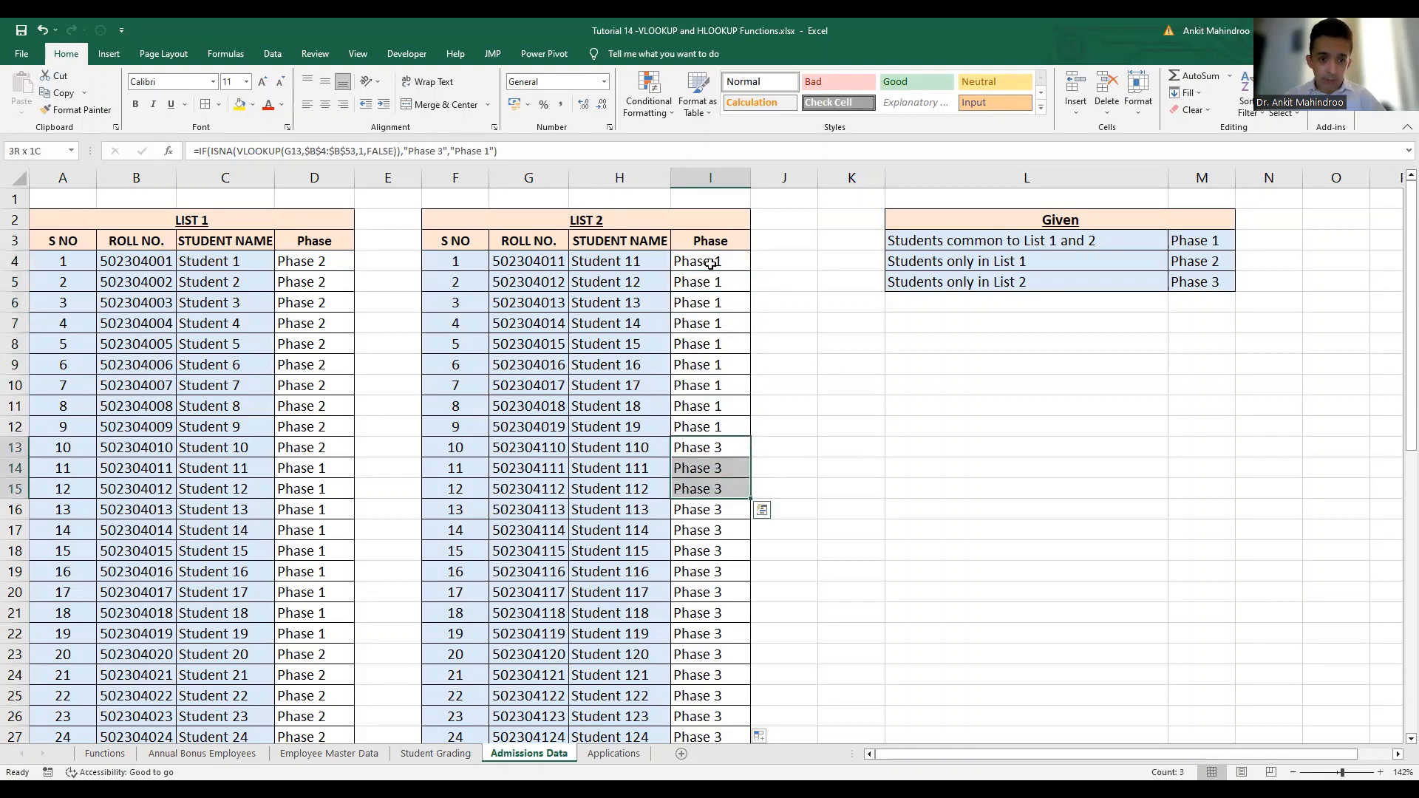
{"action": "key", "text": "shift+Down"}
{"action": "key", "text": "shift+Down"}
{"action": "key", "text": "shift+Down"}
{"action": "key", "text": "shift+Down"}
{"action": "key", "text": "shift+Down"}
{"action": "key", "text": "shift+Down"}
{"action": "key", "text": "shift+Down"}
{"action": "key", "text": "shift+Down"}
{"action": "key", "text": "shift+Down"}
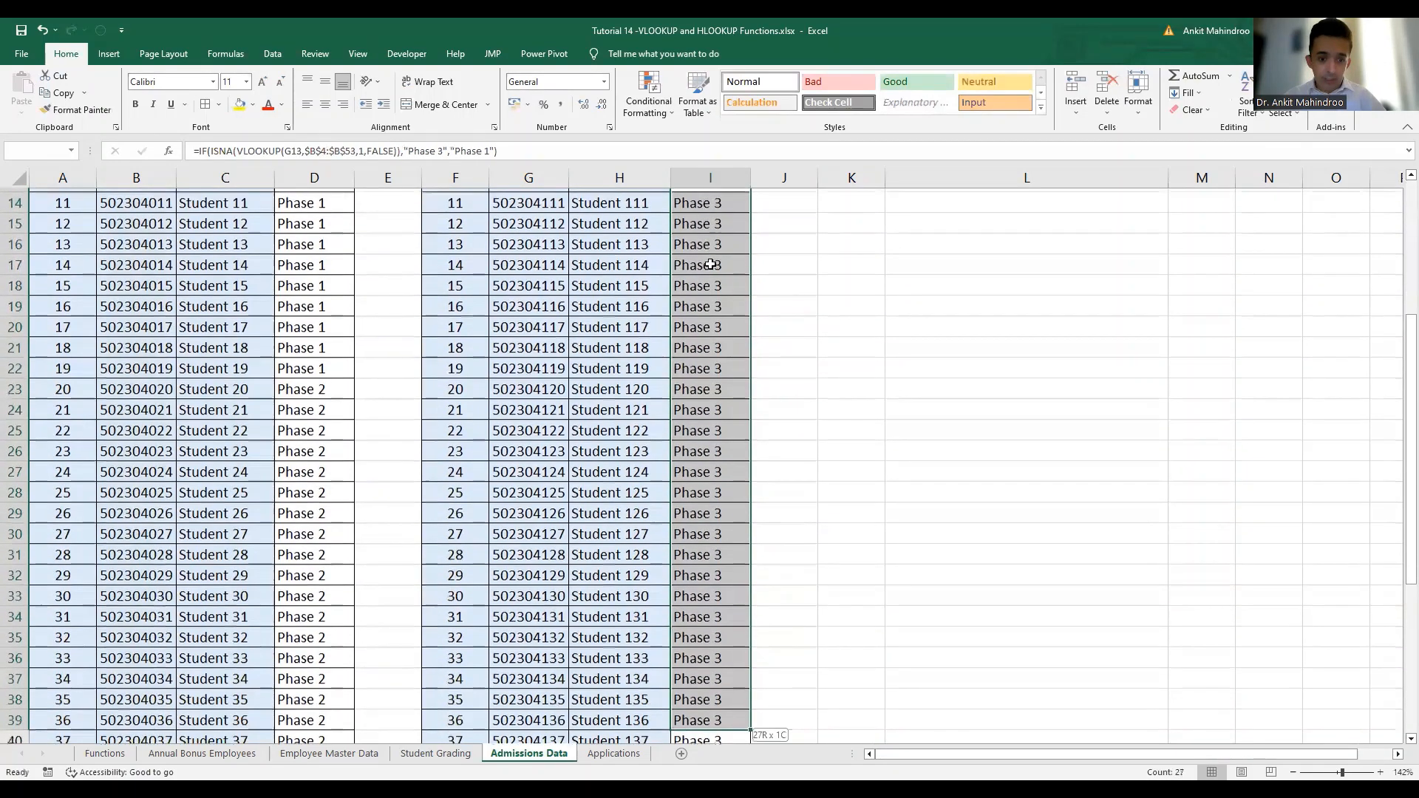
{"action": "key", "text": "shift+Down"}
{"action": "key", "text": "shift+Down"}
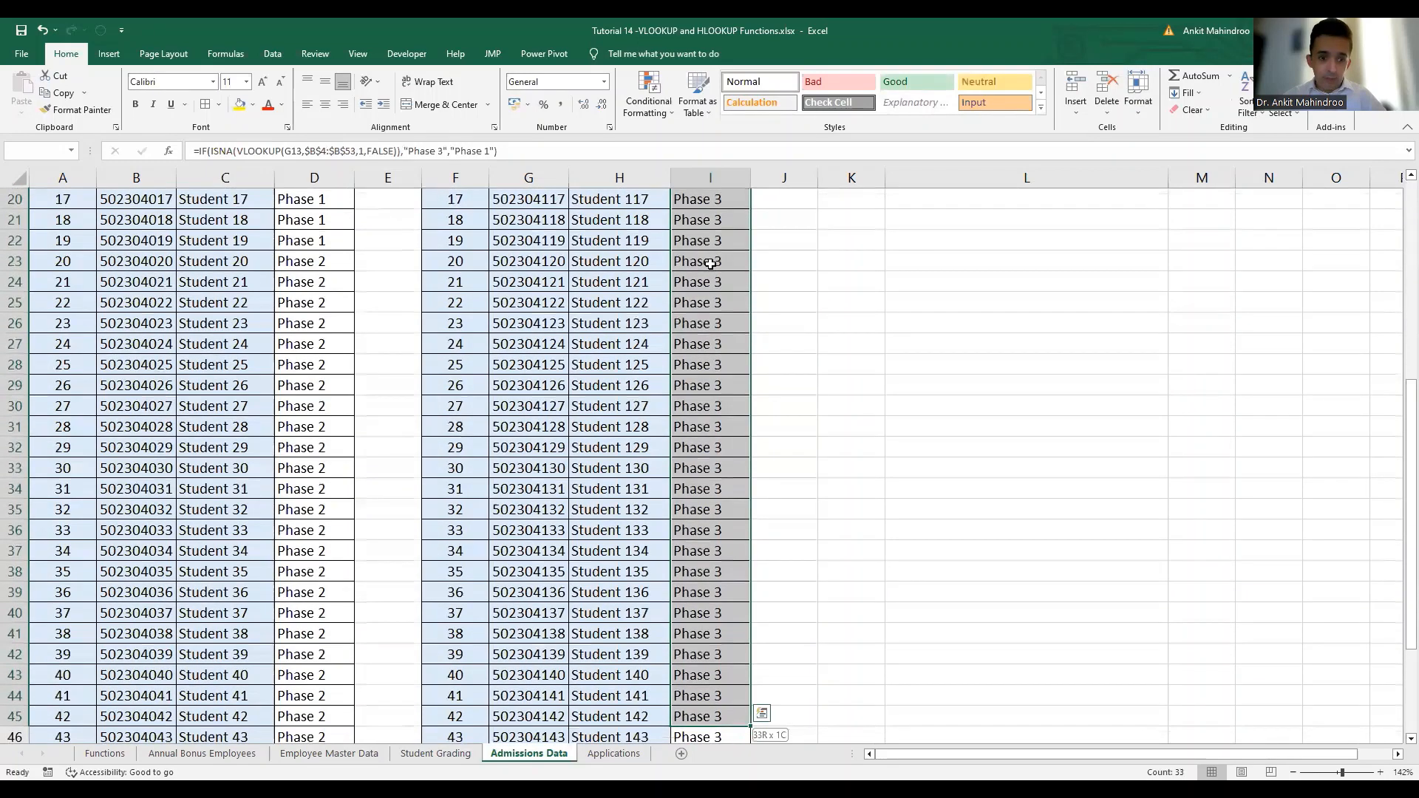
{"action": "key", "text": "shift+Down"}
{"action": "key", "text": "shift+Down"}
{"action": "key", "text": "shift+Down"}
{"action": "key", "text": "shift+Down"}
{"action": "key", "text": "shift+Down"}
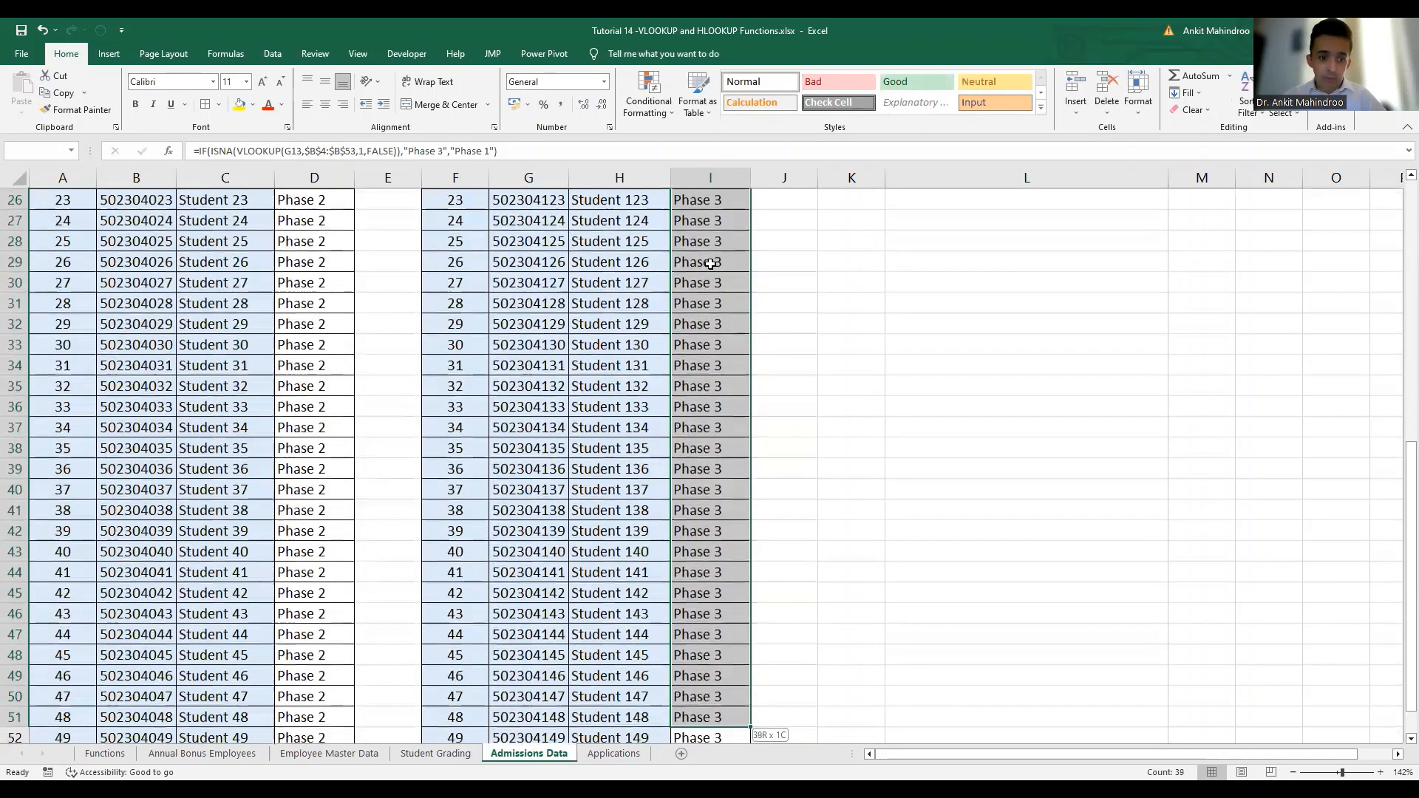
{"action": "key", "text": "shift+Down"}
{"action": "key", "text": "shift+Down"}
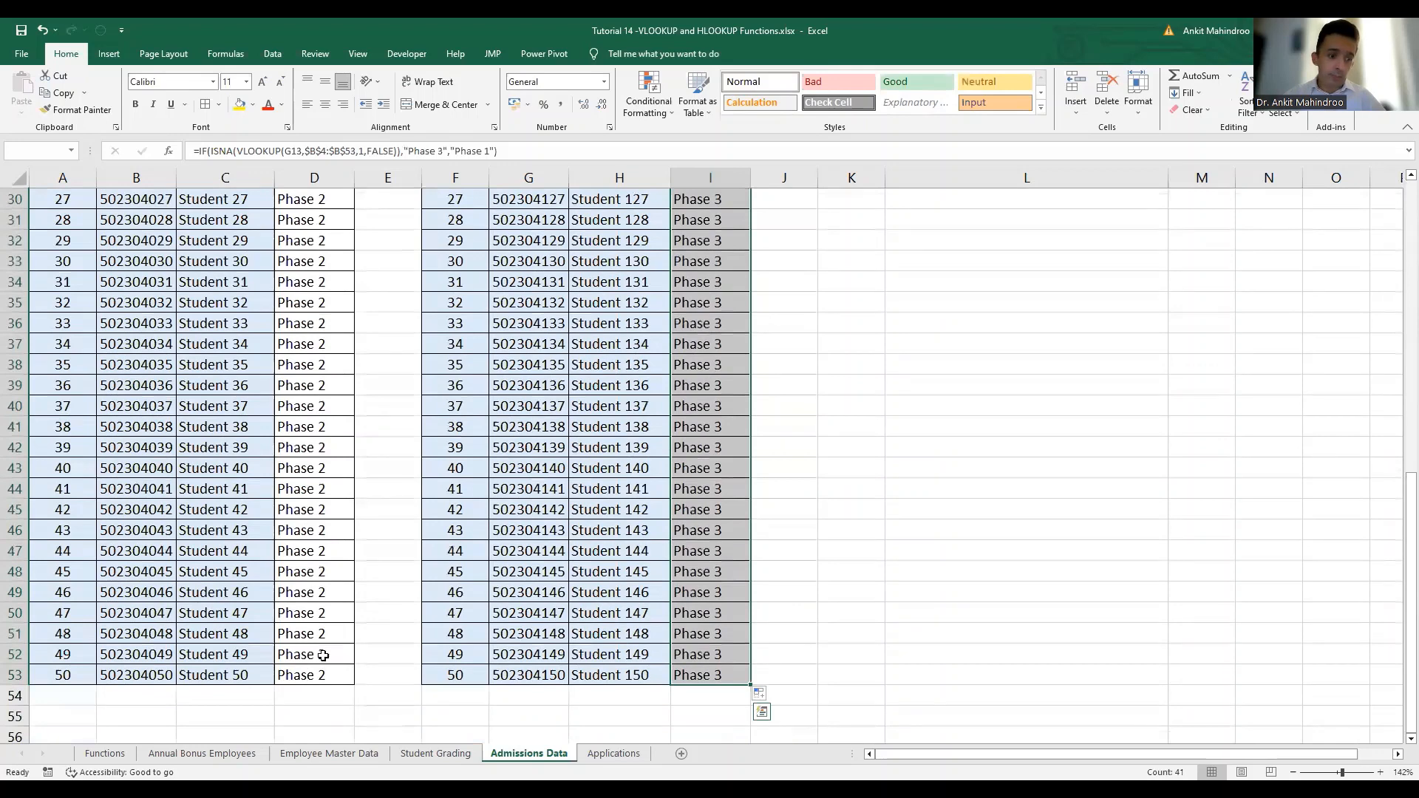
Examine the List 1 phases in D23:D53 for students only in List 1.
{"action": "left_click", "coordinate": [306, 674]}
{"action": "key", "text": "shift+Up"}
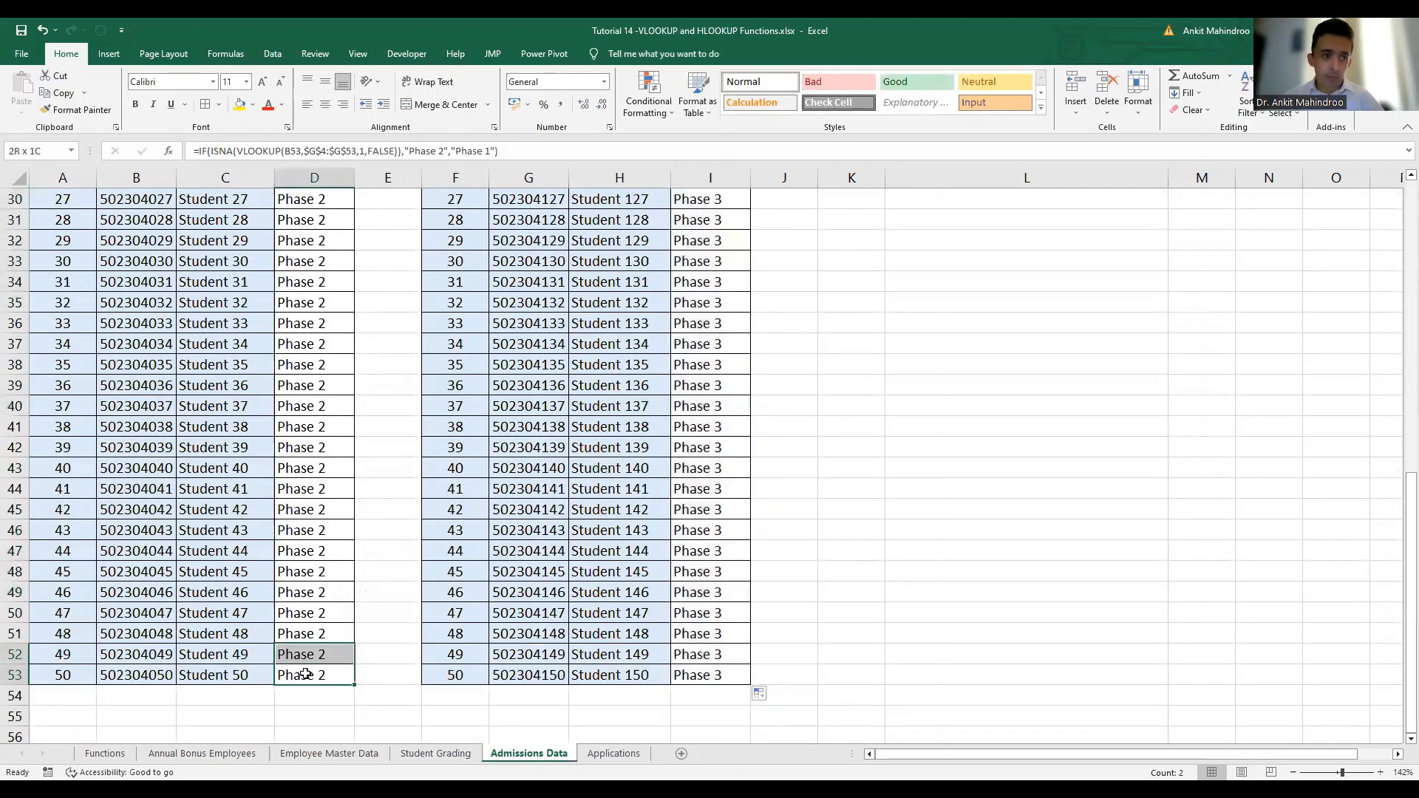
{"action": "key", "text": "shift+Up"}
{"action": "key", "text": "shift+Up"}
{"action": "key", "text": "shift+Up"}
{"action": "key", "text": "shift+Up"}
{"action": "key", "text": "shift+Up"}
{"action": "key", "text": "shift+Up"}
{"action": "key", "text": "shift+Up"}
{"action": "key", "text": "shift+Up"}
{"action": "key", "text": "shift+Up"}
{"action": "key", "text": "shift+Up"}
{"action": "key", "text": "shift+Up"}
{"action": "key", "text": "shift+Up"}
{"action": "key", "text": "shift+Up"}
{"action": "key", "text": "shift+Up"}
{"action": "key", "text": "shift+Up"}
{"action": "key", "text": "shift+Up"}
{"action": "key", "text": "shift+Up"}
{"action": "key", "text": "shift+Up"}
{"action": "key", "text": "shift+Up"}
{"action": "key", "text": "shift+Up"}
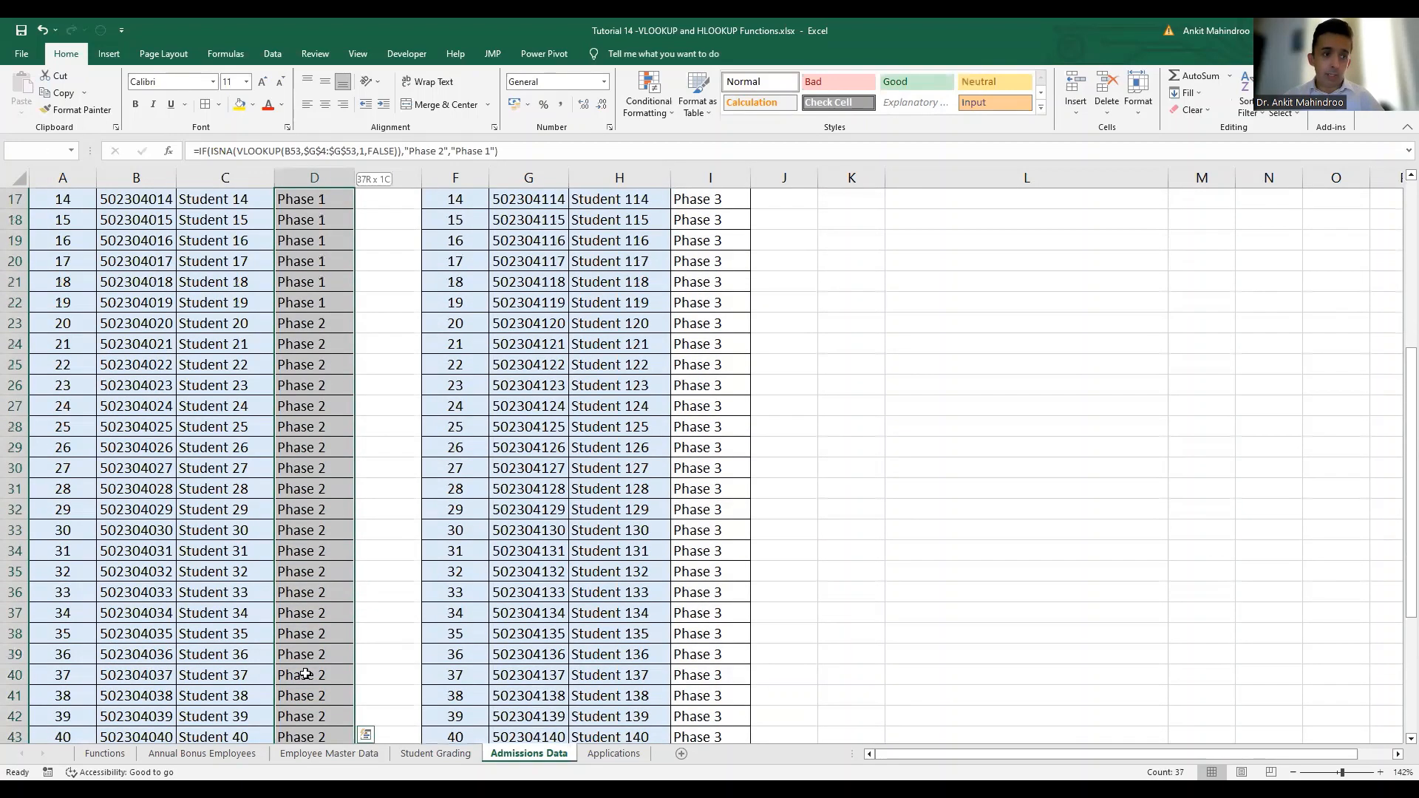
{"action": "key", "text": "shift+Down"}
{"action": "key", "text": "shift+Down"}
{"action": "key", "text": "shift+Down"}
{"action": "key", "text": "shift+Down"}
{"action": "key", "text": "shift+Down"}
{"action": "key", "text": "shift+Down"}
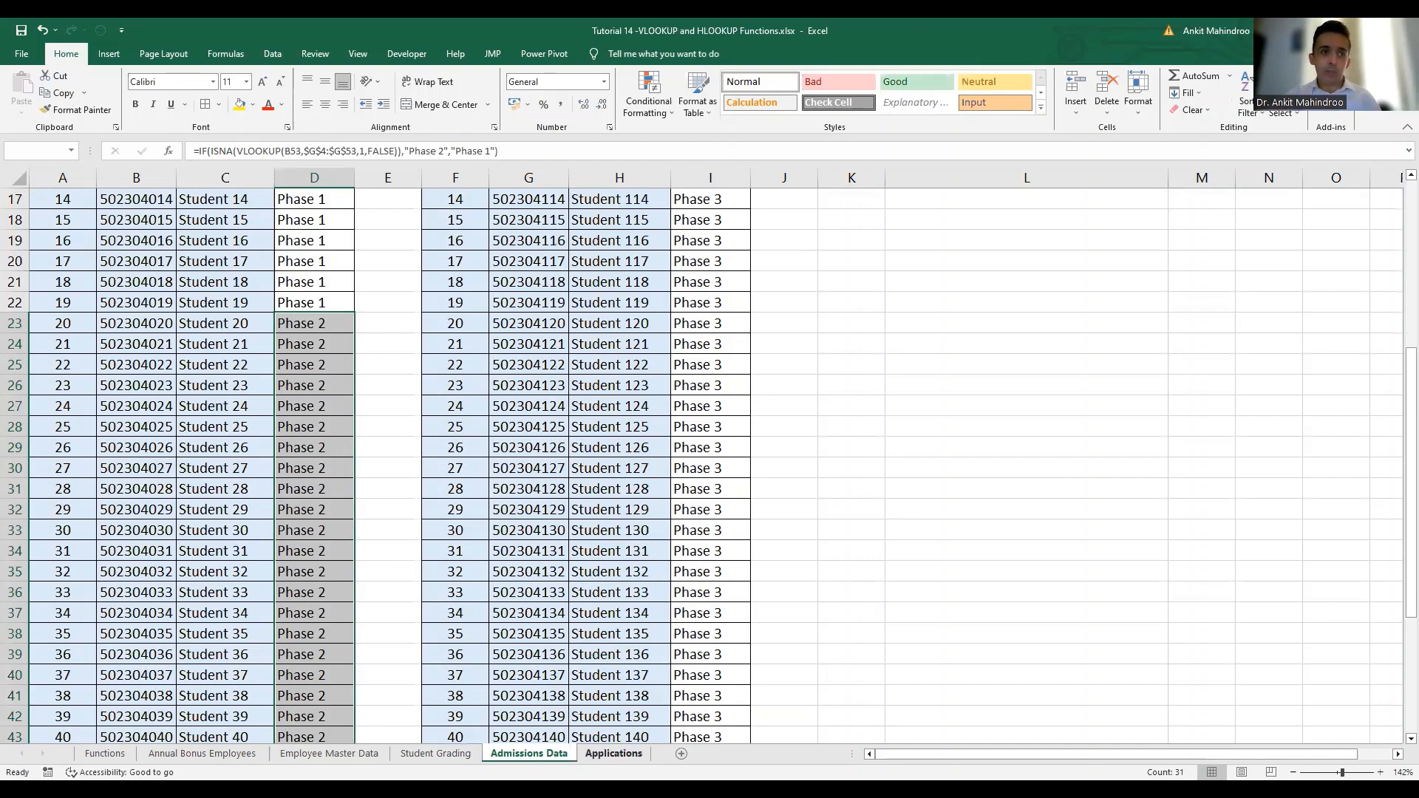
Open the Applications sheet to review the uses of and alternatives to the lookup functions.
{"action": "left_click", "coordinate": [615, 753]}
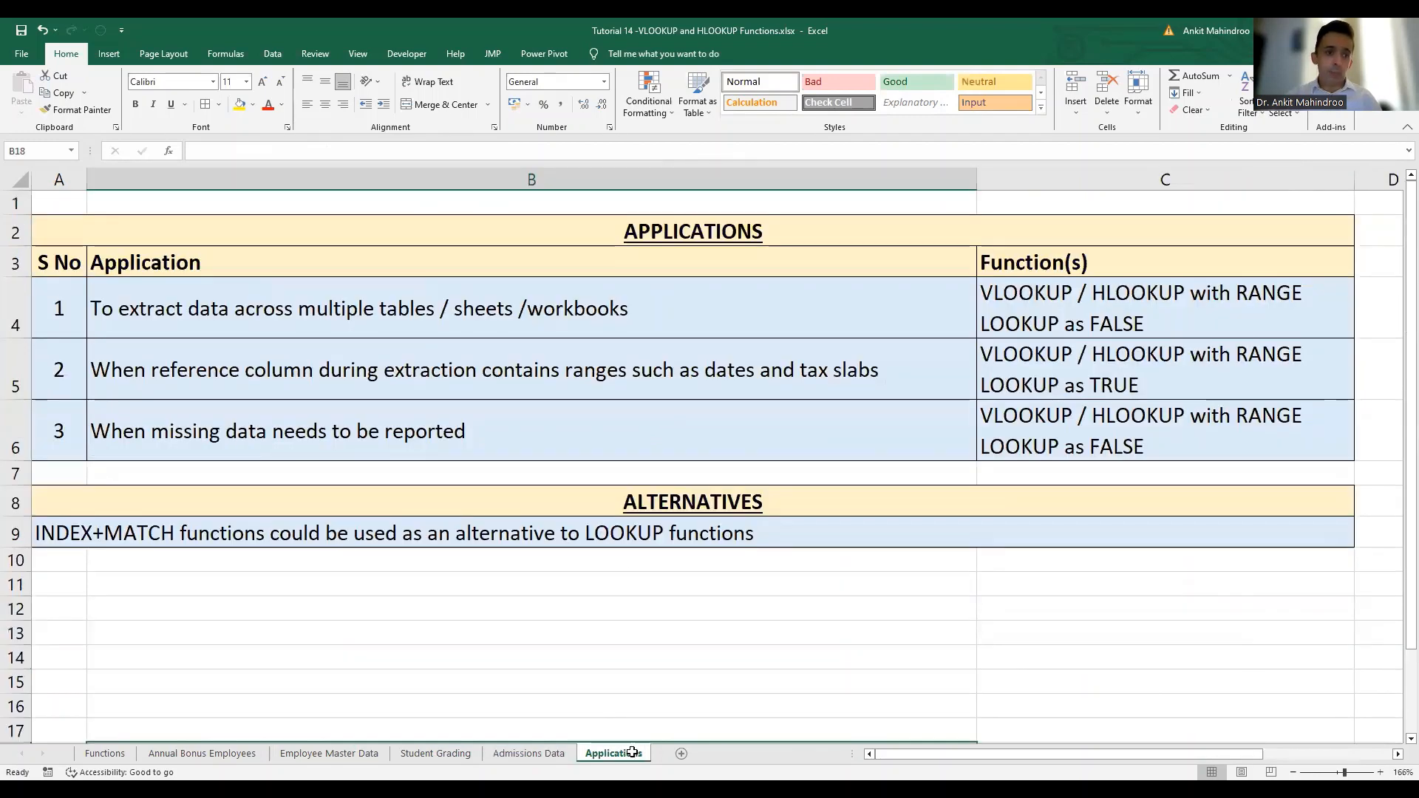